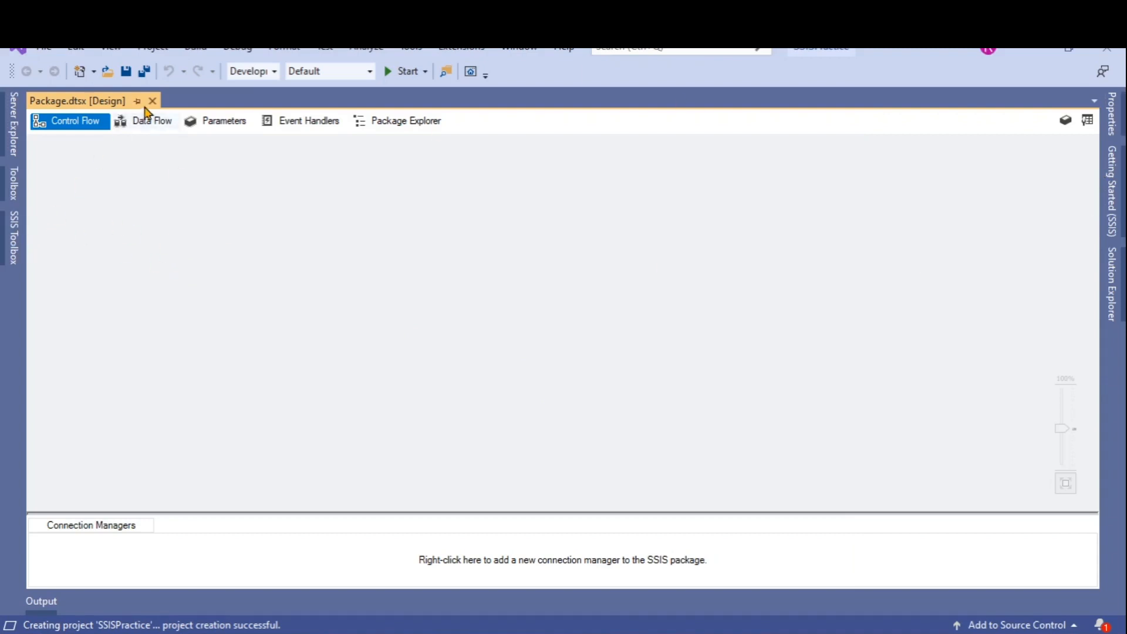
Step: Keep the SSIS Toolbox permanently open and add an Execute SQL Task to the control flow
left_click(13, 238)
left_click(240, 101)
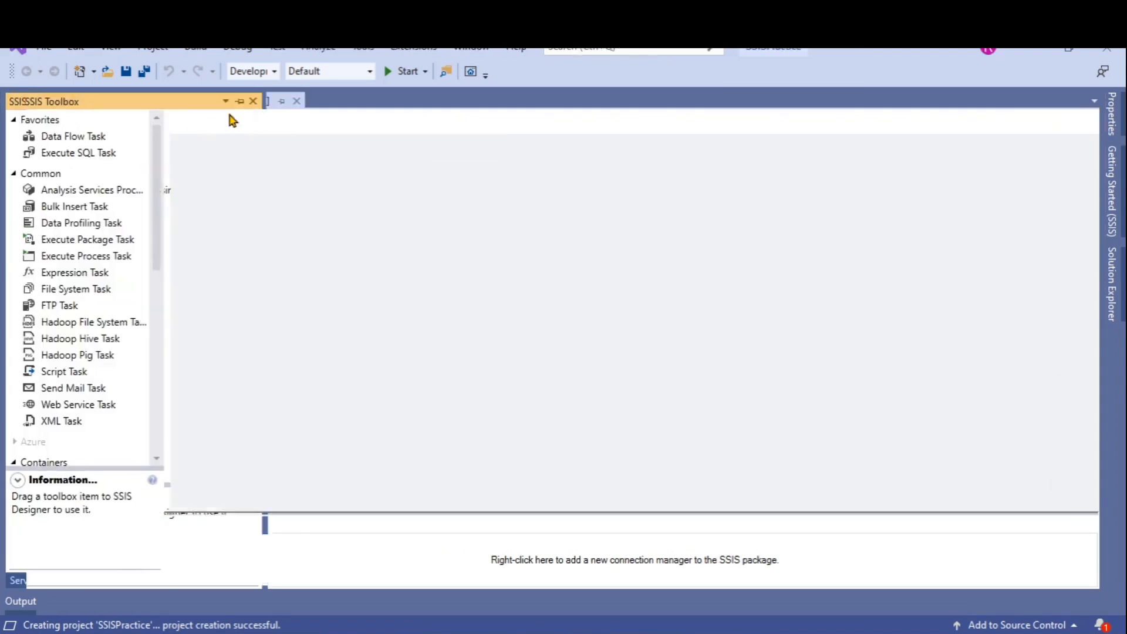
left_click(52, 156)
left_click_drag(66, 155, 325, 198)
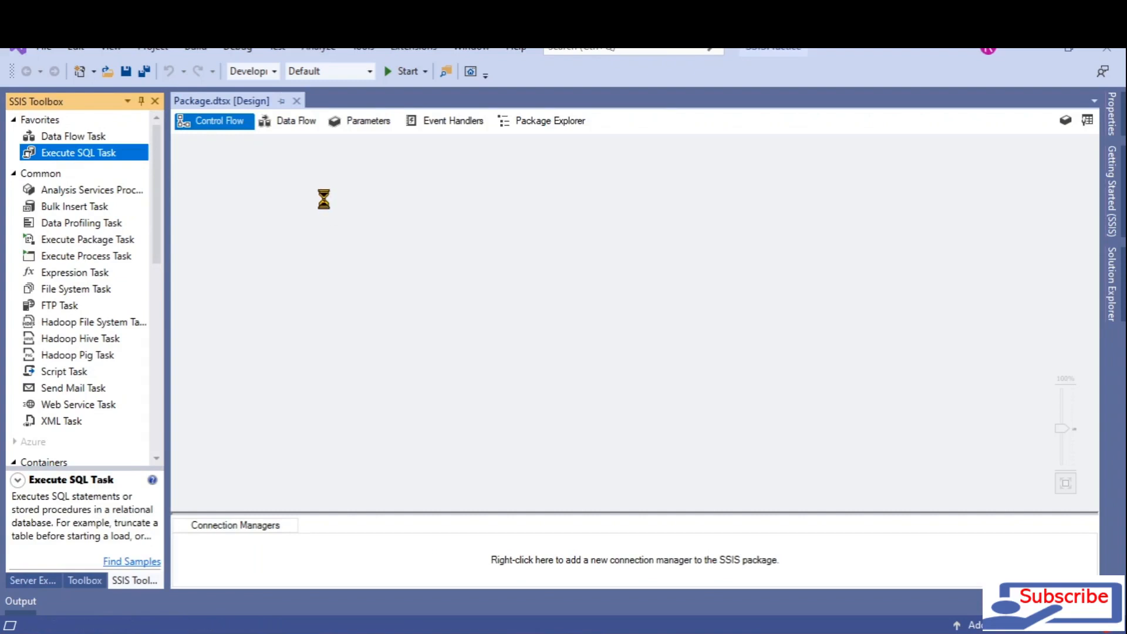
left_click(466, 295)
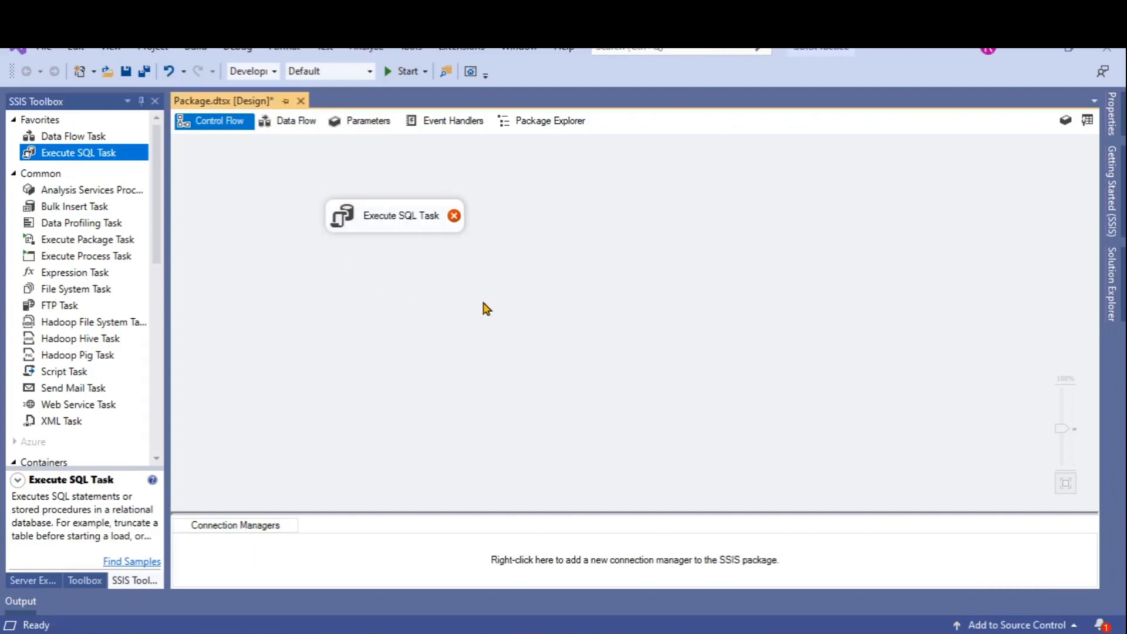
Step: Open the Execute SQL Task's general settings and keep OLE DB as its connection type
left_click(388, 226)
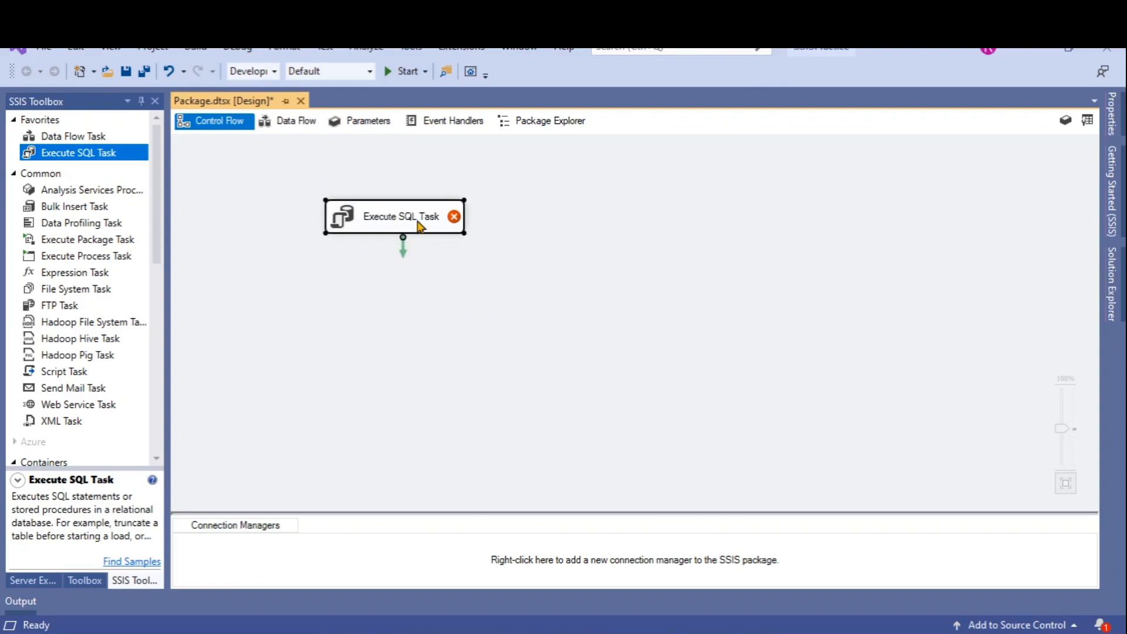
double_click(366, 225)
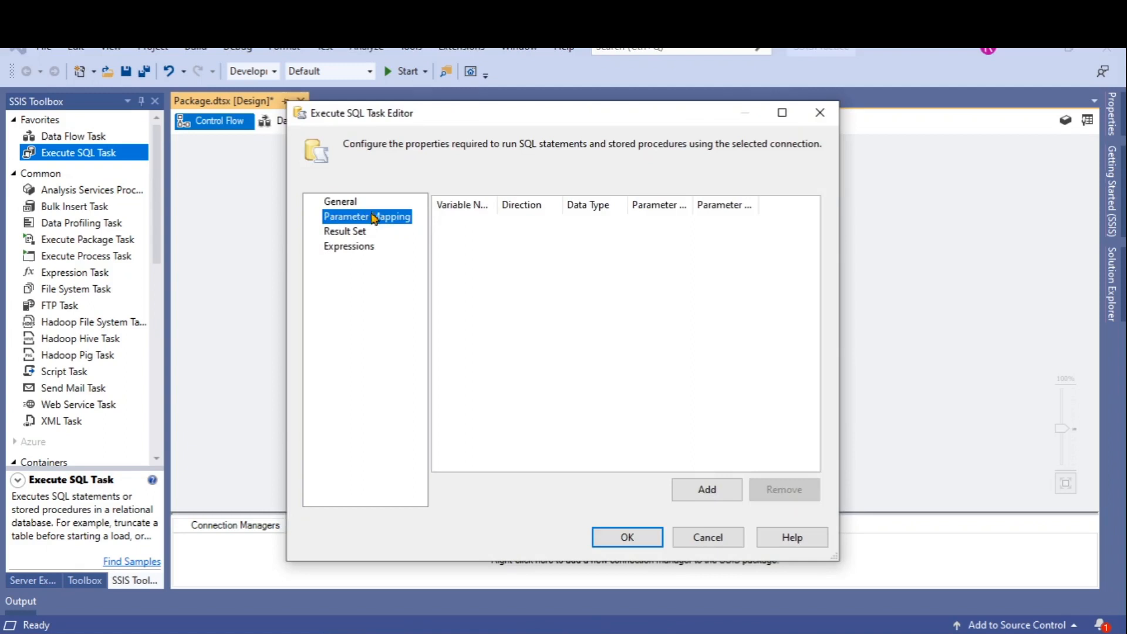
left_click(339, 201)
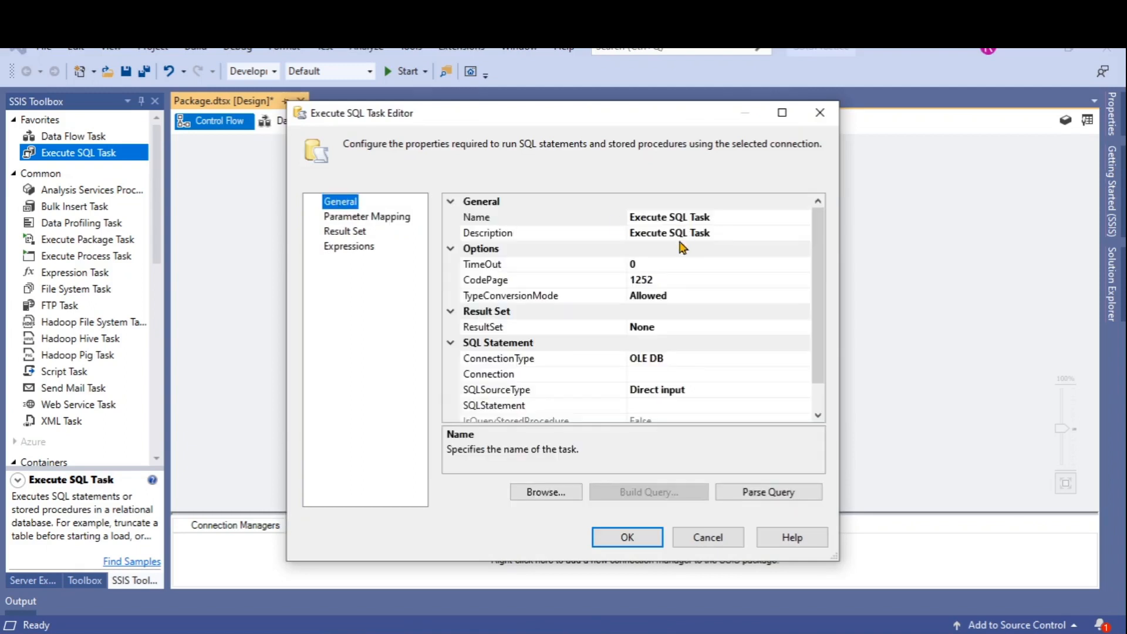
left_click(733, 375)
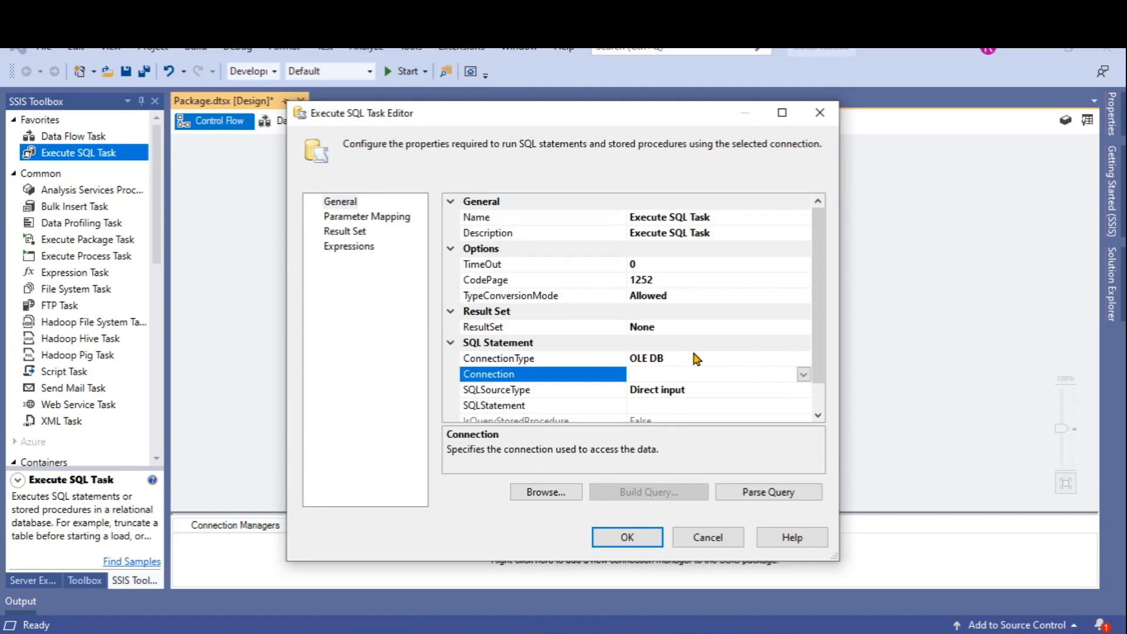
left_click(724, 359)
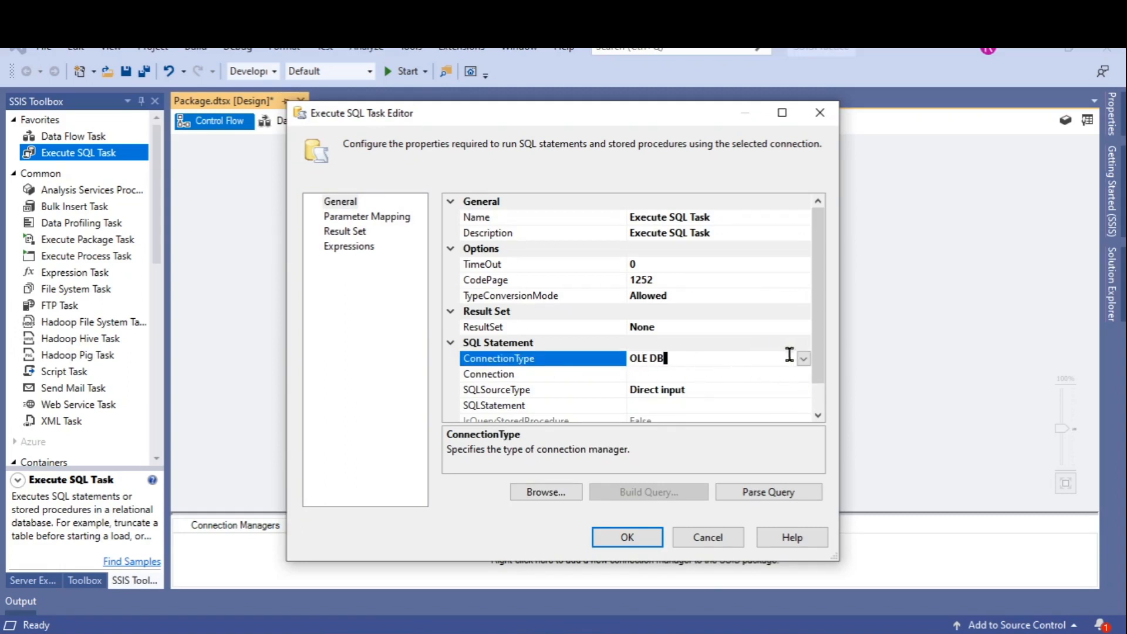
left_click(804, 359)
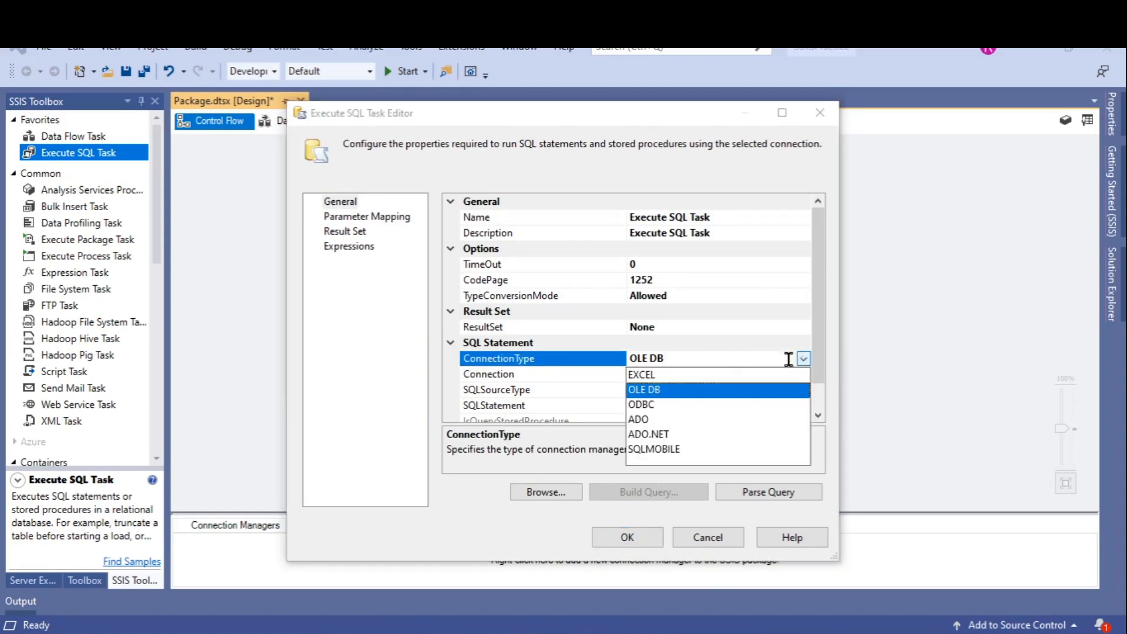
left_click(597, 370)
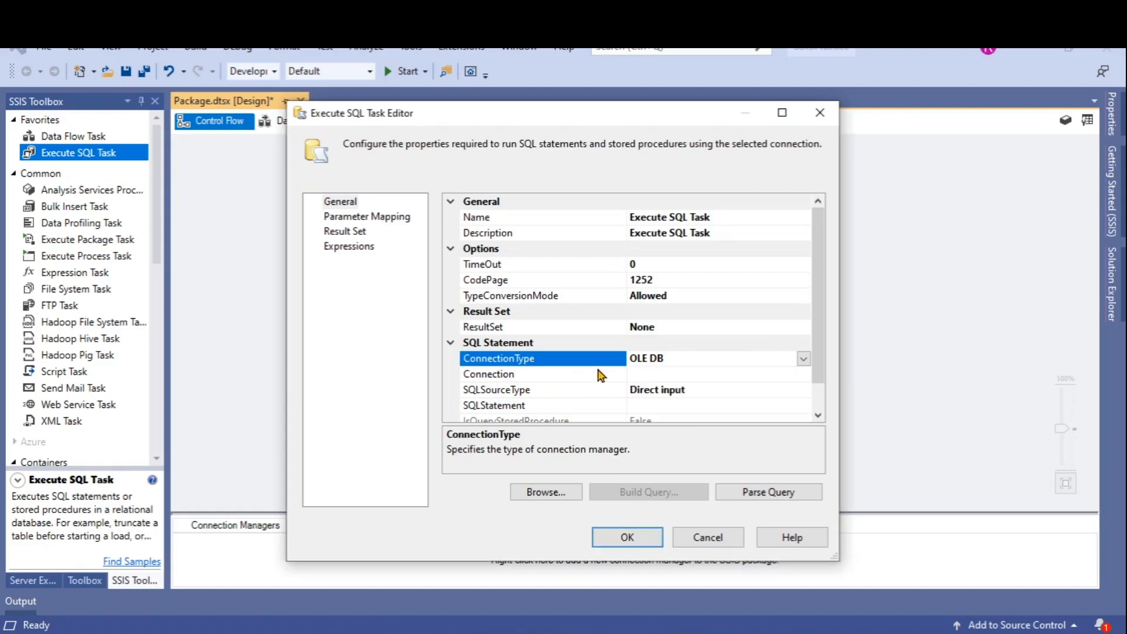
Step: Create a new OLE DB connection for the task to the master database on server localhost
left_click(678, 374)
left_click(803, 373)
left_click(673, 389)
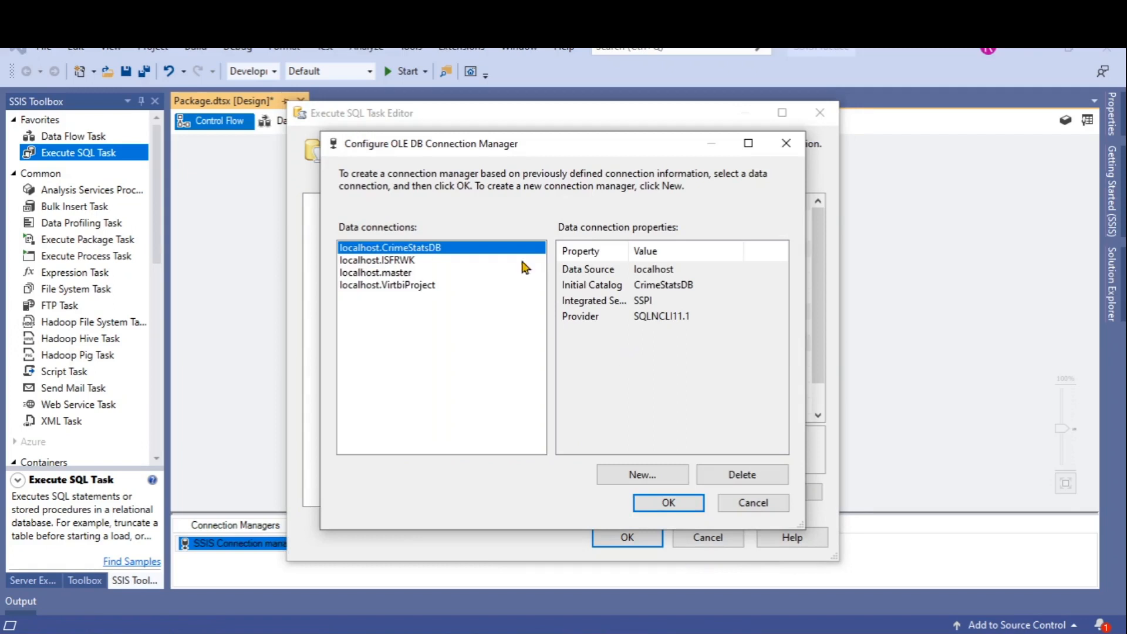
left_click(656, 476)
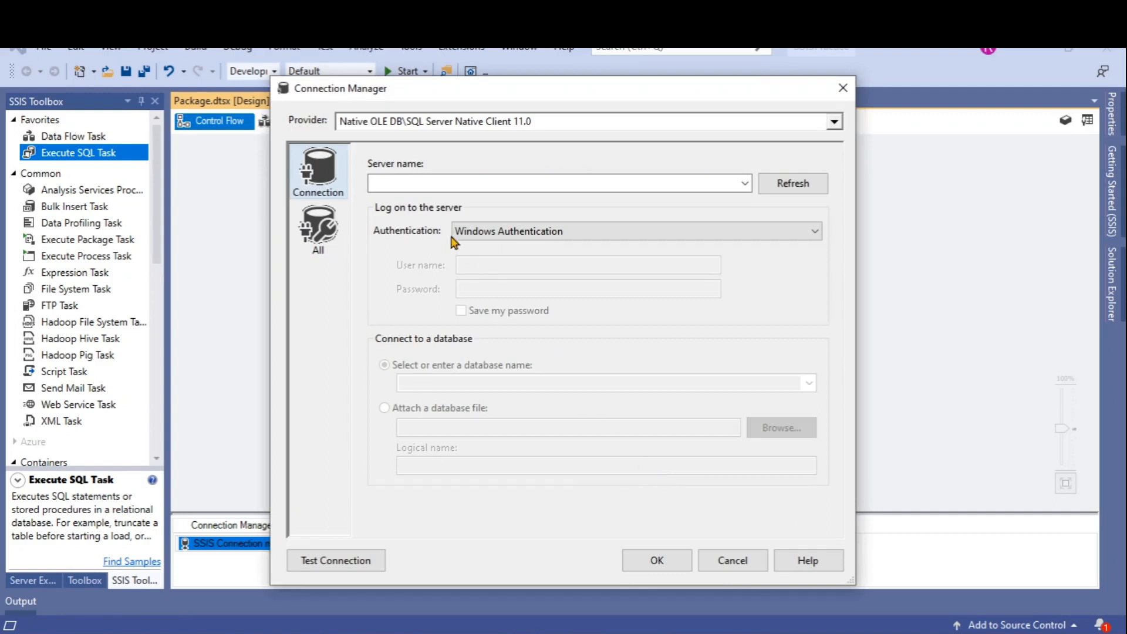
left_click(412, 184)
type("localhost")
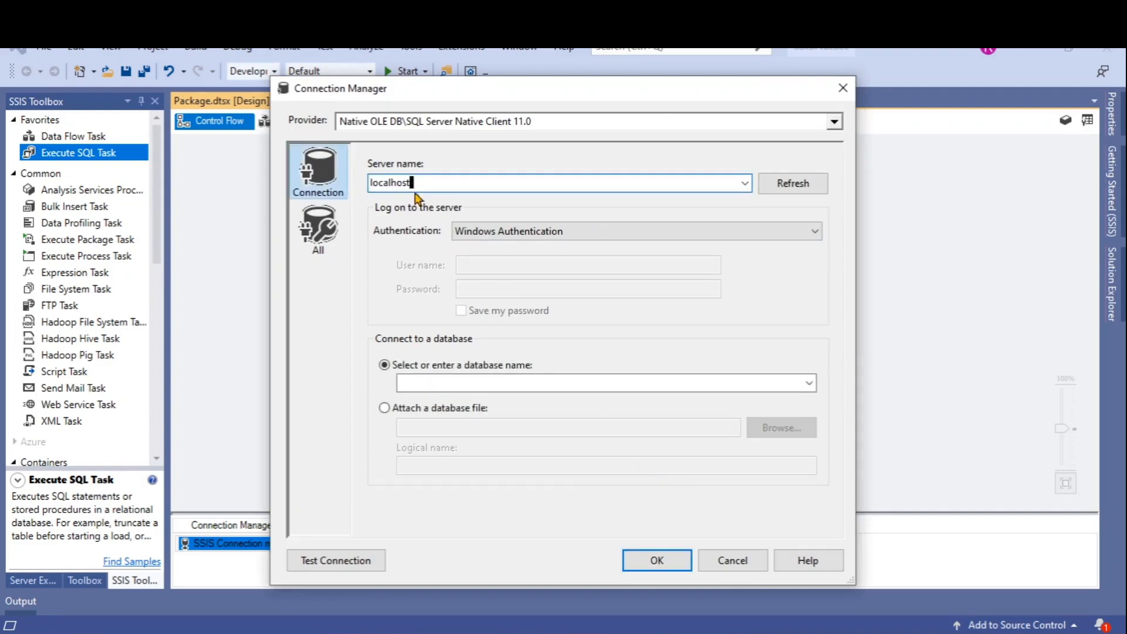
left_click(809, 383)
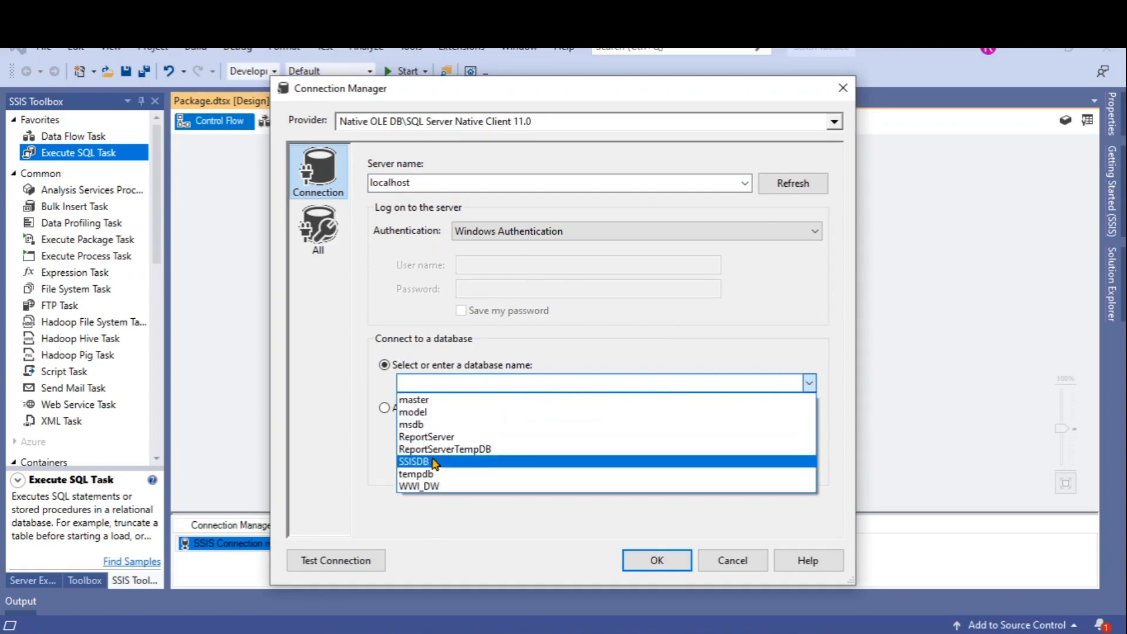
left_click(440, 403)
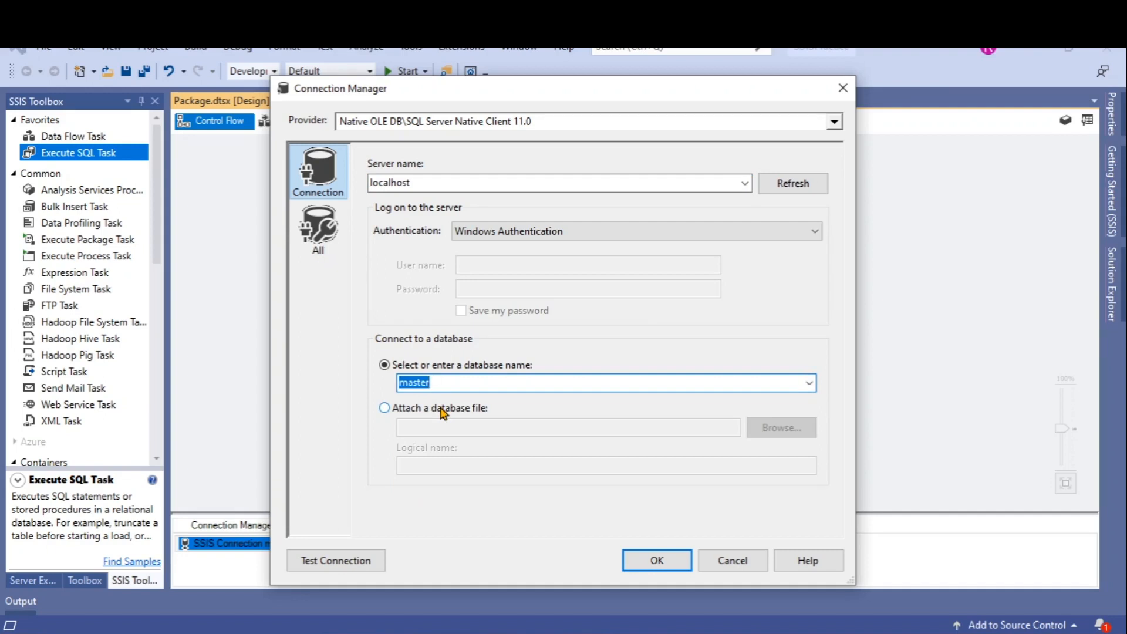
Step: Test the new connection and accept localhost.master as the task's connection
left_click(338, 567)
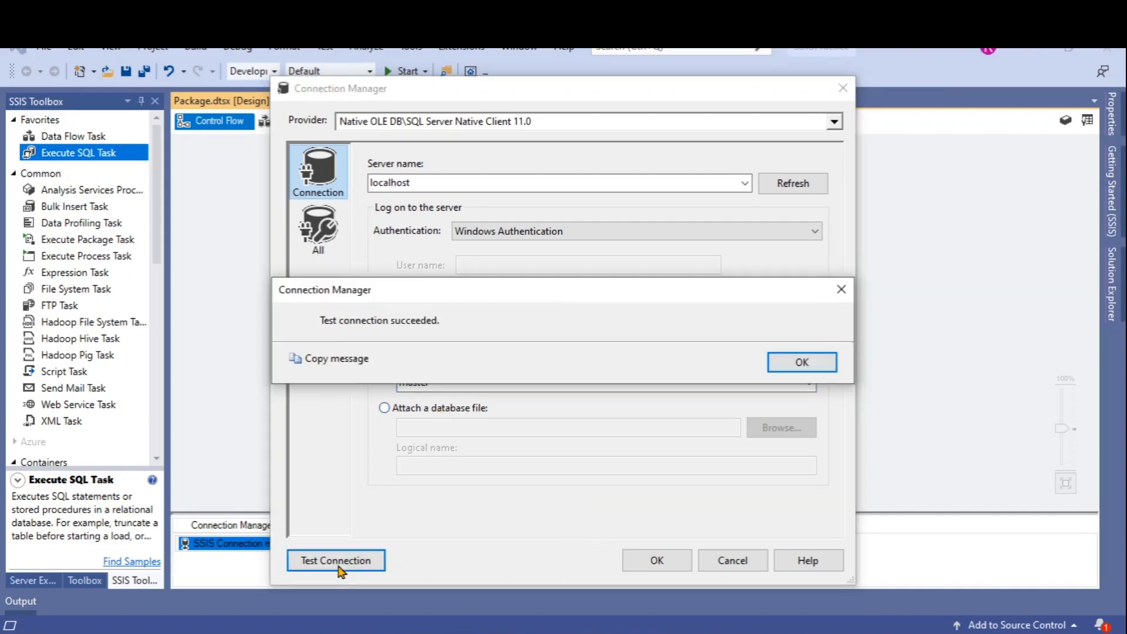
left_click(818, 361)
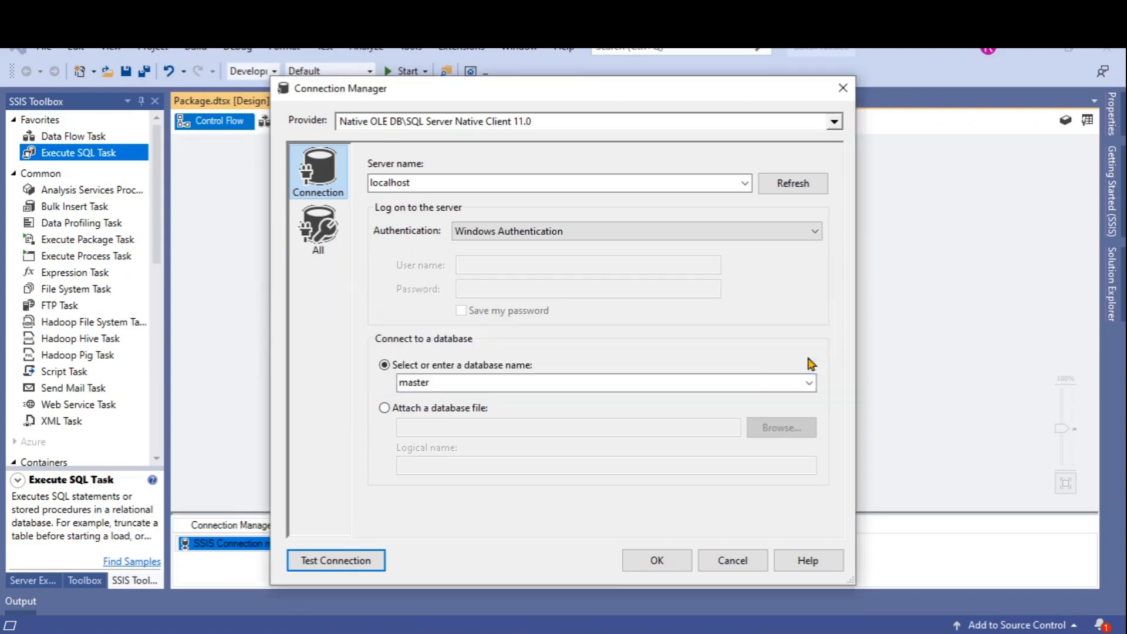
left_click(647, 566)
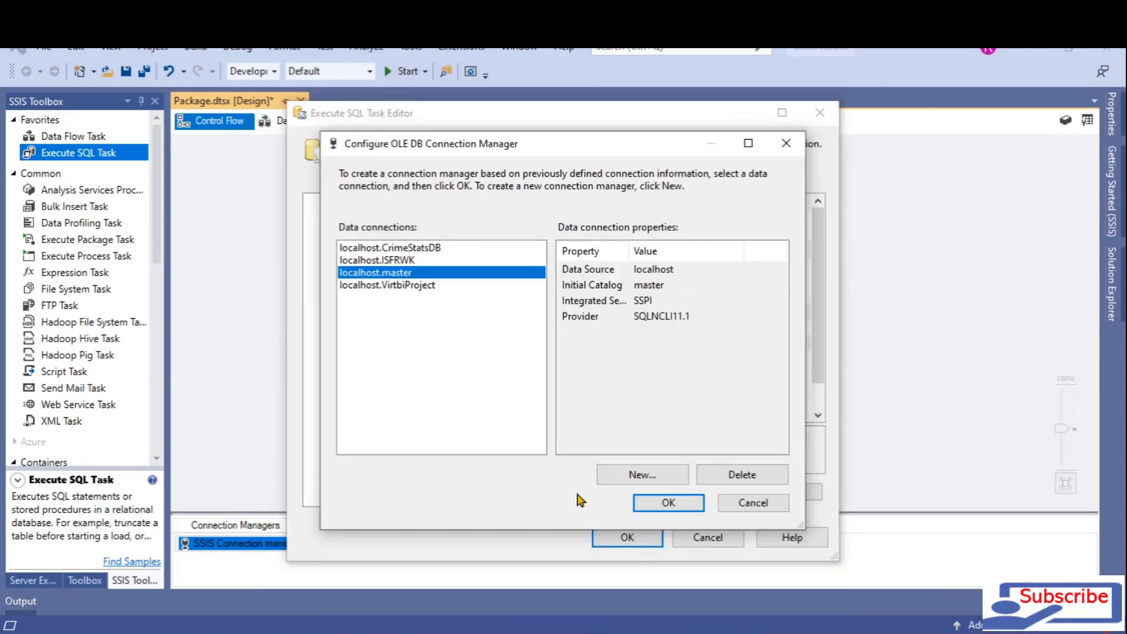
left_click(669, 502)
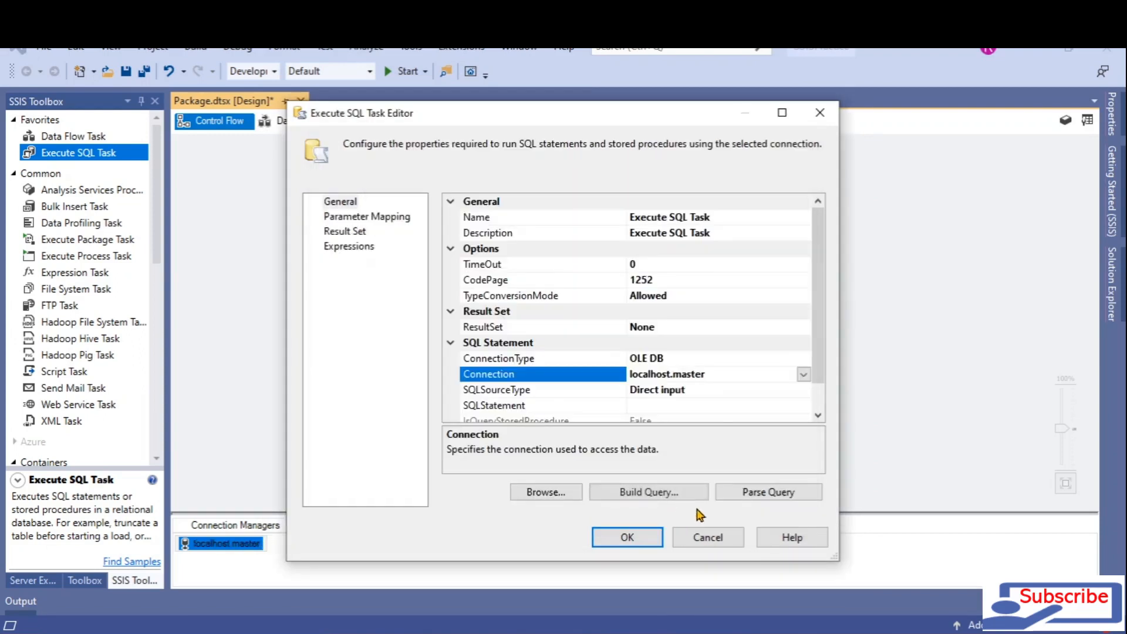
Step: Check the available SQL source types for the task, keeping Direct input
left_click(711, 406)
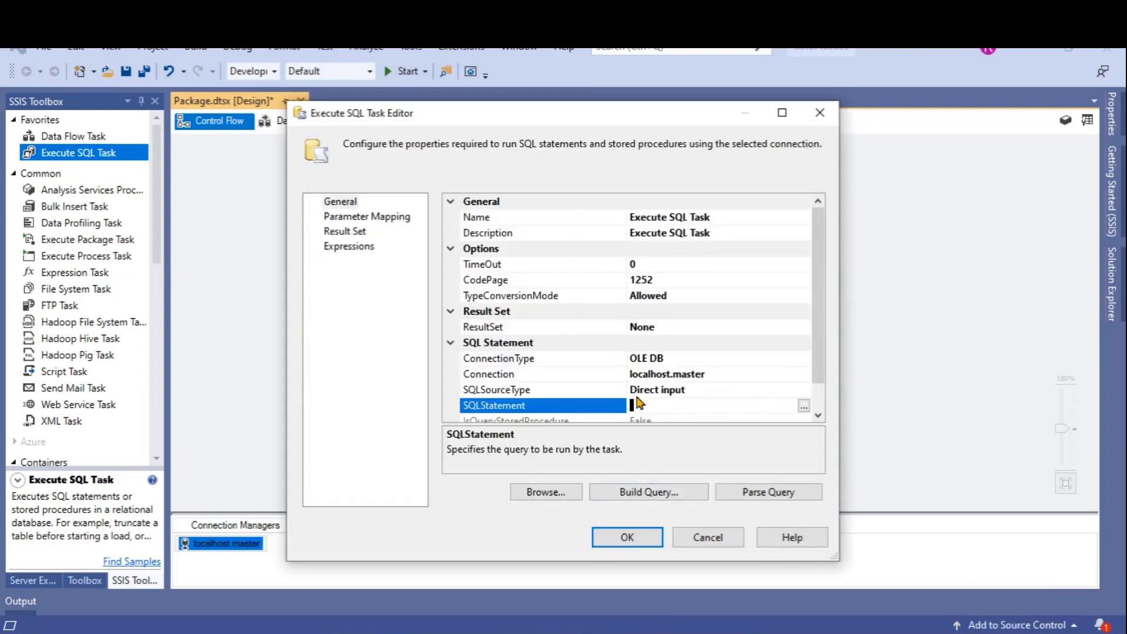
scroll(637, 402, "down", 1)
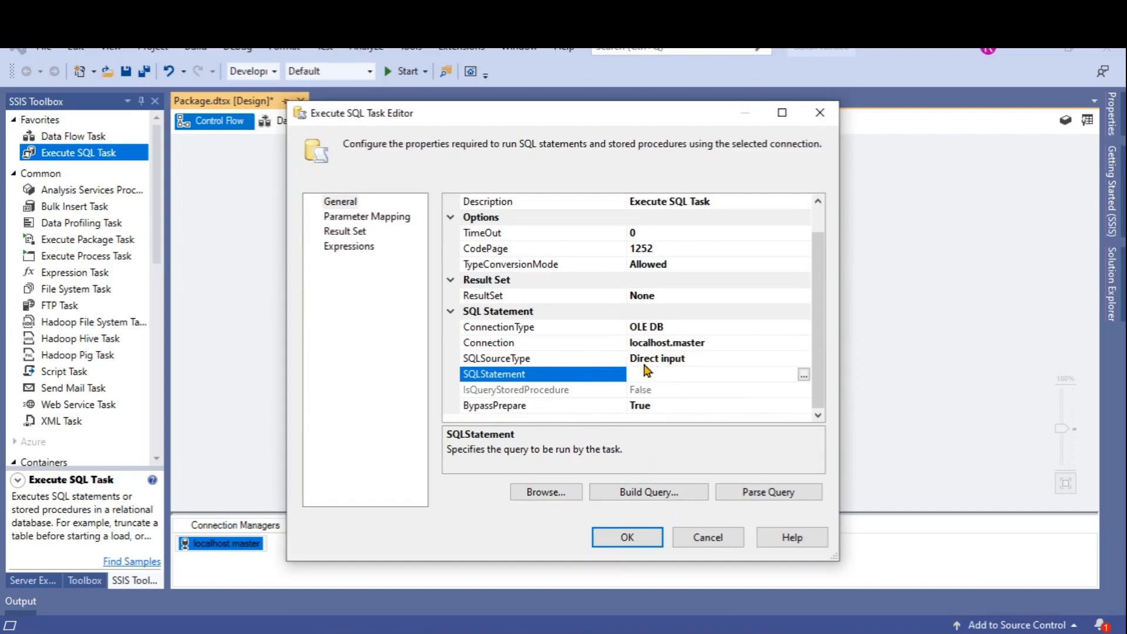
left_click(792, 359)
left_click(804, 359)
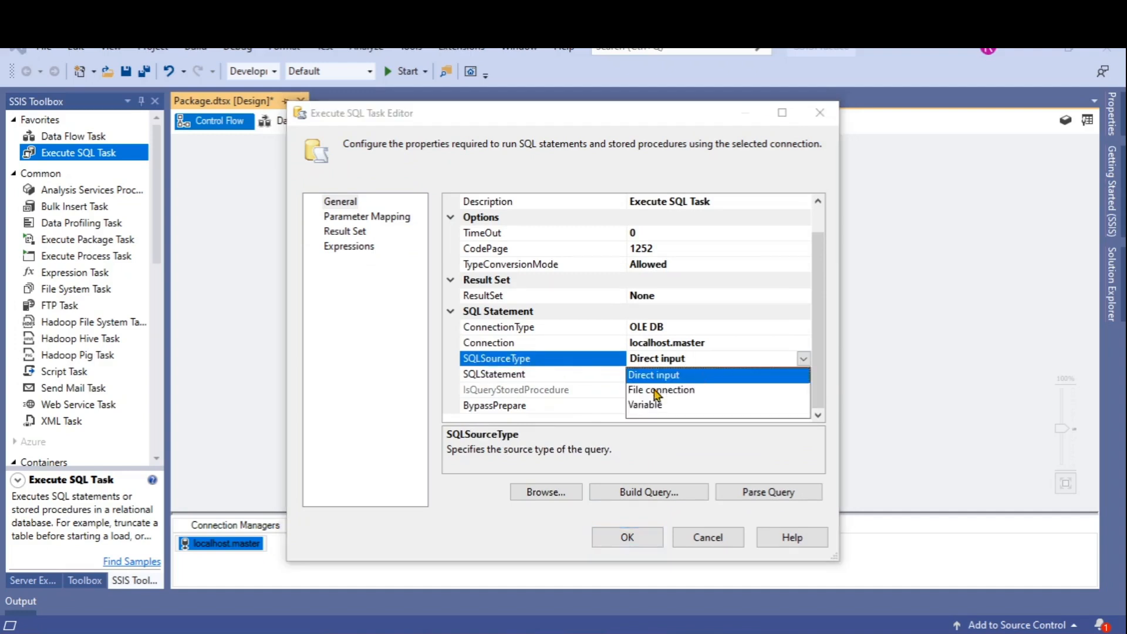
left_click(704, 360)
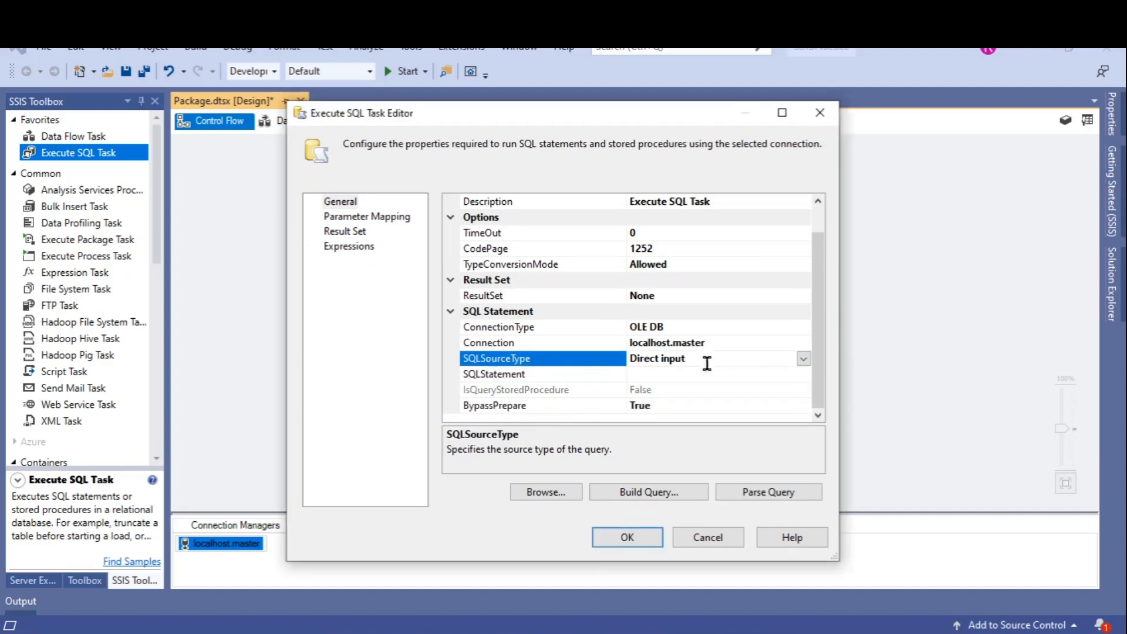
Step: Begin the task's SQL statement with CREATE DATABASE SSISPractice, followed by GO on its own line
left_click(673, 374)
left_click(804, 374)
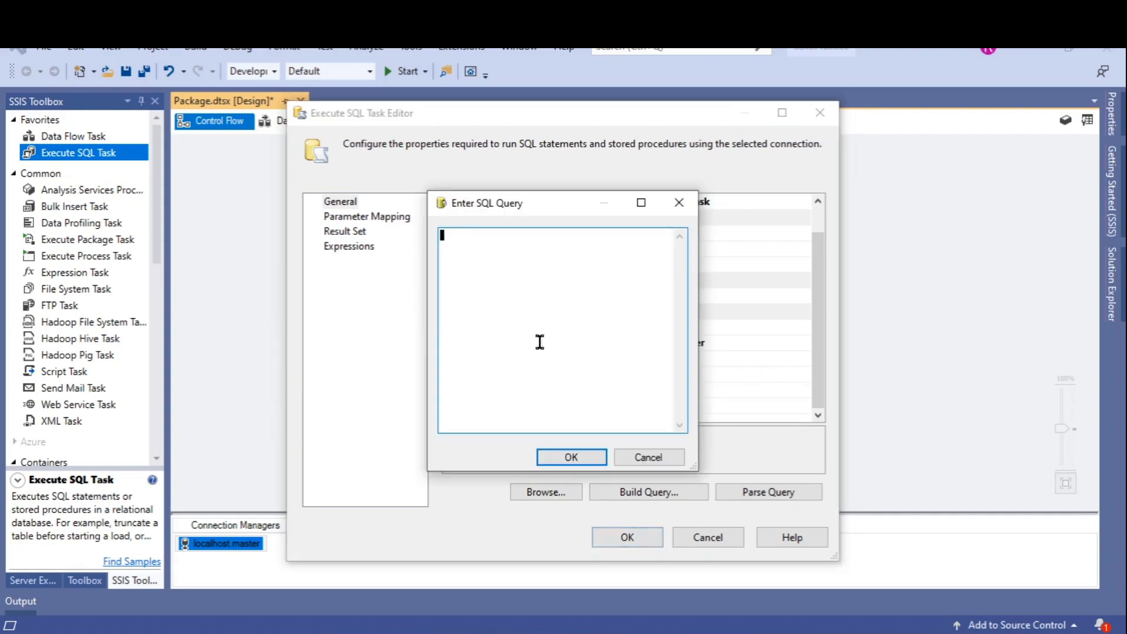
type("CREATE DATBASE")
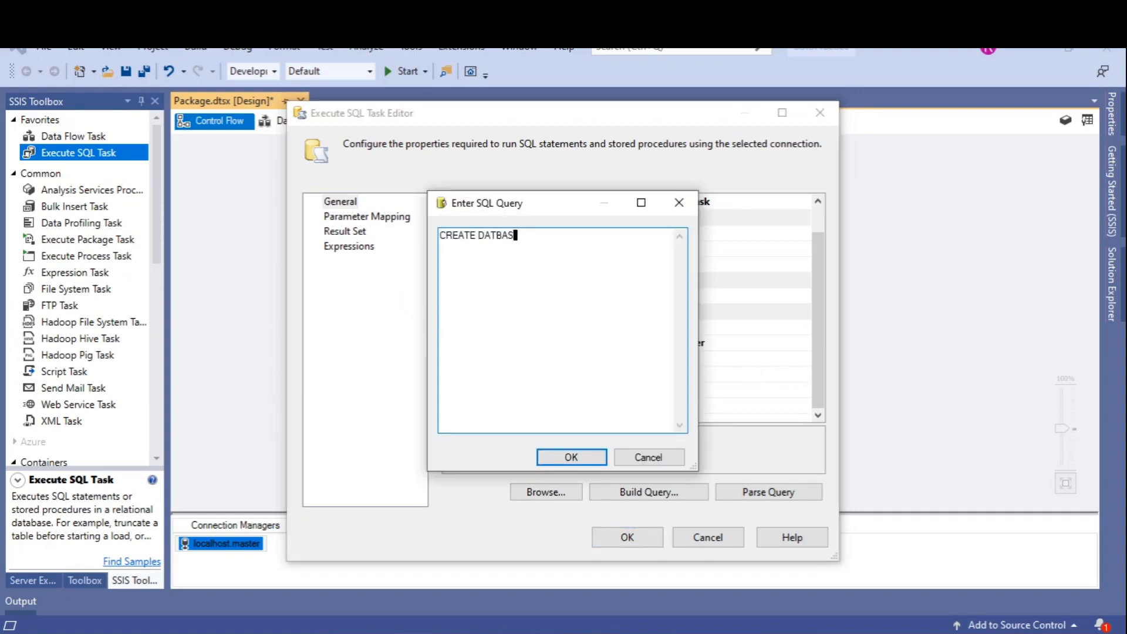
key("BackSpace")
key("BackSpace")
key("BackSpace")
key("BackSpace")
type("ABASE SSISPractice")
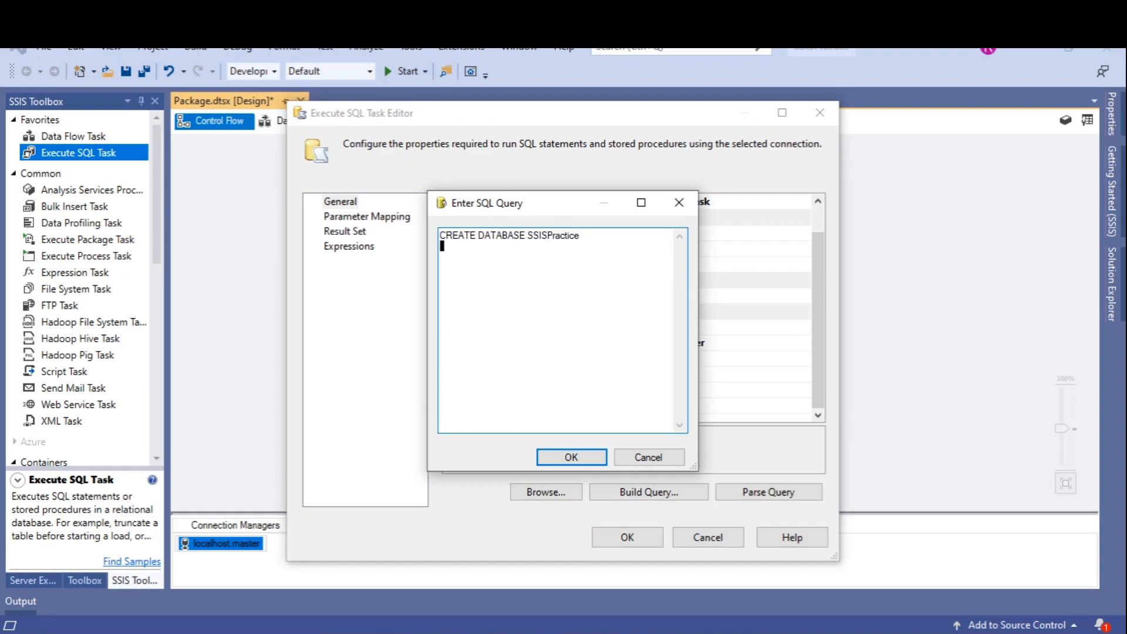
key("Return")
type("GO")
Step: Start a CREATE TABLE line in the query and insert USE SSISPractice with its own GO line above it
key("Return")
type("CREATE TABLE")
left_click(516, 261)
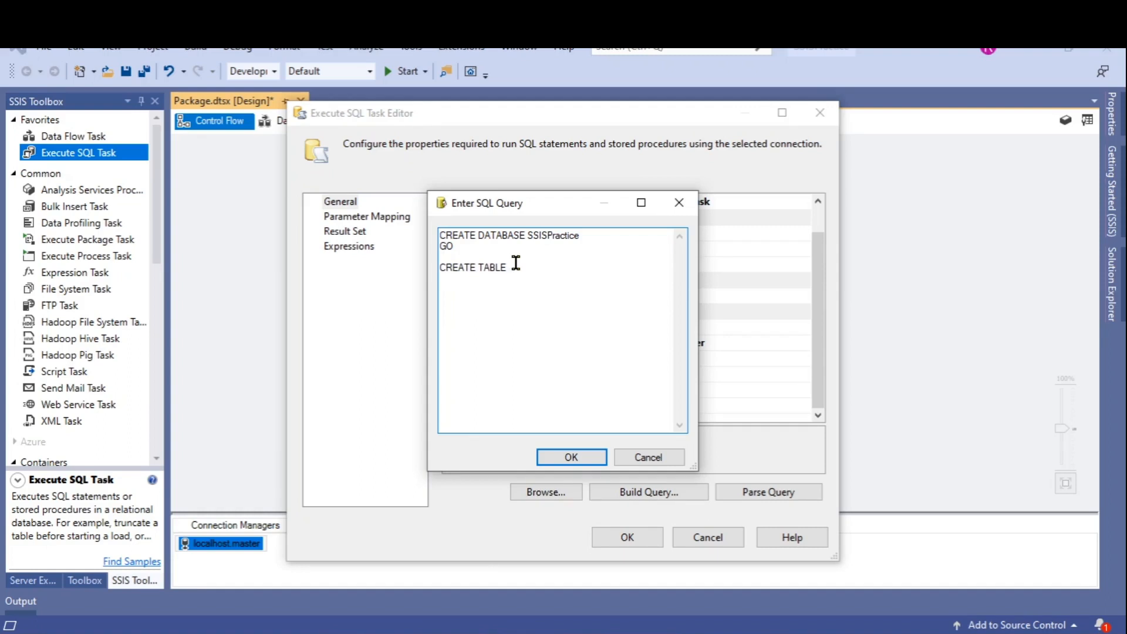
key("Return")
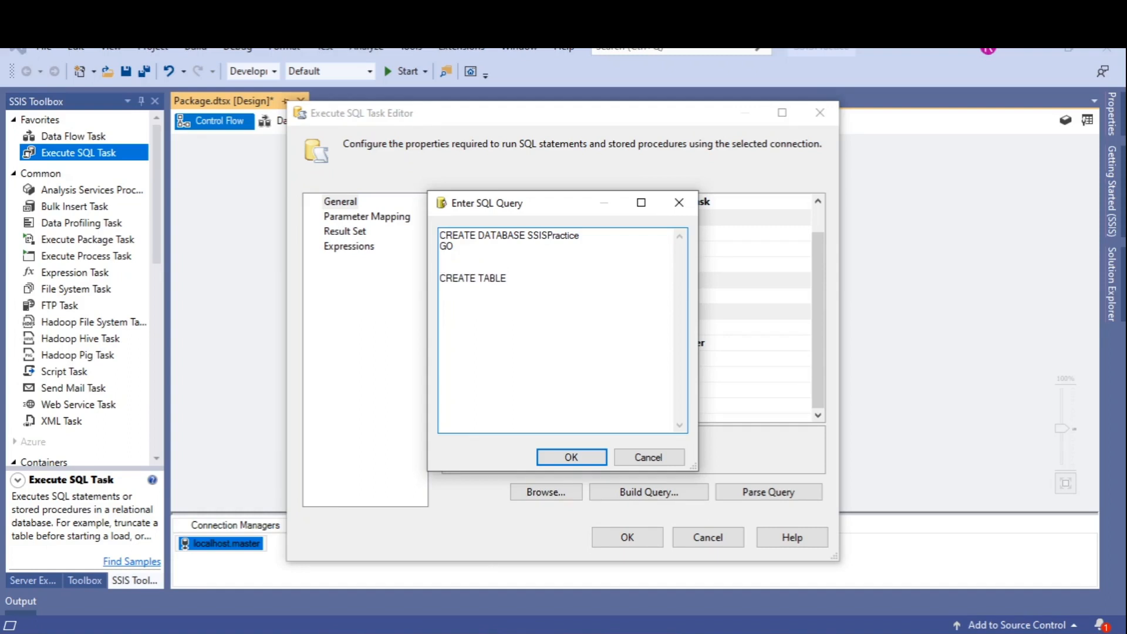
type("us")
key("BackSpace")
key("BackSpace")
type("us")
key("BackSpace")
key("BackSpace")
type("USE SSISpRA")
key("BackSpace")
key("BackSpace")
key("BackSpace")
type("Practice")
key("Return")
type("GO")
key("Return")
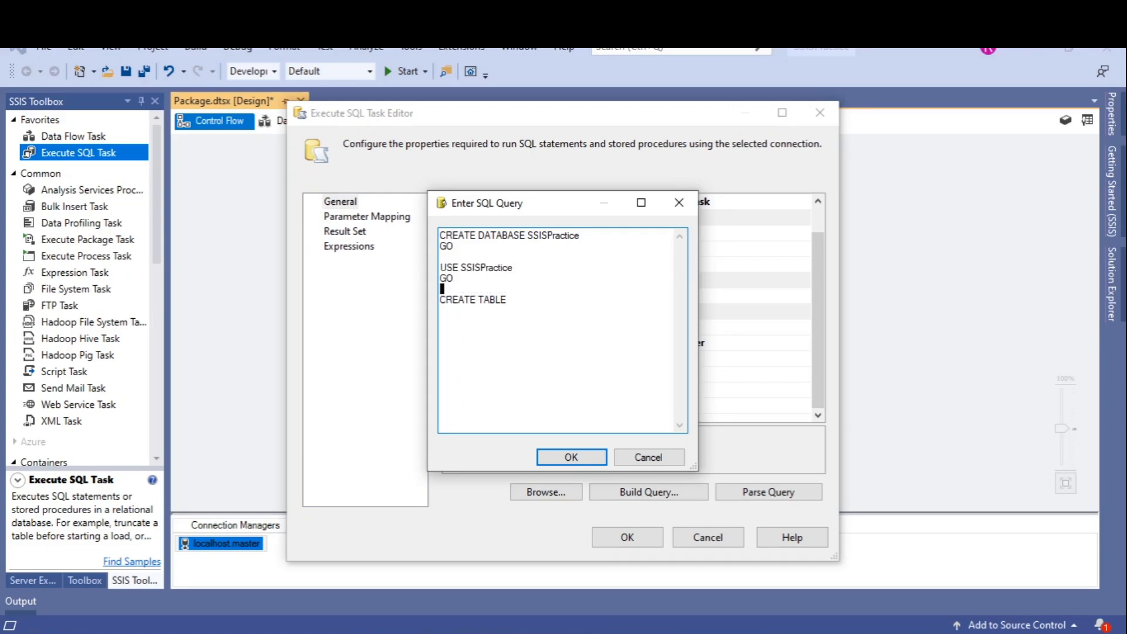
Step: Complete the CREATE TABLE statement as dbo.SampleTable(id bigint,name nvarchar(200)) and end it with GO on a new line
left_click(518, 301)
type("dbo.sAMP")
key("BackSpace")
key("BackSpace")
key("BackSpace")
key("BackSpace")
type("SampleTable(id bigint")
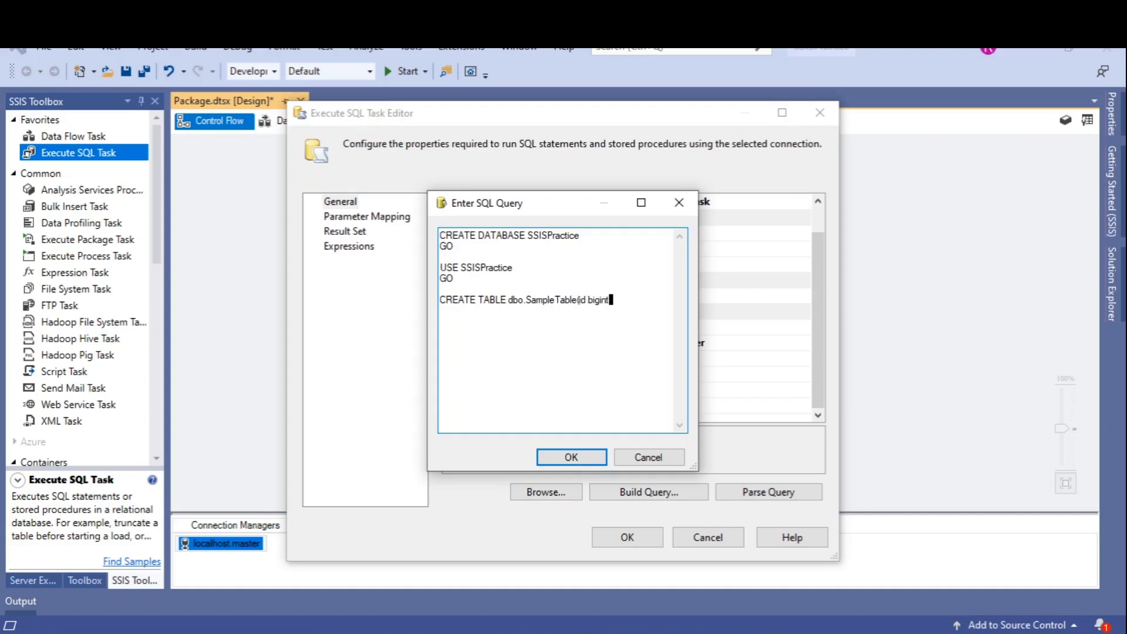
type(",name n")
type("varchar(200")
type(")) ")
type("GO")
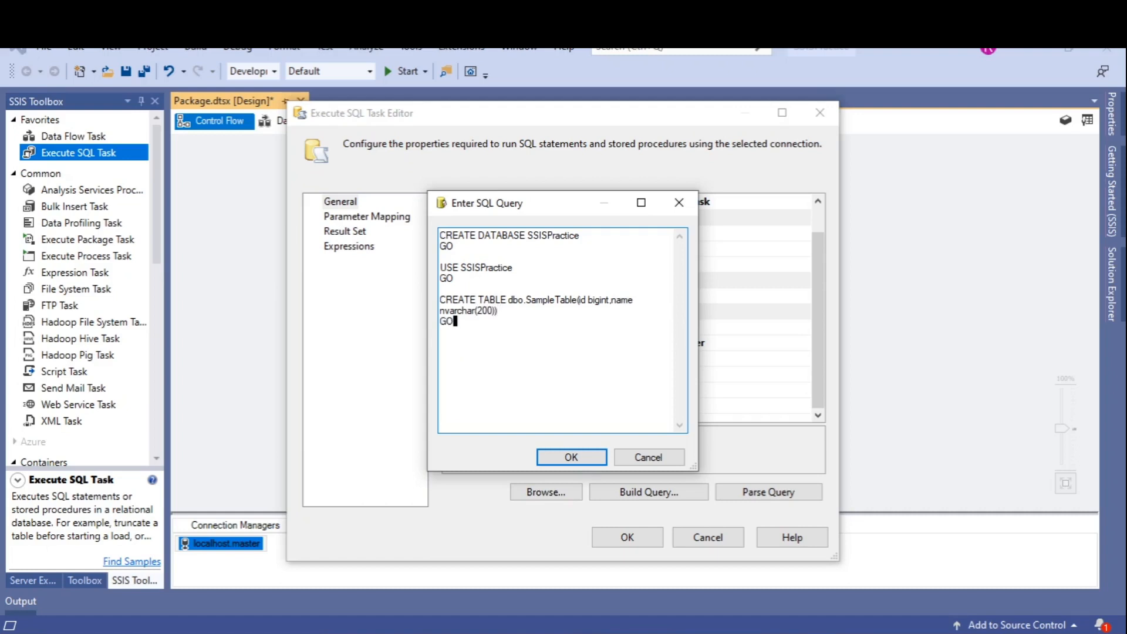
Step: Append Insert into dbo.SampleTable(id,name) values (1,'virtbi projects') to the query, followed by GO on its own line
key("Return")
key("Return")
type("Insert into dbo.SampleT")
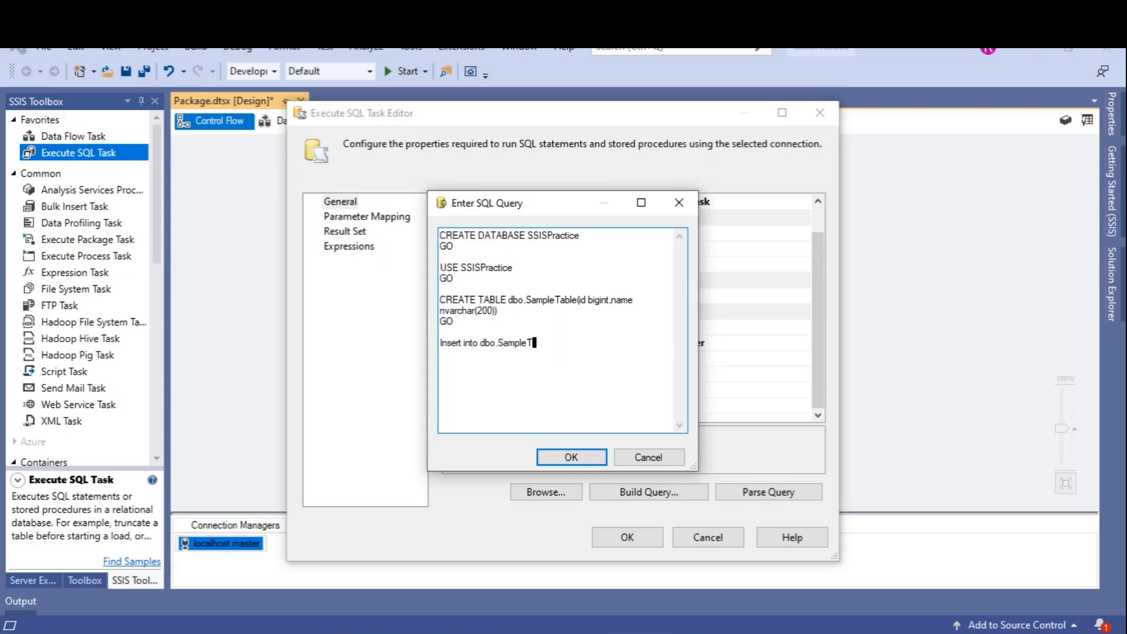
type("able(id,name) values (1,'")
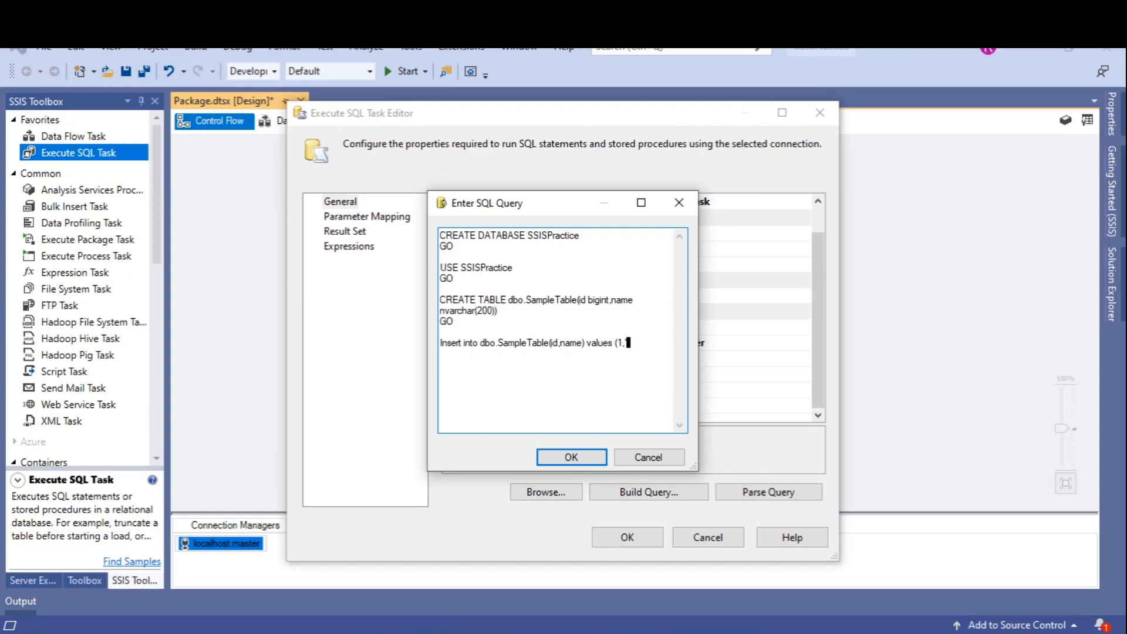
type("virtbi projects')GO")
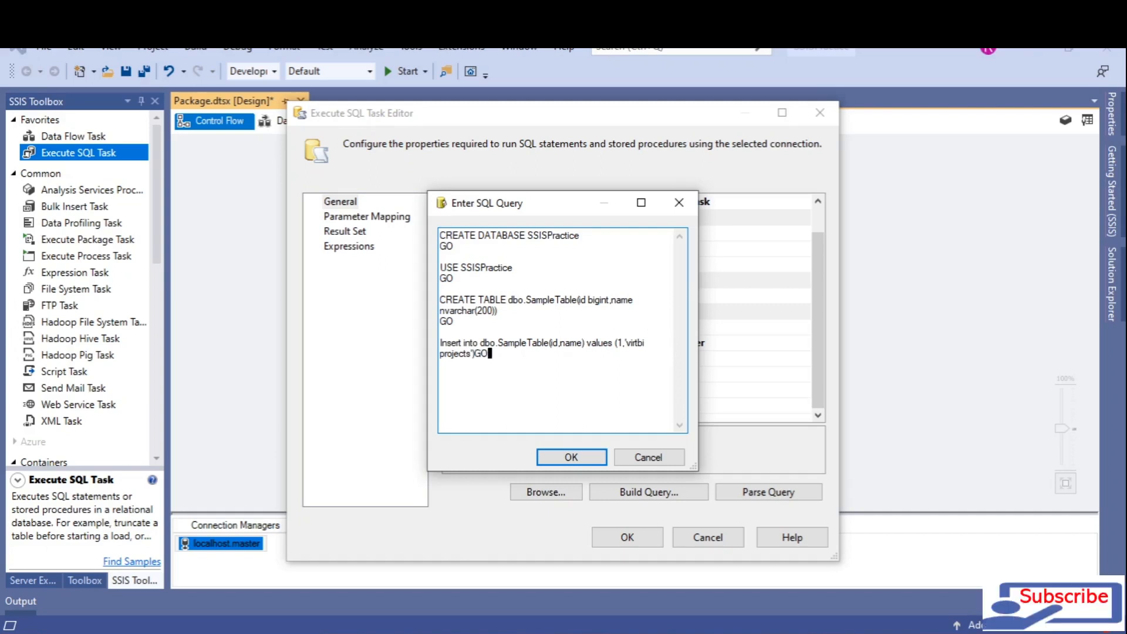
key("BackSpace")
key("BackSpace")
key("Return")
type("GO")
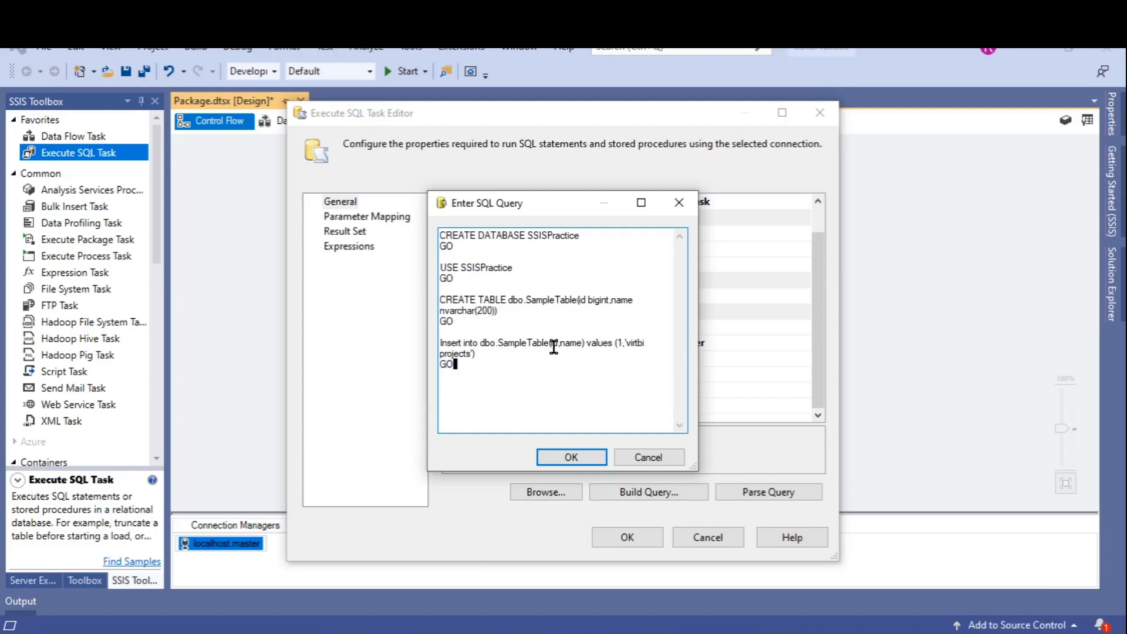
Step: Accept the SQL query and the Execute SQL Task's settings, and run the package
left_click(469, 359)
left_click(578, 458)
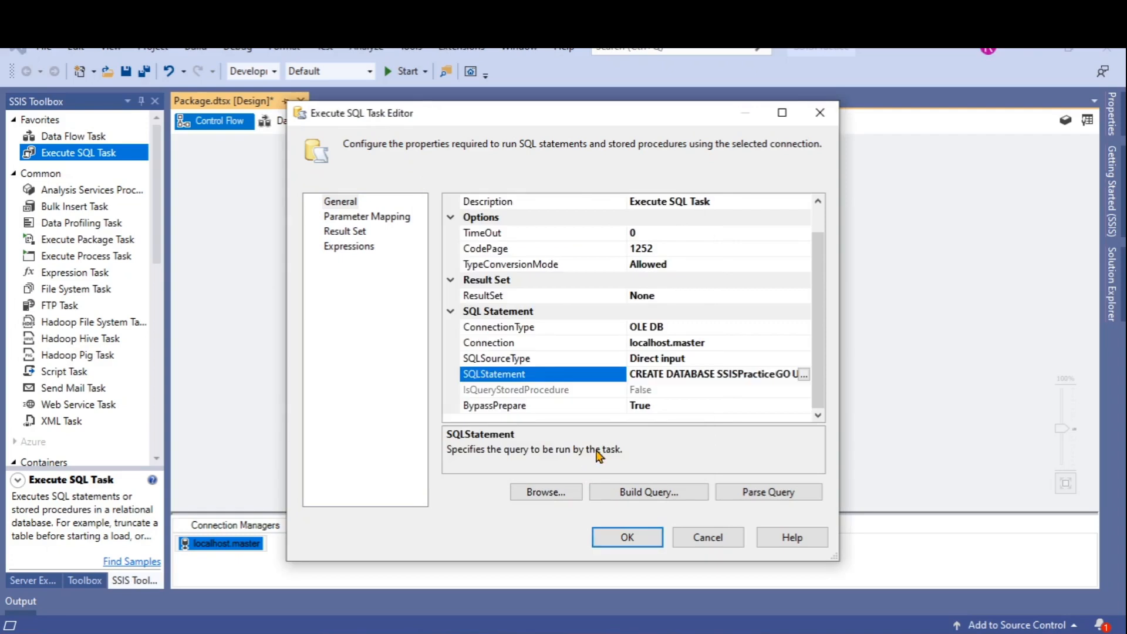
left_click(627, 538)
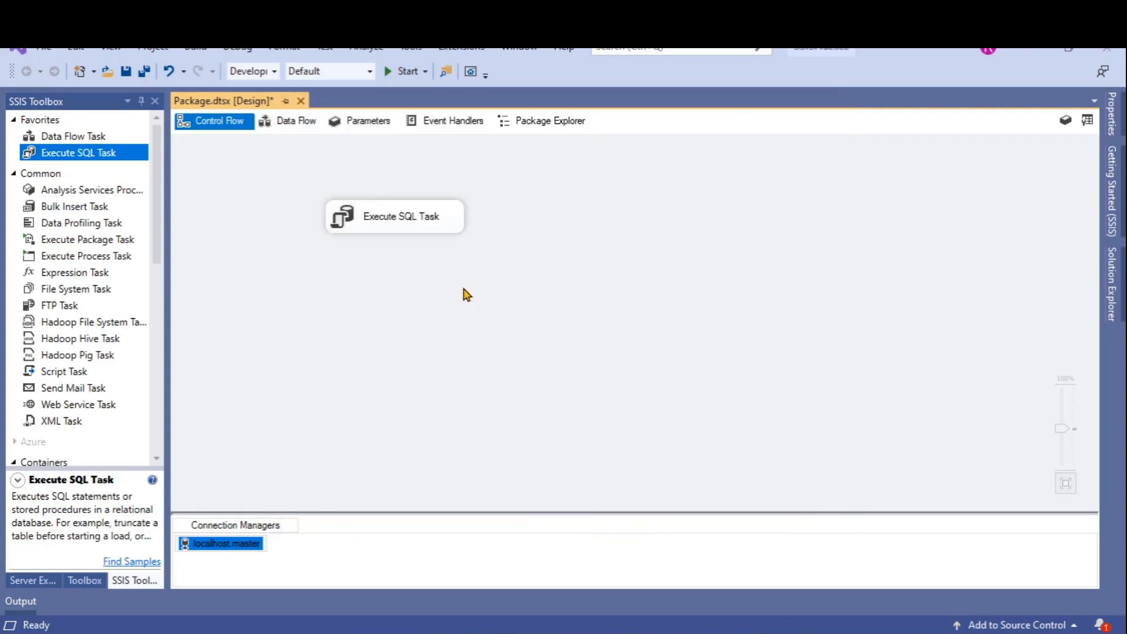
left_click(404, 76)
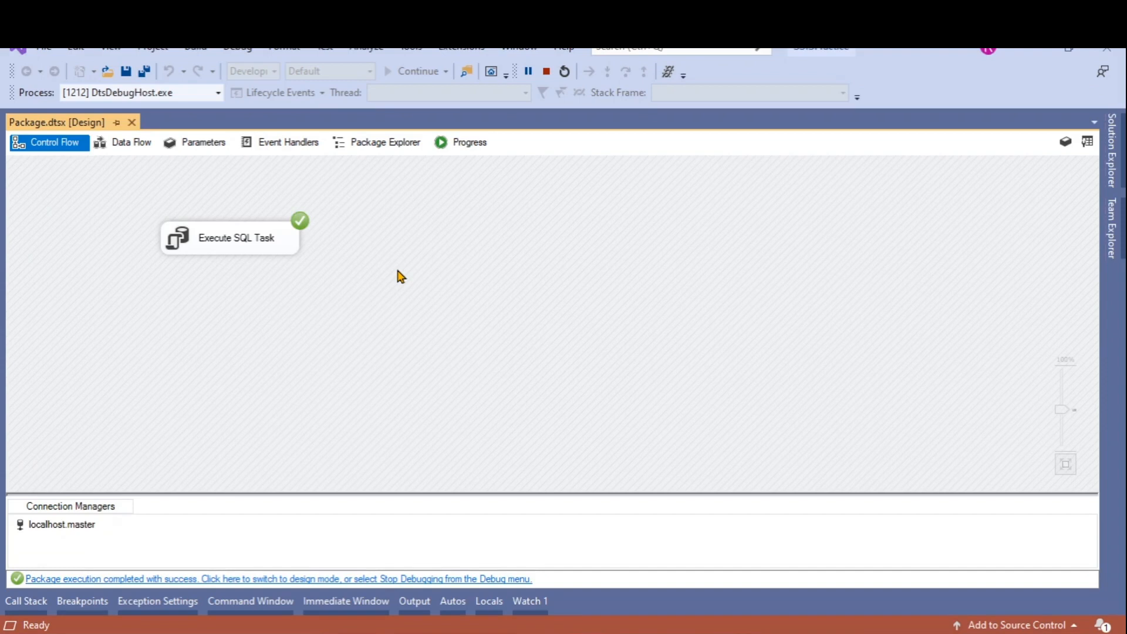
Step: Review the package's execution progress log and stop debugging
left_click(468, 148)
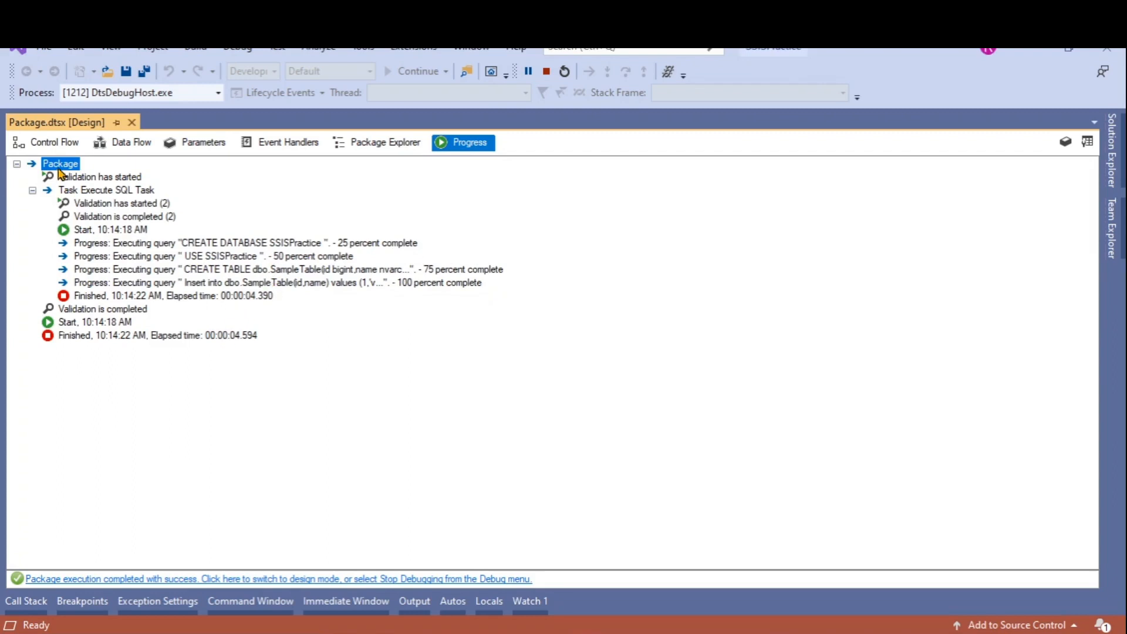
left_click(54, 143)
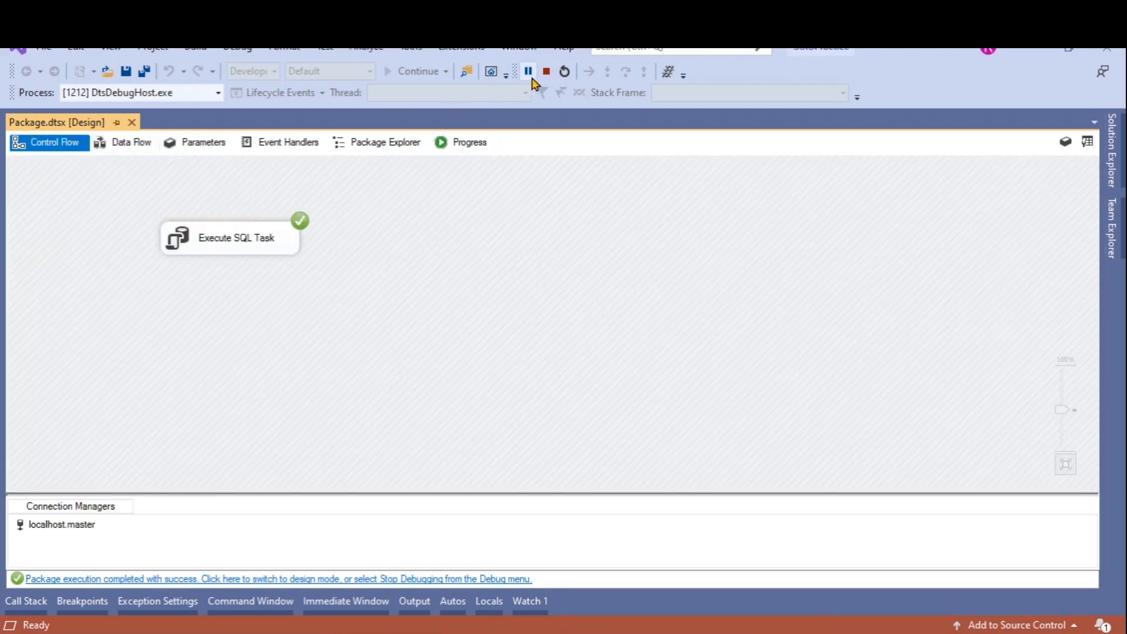
left_click(546, 71)
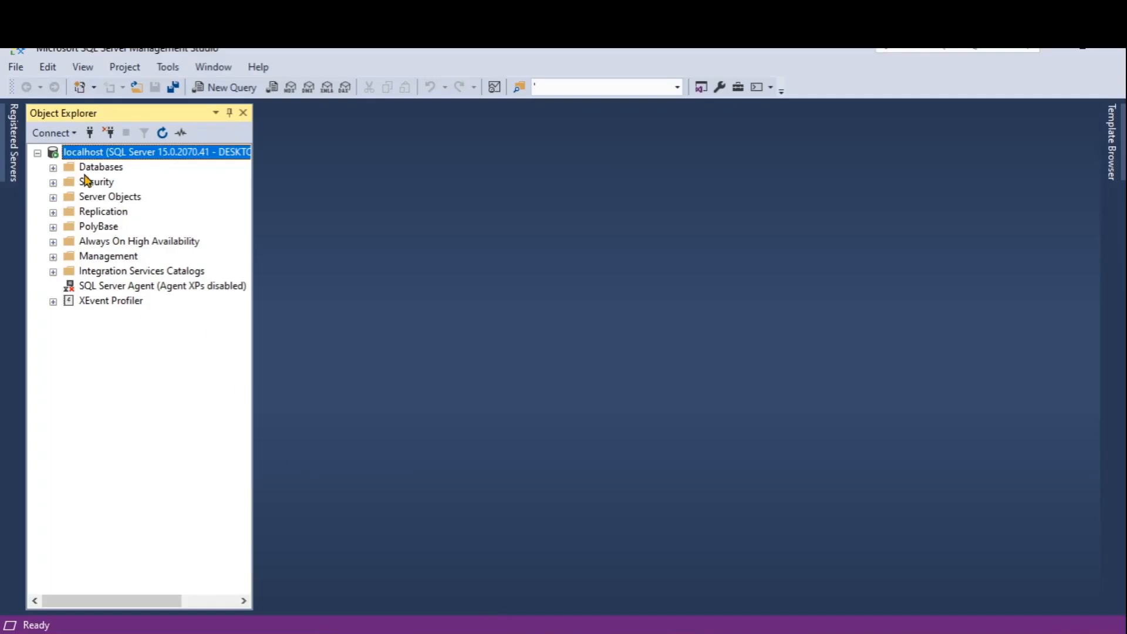
Step: In SQL Server Management Studio, locate dbo.SampleTable under the SSISPractice database and query its top 1000 rows
left_click(88, 170)
double_click(88, 169)
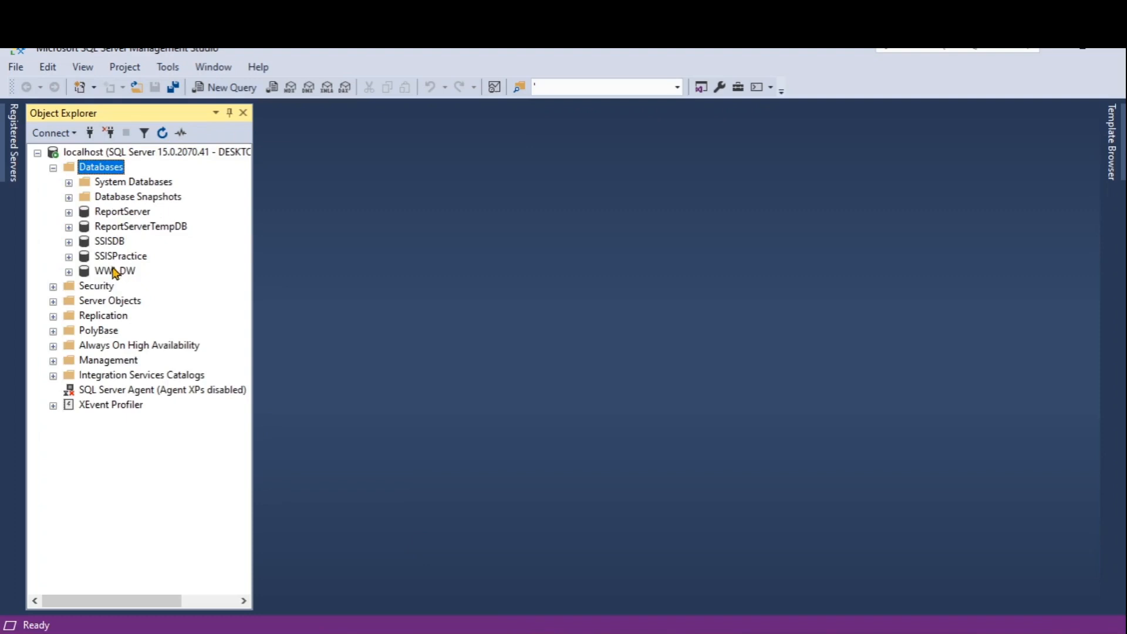
left_click(69, 257)
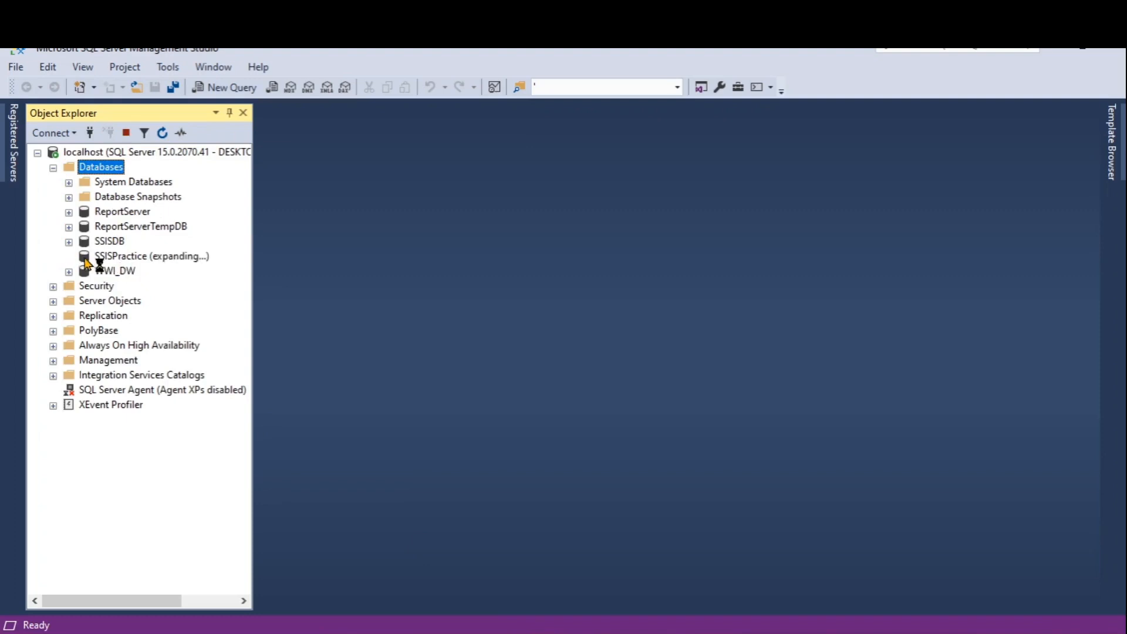
left_click(84, 286)
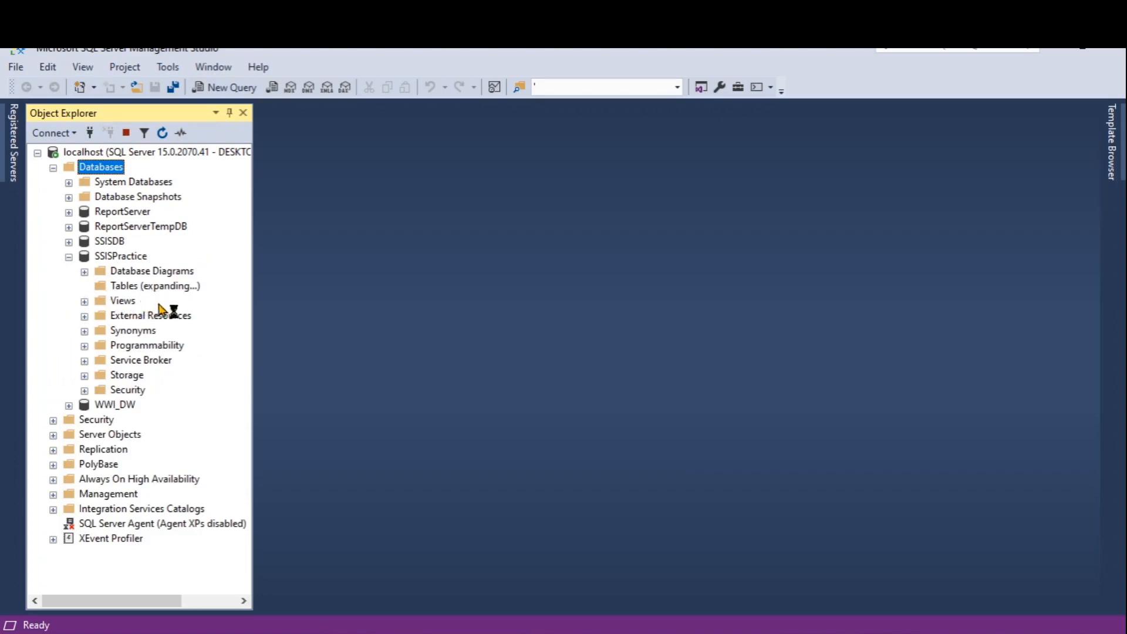
left_click(164, 363)
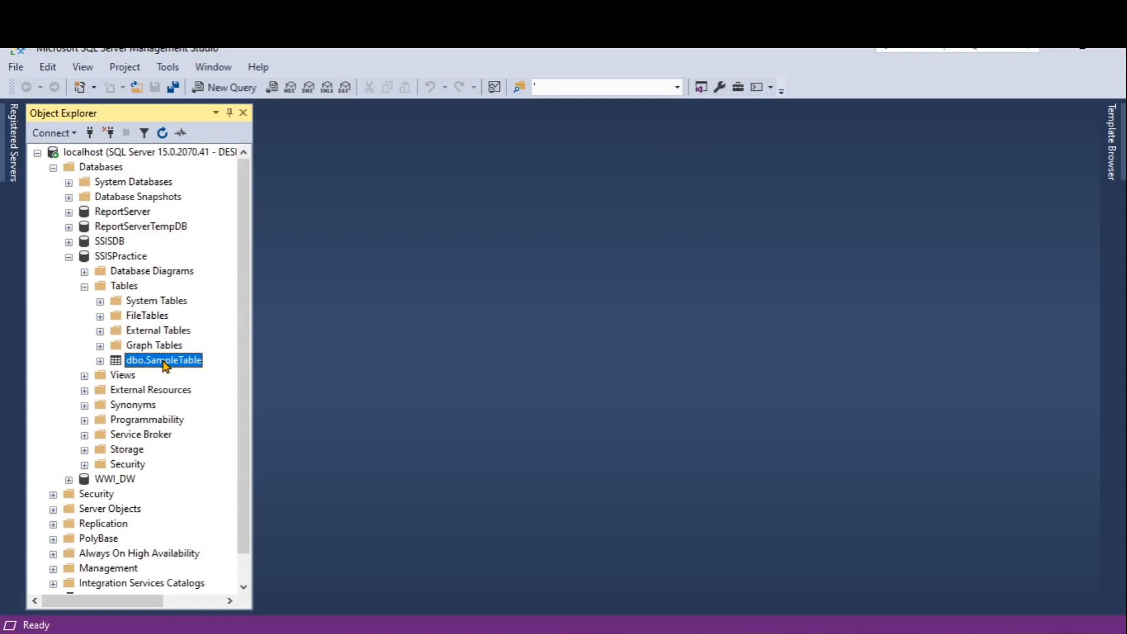
right_click(164, 363)
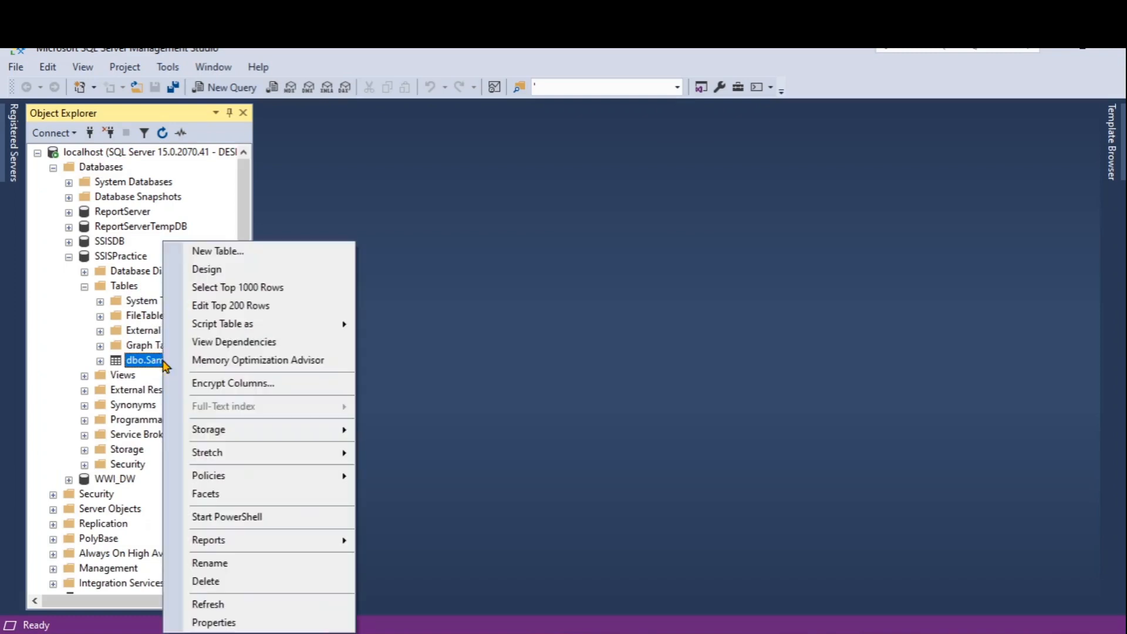
left_click(239, 287)
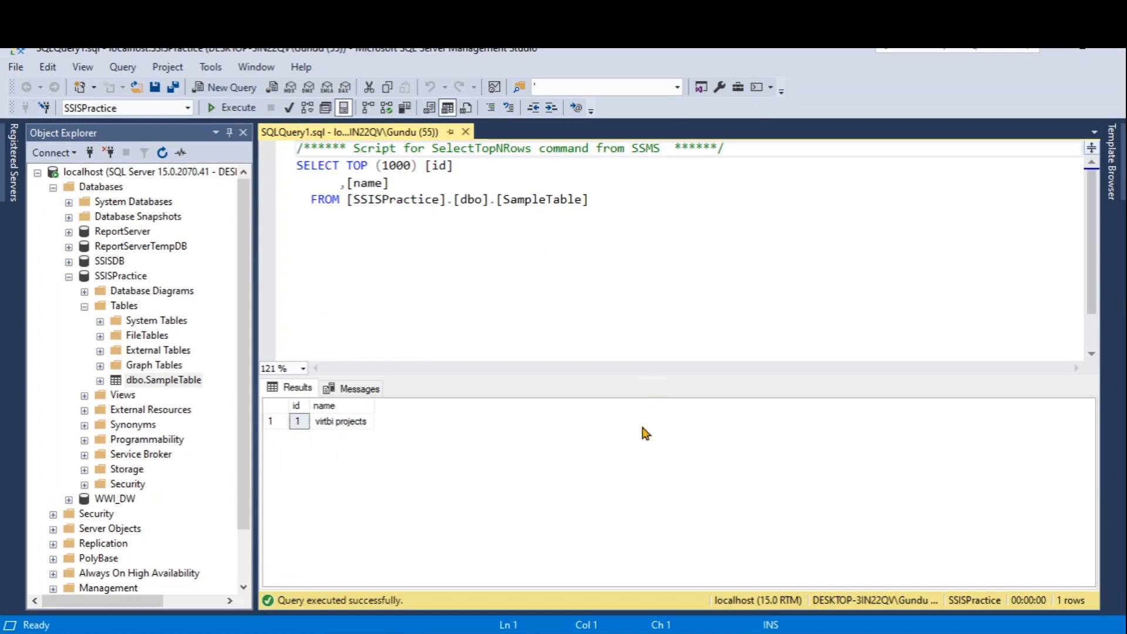
Step: Switch back to Visual Studio, move the Execute SQL Task up and left on the canvas, and rename it Basic - SQL Task
key("alt+Tab")
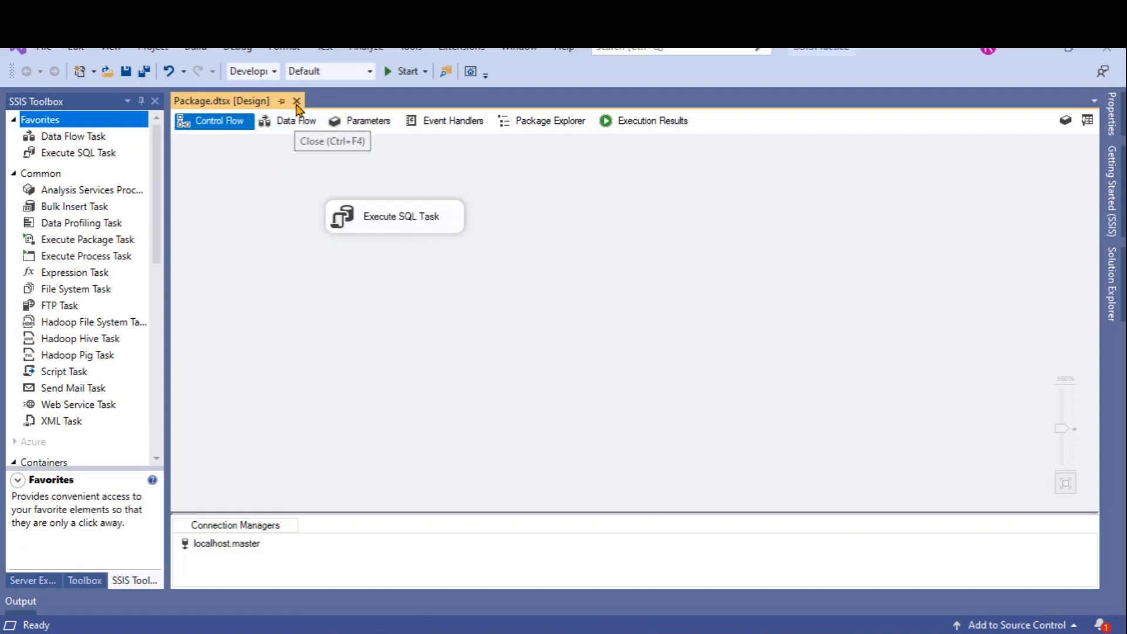
left_click(424, 229)
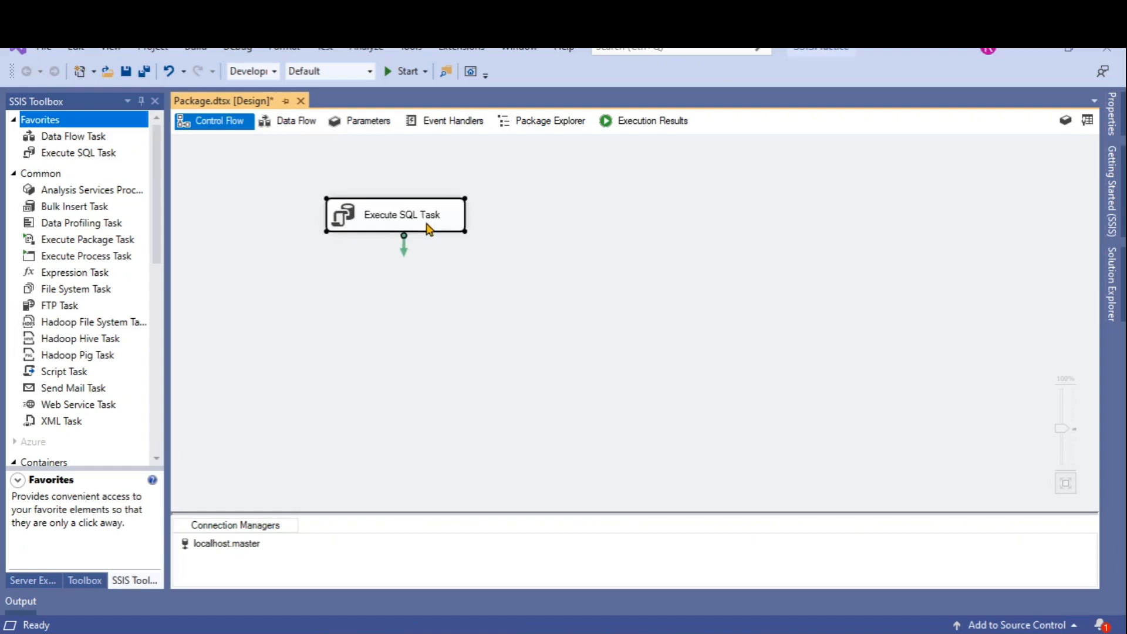
left_click_drag(434, 223, 338, 208)
right_click(310, 200)
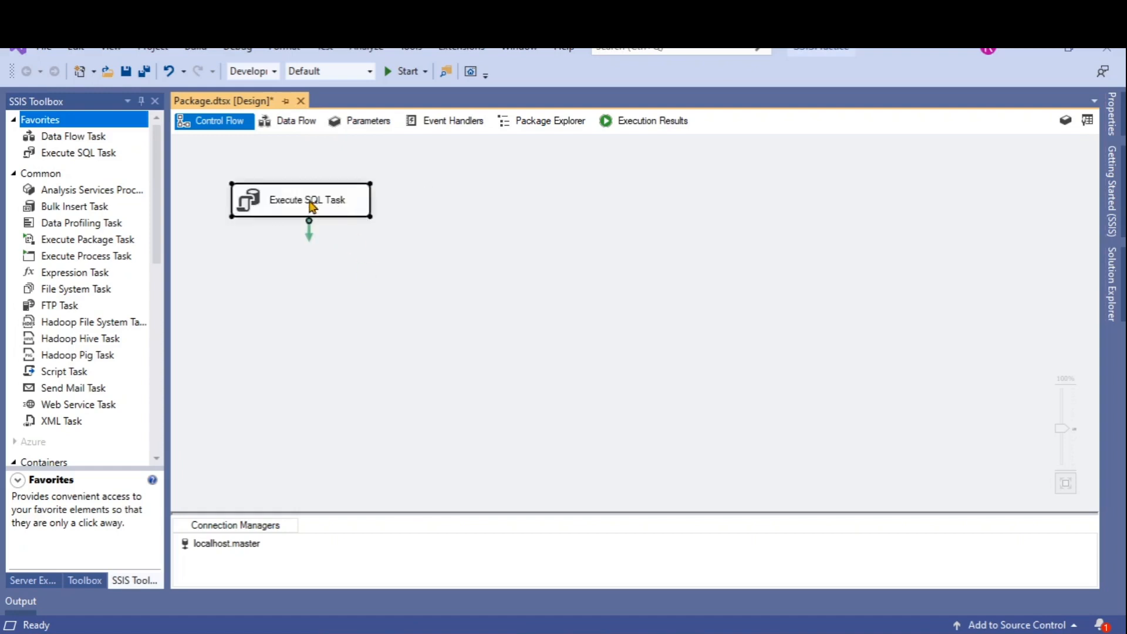
left_click(374, 473)
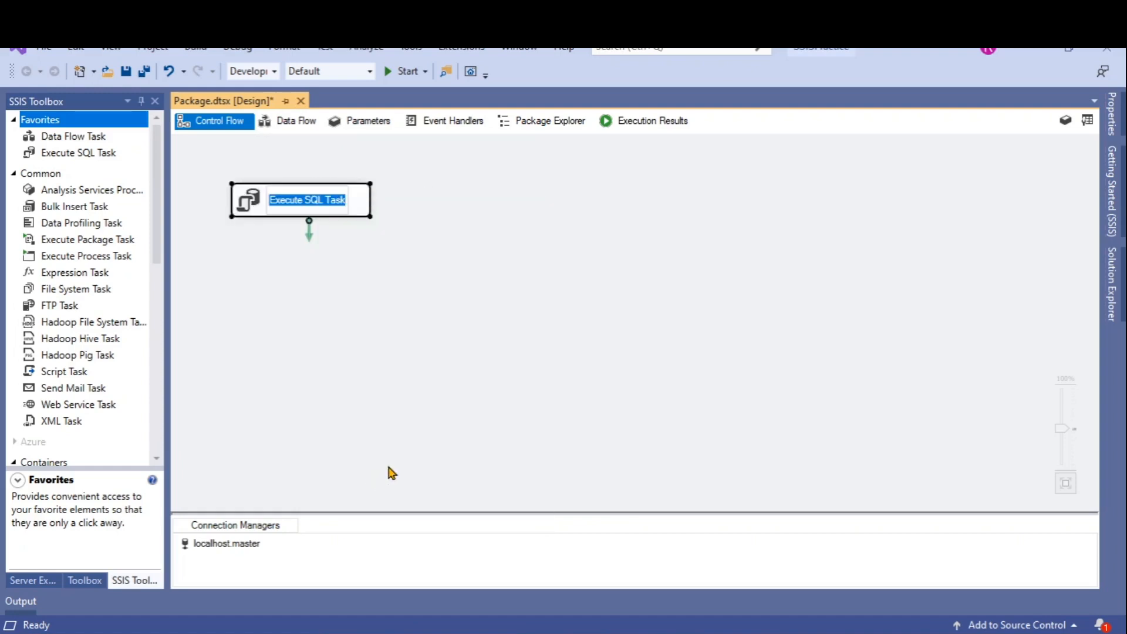
type("Bas")
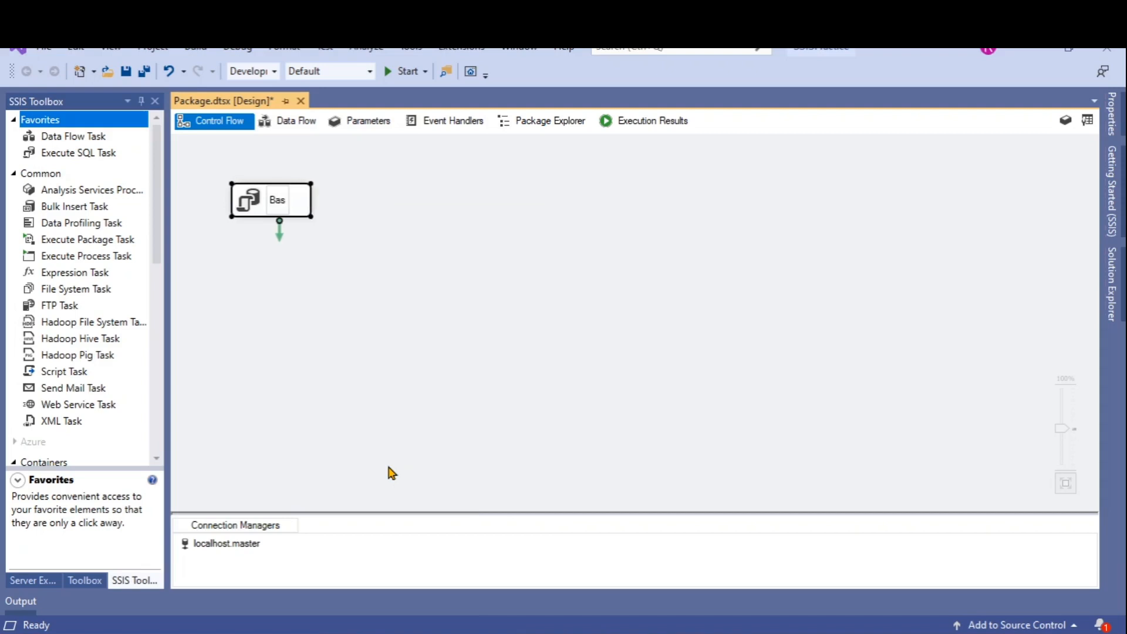
type("ic")
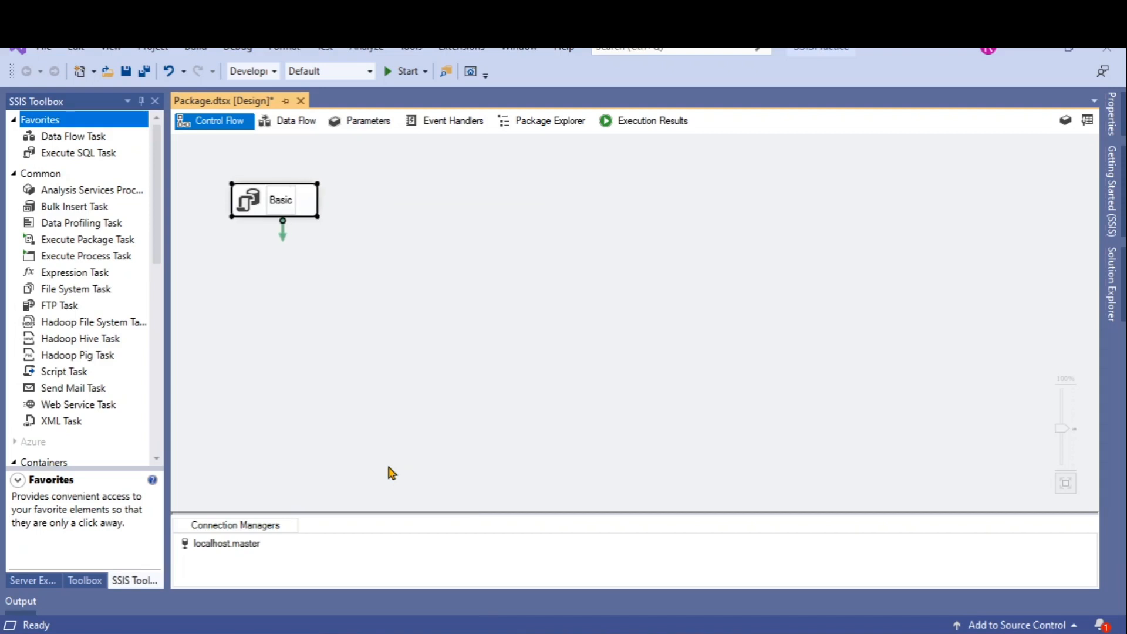
type(" -")
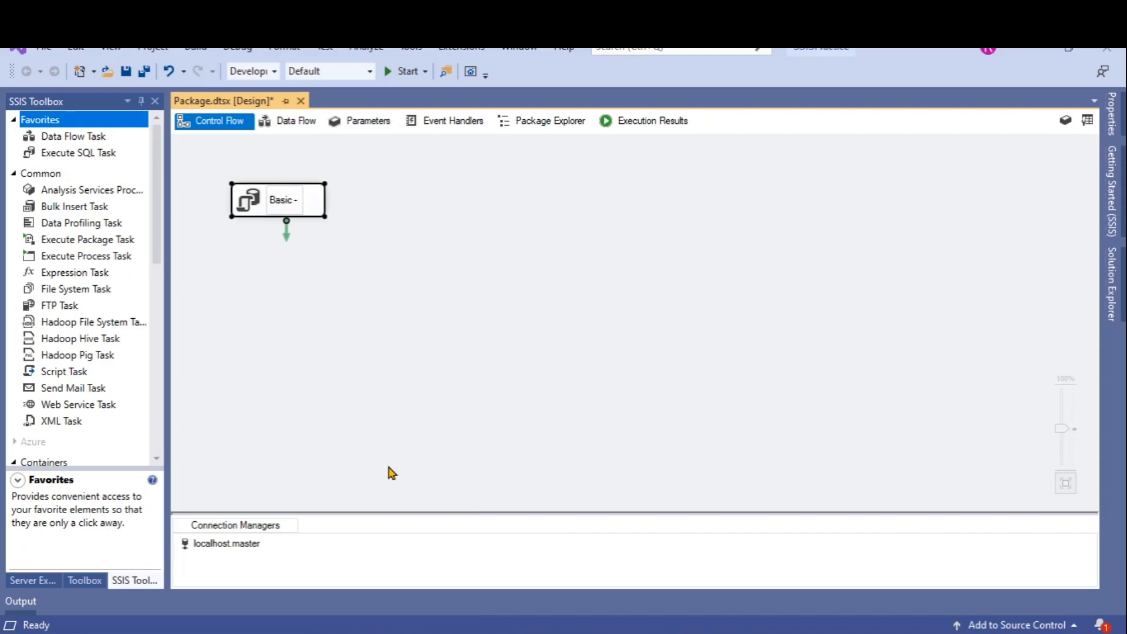
type(" SQL")
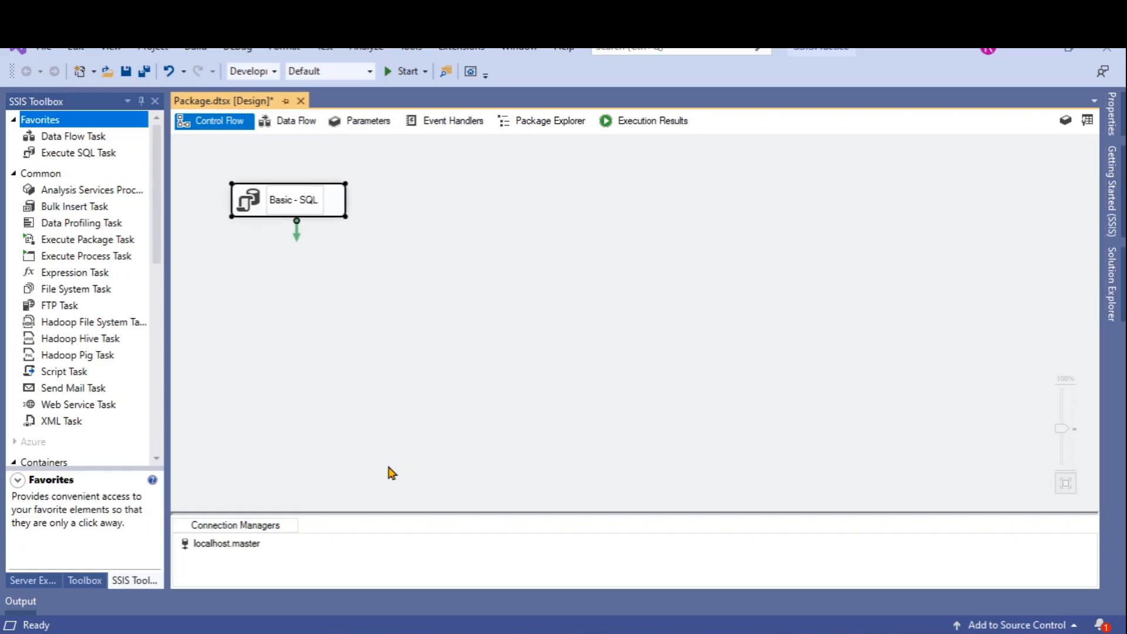
type(" Task")
left_click(417, 325)
Step: Shift Basic - SQL Task closer to the canvas's upper-left corner and add a second Execute SQL Task to its right
left_click(319, 207)
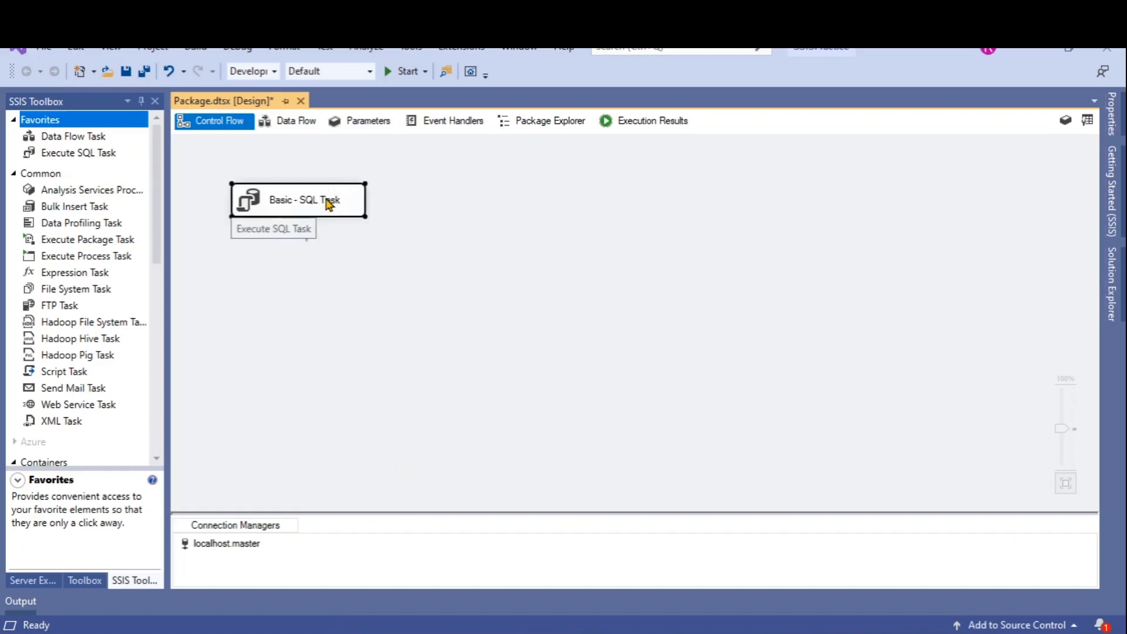
left_click(477, 229)
left_click_drag(312, 206, 274, 190)
left_click(71, 157)
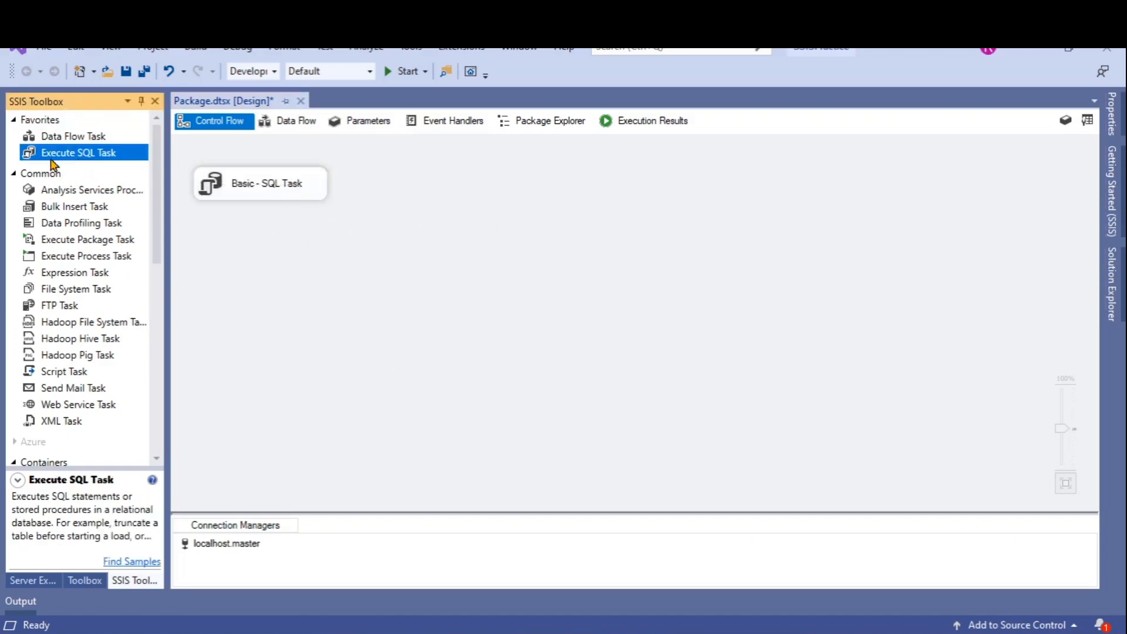
left_click_drag(65, 157, 409, 186)
left_click(433, 194)
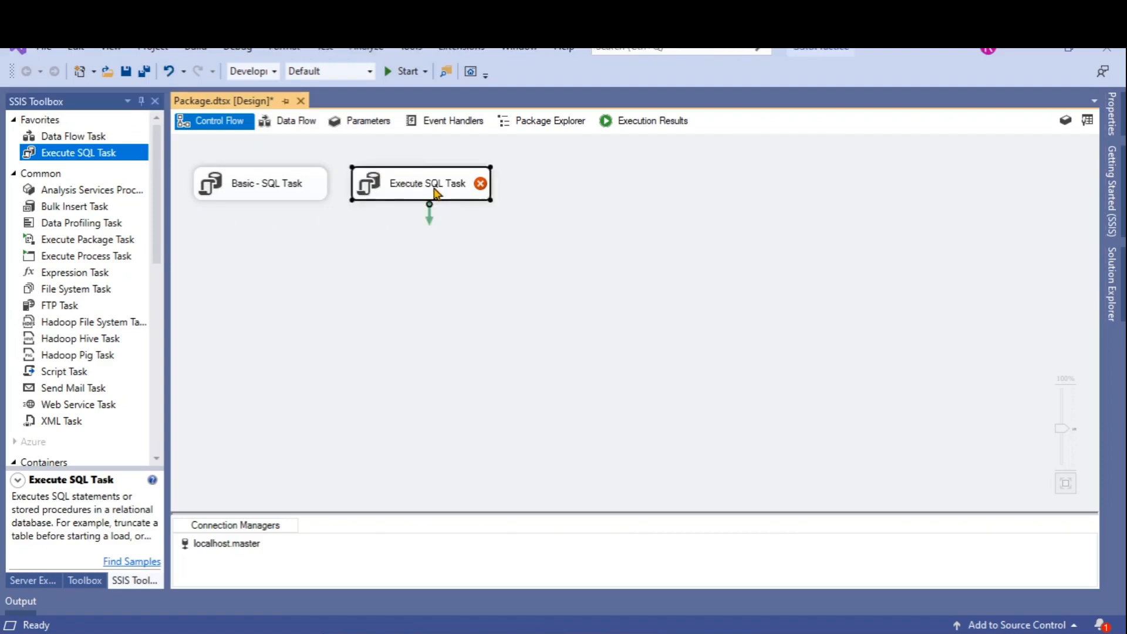
Step: Define a new OLE DB connection for the second Execute SQL Task, with server localhost and database SSISPractice
double_click(435, 189)
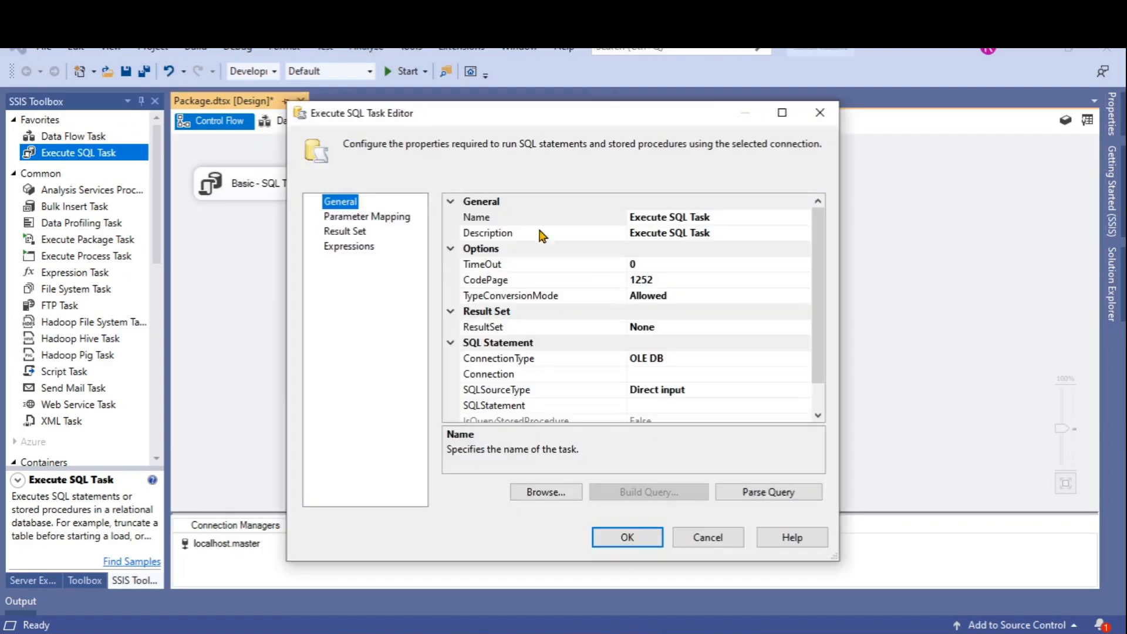
left_click(699, 377)
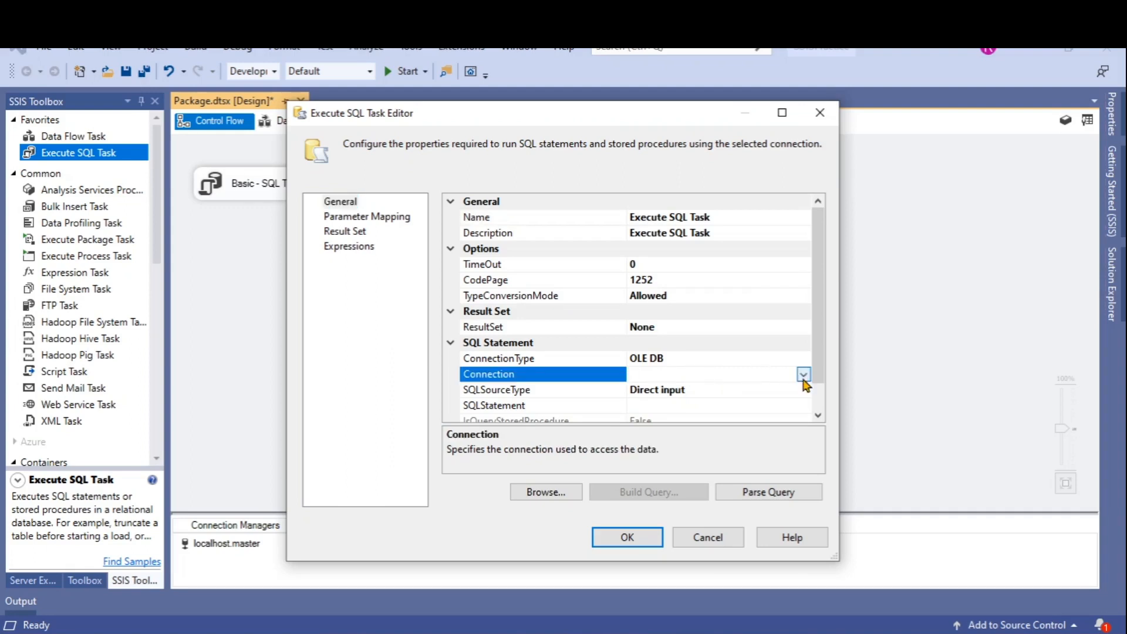
left_click(803, 374)
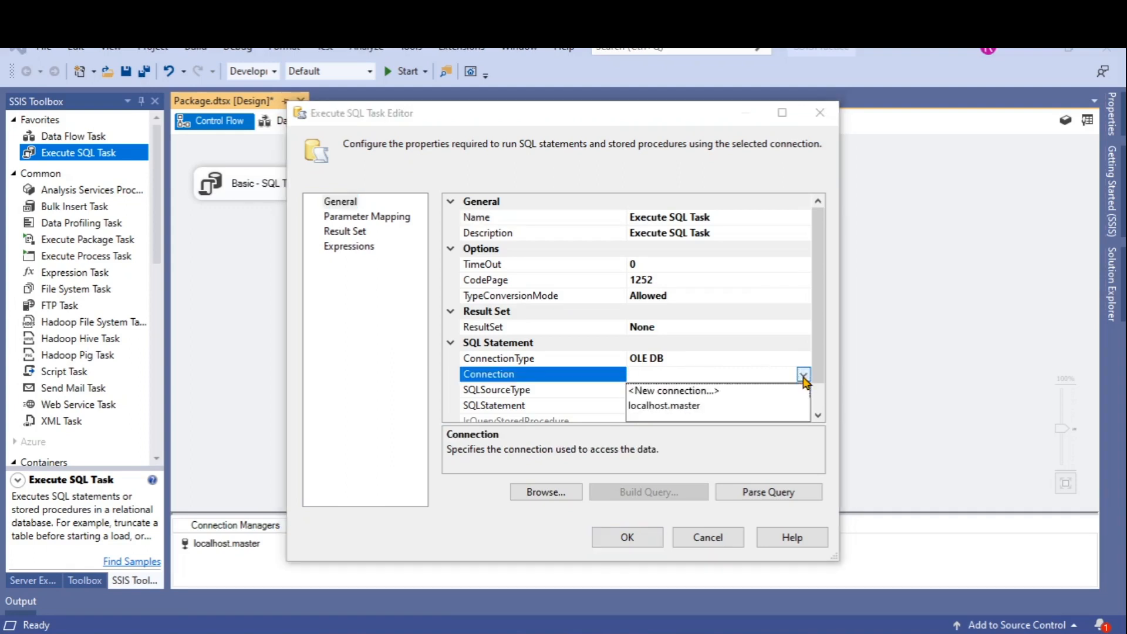
left_click(684, 392)
left_click(644, 473)
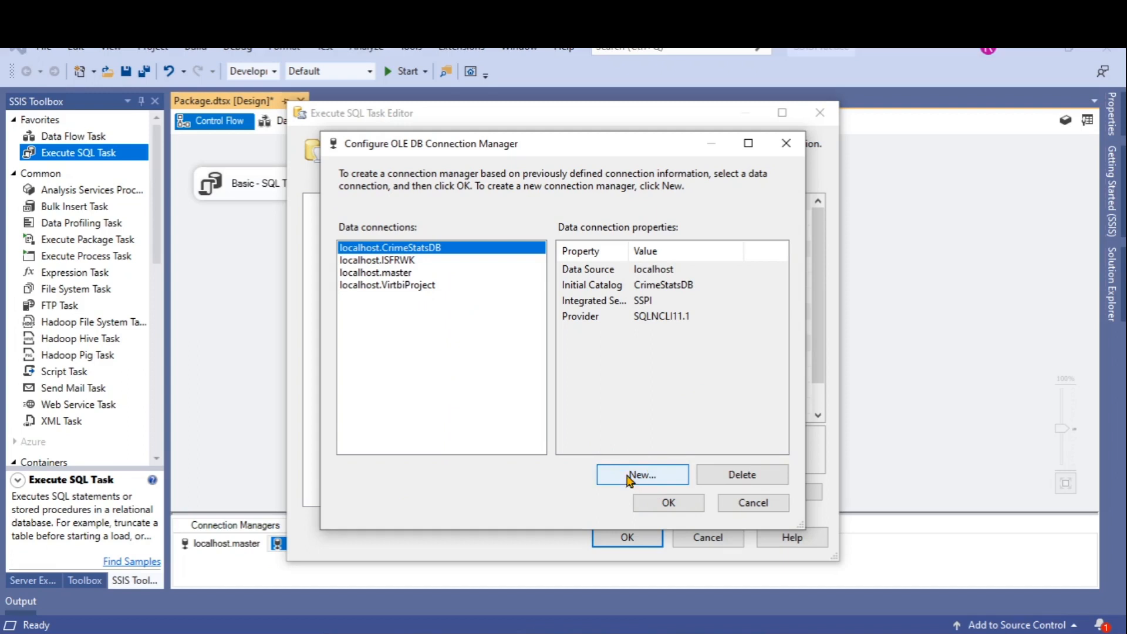
left_click(642, 474)
left_click(426, 182)
type("localhost")
left_click(809, 383)
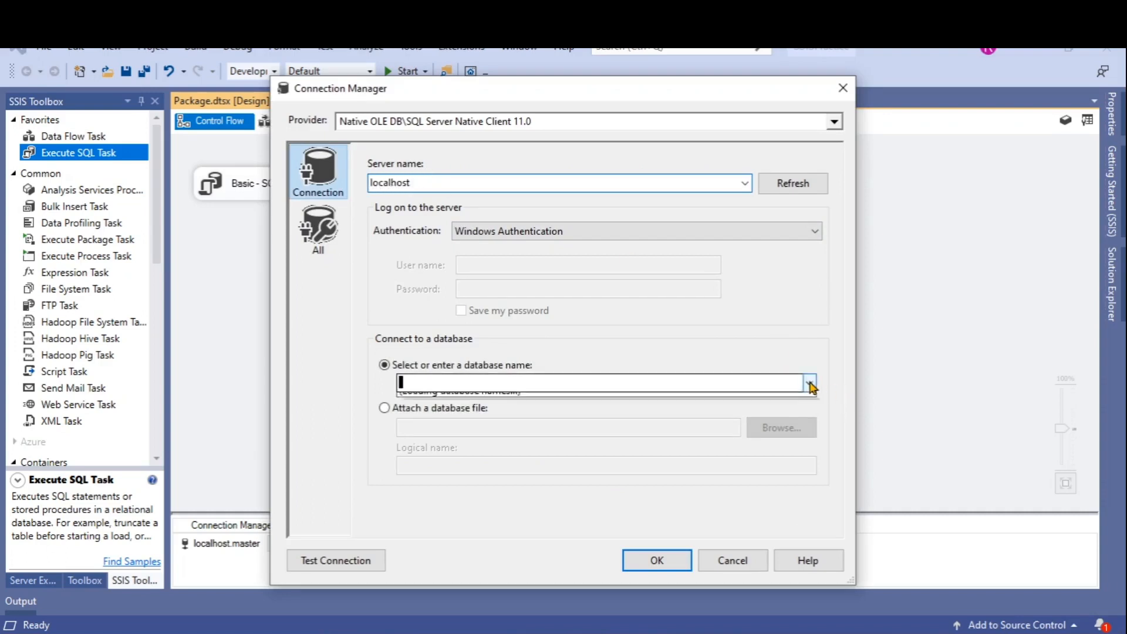
left_click(437, 471)
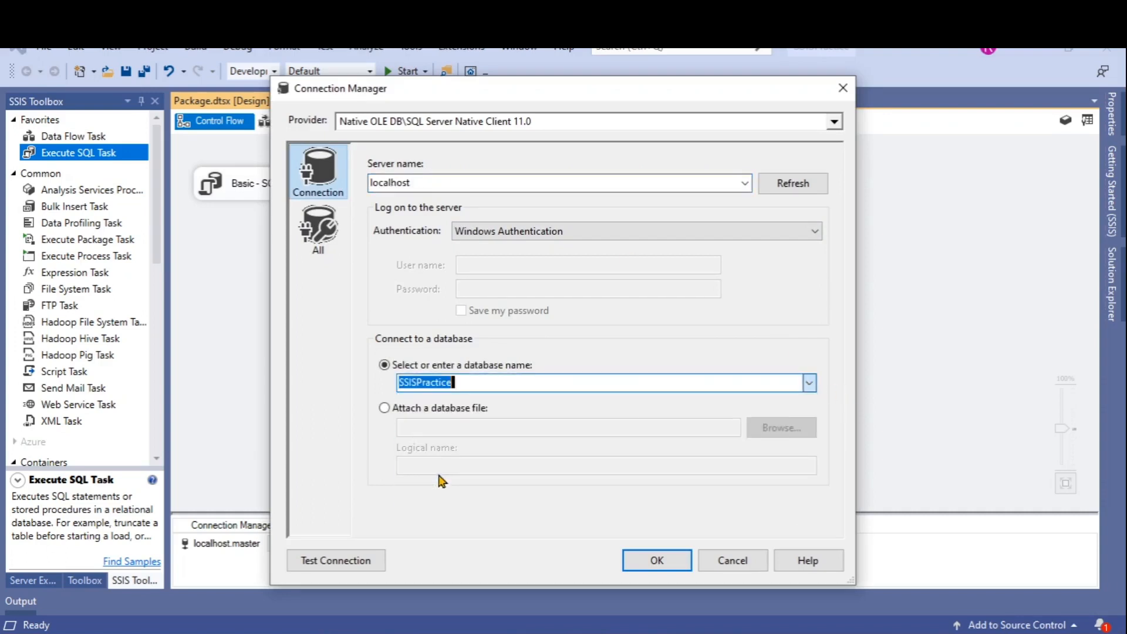
Step: Test the new SSISPractice connection and assign it as the second task's connection
left_click(339, 556)
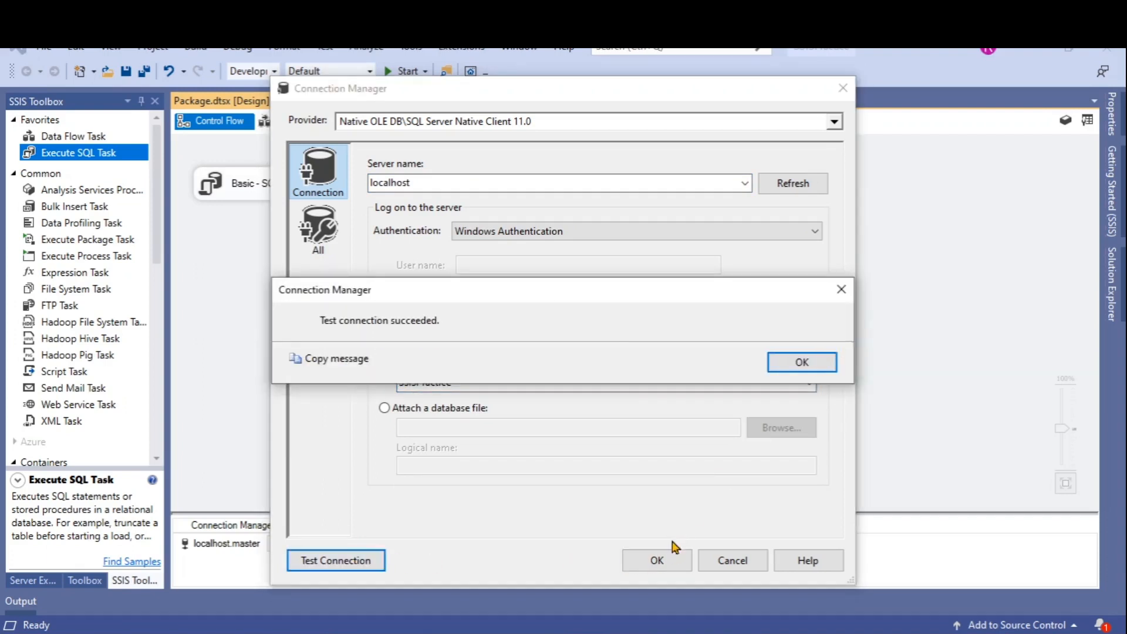
left_click(785, 379)
left_click(655, 561)
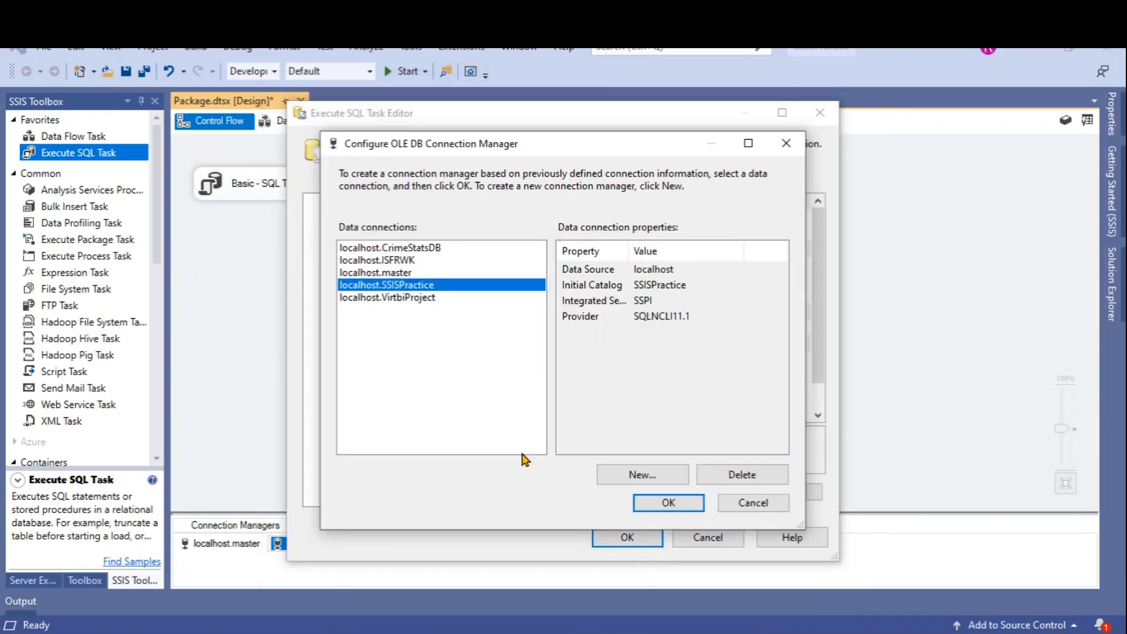
left_click(667, 503)
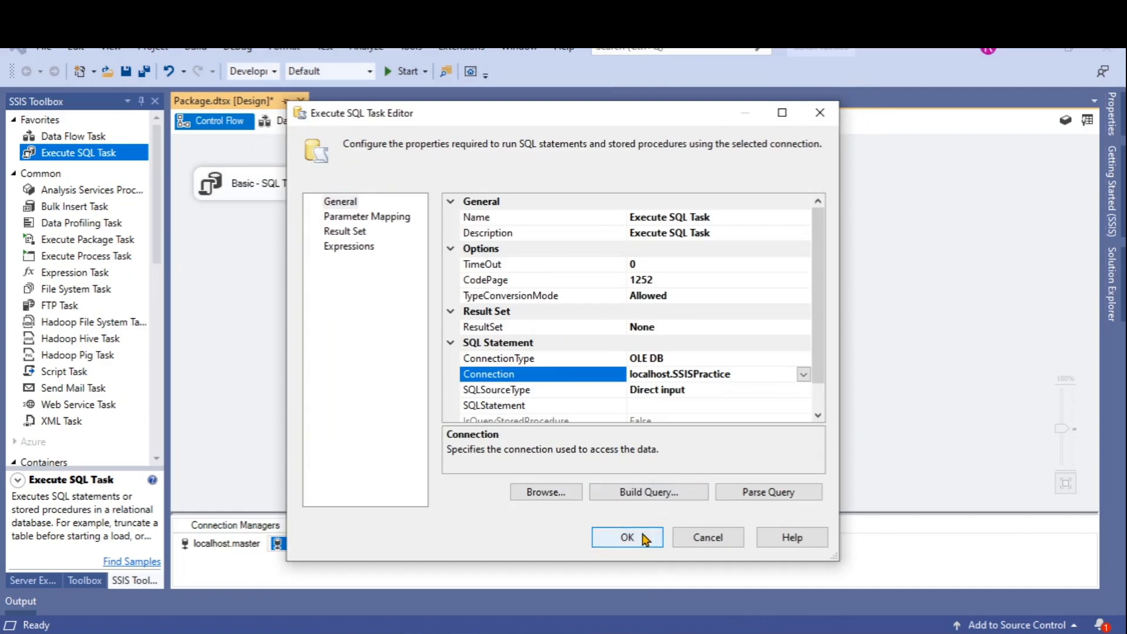
Step: Set the second task's SQLSourceType to File connection
left_click(730, 390)
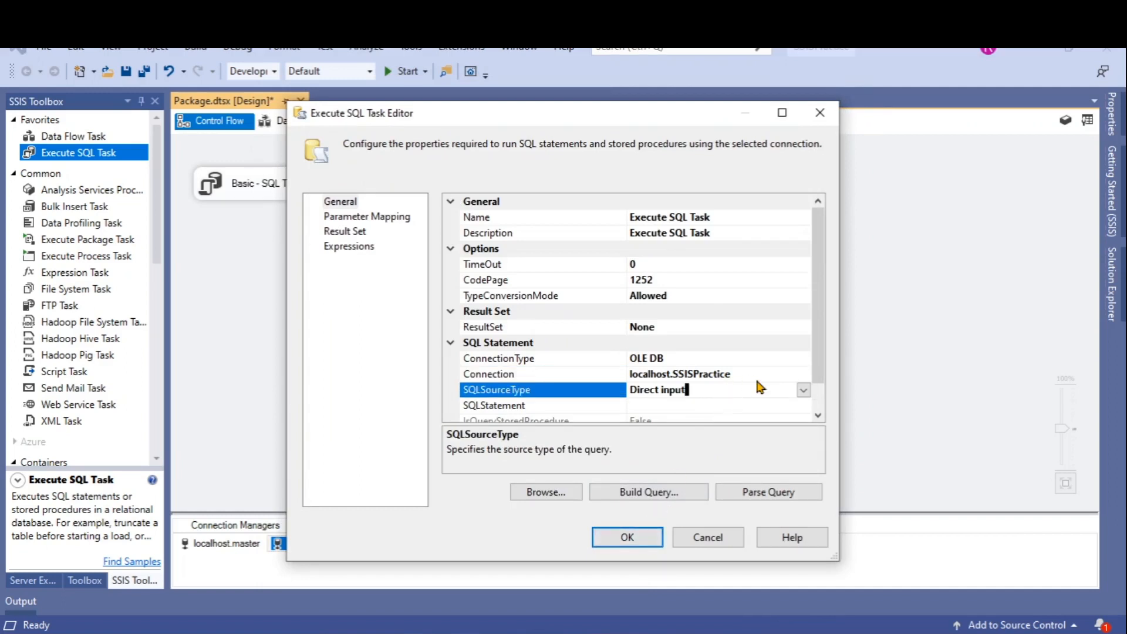
scroll(759, 387, "down", 2)
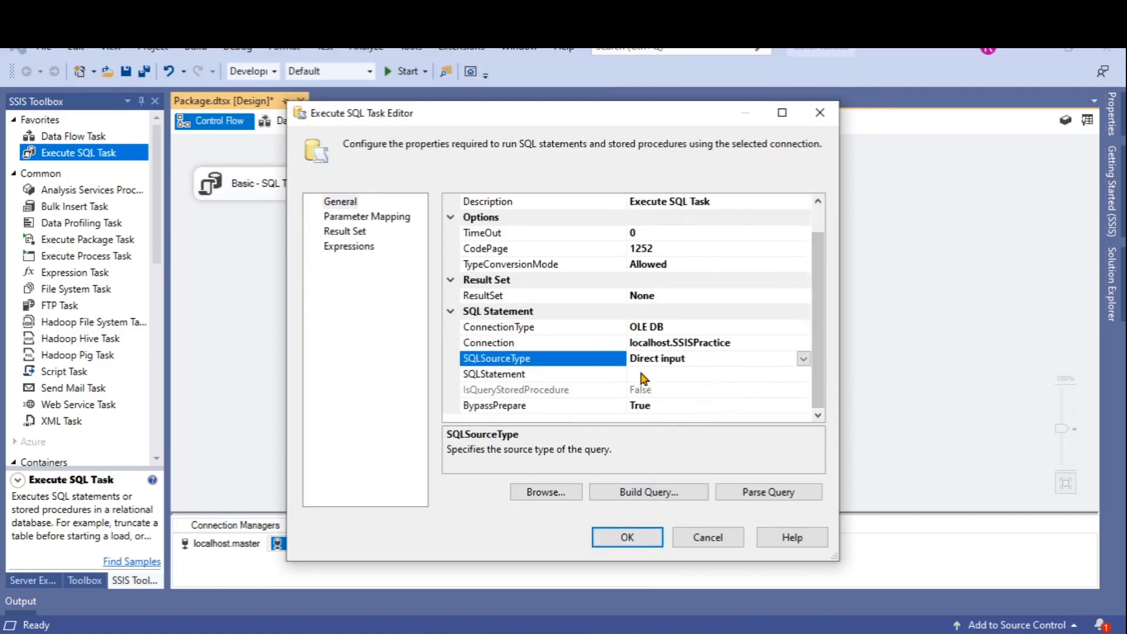
left_click(803, 359)
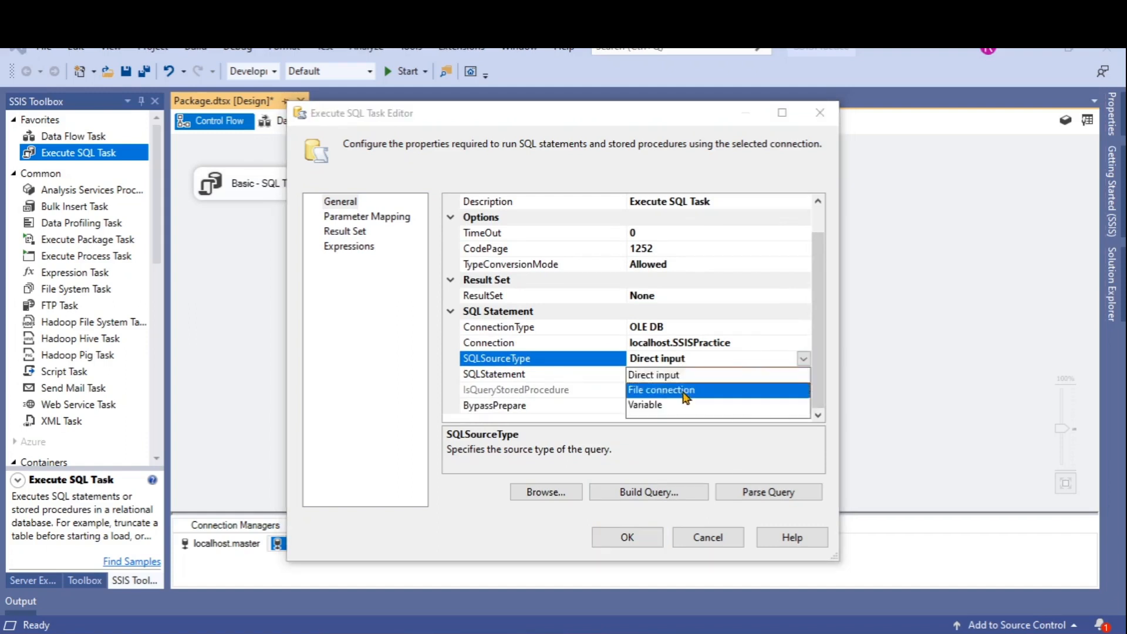
left_click(702, 389)
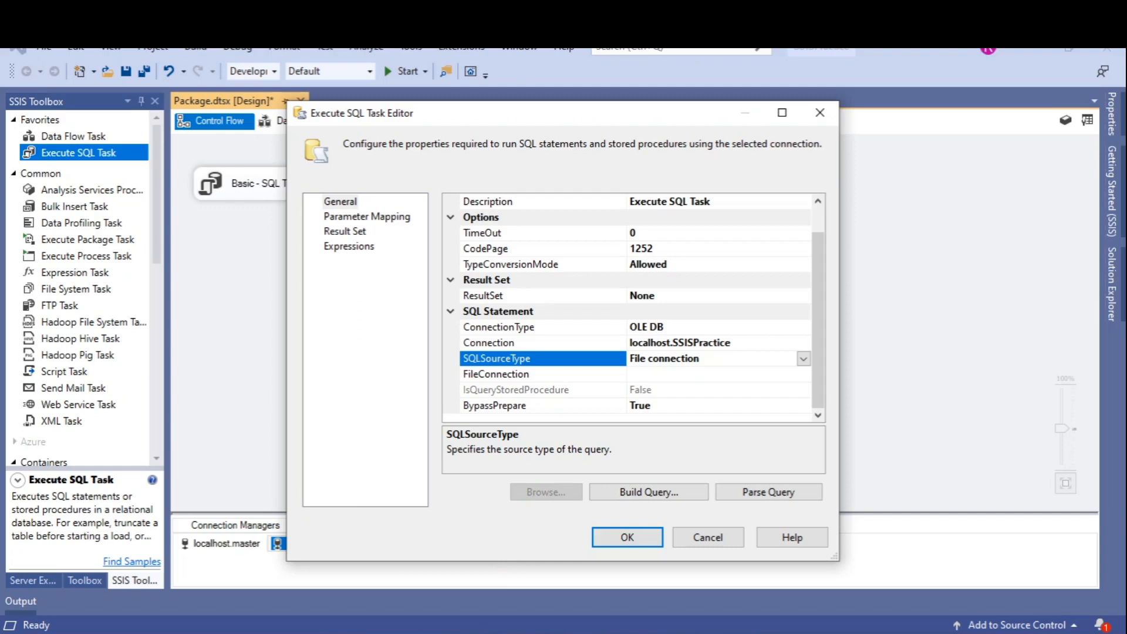
Step: Switch to File Explorer and create a folder named SQL Insert Files inside Source Files
key("alt+Tab")
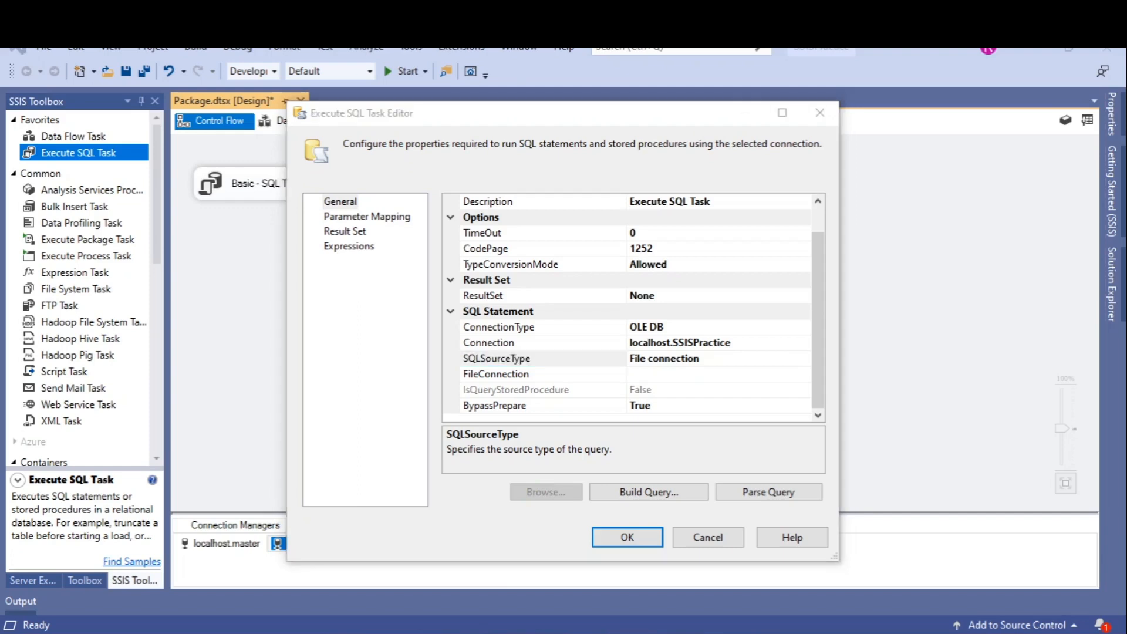
key("super+e")
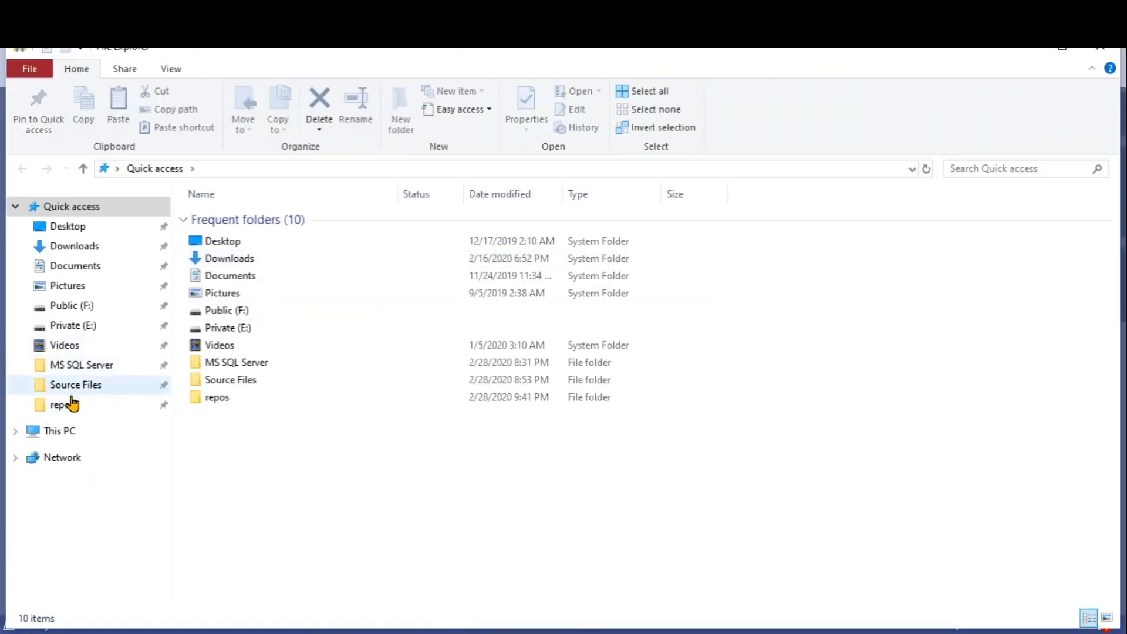
left_click(87, 395)
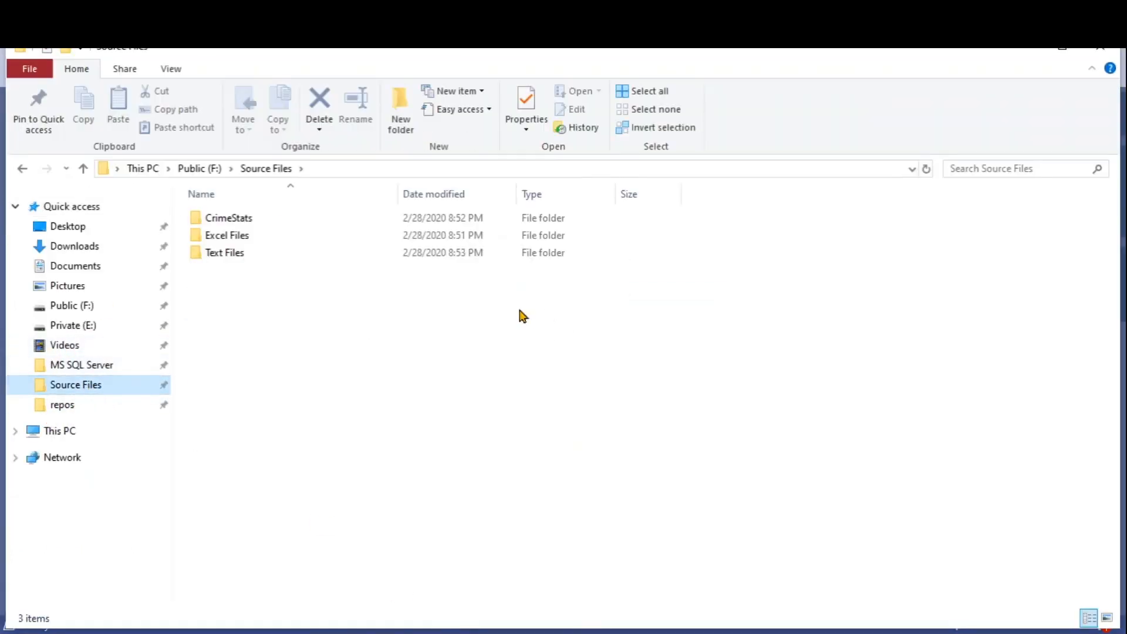
right_click(284, 312)
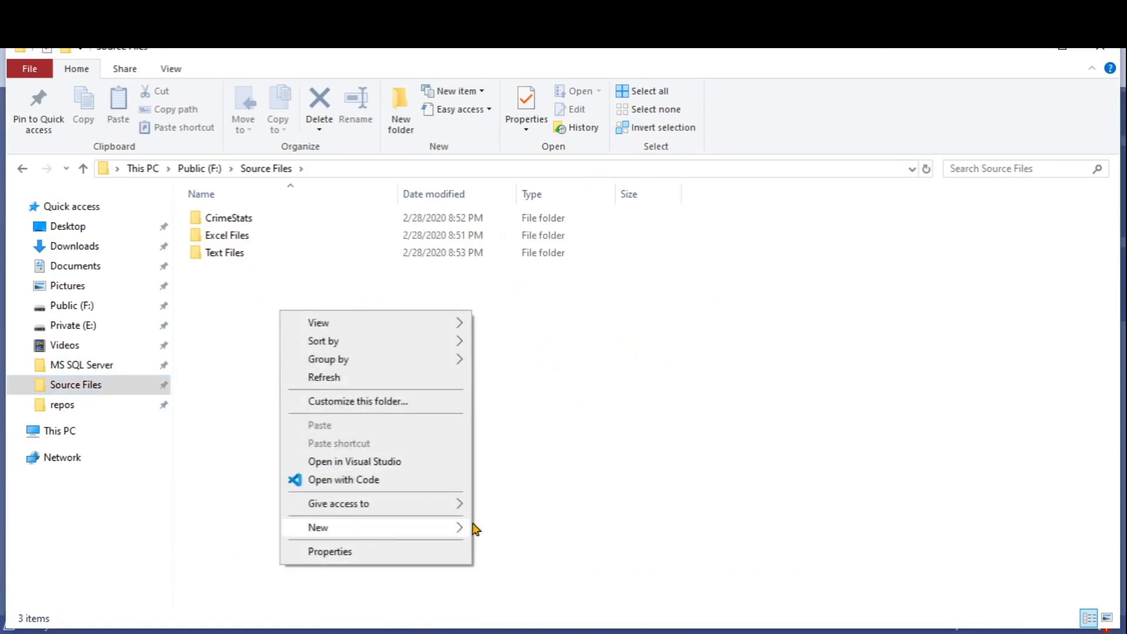
mouse_move(417, 525)
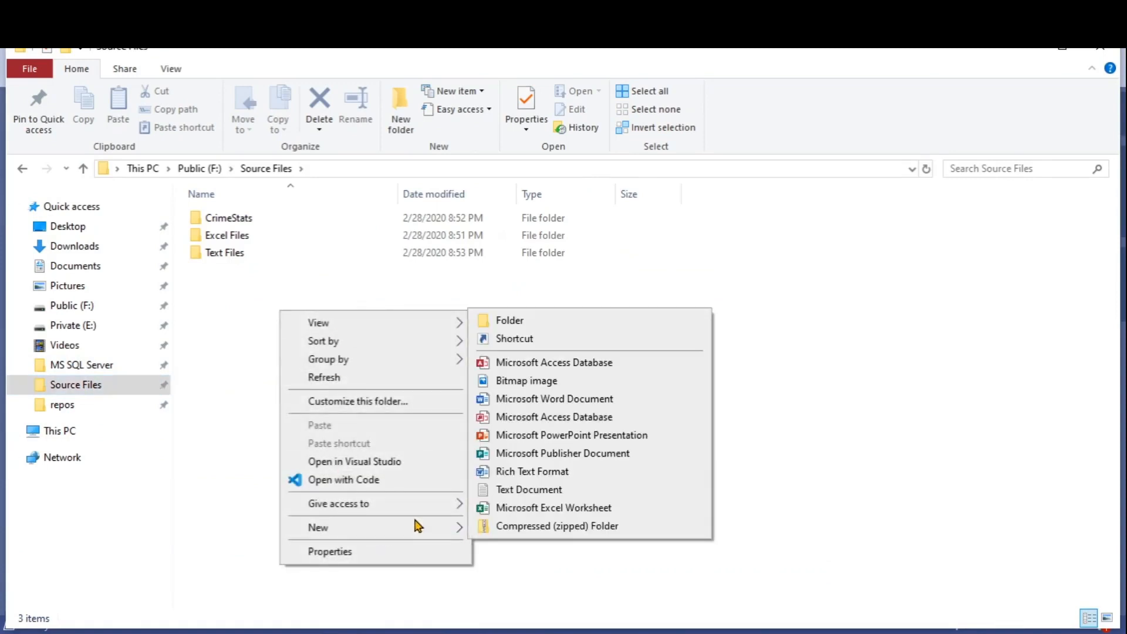
left_click(509, 322)
type("S")
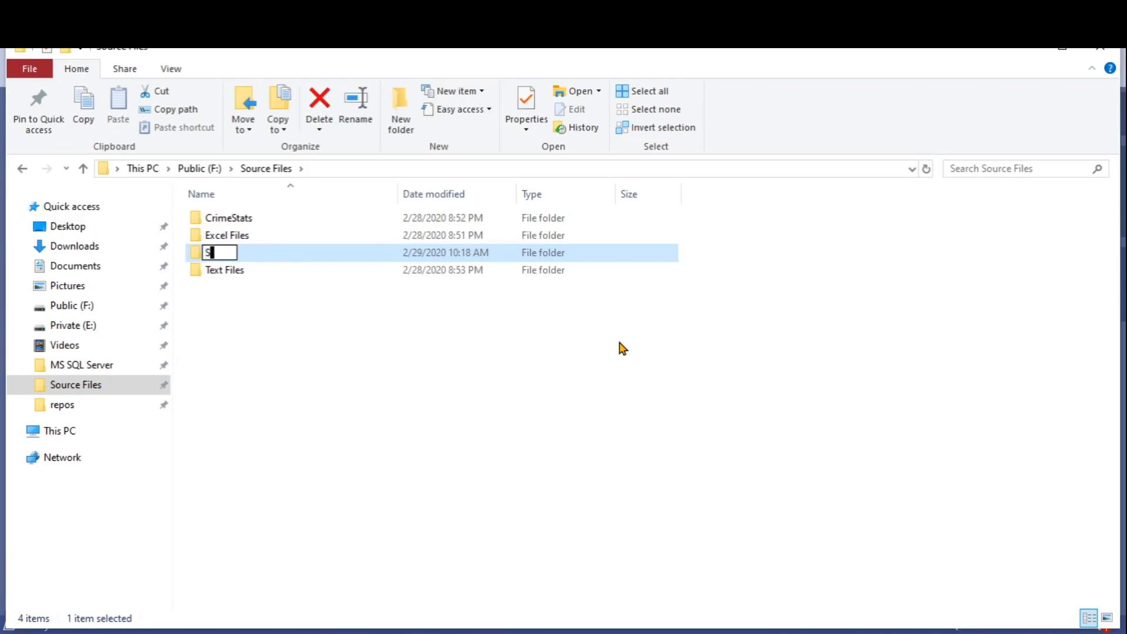
type("QL Insert")
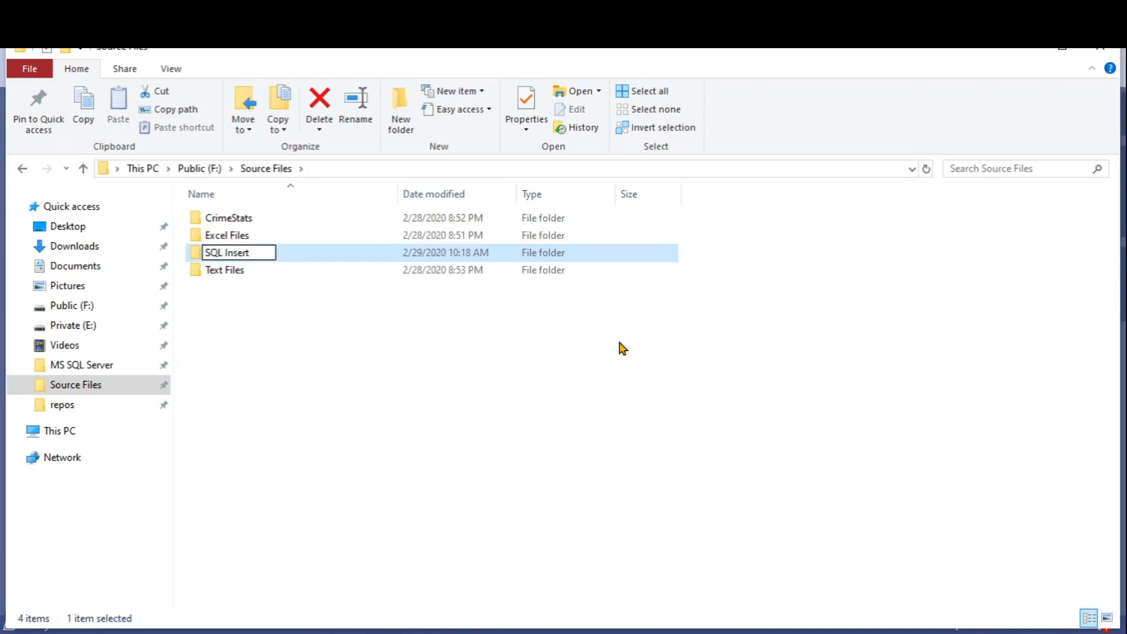
type(" Files")
key("Return")
Step: Create a text document named InsertSampleTableRecords.txt in the SQL Insert Files folder
double_click(235, 257)
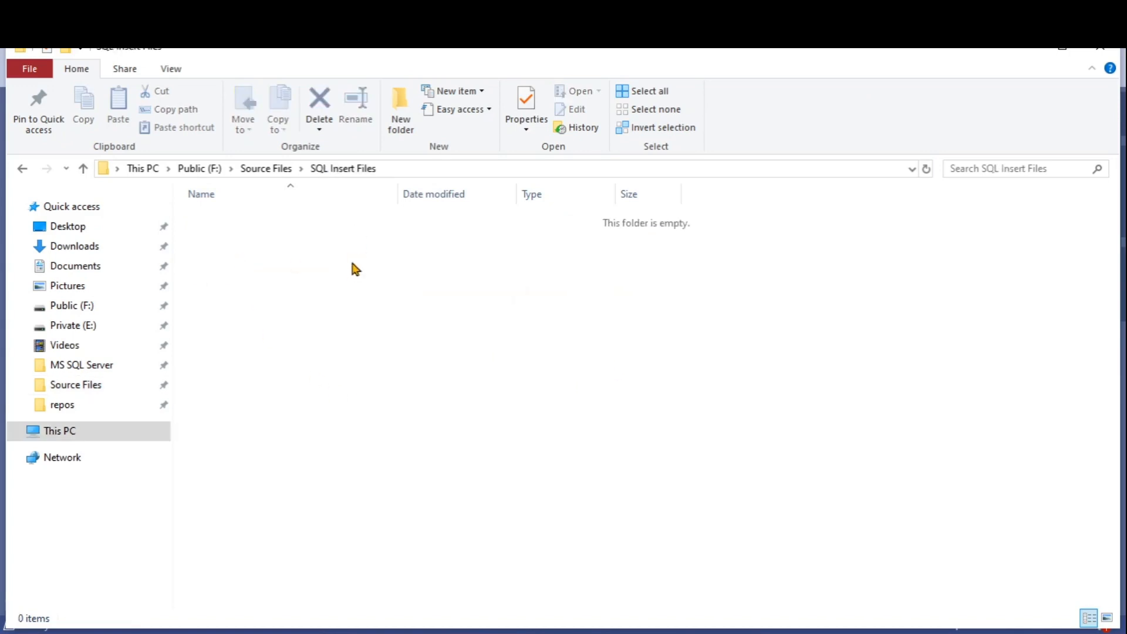
right_click(351, 266)
mouse_move(432, 508)
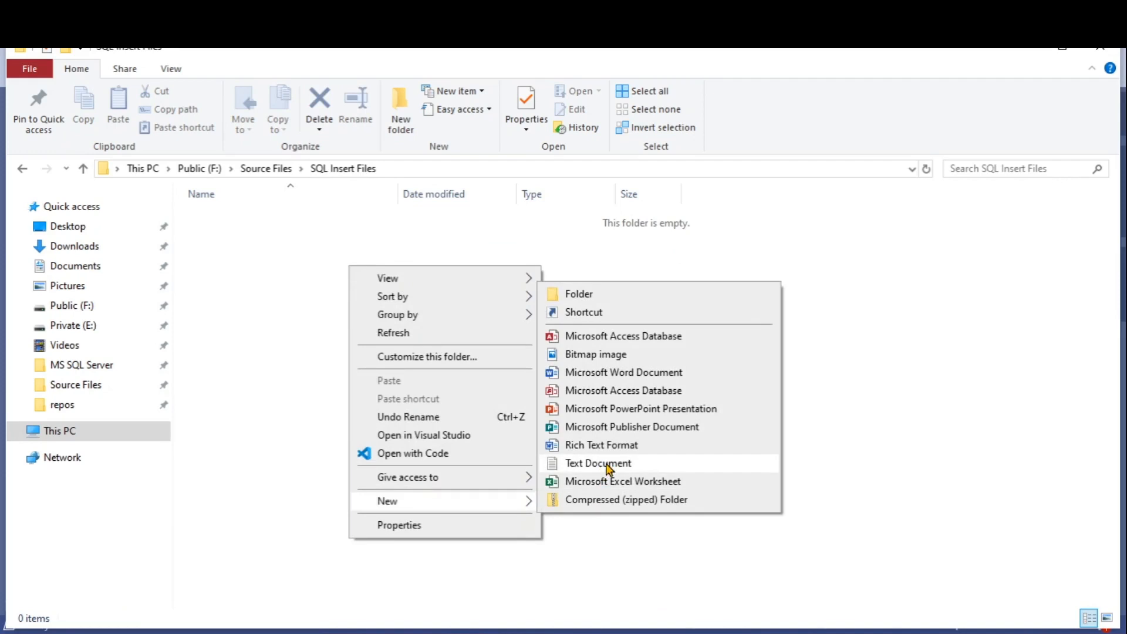
left_click(608, 467)
left_click(319, 304)
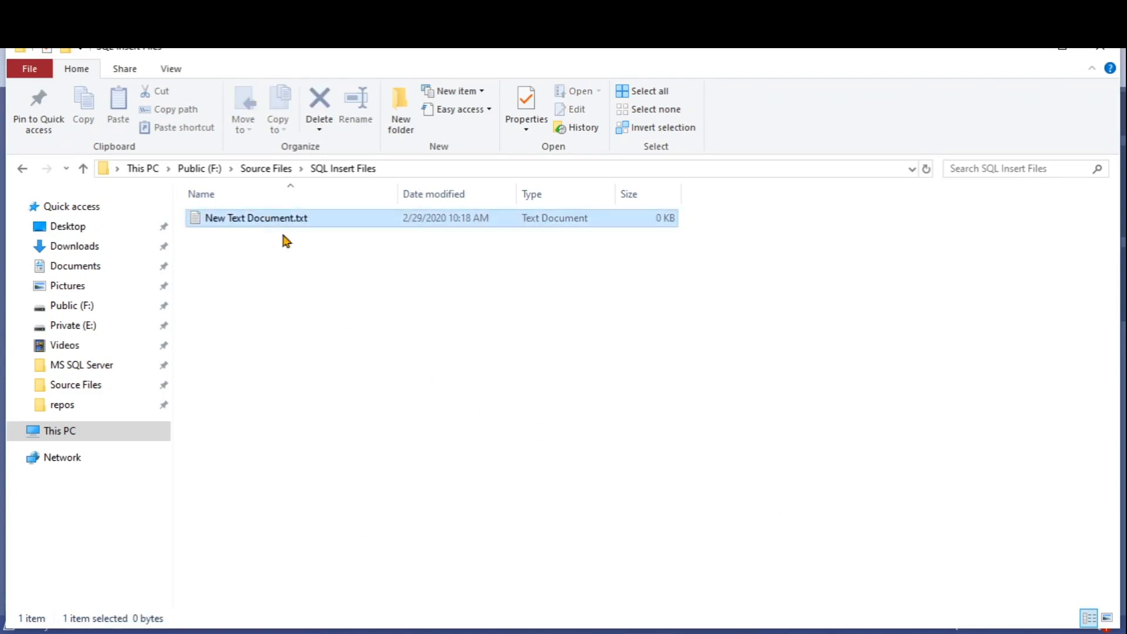
key("F2")
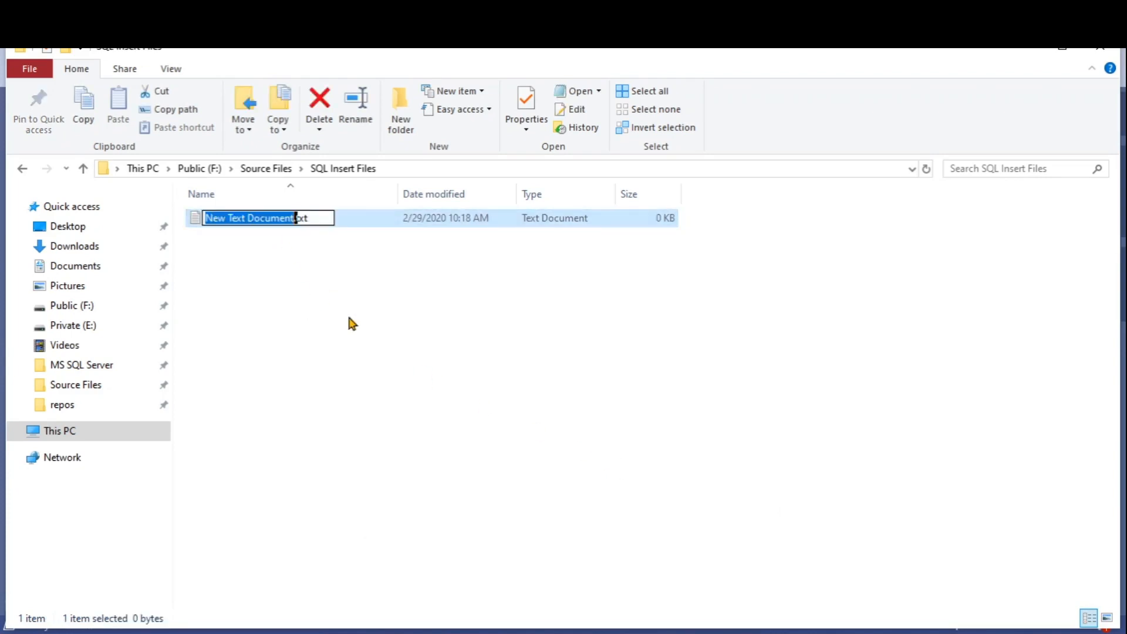
type("Insert")
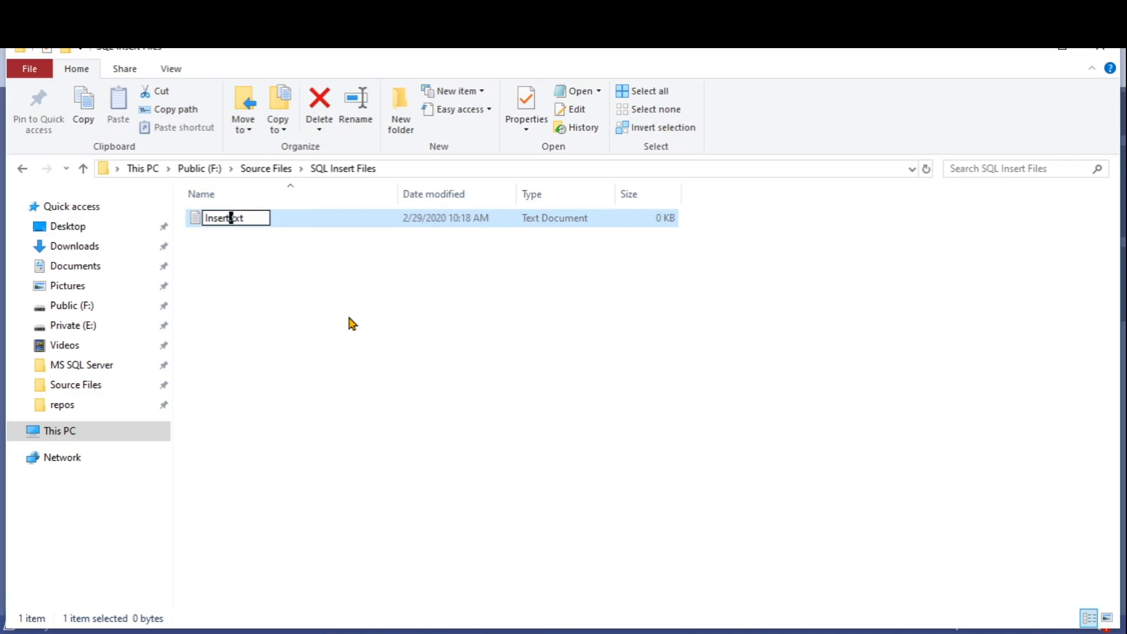
type("SampleTable")
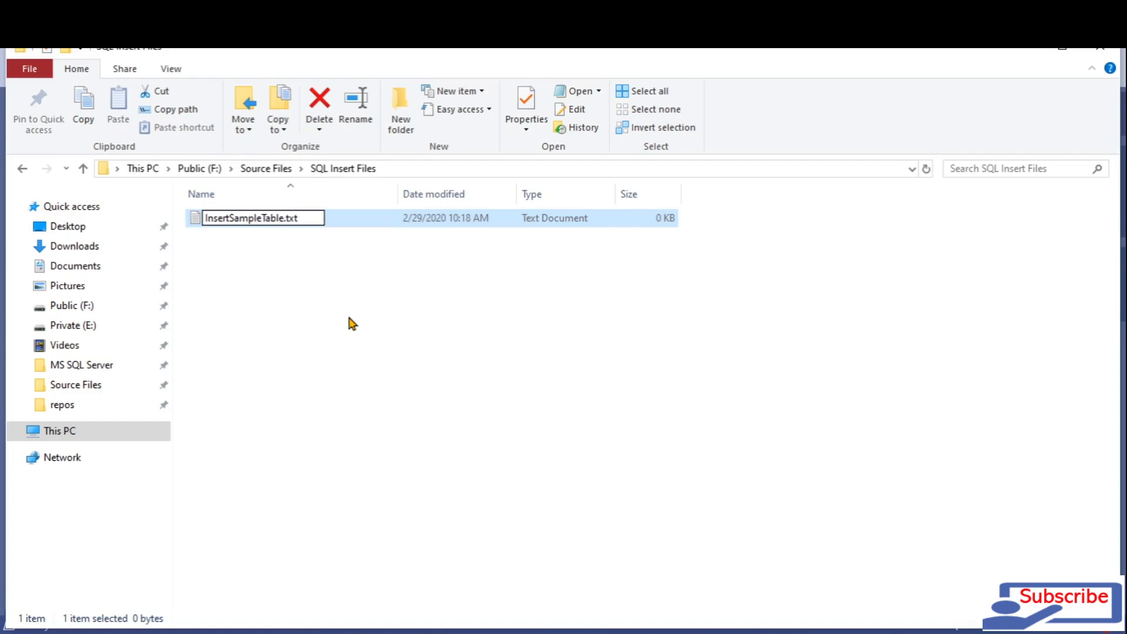
type("Records")
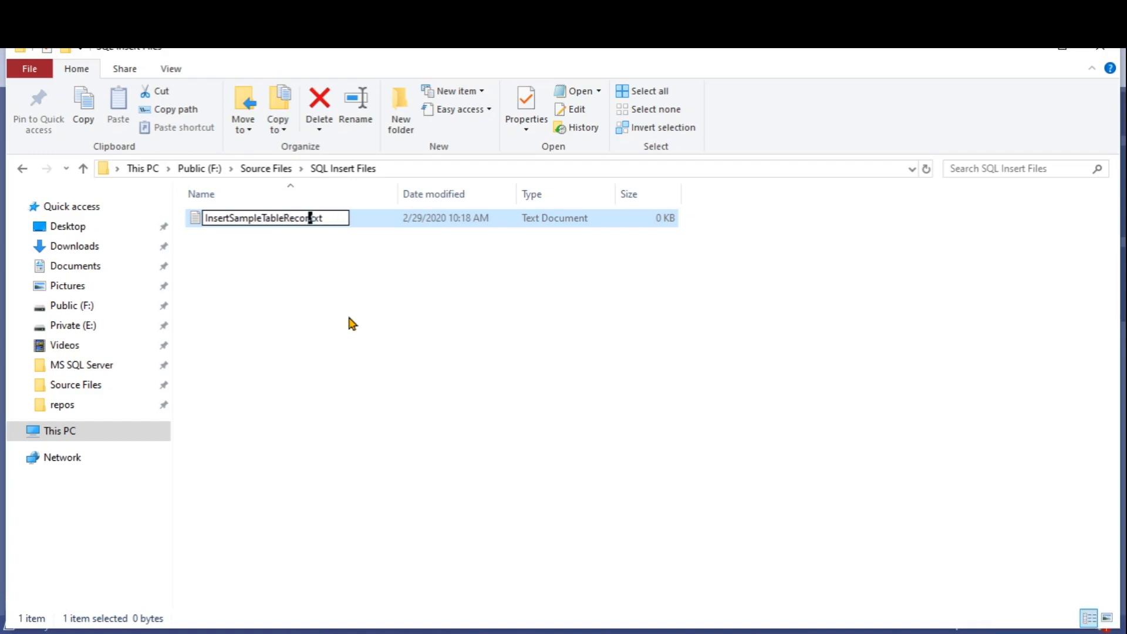
left_click(346, 314)
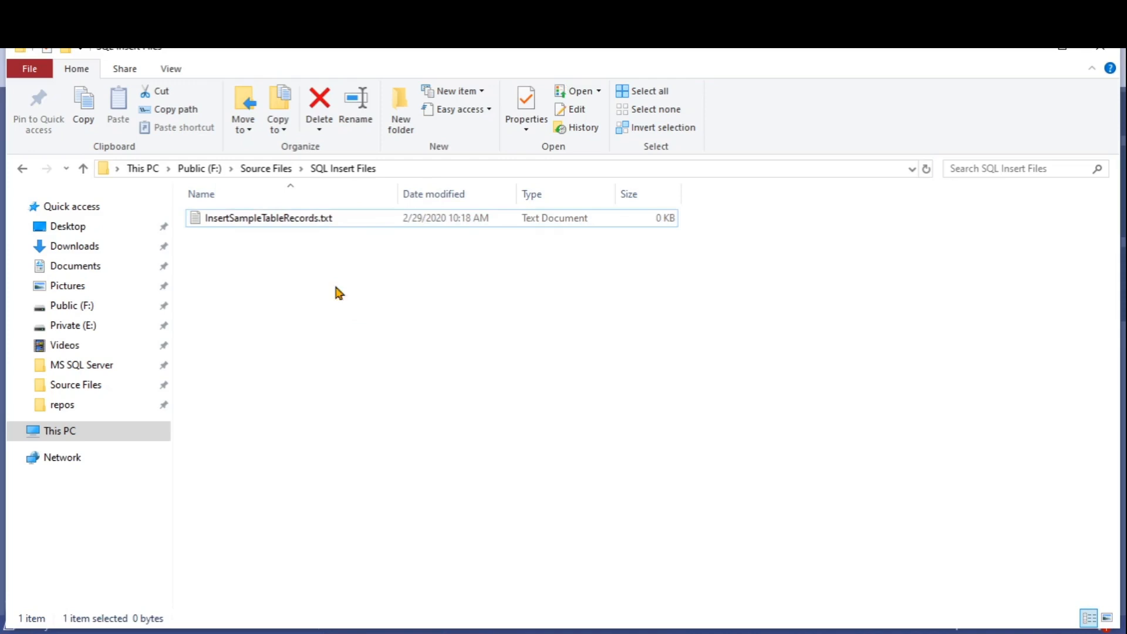
Step: Open InsertSampleTableRecords.txt in Notepad and begin the statement with "Insert into dbo."
double_click(262, 226)
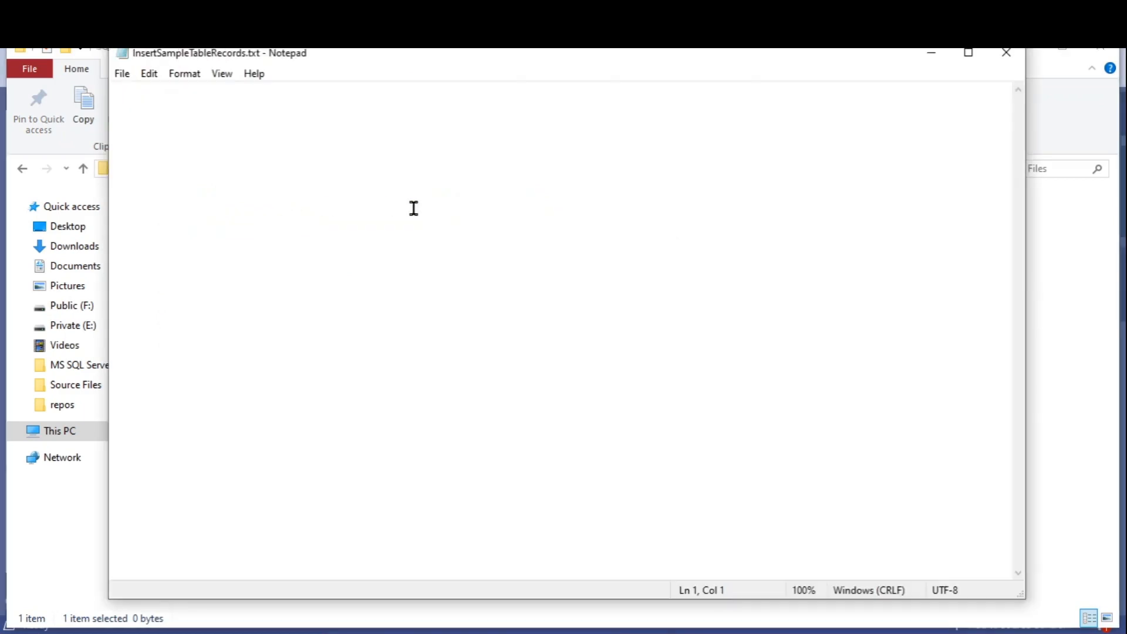
type("Insert")
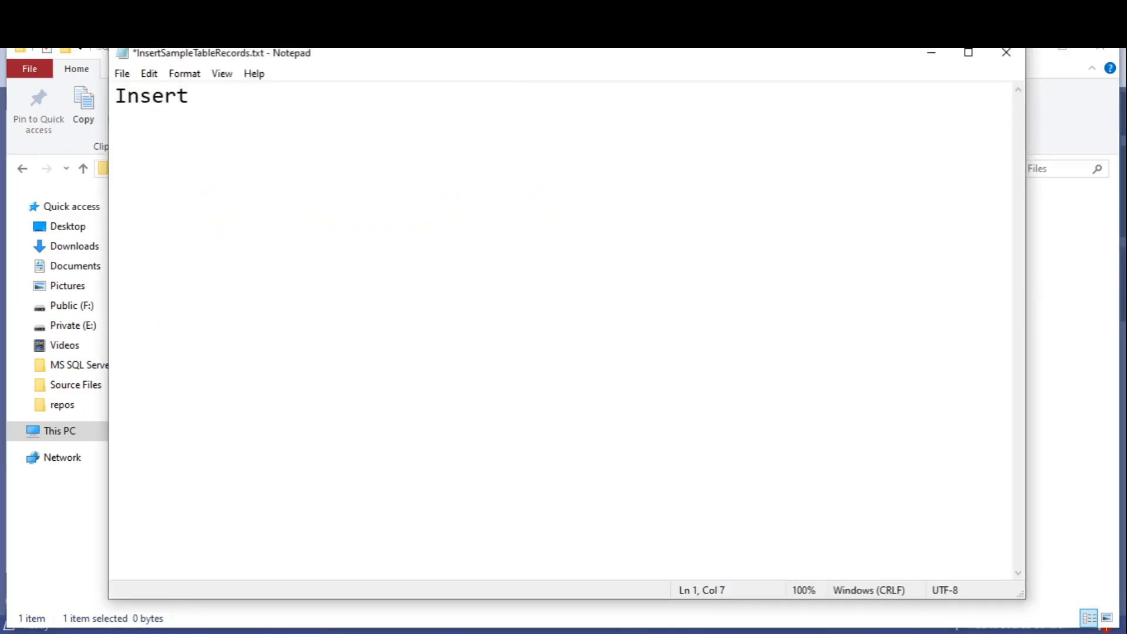
type(" in")
type("ot")
key("BackSpace")
key("BackSpace")
type("to ")
type("Sa")
key("BackSpace")
key("BackSpace")
type("dbo.")
Step: Add "Use SSISPractice" and "GO" above the Insert statement, with a blank line between them and the statement
key("Home")
key("Return")
key("Up")
type("Use")
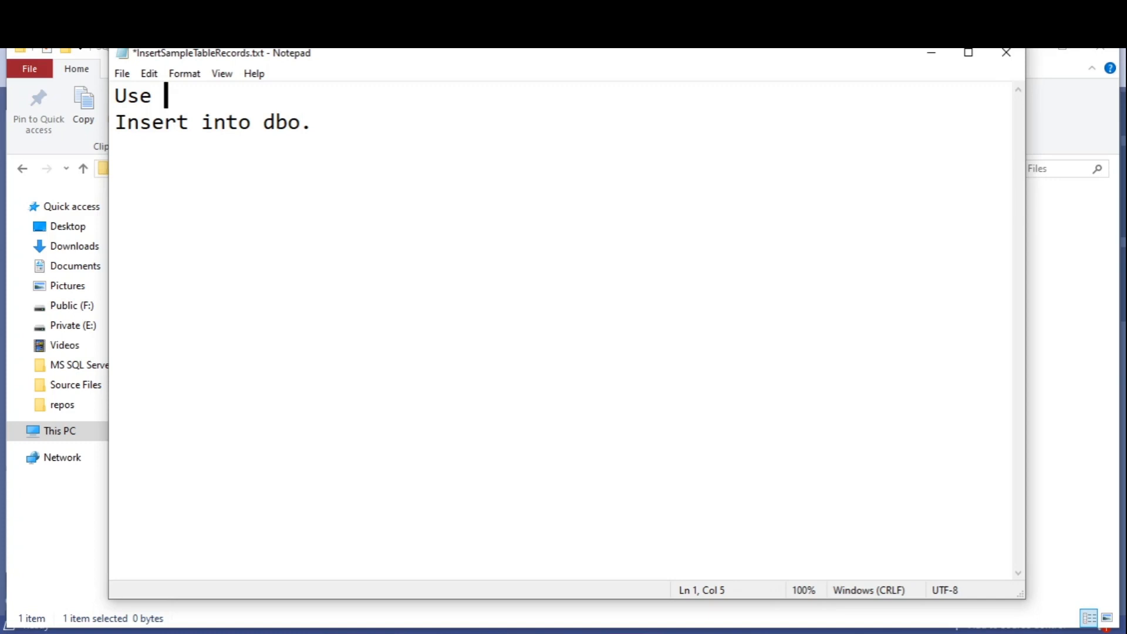
type("SSS")
key("BackSpace")
type("ISPractice")
key("Return")
type("GO")
key("Return")
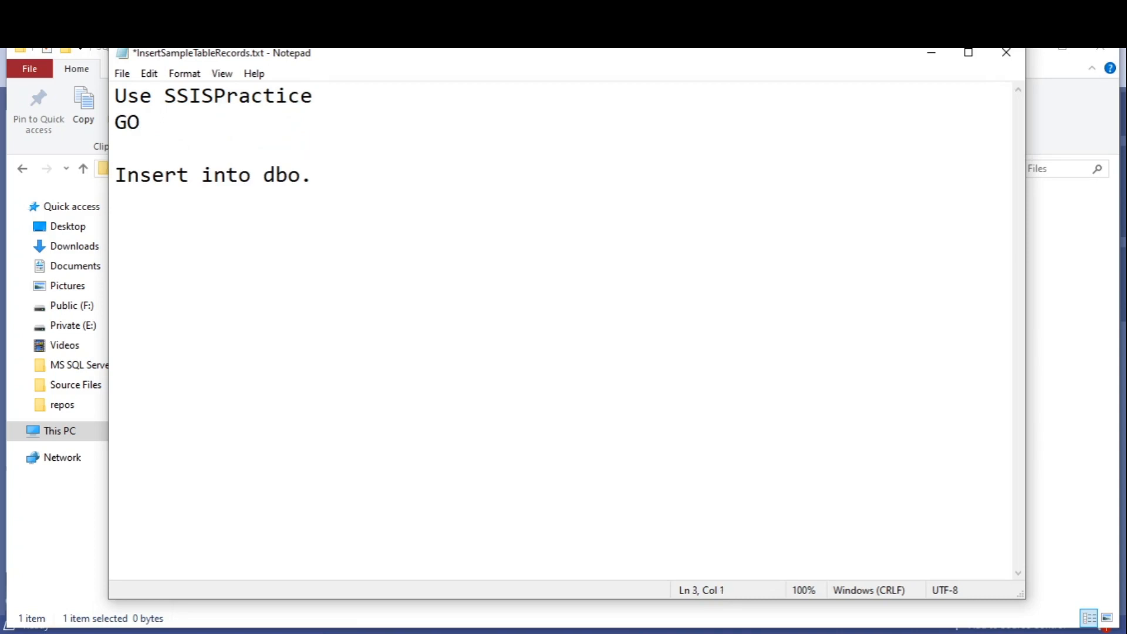
Step: Complete the Insert statement for SampleTable(id,name) with id 2 and a person's first name as values
left_click(345, 182)
type("SampleTable(")
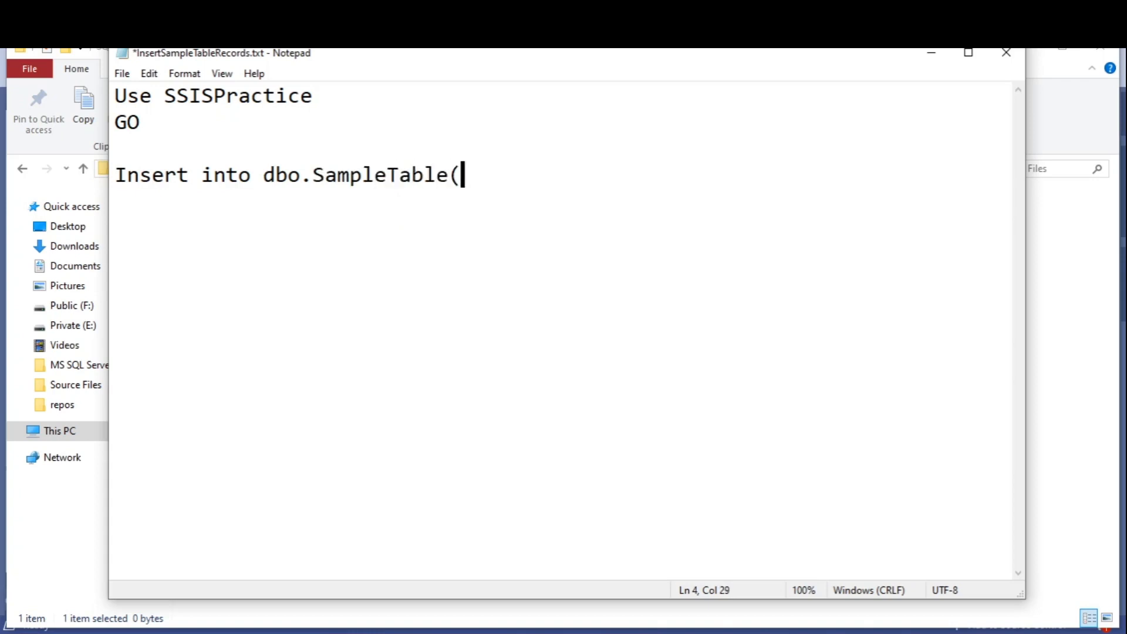
type("id,name) valu")
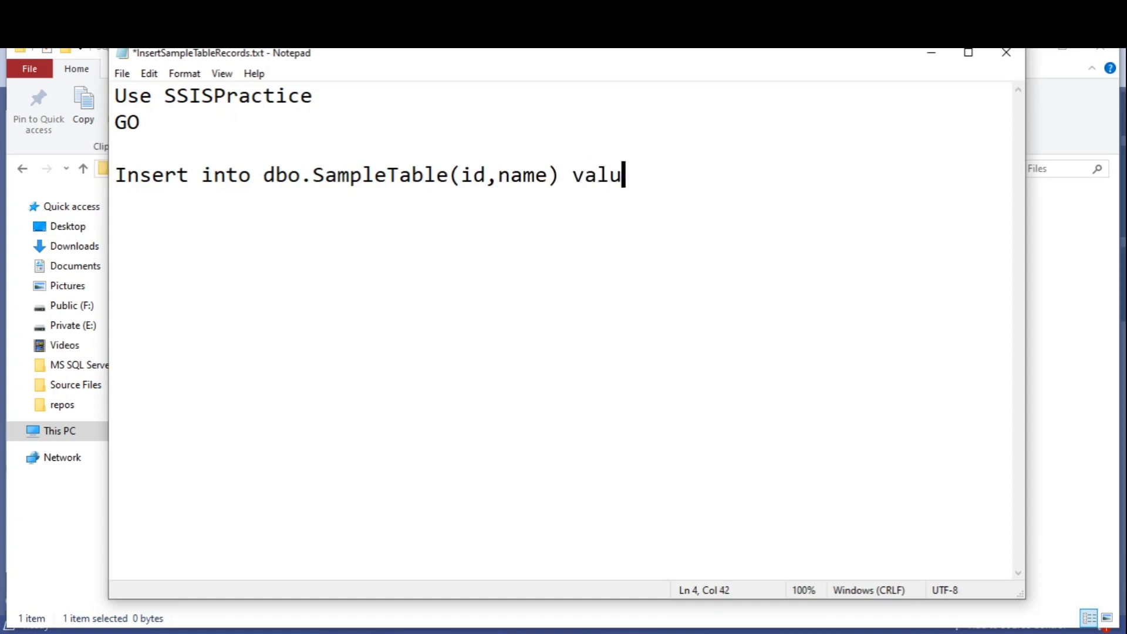
type("es(2,'John')")
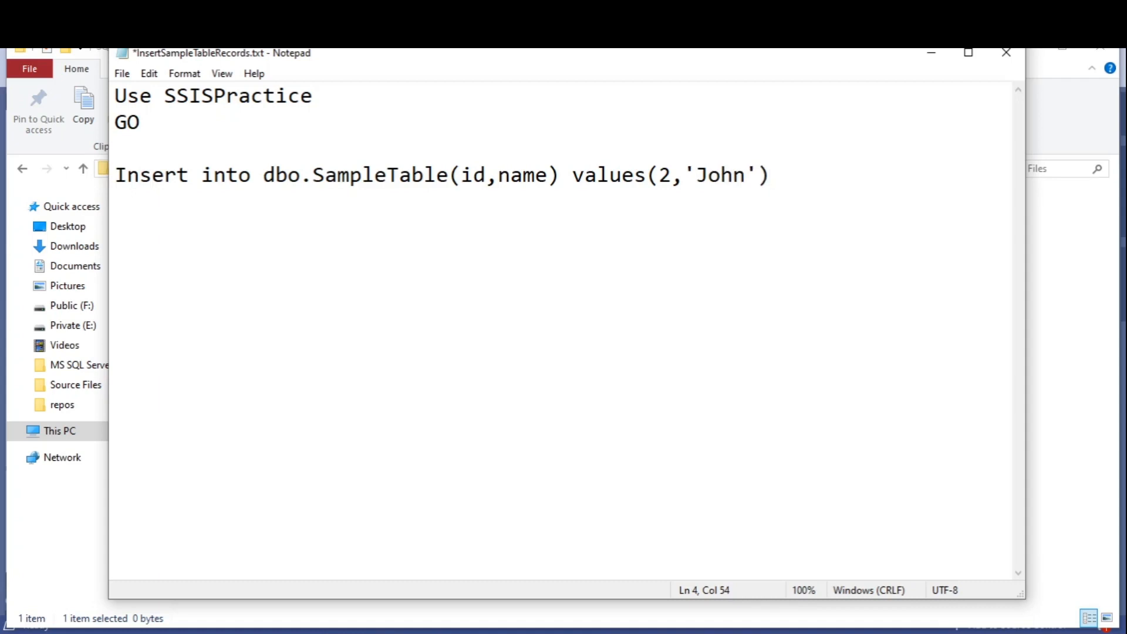
Step: Add a GO line and a second Insert into dbo.SampleTable(id,name) with id 3 and another first name, followed by Go
key("Return")
type("GO")
key("Return")
type("On")
key("BackSpace")
key("BackSpace")
type("Insert into dbo.SampleTable(id,name) values(3,'")
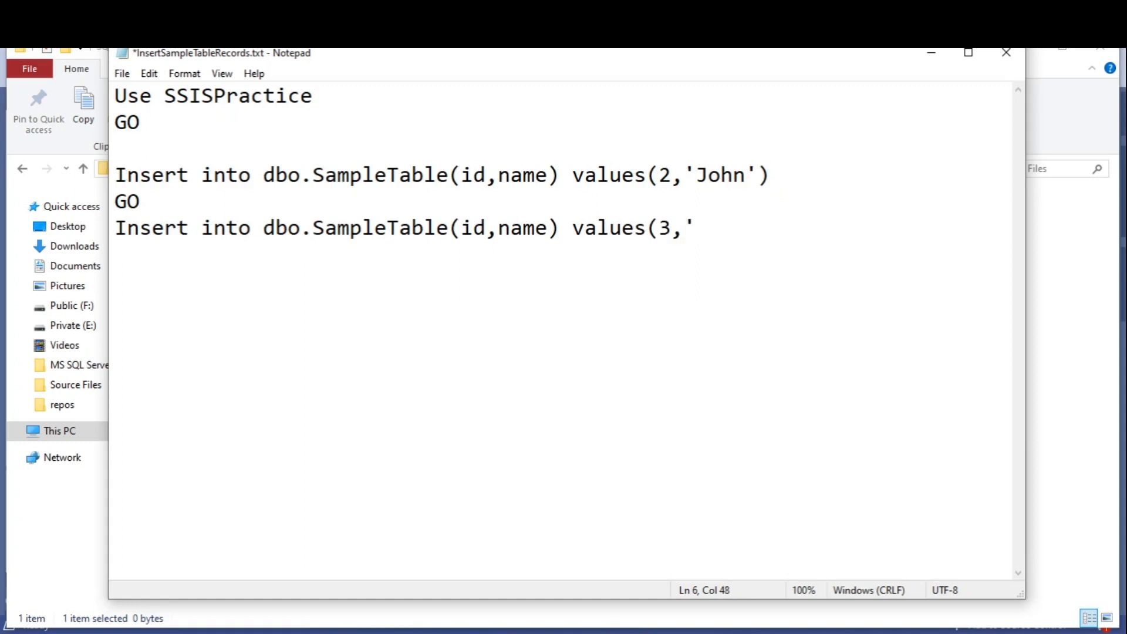
type("Raj')")
key("Return")
type("Go")
key("Return")
Step: Delete the GO lines after both Insert statements and close the gap between the two statements
left_click_drag(147, 201, 112, 201)
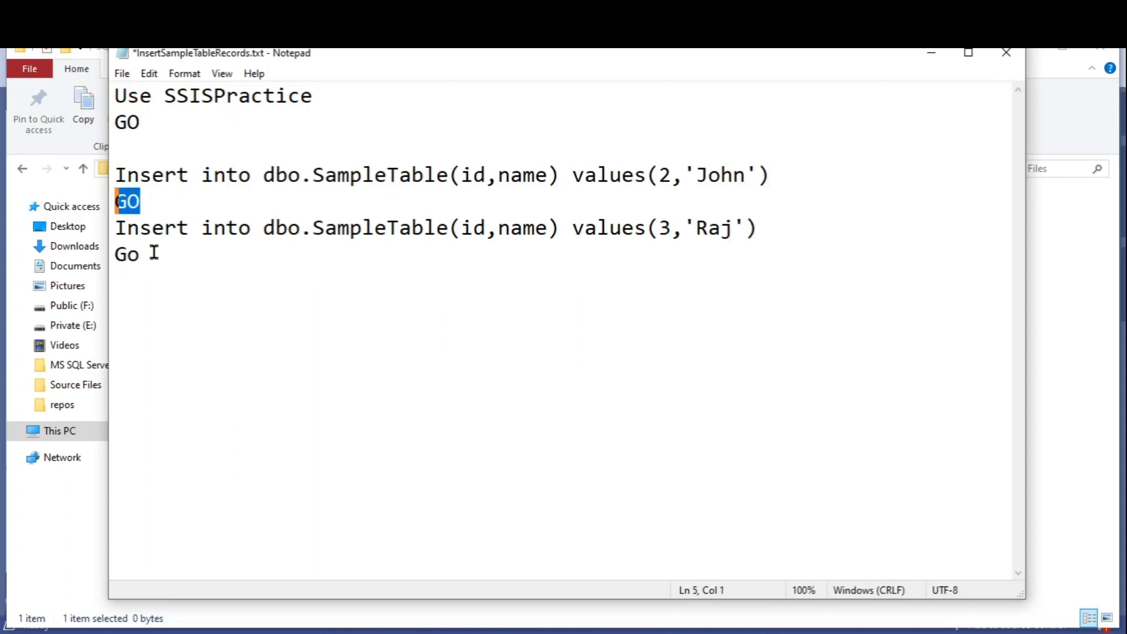
left_click_drag(159, 252, 109, 246)
key("Delete")
left_click_drag(155, 203, 111, 201)
key("Delete")
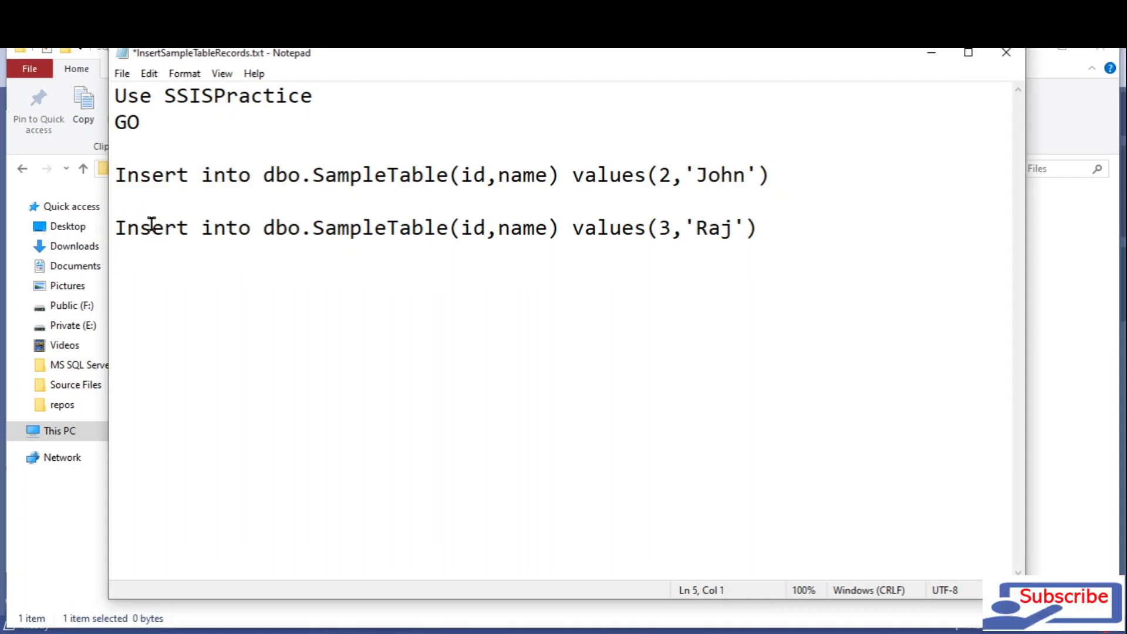
key("Delete")
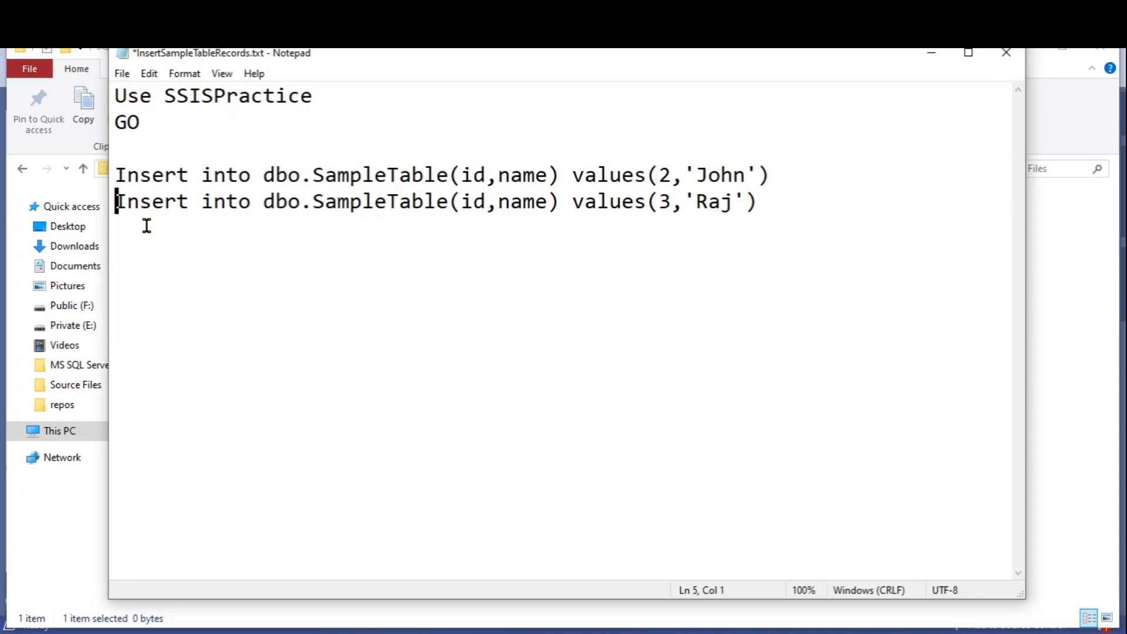
Step: End the script with an empty line after the second Insert statement, save the file and close Notepad
left_click(763, 203)
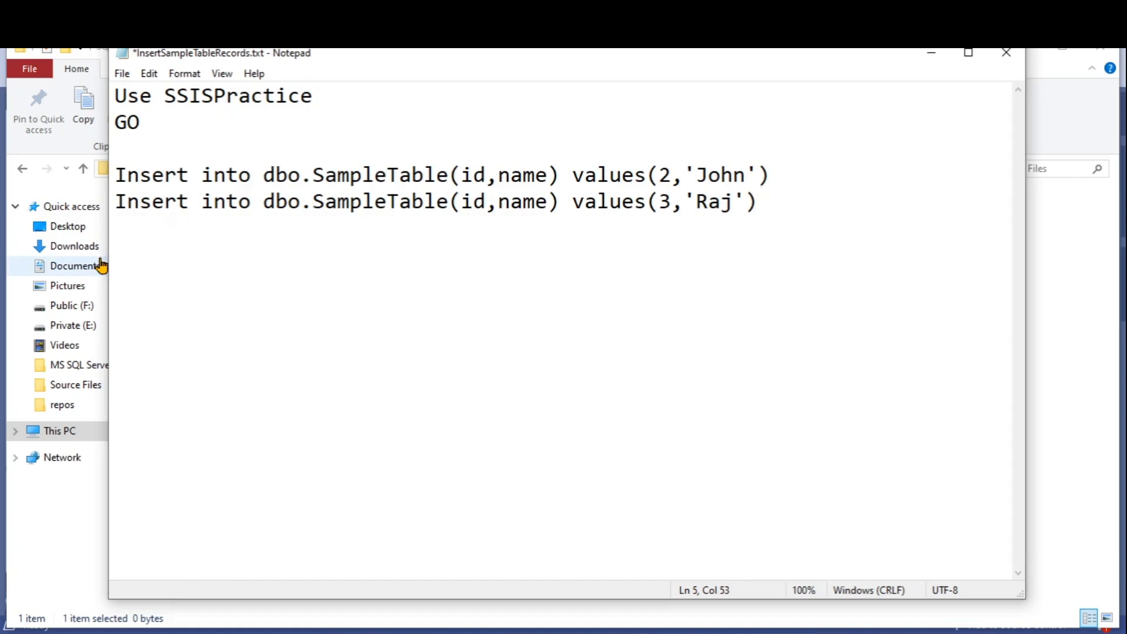
type("g")
key("Return")
key("BackSpace")
key("BackSpace")
key("Return")
key("ctrl+s")
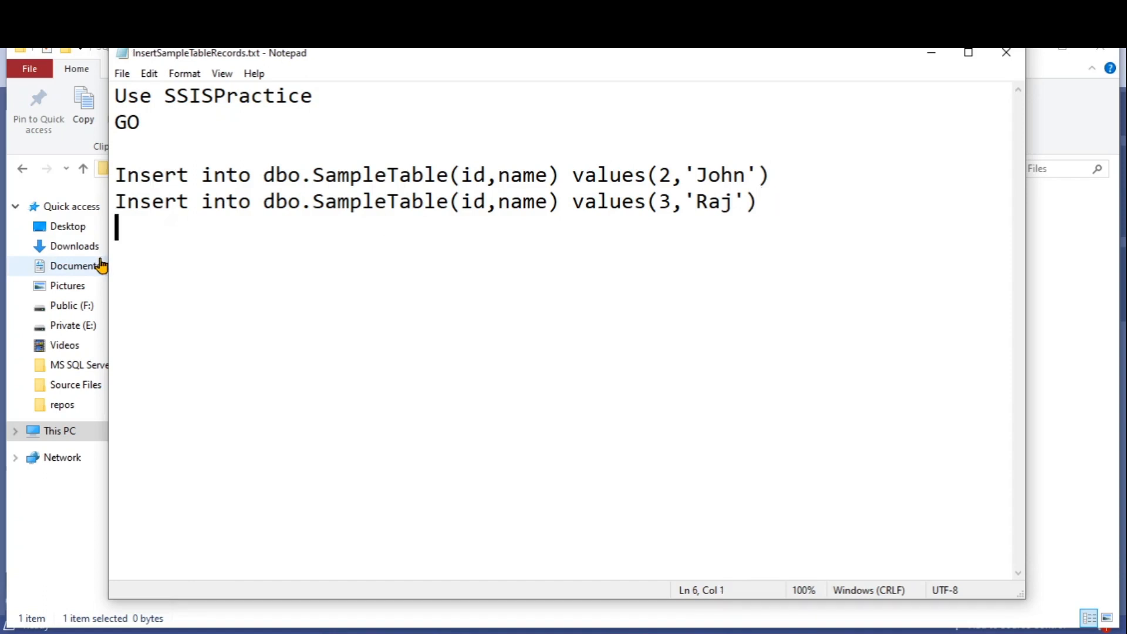
left_click(1006, 53)
left_click(415, 280)
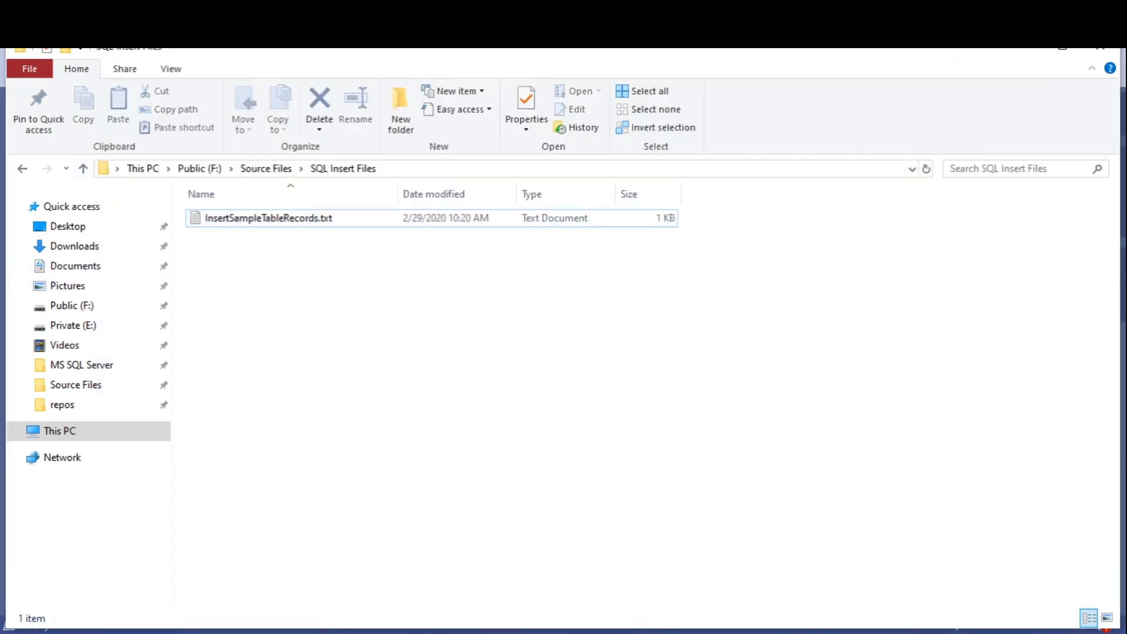
Step: Copy the full path of the SQL Insert Files folder in File Explorer
left_click(581, 632)
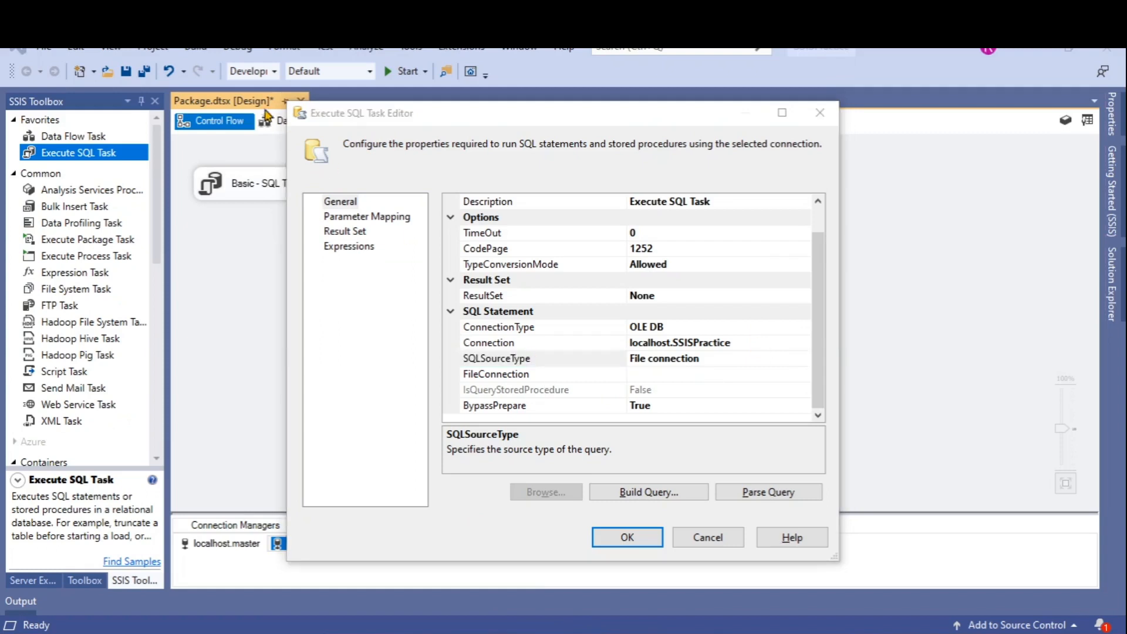
key("alt+Tab")
left_click(417, 165)
key("ctrl+c")
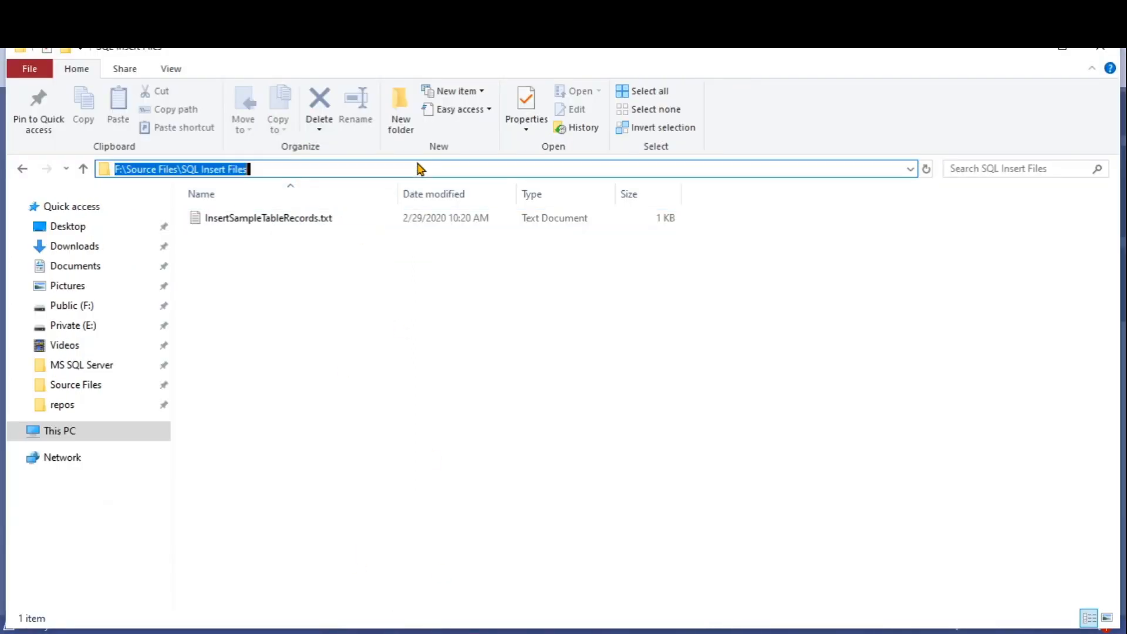
Step: In Visual Studio, create an existing-file connection to InsertSampleTableRecords.txt in F:\Source Files\SQL Insert Files as the task's FileConnection and accept the task settings
left_click(581, 632)
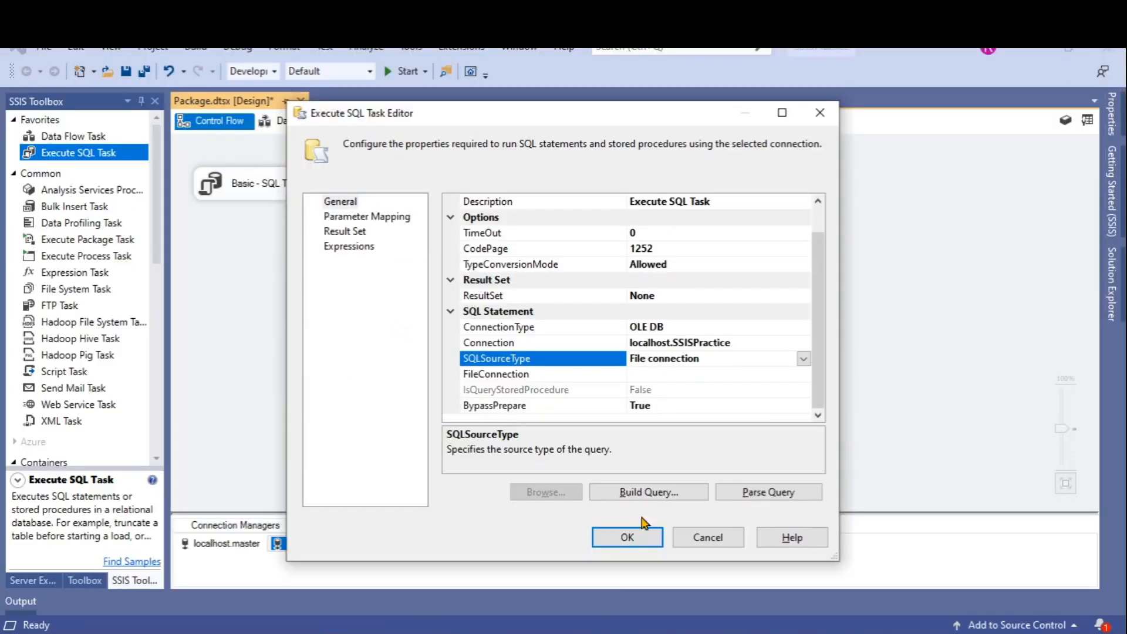
left_click(720, 374)
left_click(803, 374)
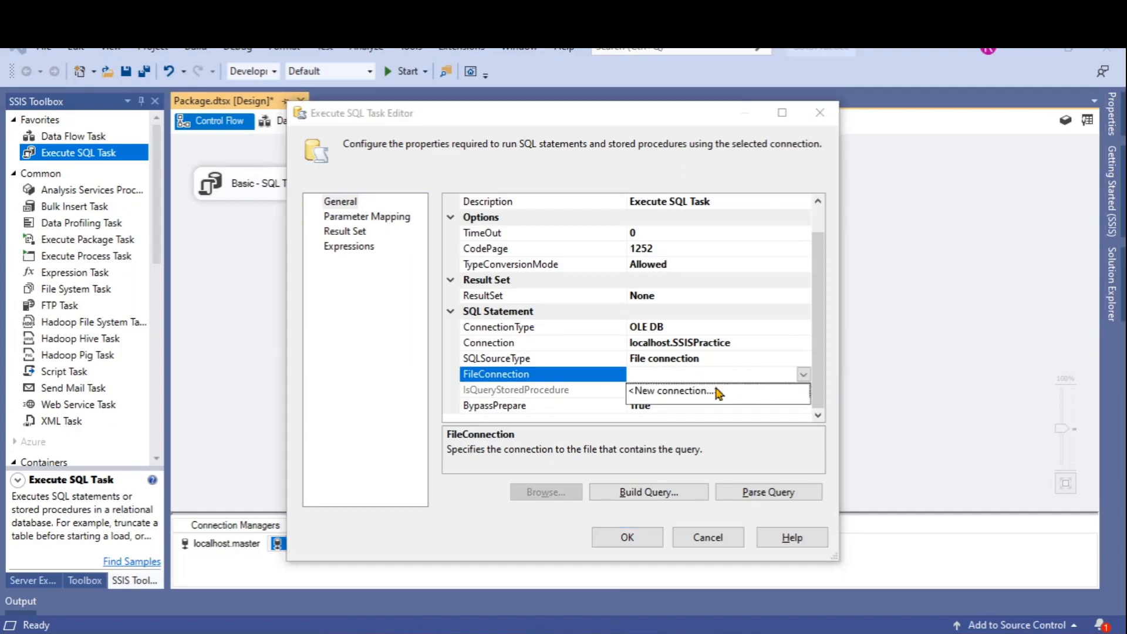
left_click(671, 391)
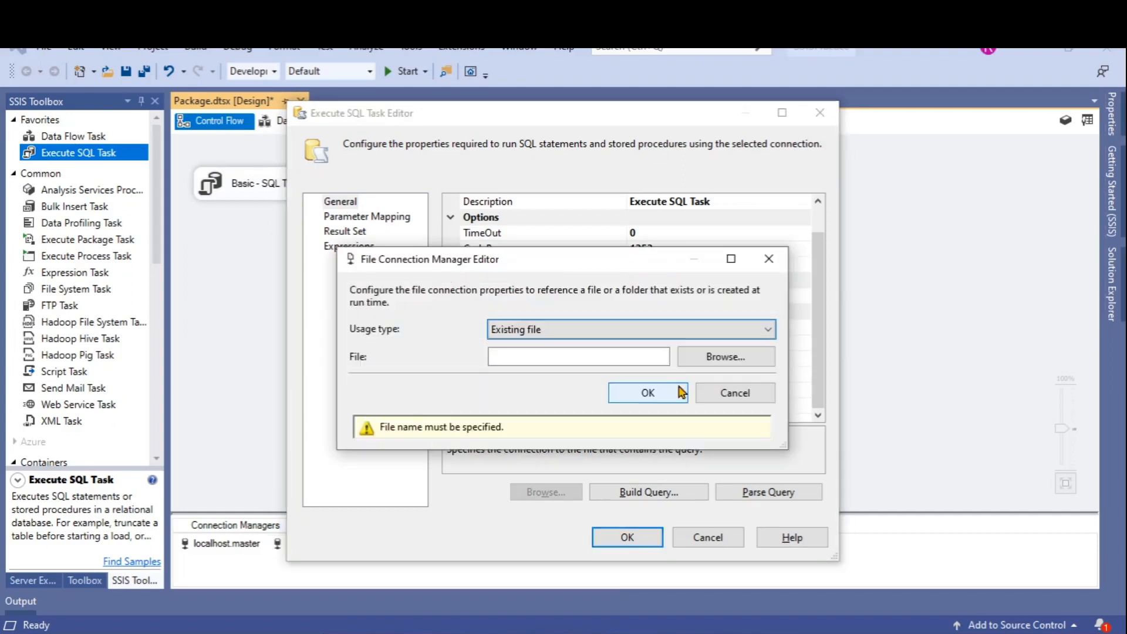
left_click(721, 361)
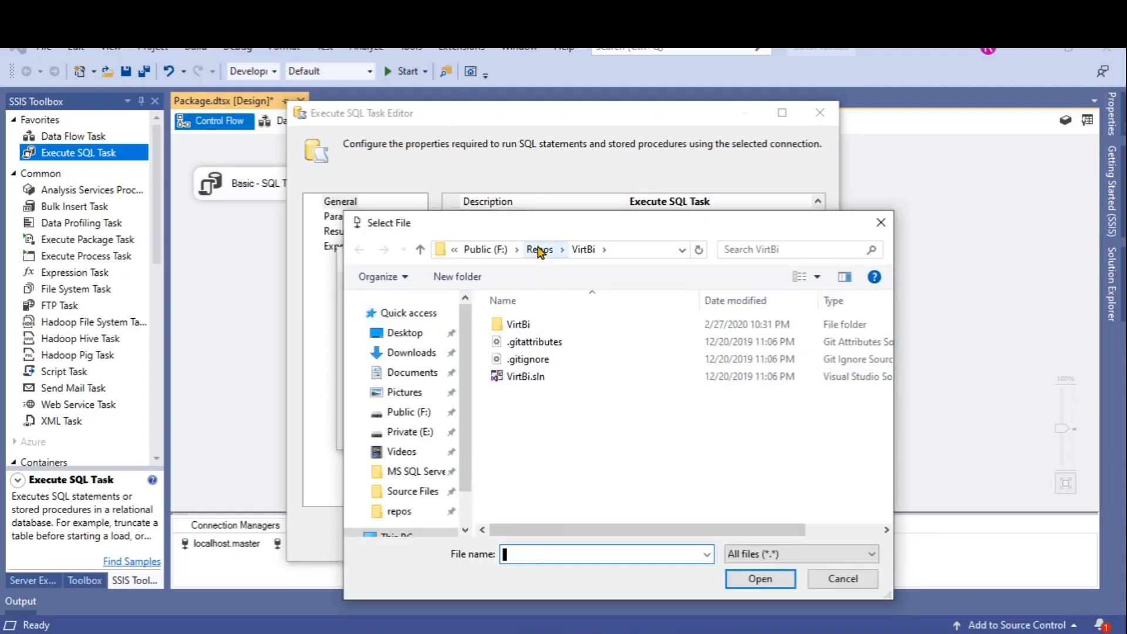
key("ctrl+v")
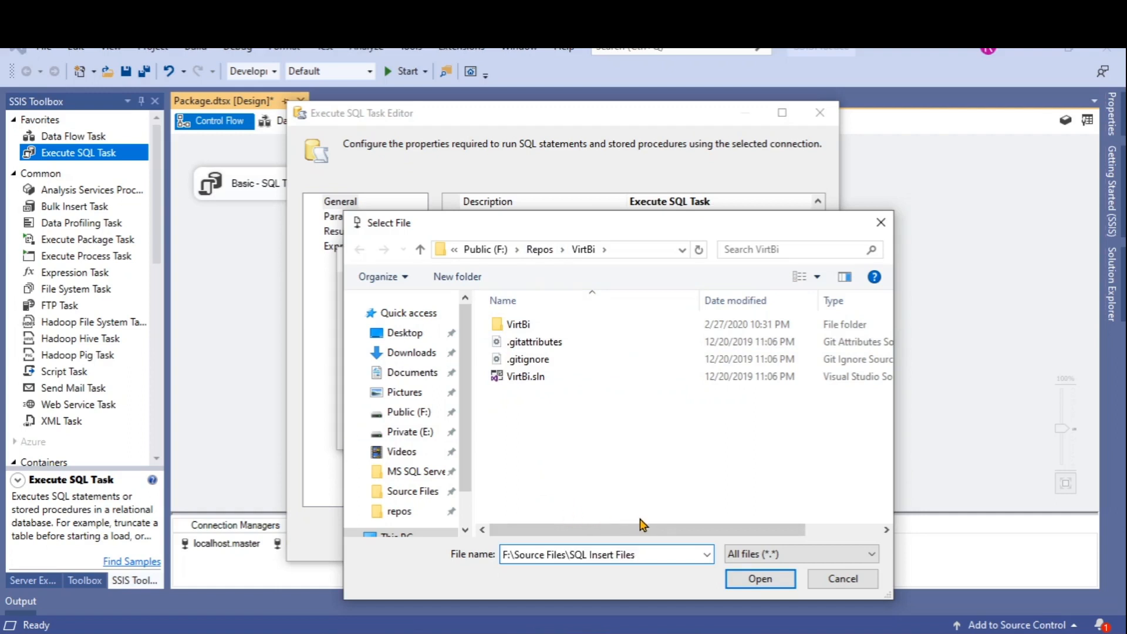
key("Return")
left_click(610, 326)
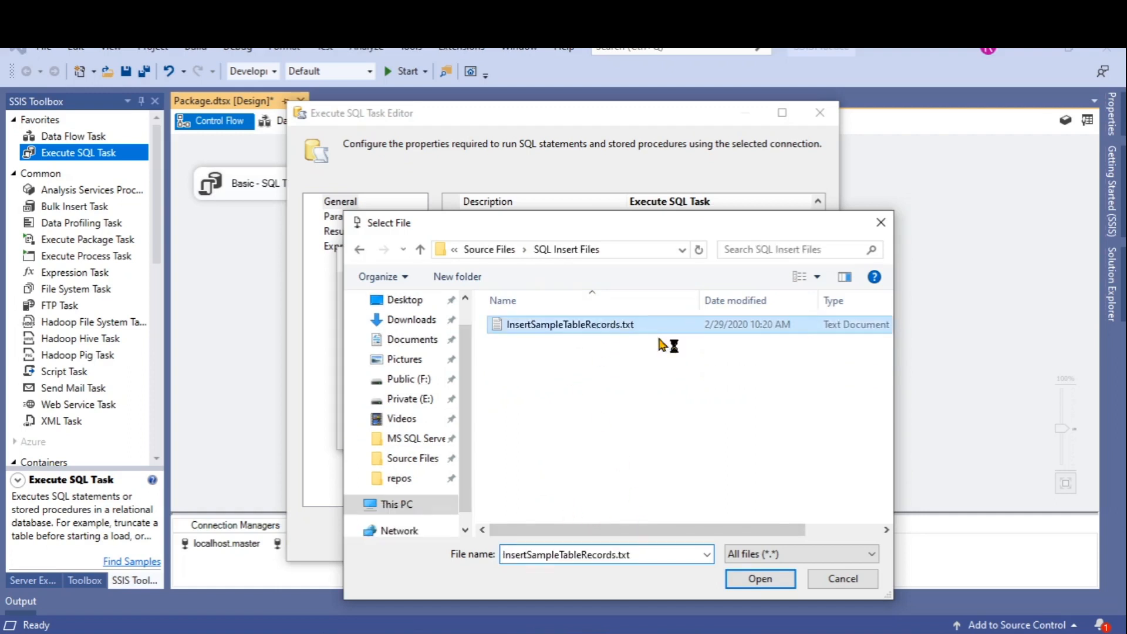
left_click(765, 576)
left_click(648, 393)
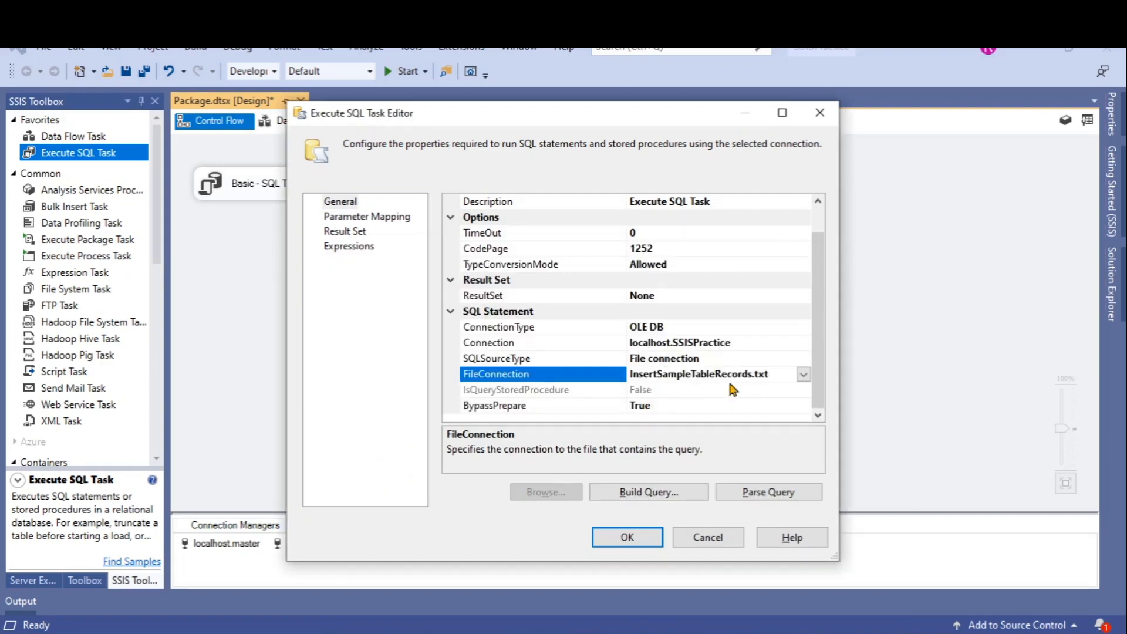
left_click(627, 537)
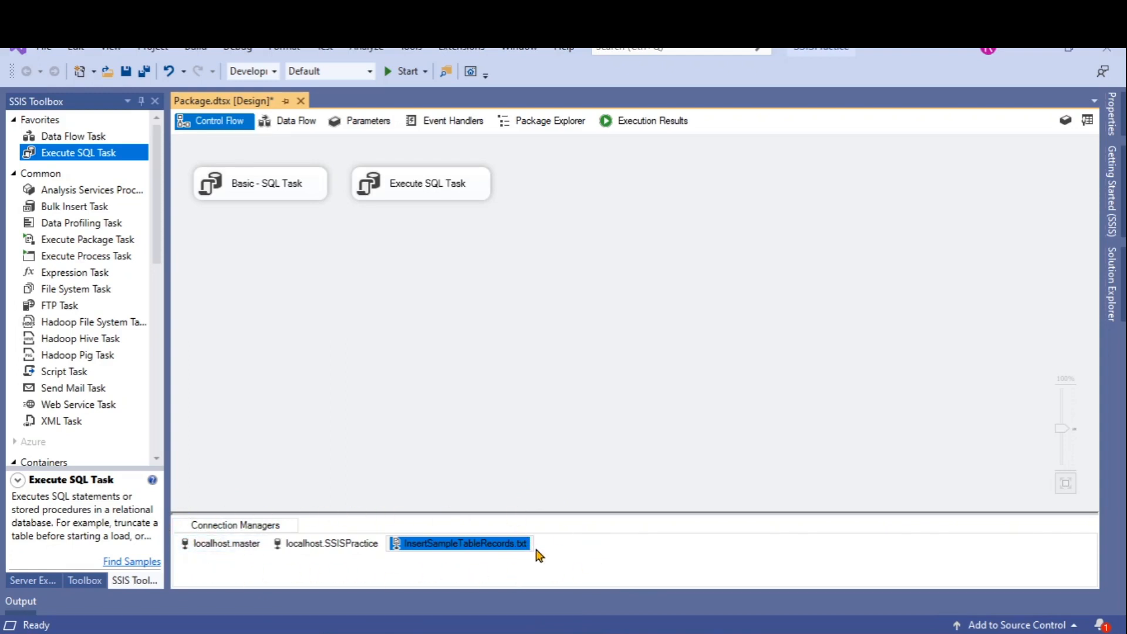
Step: Review the usage type and file path of the InsertSampleTableRecords.txt connection manager, and close it without changes
left_click(514, 393)
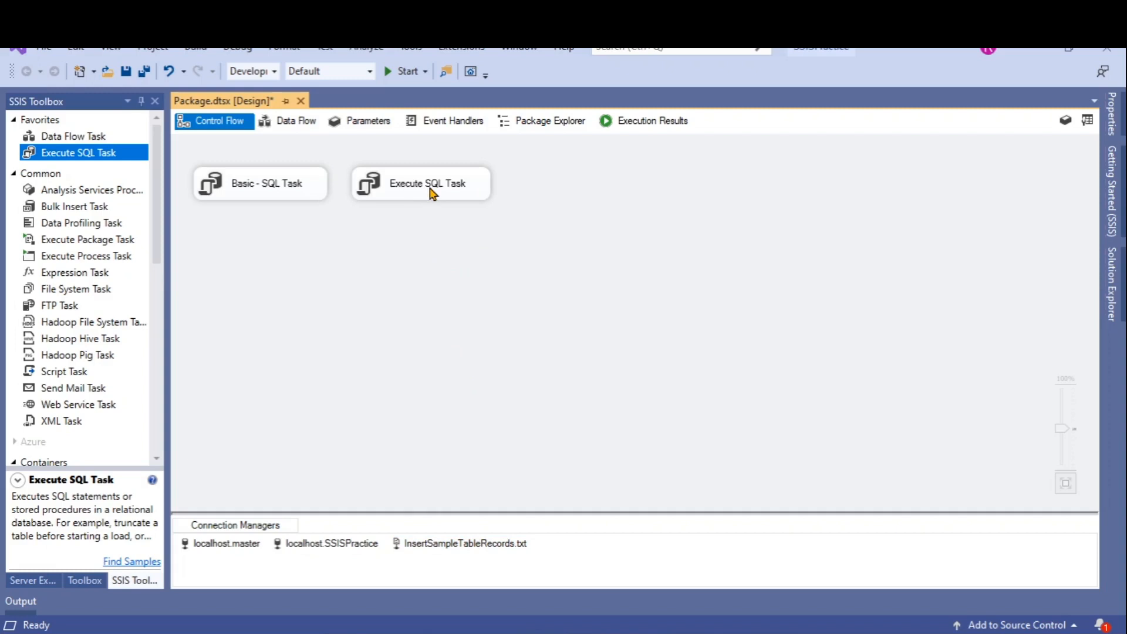
double_click(469, 544)
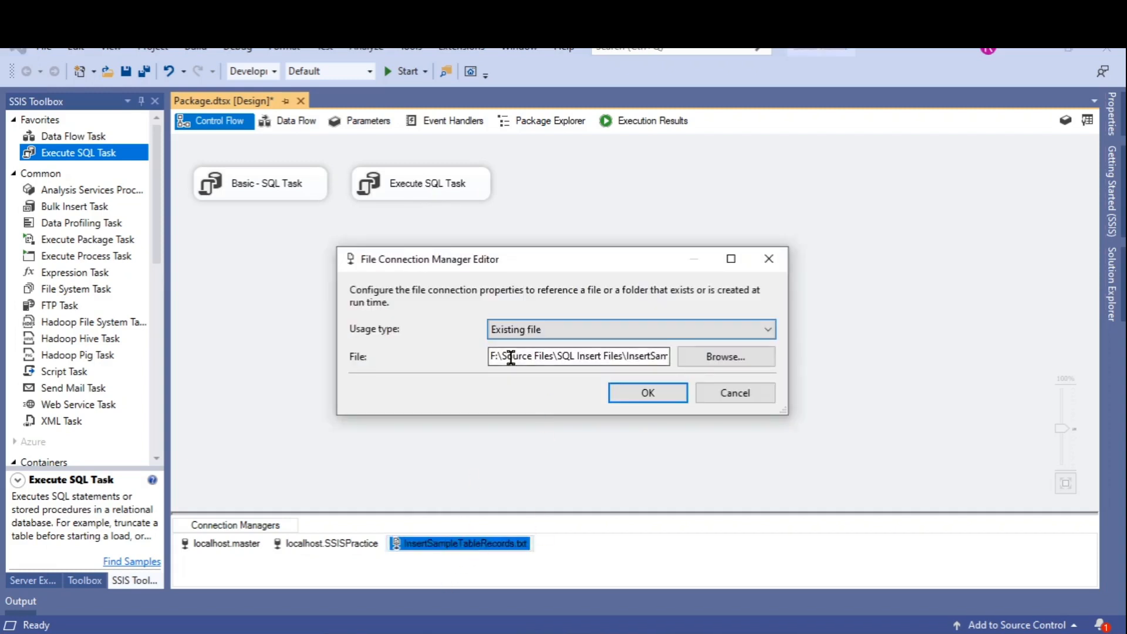
left_click(735, 393)
left_click(529, 315)
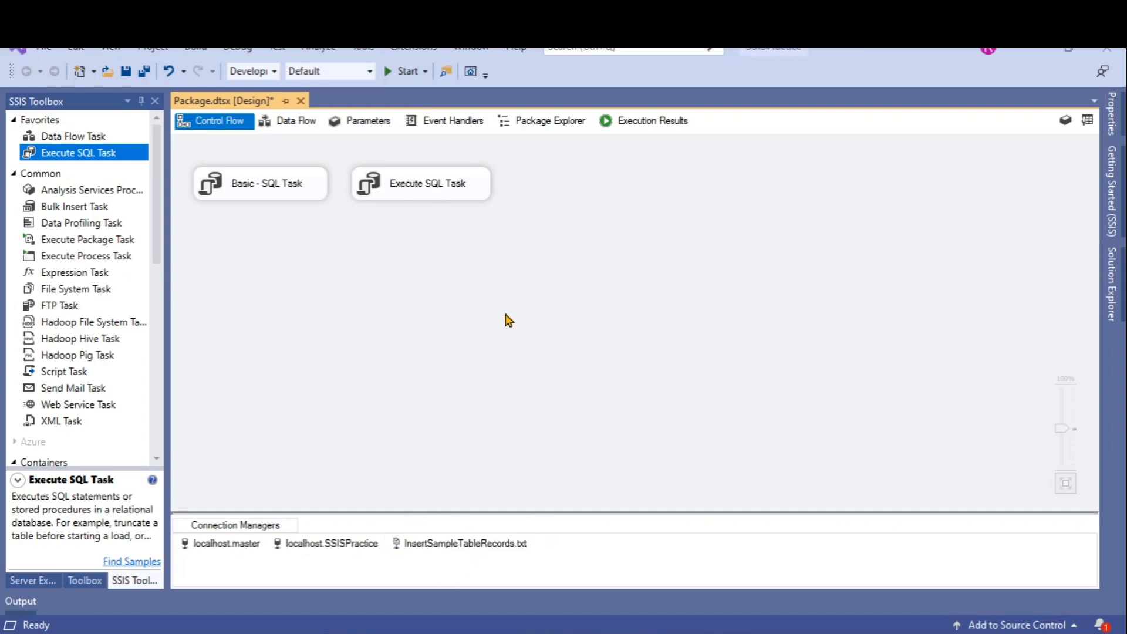
Step: Save the package and execute only the Execute SQL Task beside Basic - SQL Task
left_click(132, 77)
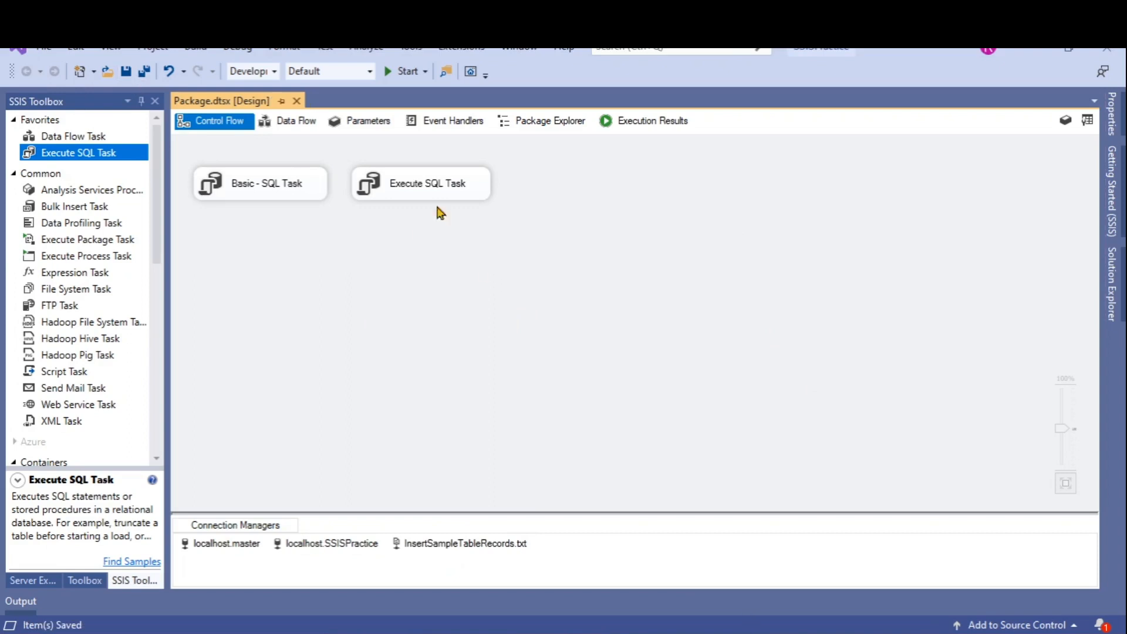
right_click(410, 184)
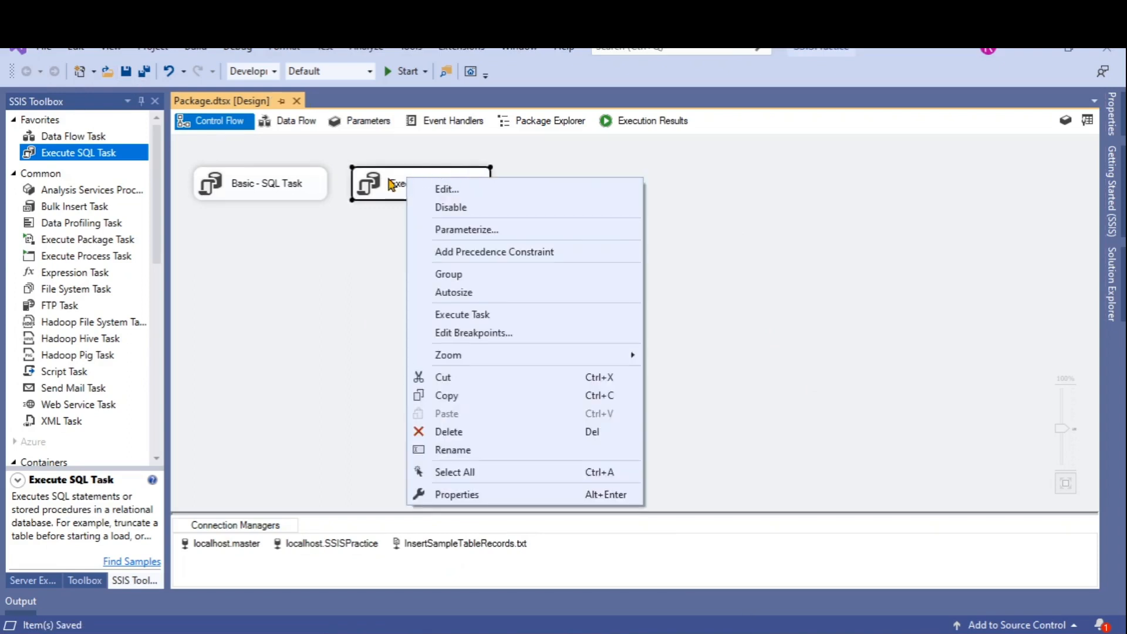
left_click(370, 229)
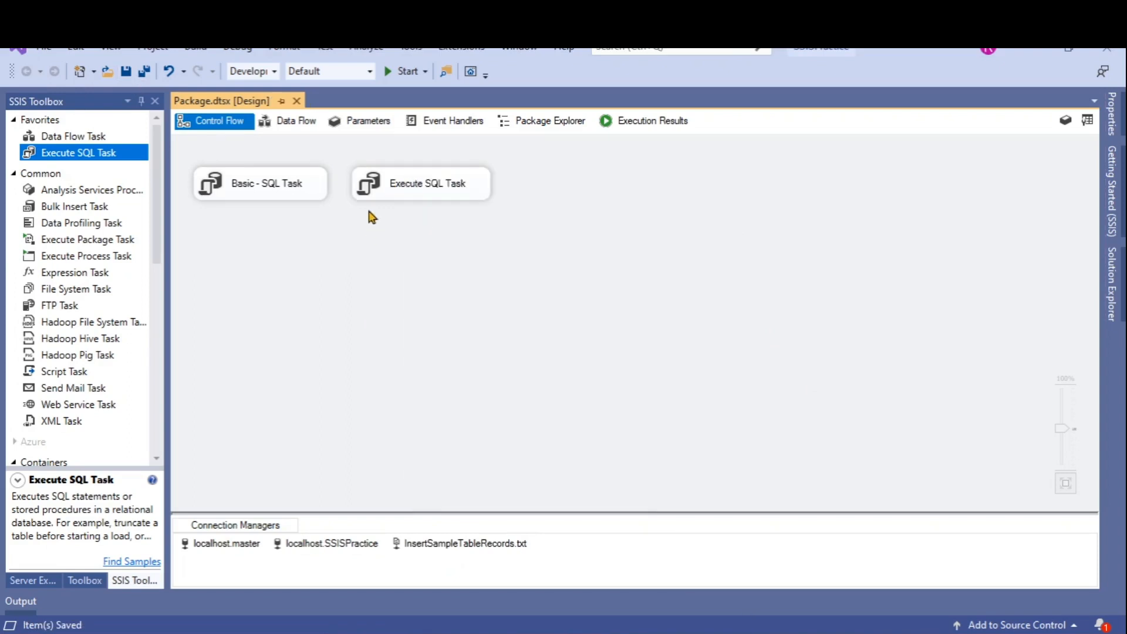
right_click(397, 185)
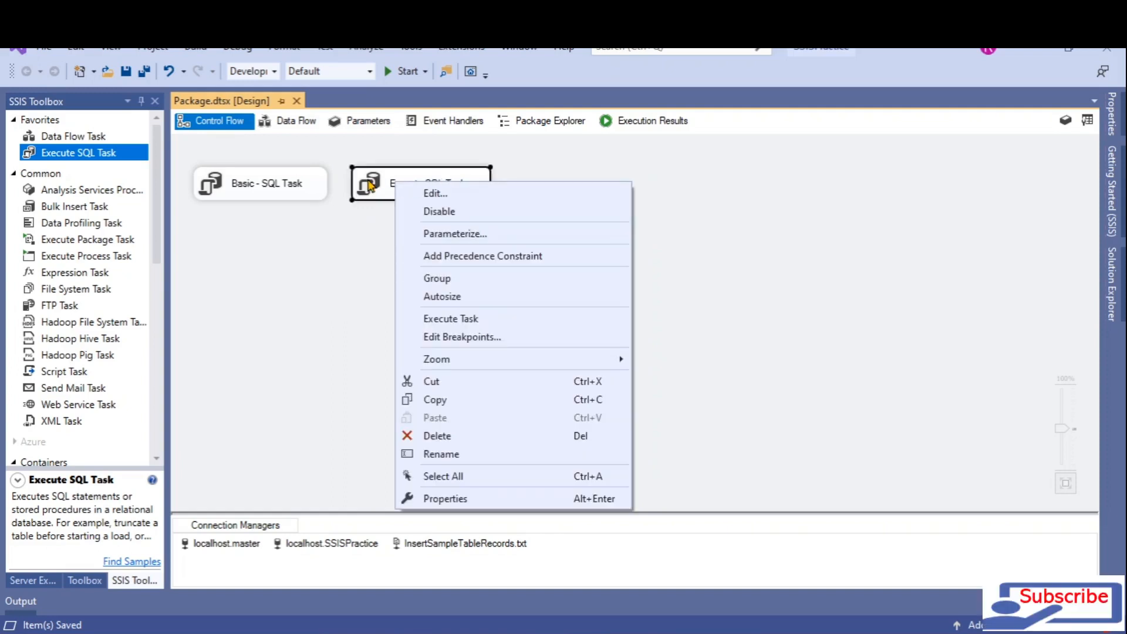
left_click(352, 271)
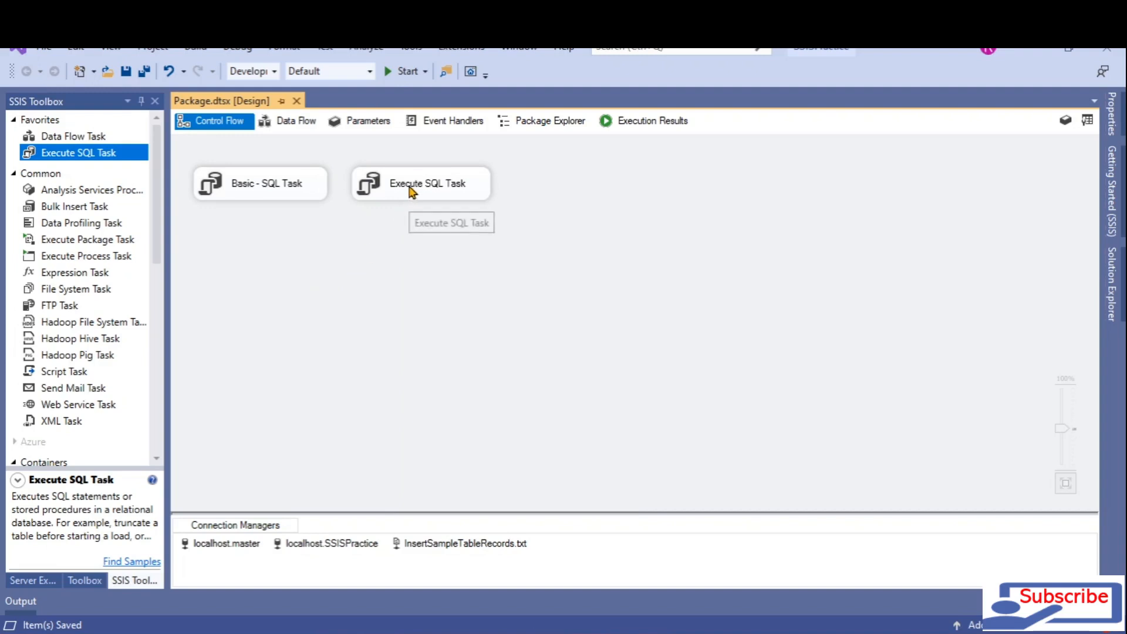
right_click(409, 189)
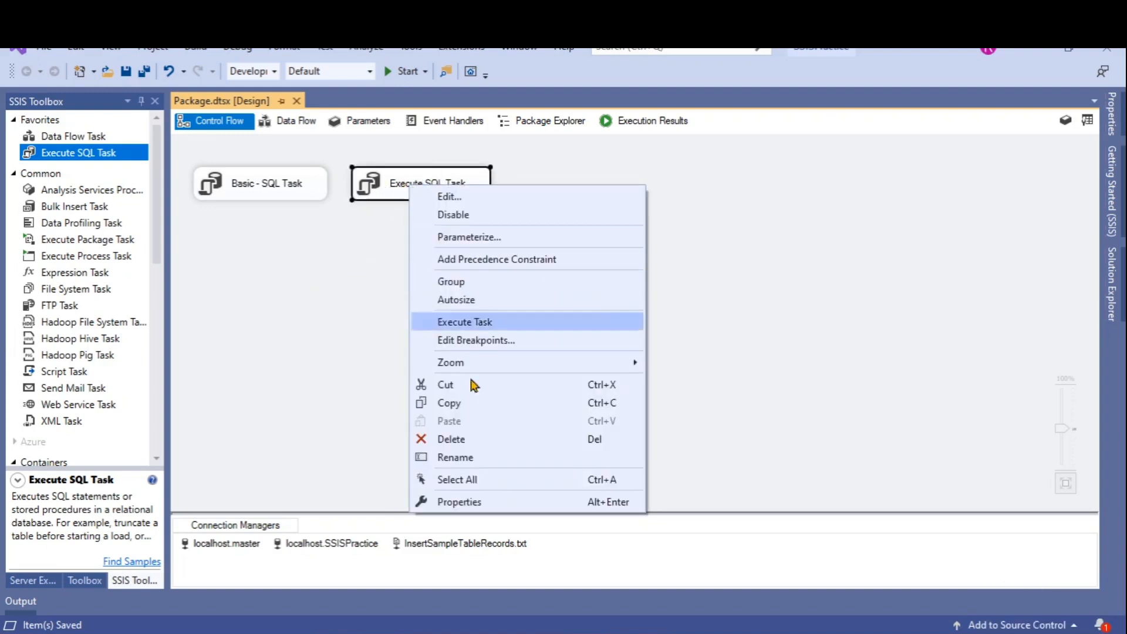
left_click(469, 323)
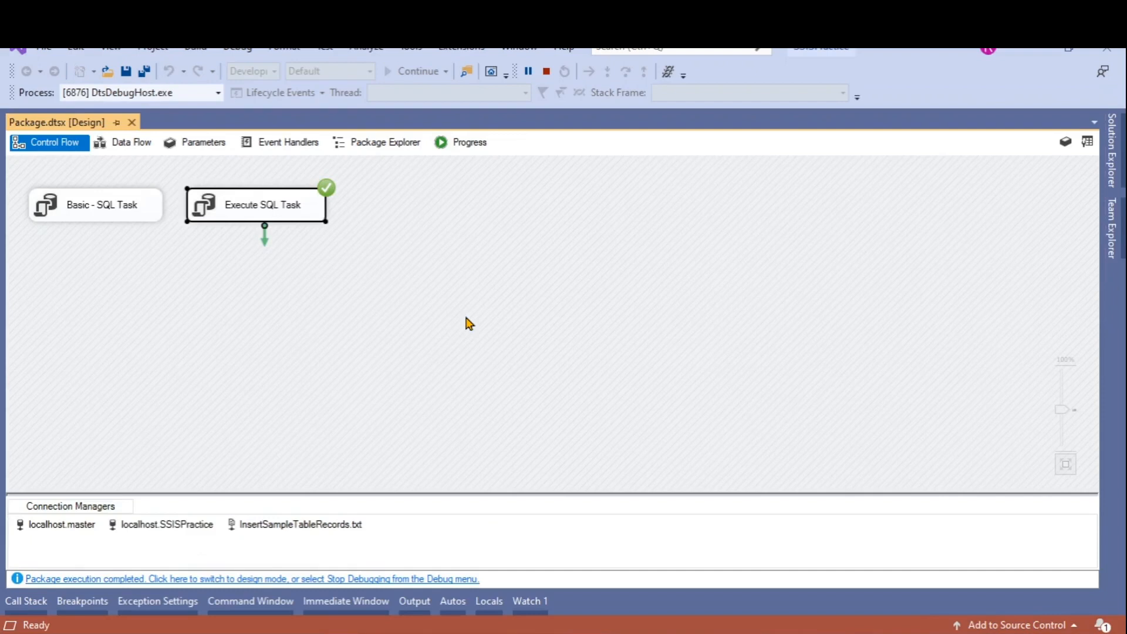
Step: Review the progress log of the task run, return to the control flow and stop debugging
left_click(467, 143)
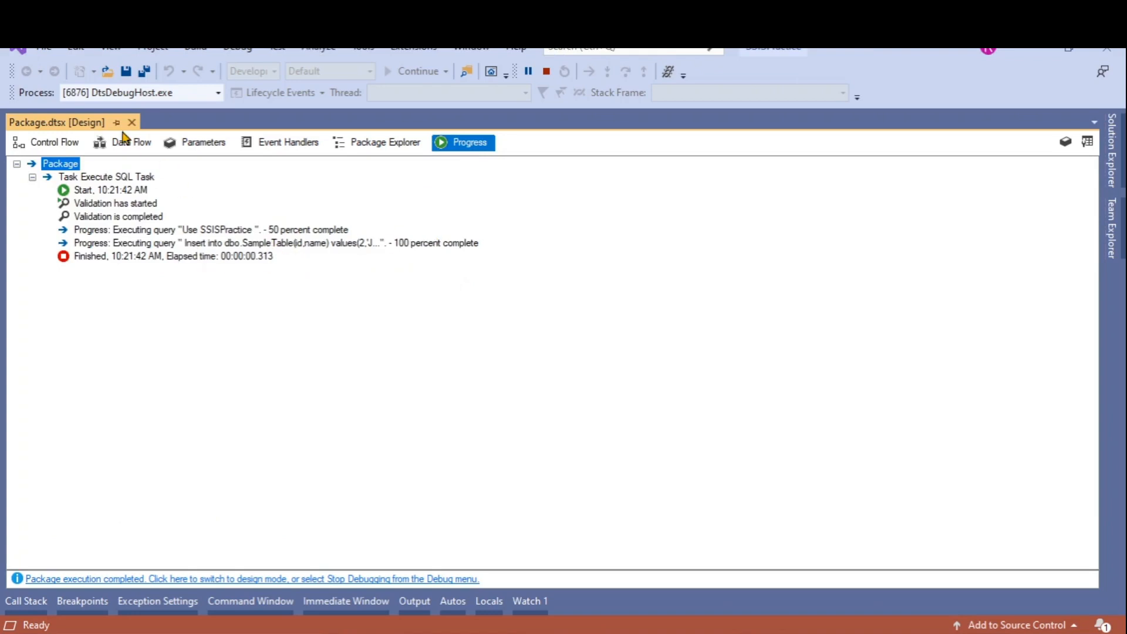
left_click(54, 142)
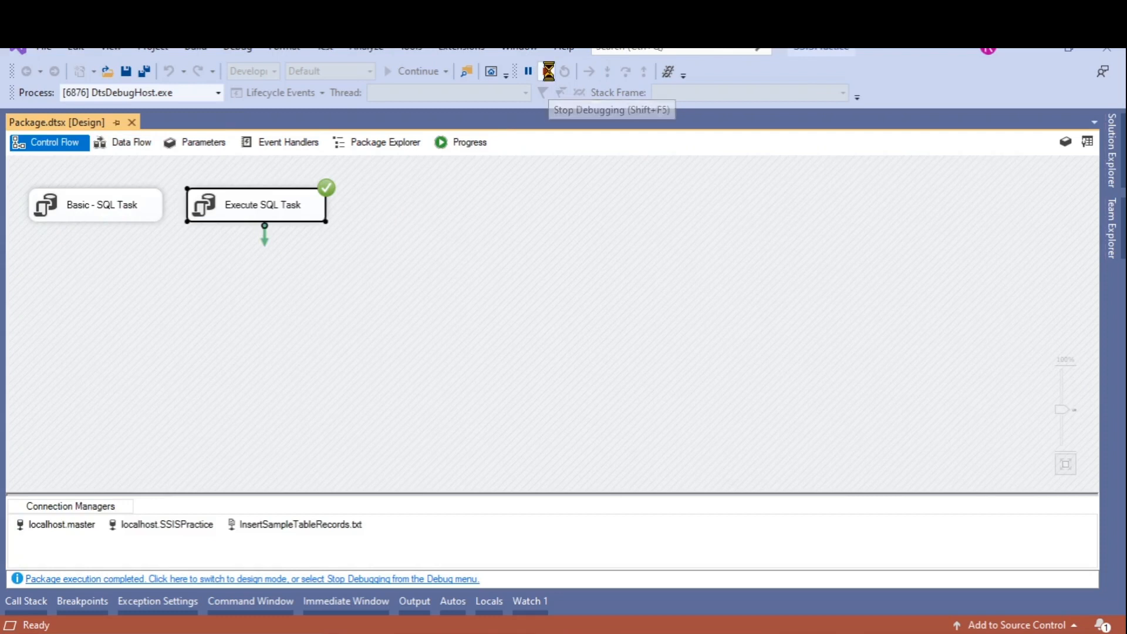
left_click(548, 71)
Step: Switch to SQL Server Management Studio and rerun the SampleTable select query to check the inserted records
key("alt+Tab")
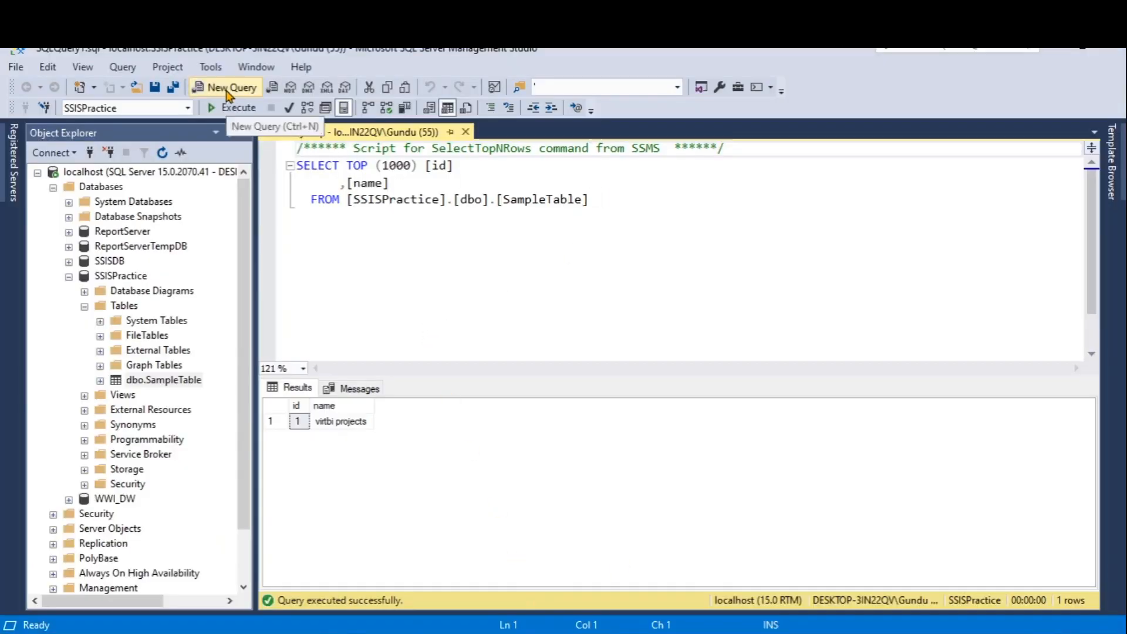
left_click(234, 107)
left_click_drag(320, 453, 293, 418)
left_click(598, 205)
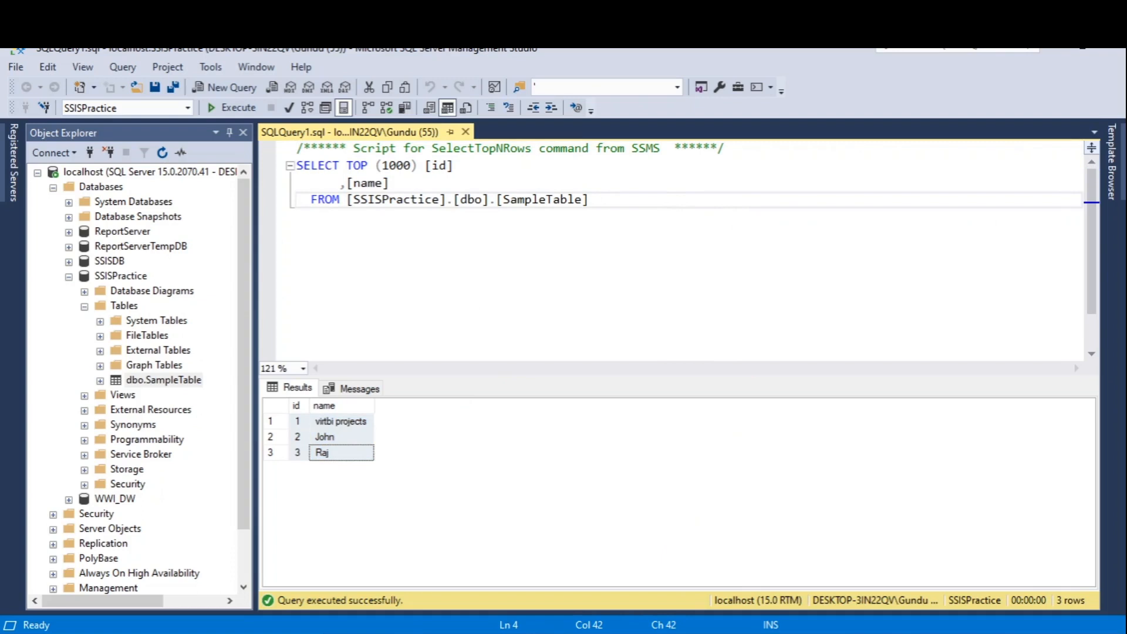
Step: Back in Visual Studio, rename the executed task as File Connection Use in SQL Task and save the package
left_click(582, 633)
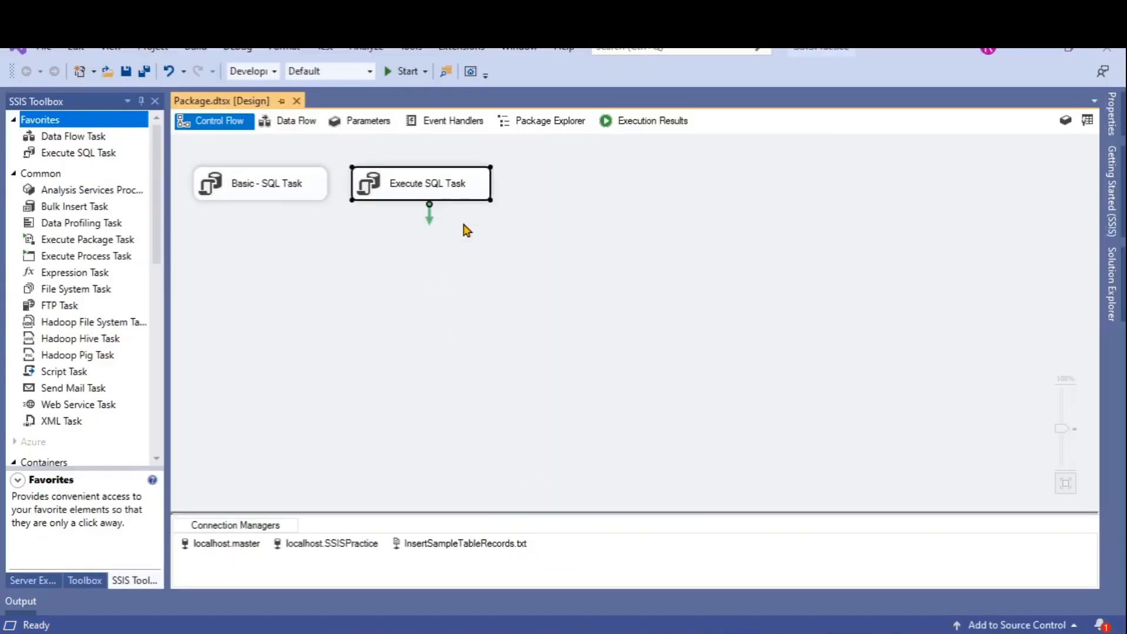
right_click(441, 189)
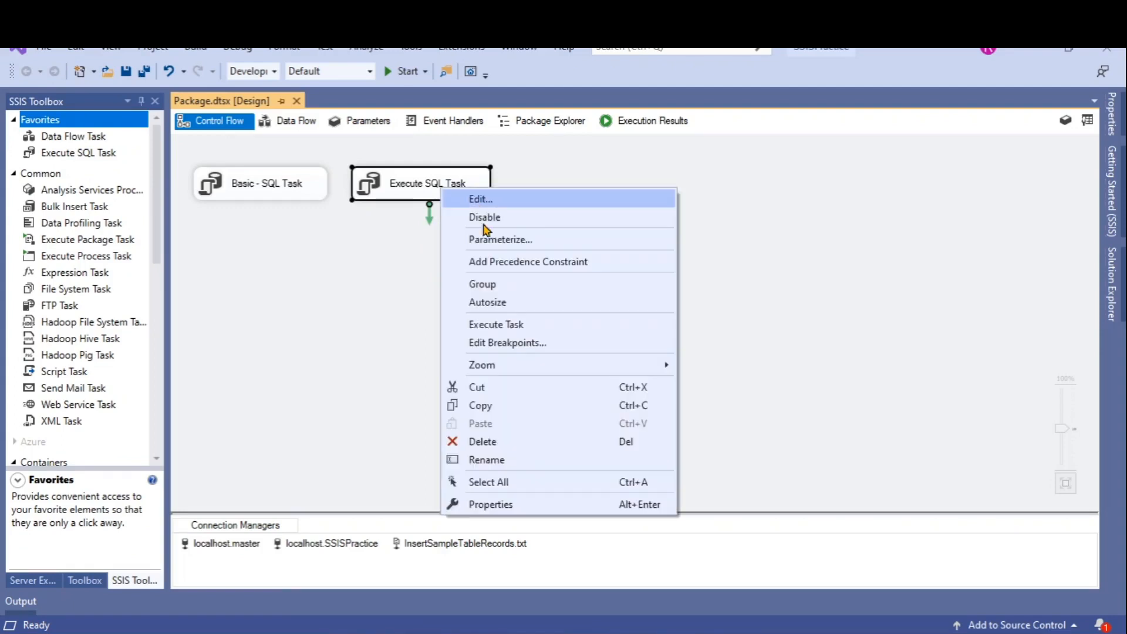
left_click(505, 459)
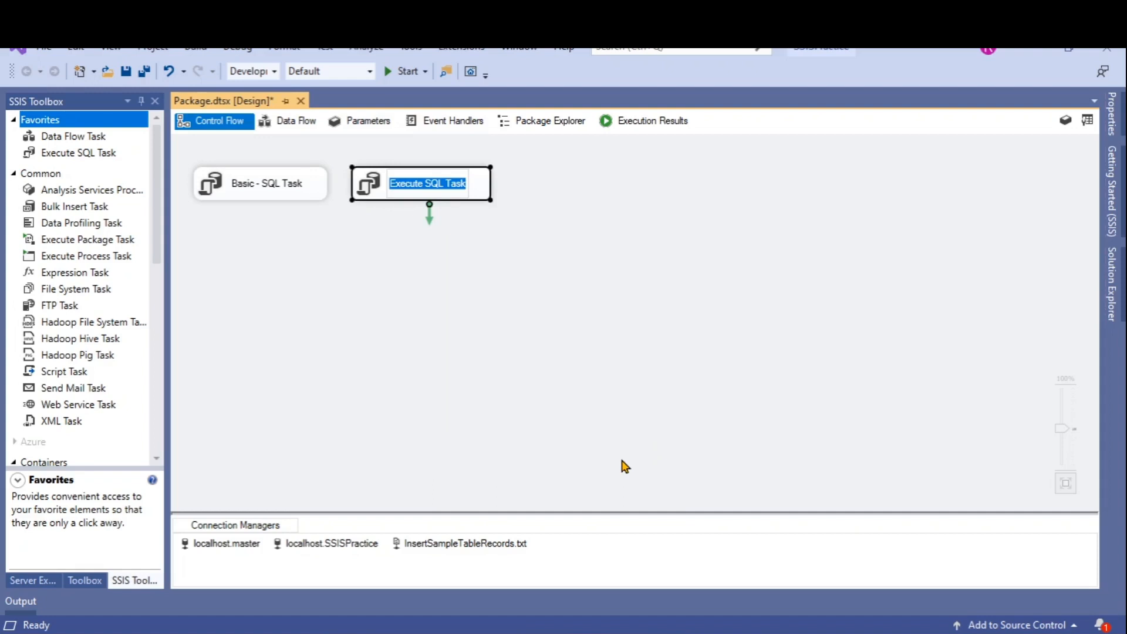
type("File Connection Use in SQL Task")
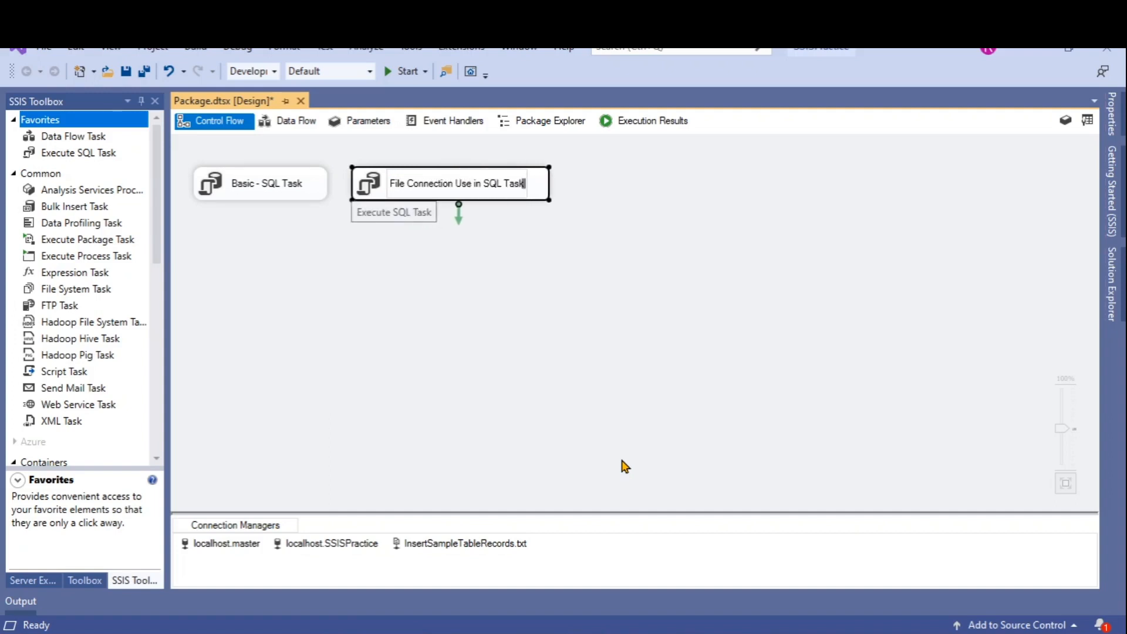
left_click(621, 310)
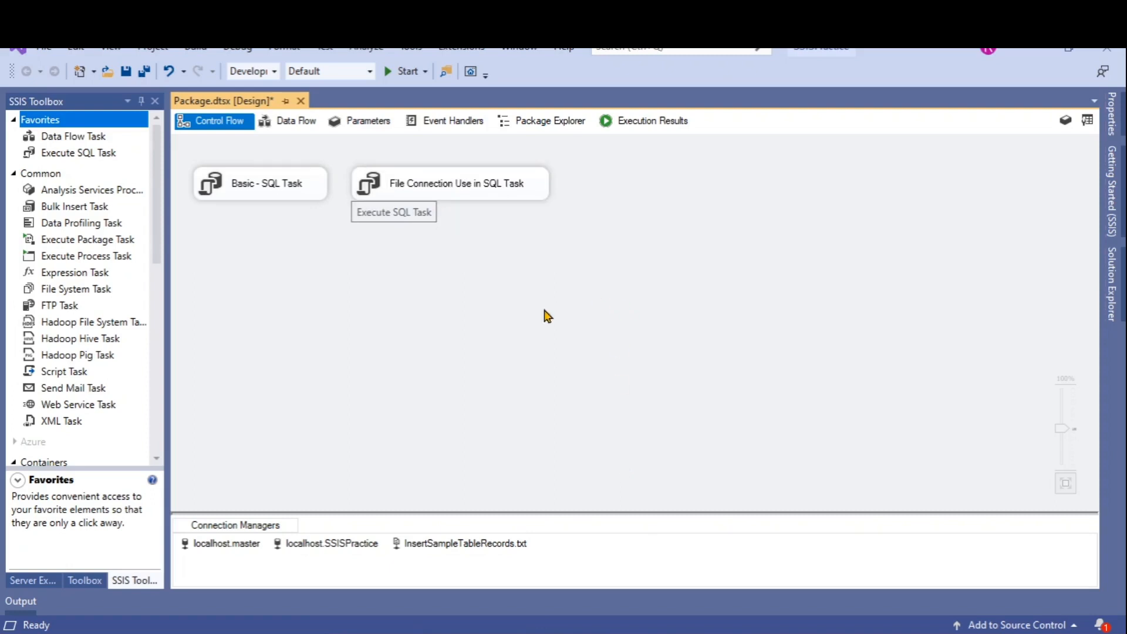
left_click(126, 71)
Step: Add another Execute SQL Task below Basic - SQL Task and set its connection to localhost.SSISPractice
left_click(71, 153)
left_click_drag(53, 150, 271, 286)
left_click(340, 354)
double_click(258, 282)
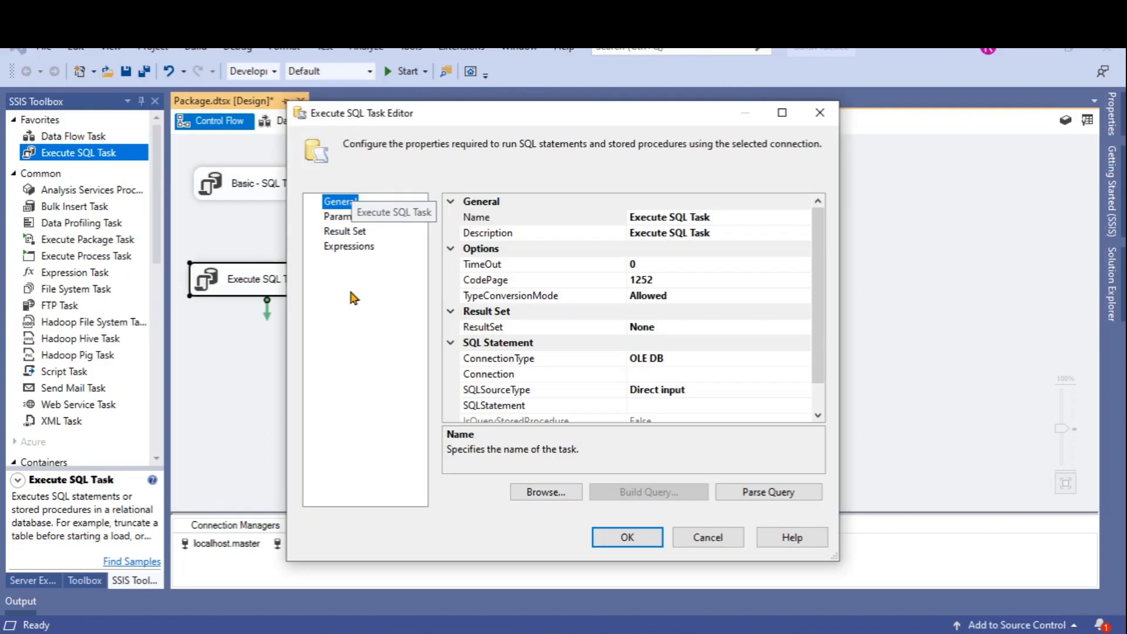
left_click(733, 373)
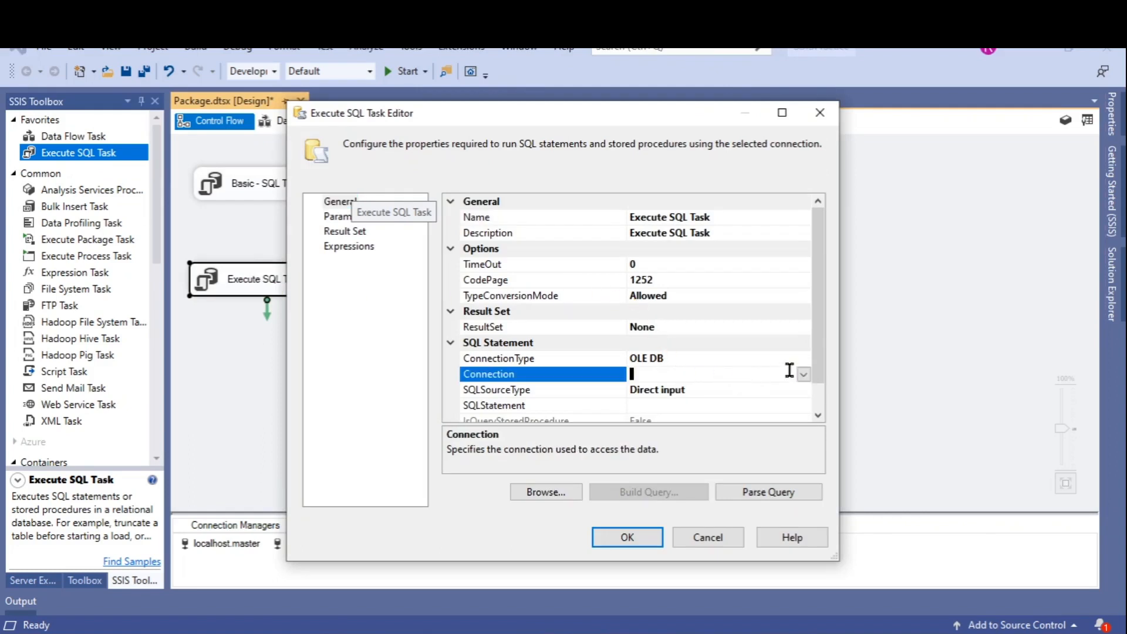
left_click(803, 373)
left_click(679, 420)
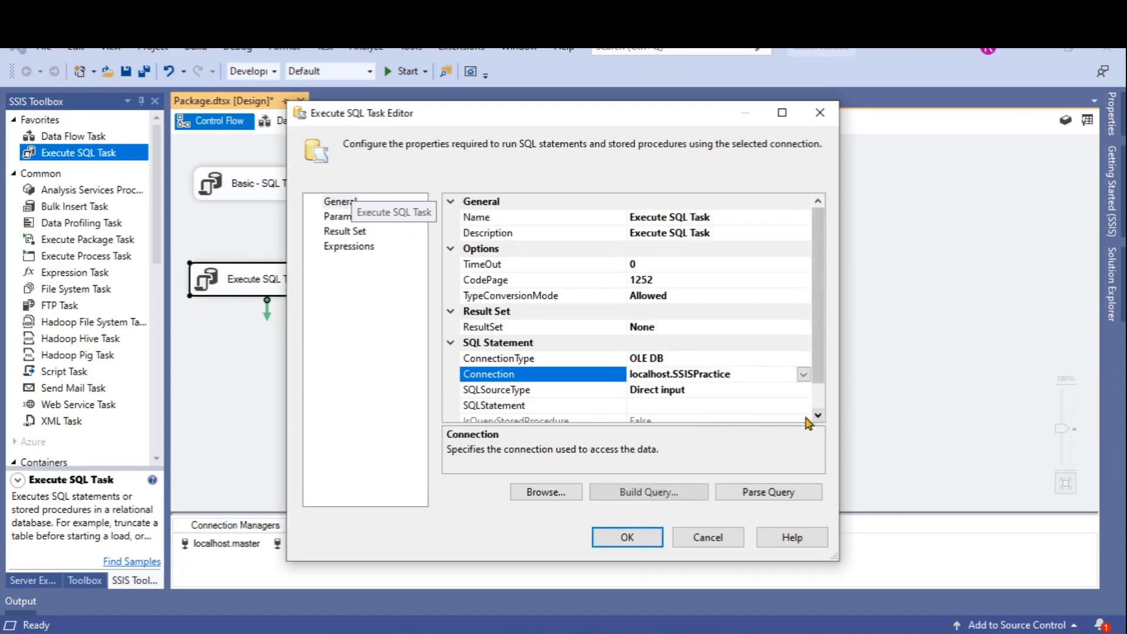
Step: Set the new task's SQLSourceType to Variable and accept the task settings
left_click(714, 406)
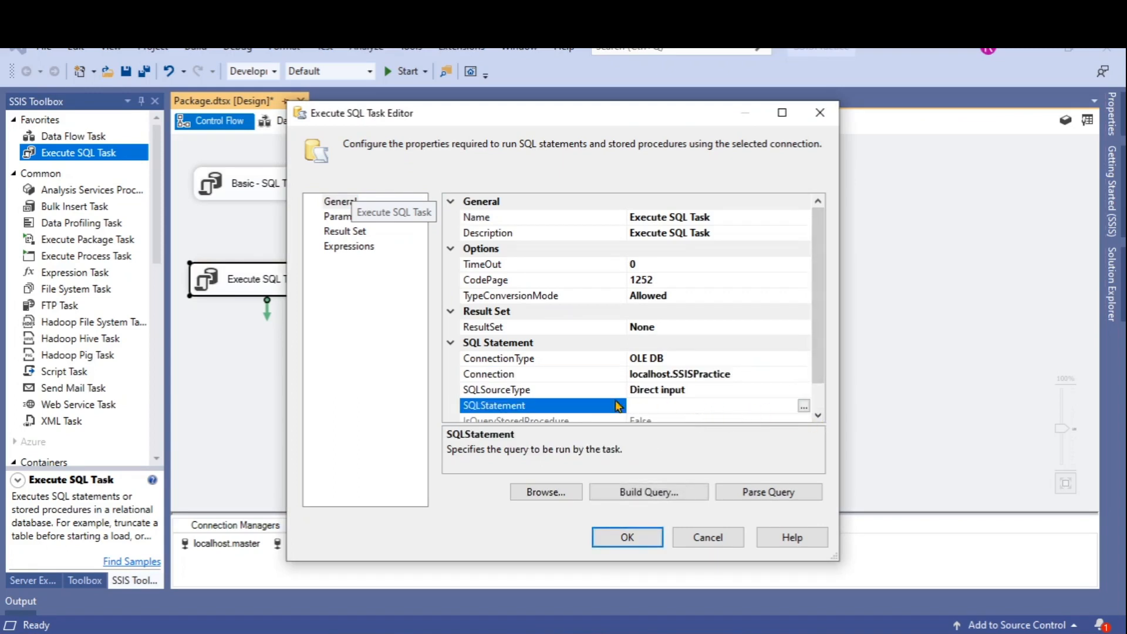
left_click(792, 389)
left_click(803, 389)
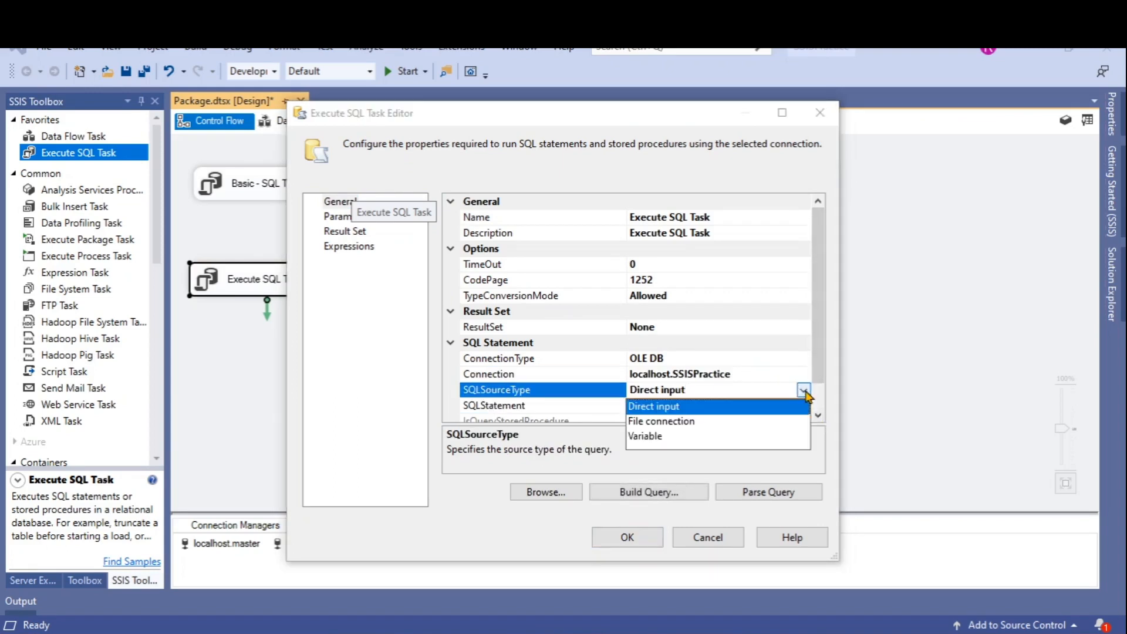
left_click(655, 436)
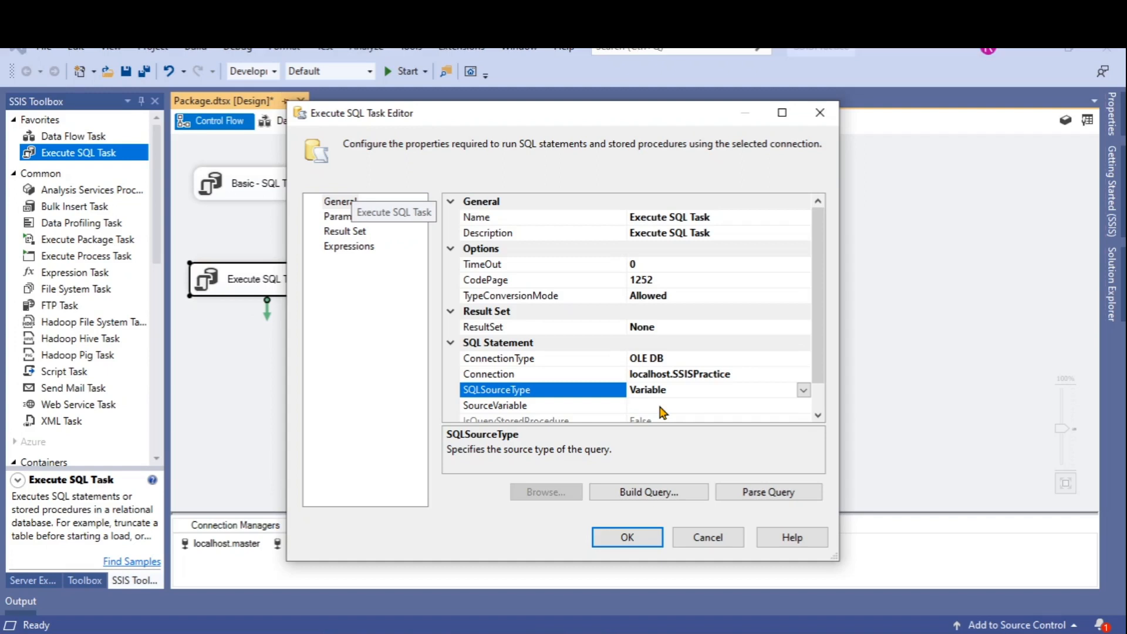
left_click(640, 537)
Step: Add a package-scoped variable named SQLQuery and set its data type to String
left_click(550, 323)
right_click(549, 309)
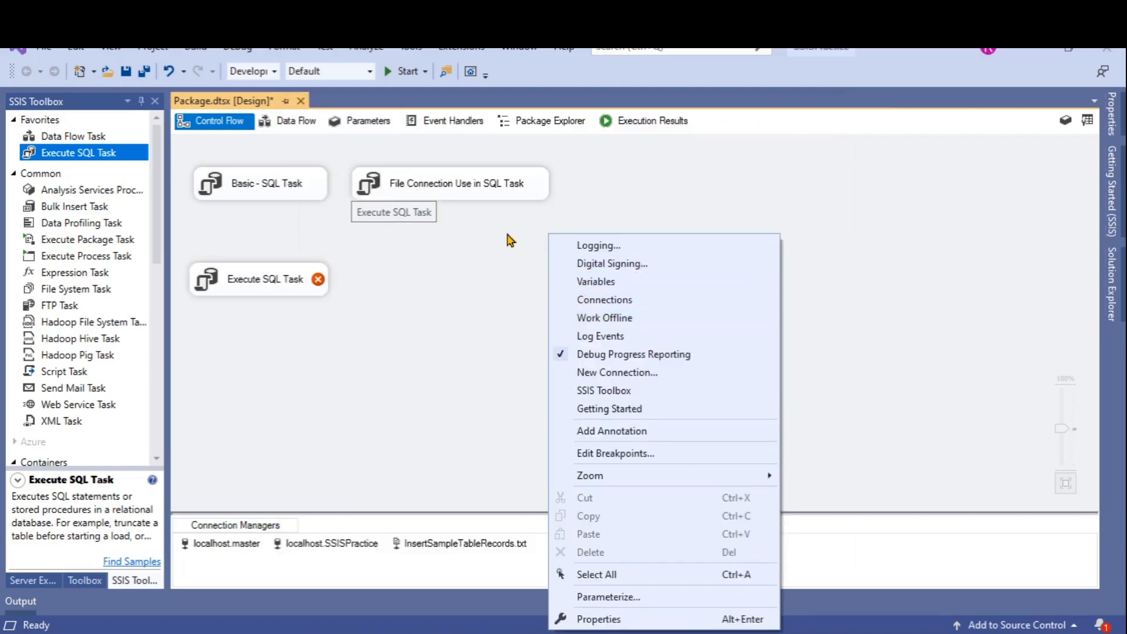
left_click(485, 267)
right_click(486, 266)
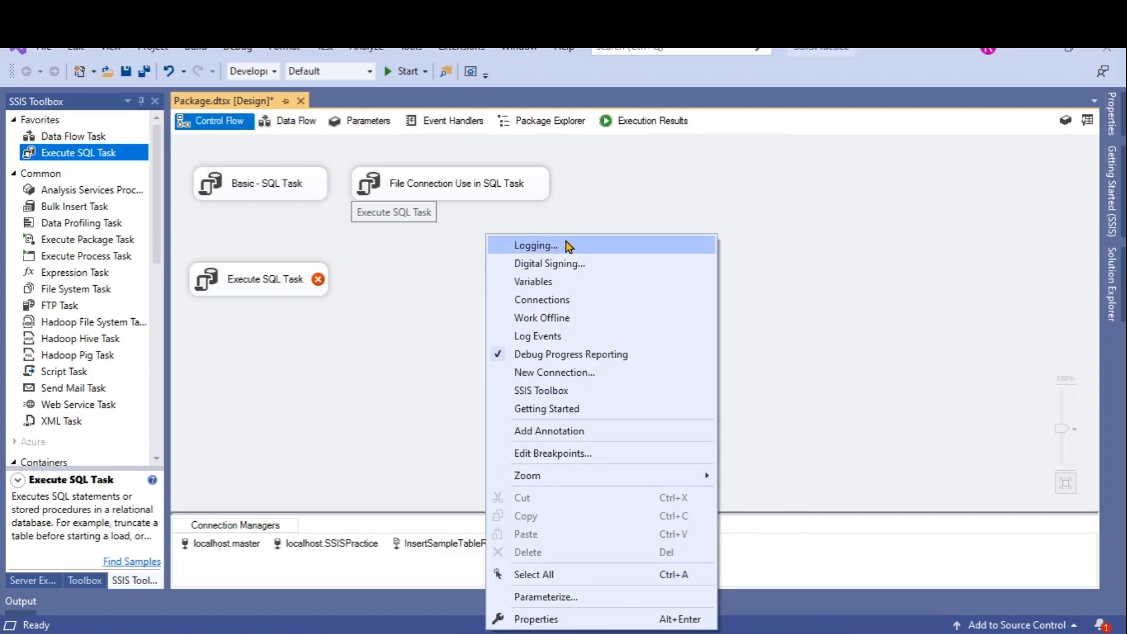
left_click(533, 283)
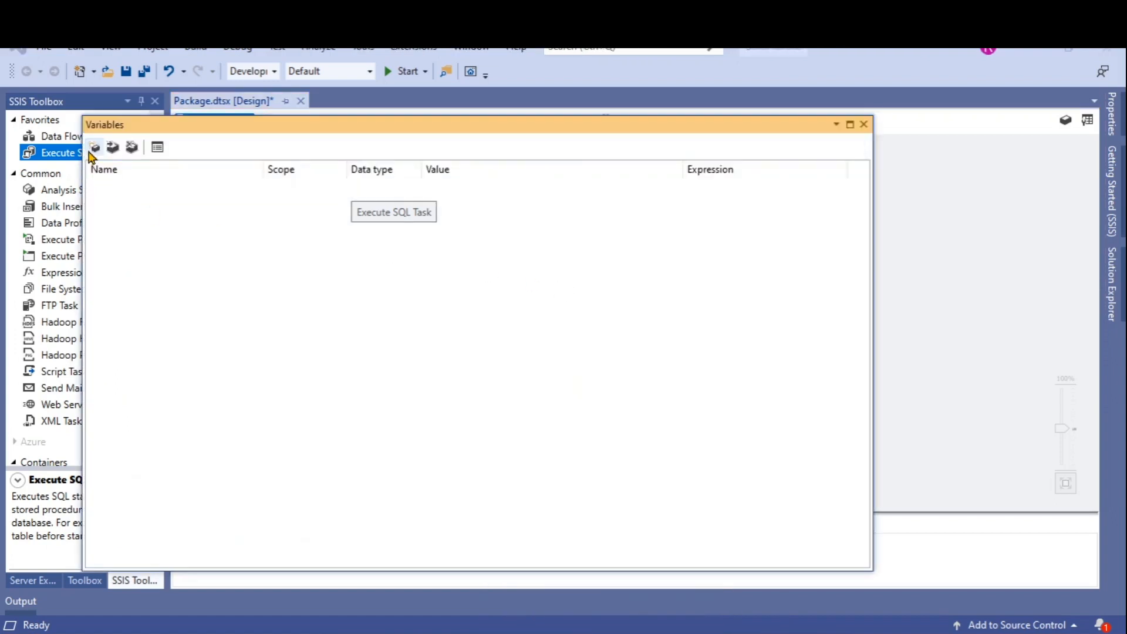
left_click(94, 147)
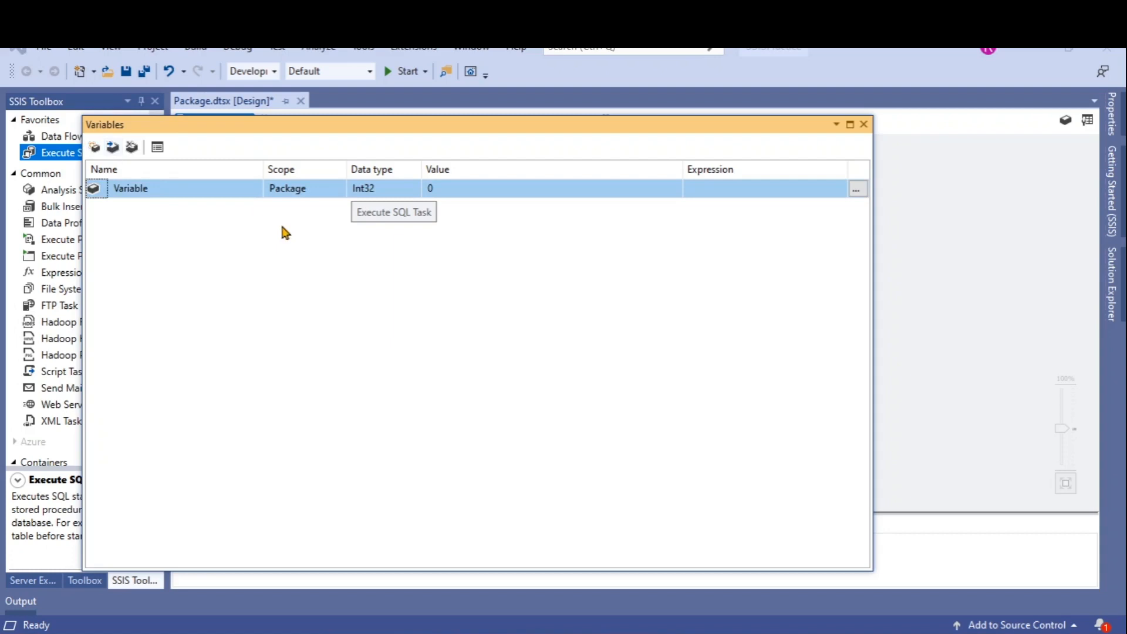
left_click(162, 193)
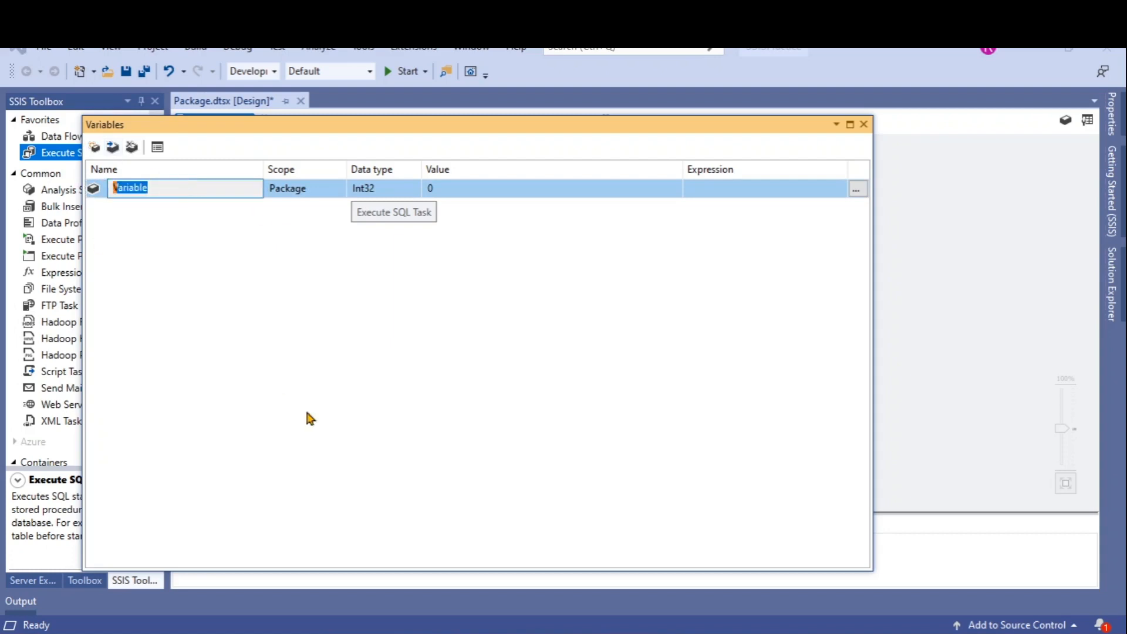
type("SQ")
left_click(411, 188)
left_click(413, 189)
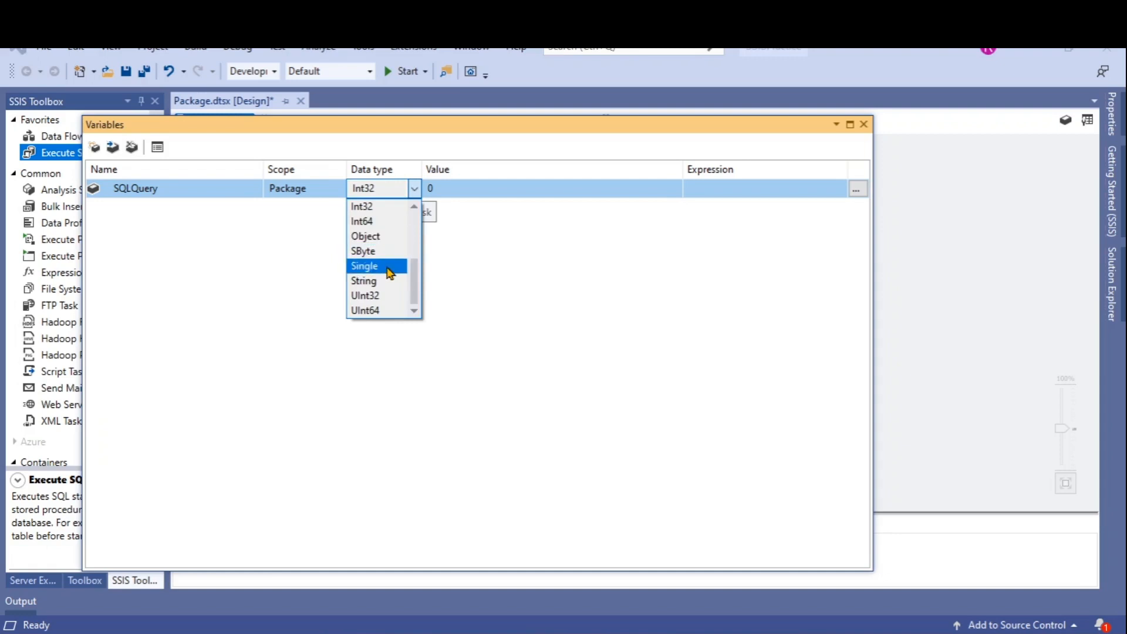
left_click(375, 264)
Step: Set the SQLQuery variable's value to Insert into dbo.SampleTable(id,name) values(4,'SQLQuery') and close the variables window
left_click(496, 188)
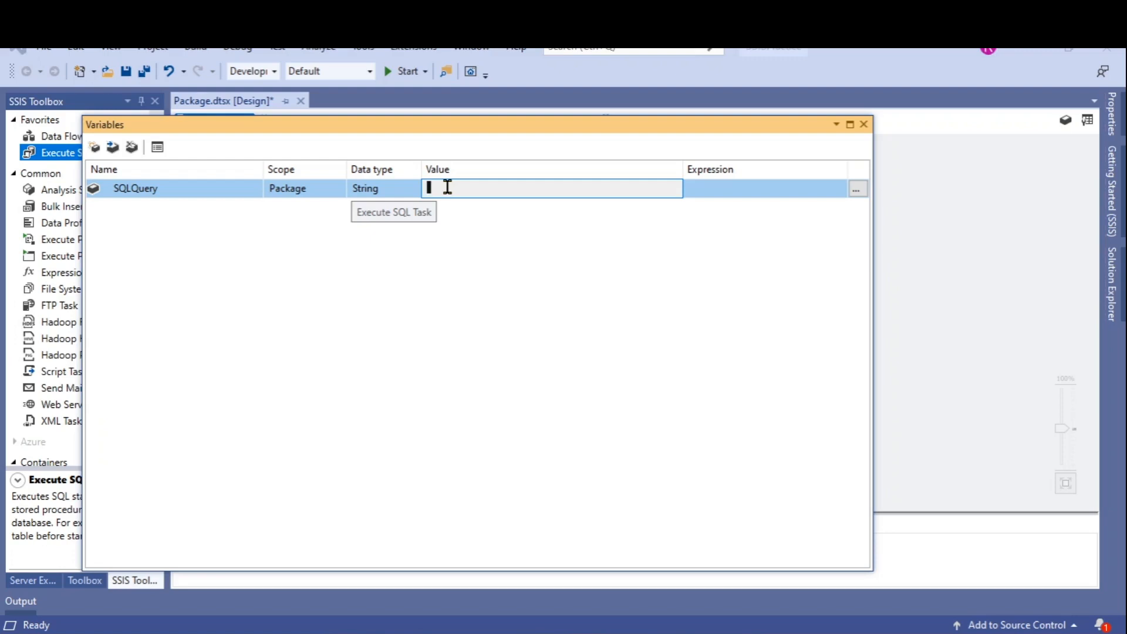
type("Insert into dbo.")
type("SampleTable(id")
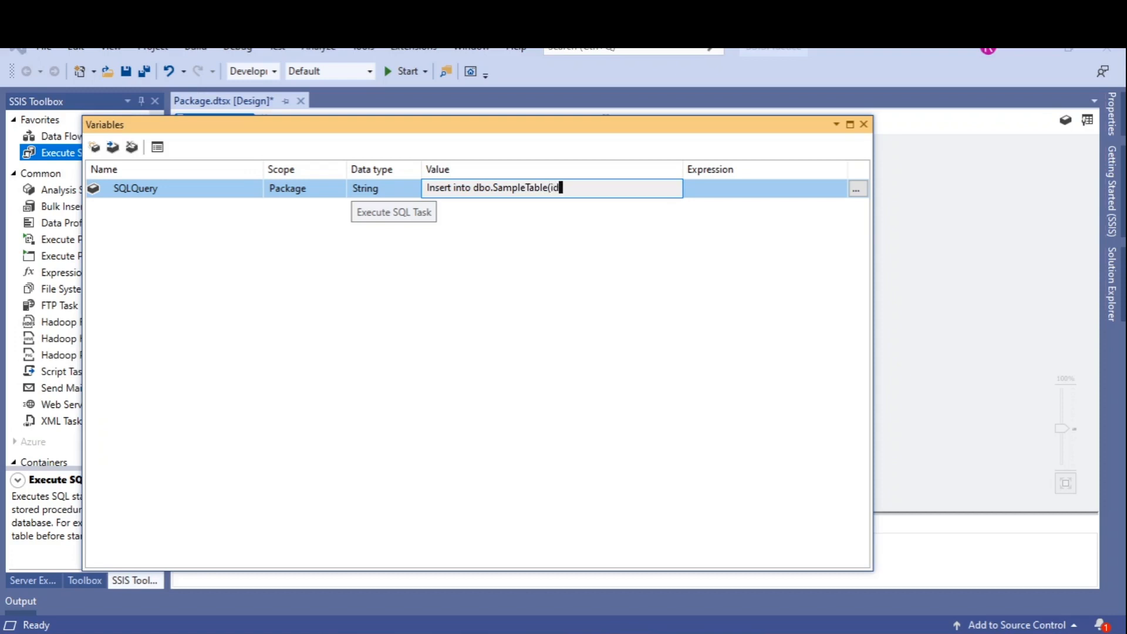
type(",name) values(4,'SQL")
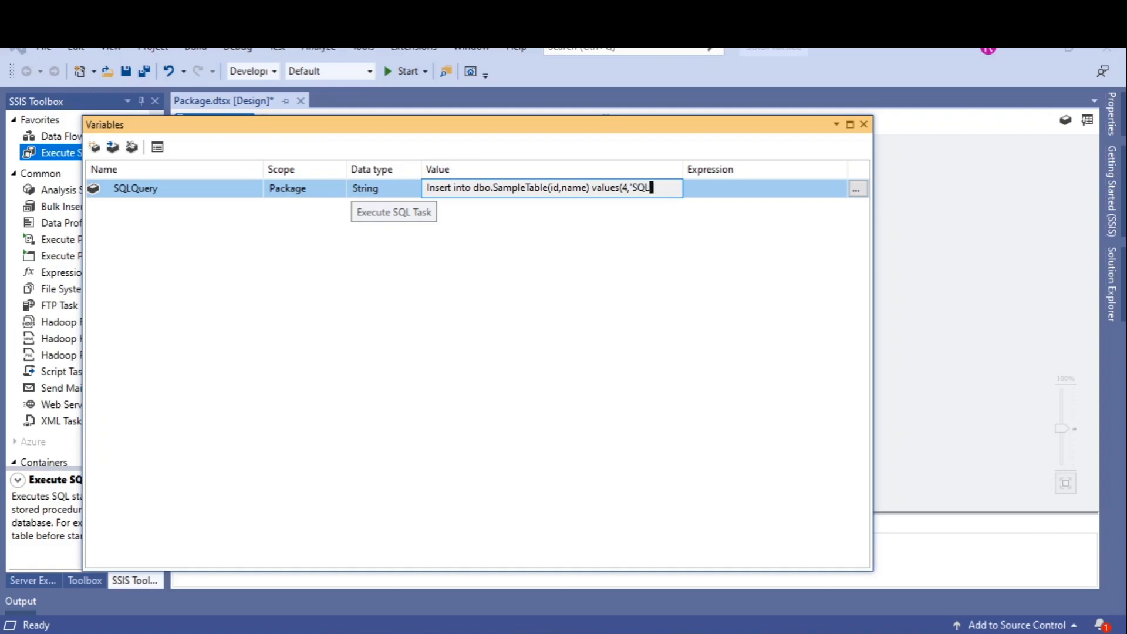
type("Query')")
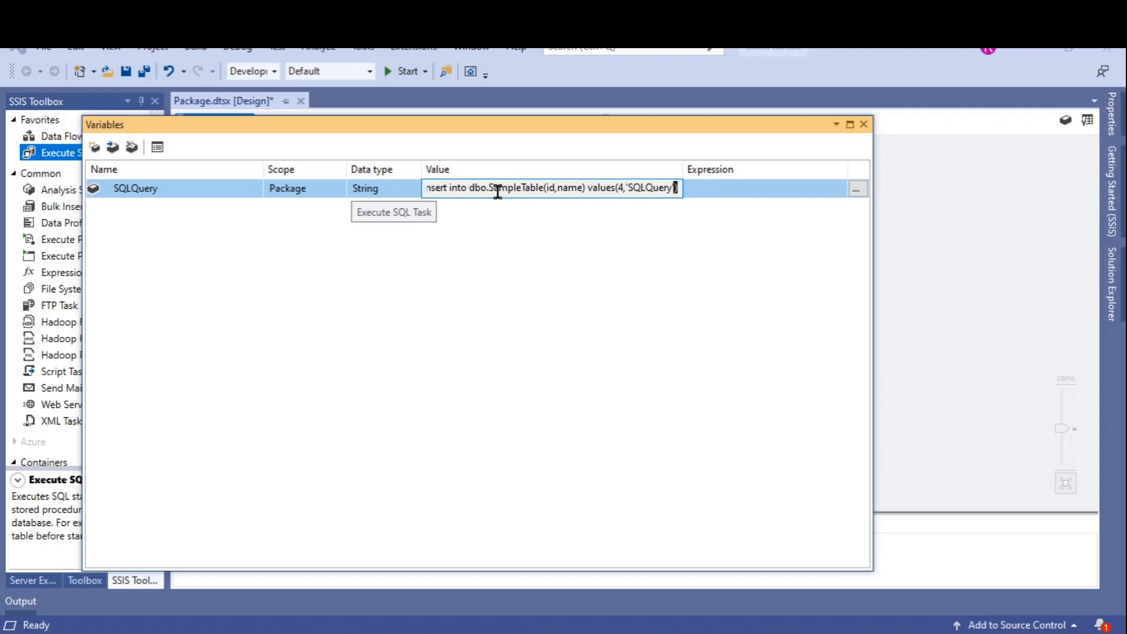
left_click(734, 189)
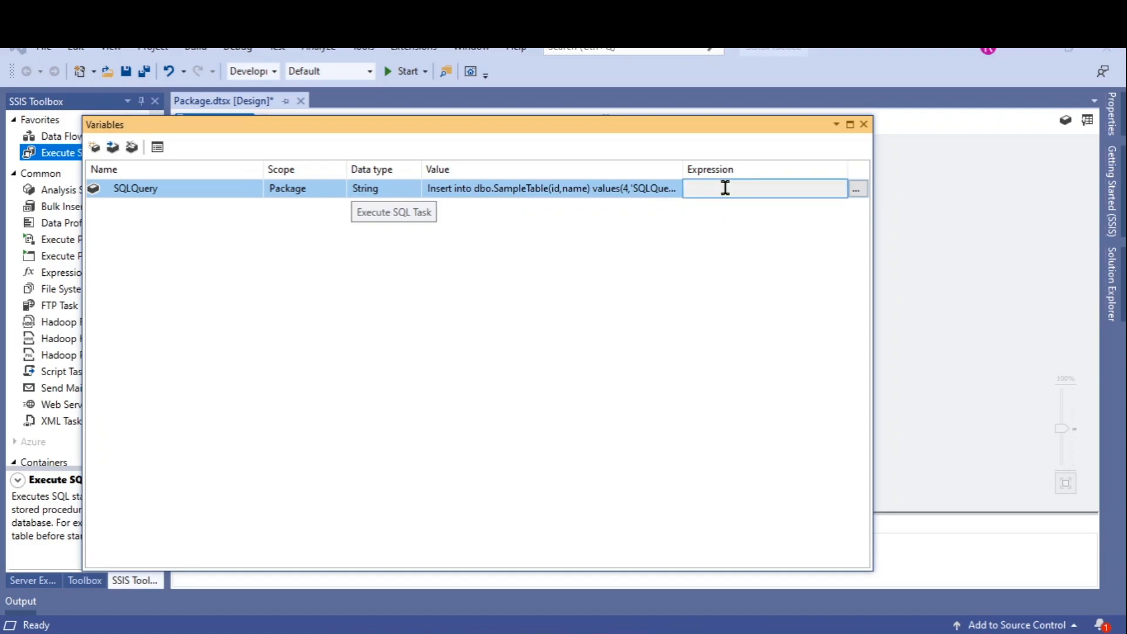
left_click(585, 273)
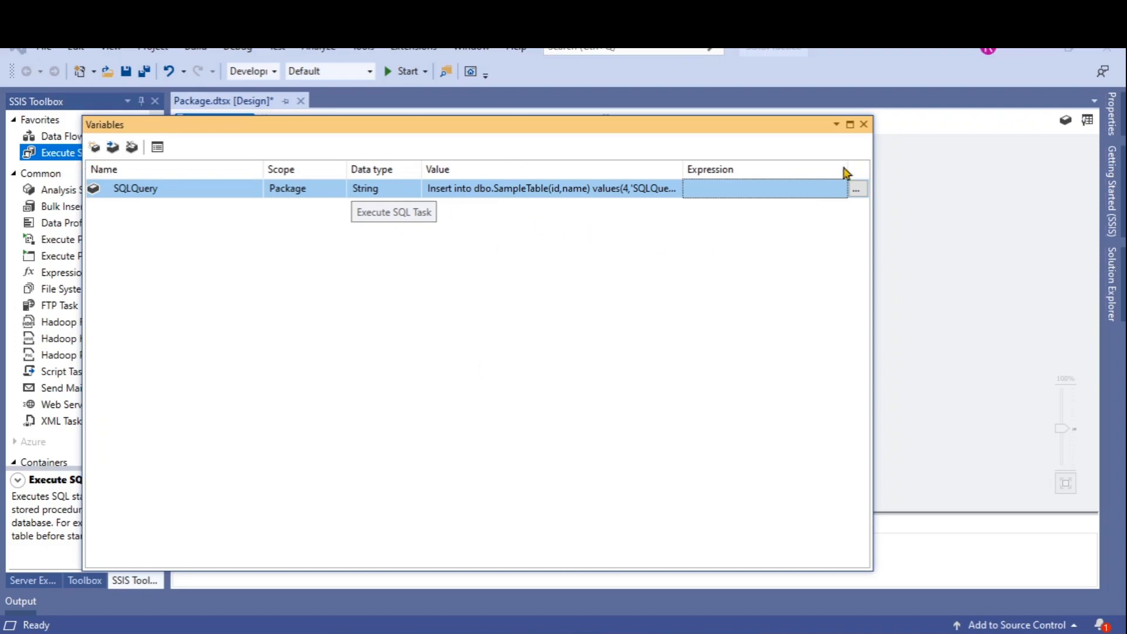
left_click(863, 124)
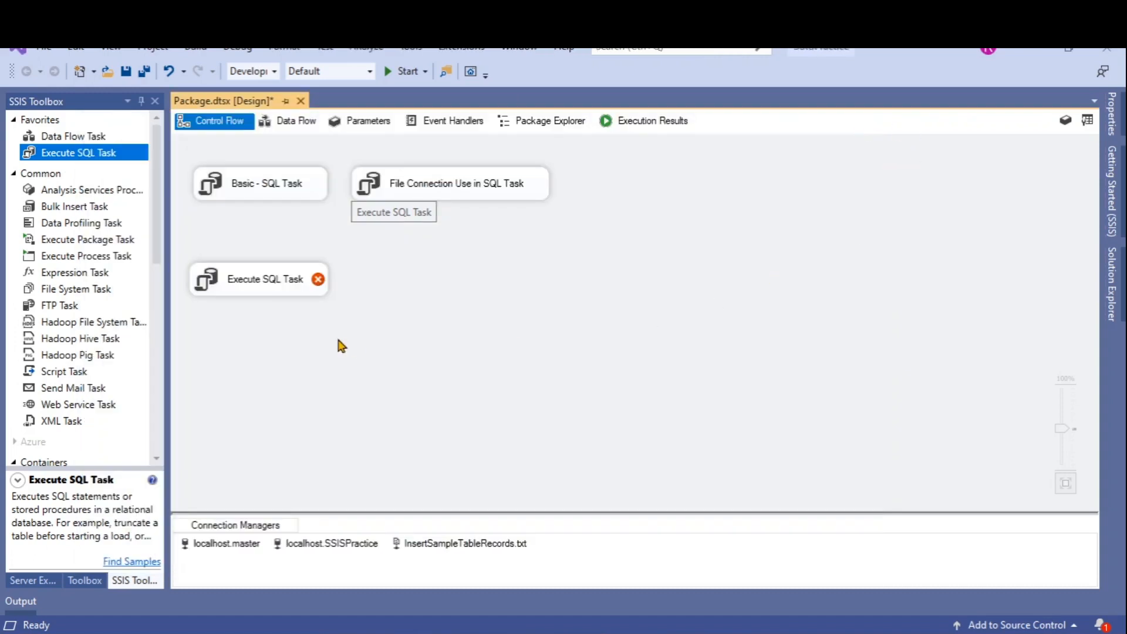
Step: Set the new Execute SQL Task's SourceVariable to User::SQLQuery and accept the task settings
double_click(260, 290)
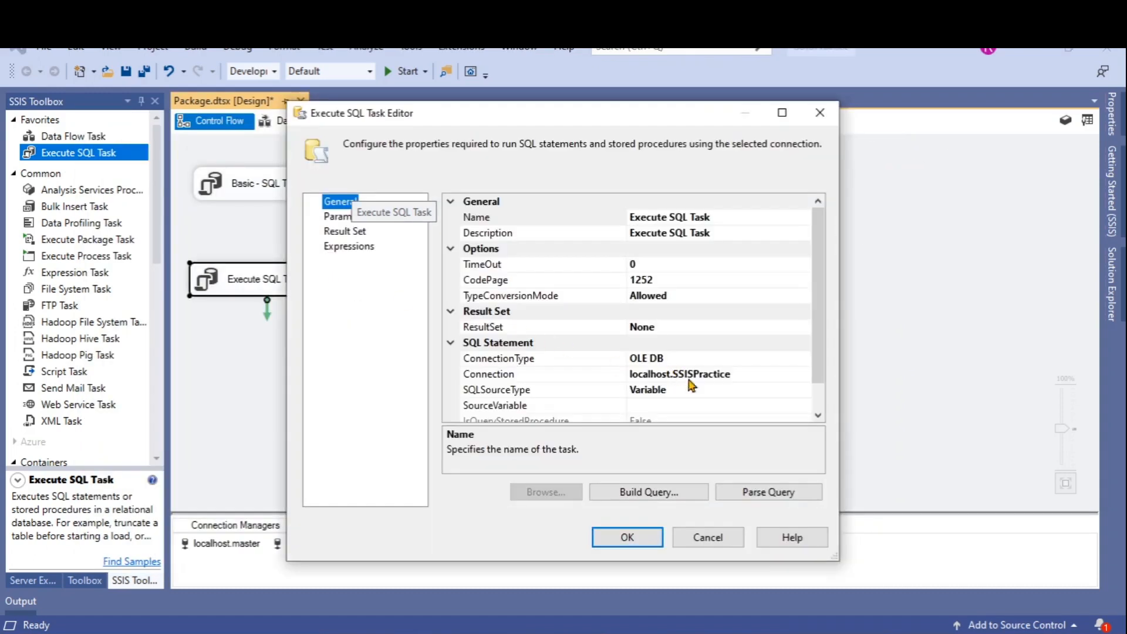
left_click(740, 405)
left_click(803, 405)
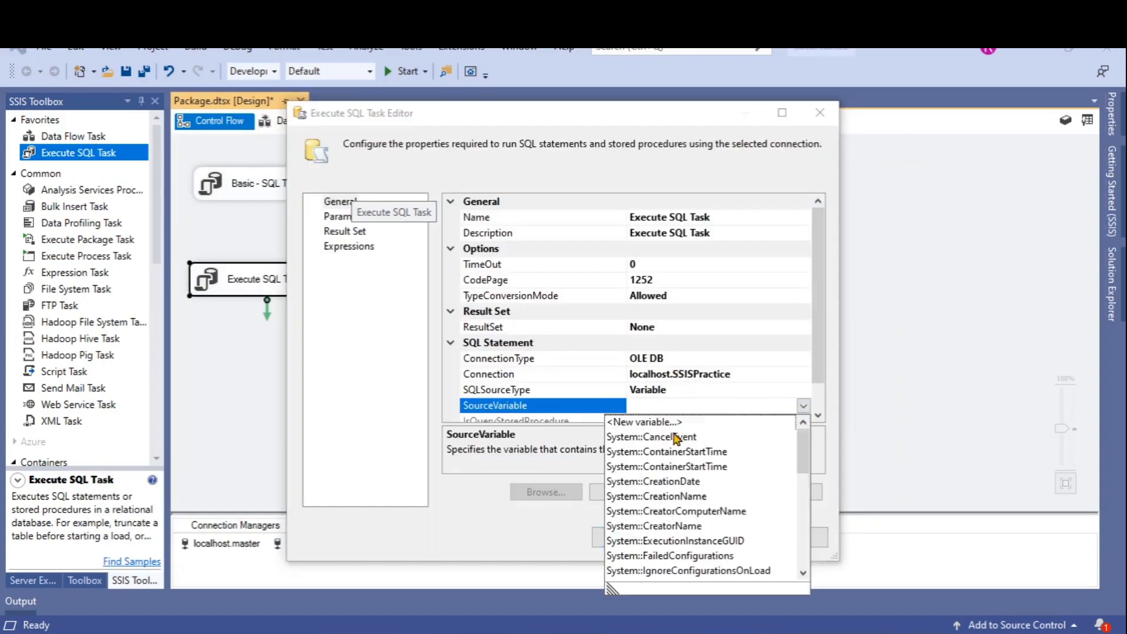
scroll(675, 437, "down", 5)
scroll(669, 573, "down", 2)
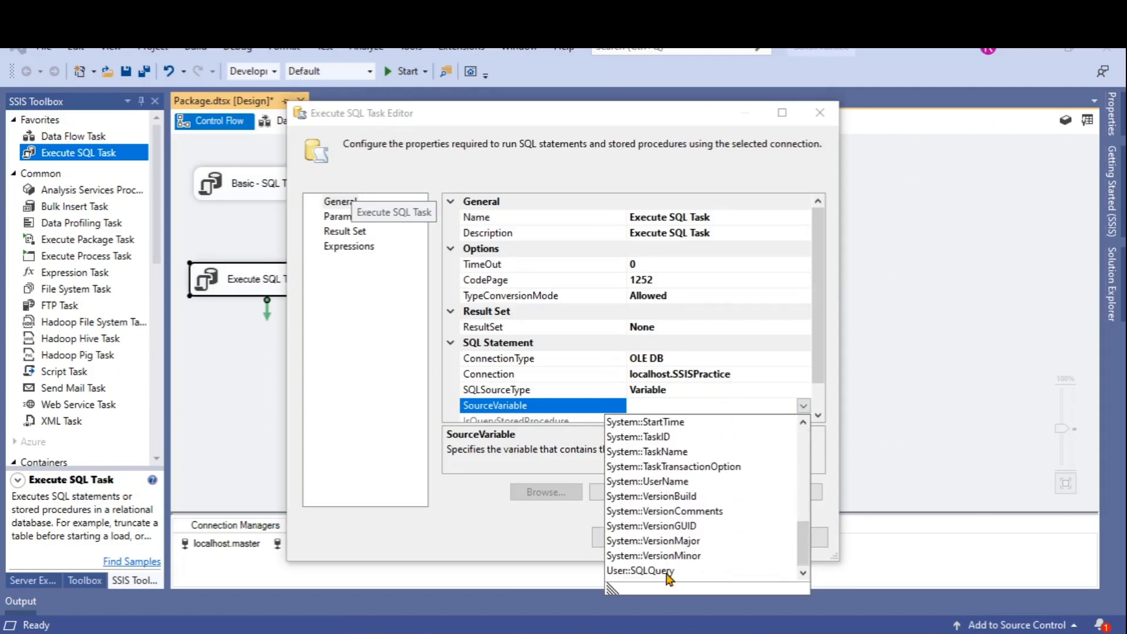
left_click(664, 572)
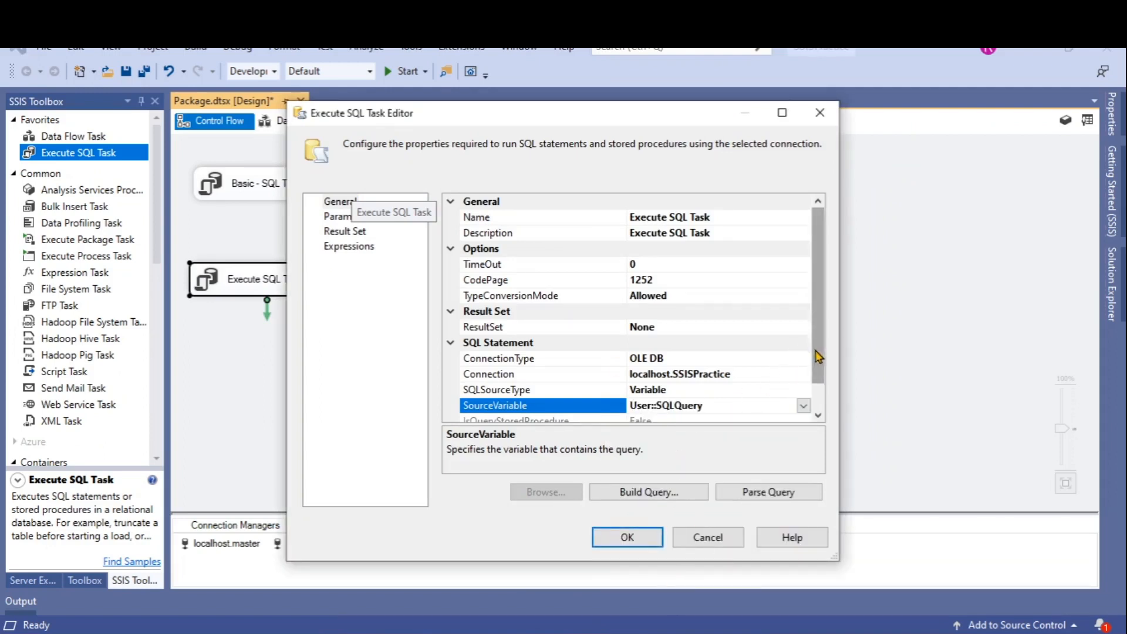
scroll(818, 356, "down", 2)
left_click(626, 537)
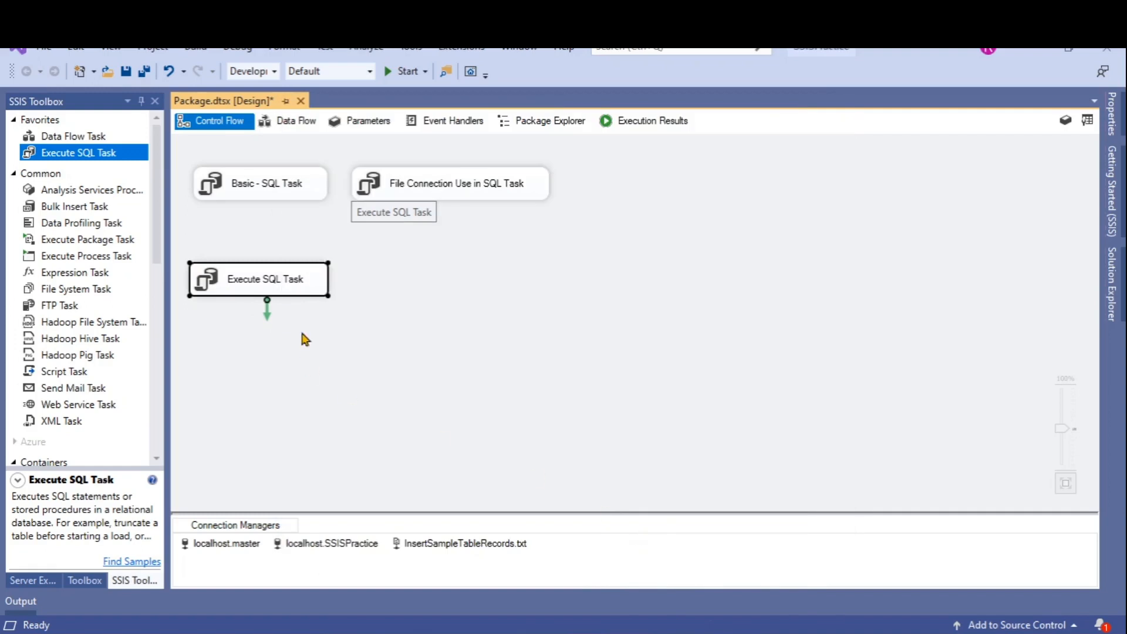
Step: Execute the variable-based SQL task on its own, review its execution progress, and stop debugging
right_click(260, 277)
left_click(330, 411)
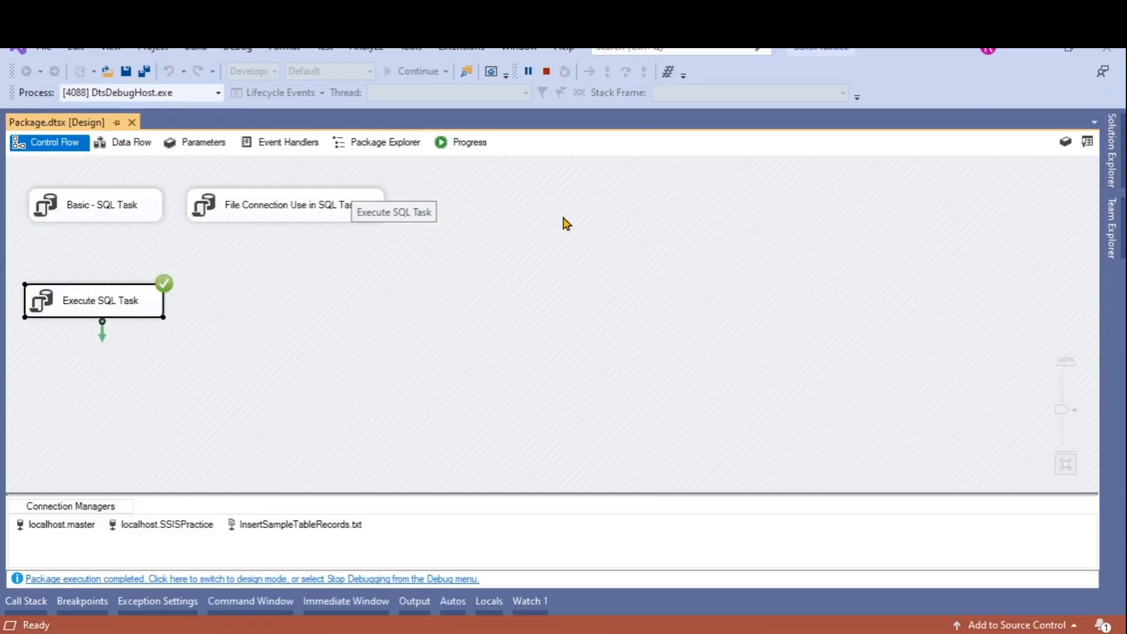
left_click(463, 145)
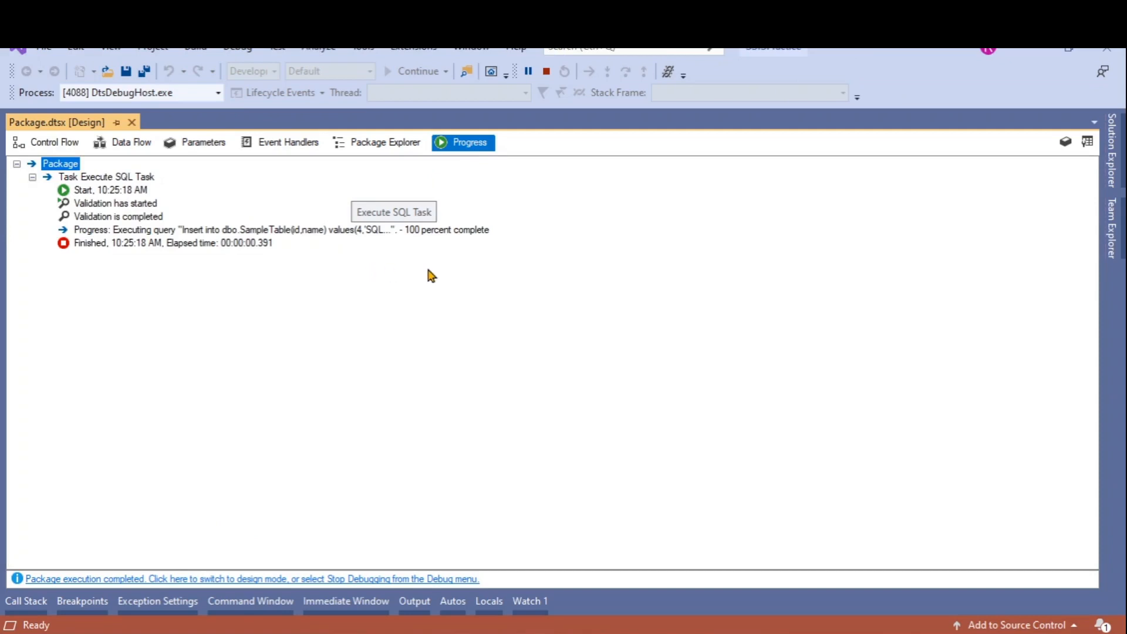
left_click(41, 142)
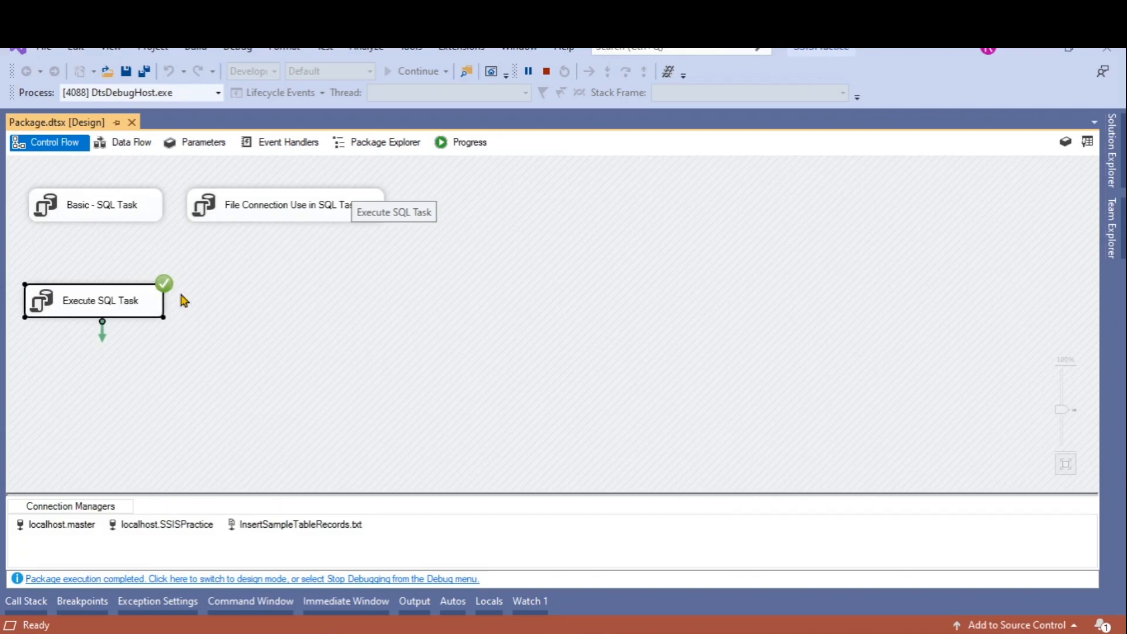
left_click(546, 71)
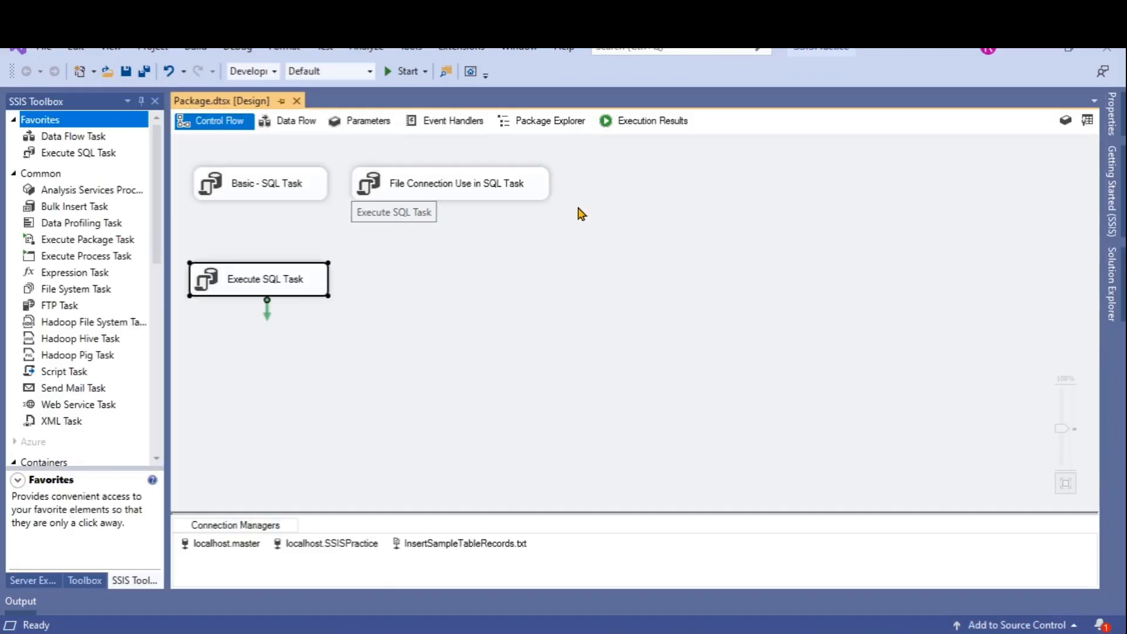
Step: Switch to SQL Server Management Studio and rerun the SampleTable select query to check the record inserted through the variable
left_click(539, 632)
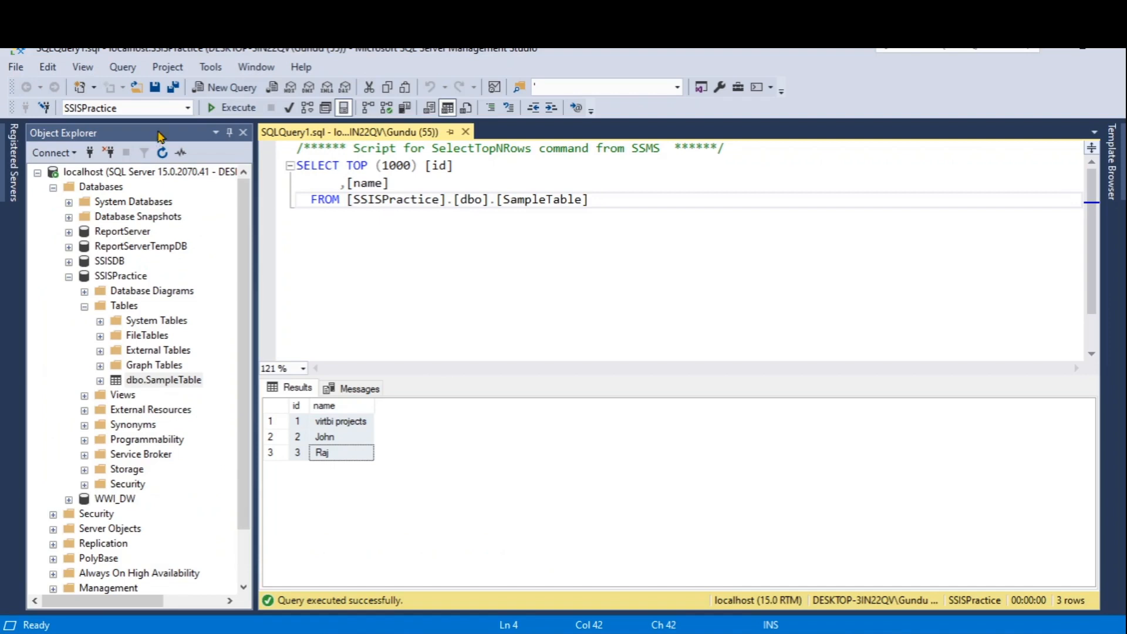
left_click(238, 108)
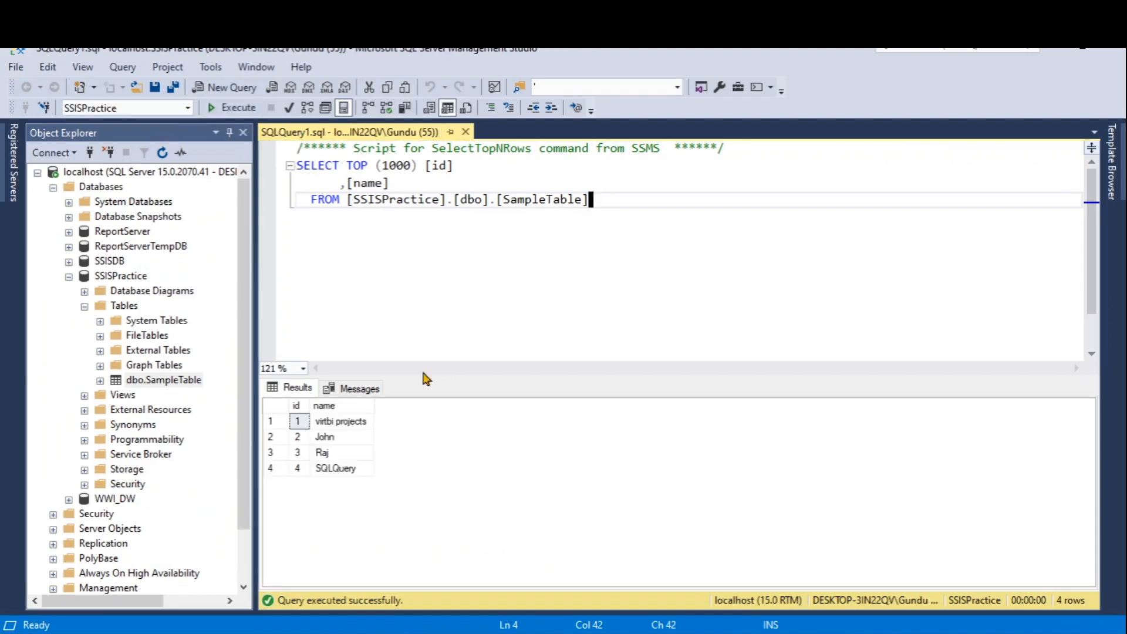
left_click_drag(336, 469, 294, 468)
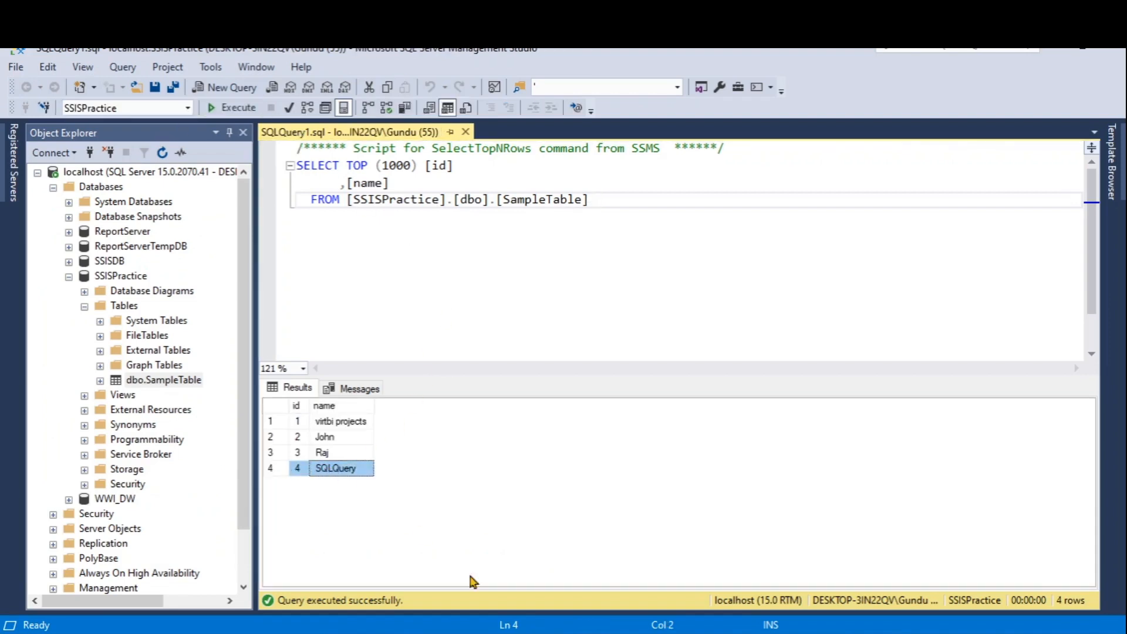
Step: Back in Visual Studio, rename the executed task as VariableUse in SQL Task and save the package
left_click(584, 572)
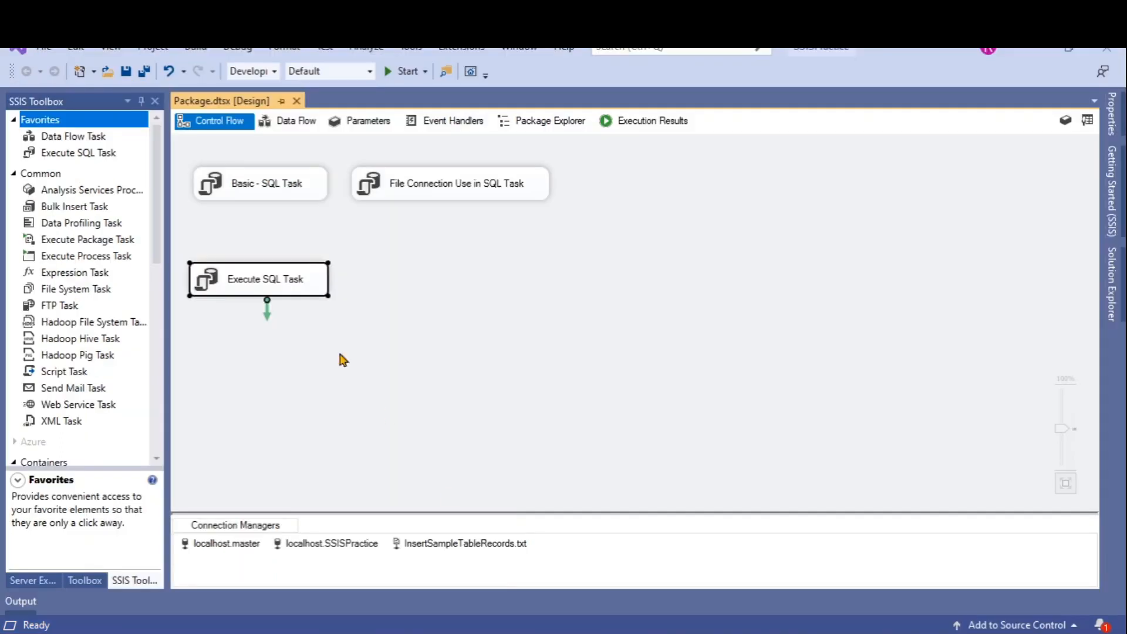
right_click(270, 283)
left_click(360, 555)
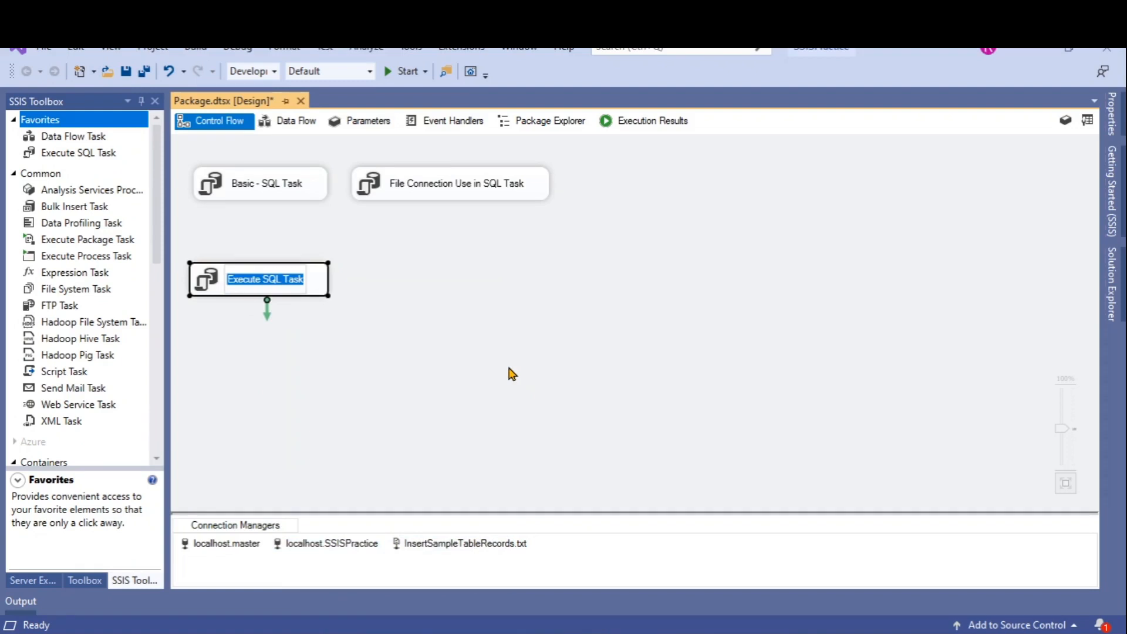
type("Variable")
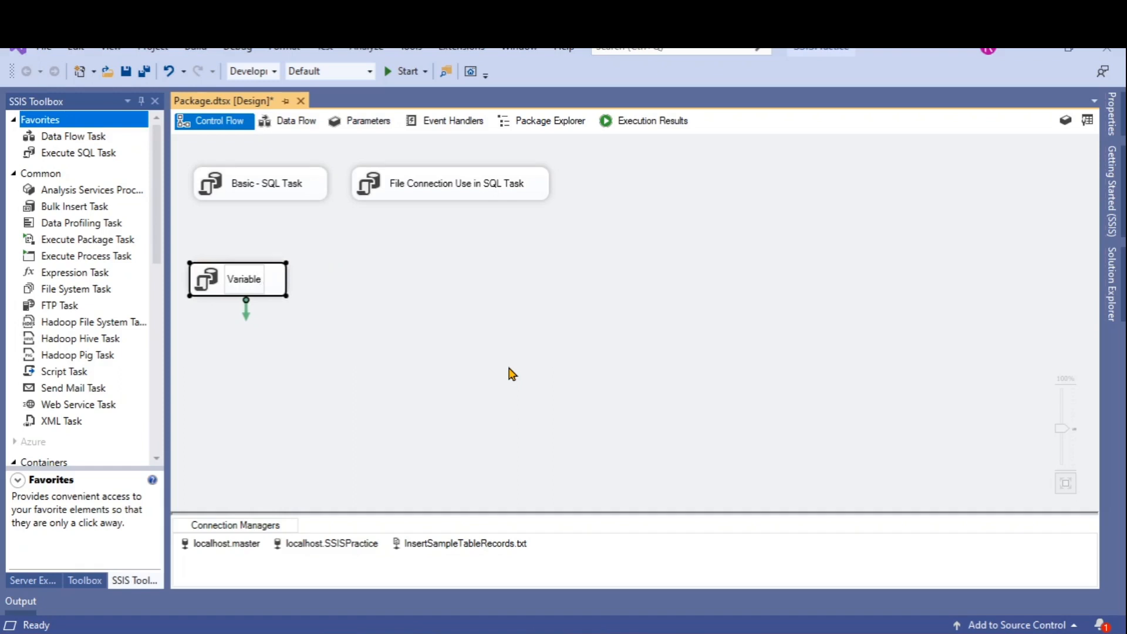
type("Use in SQL T")
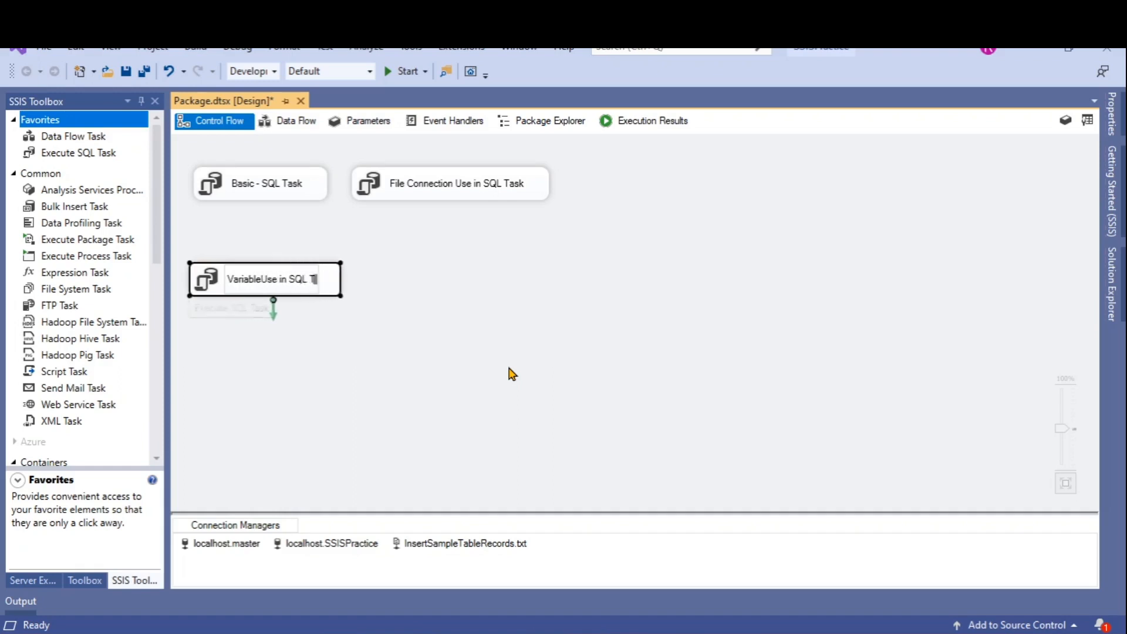
type("ask")
left_click(480, 305)
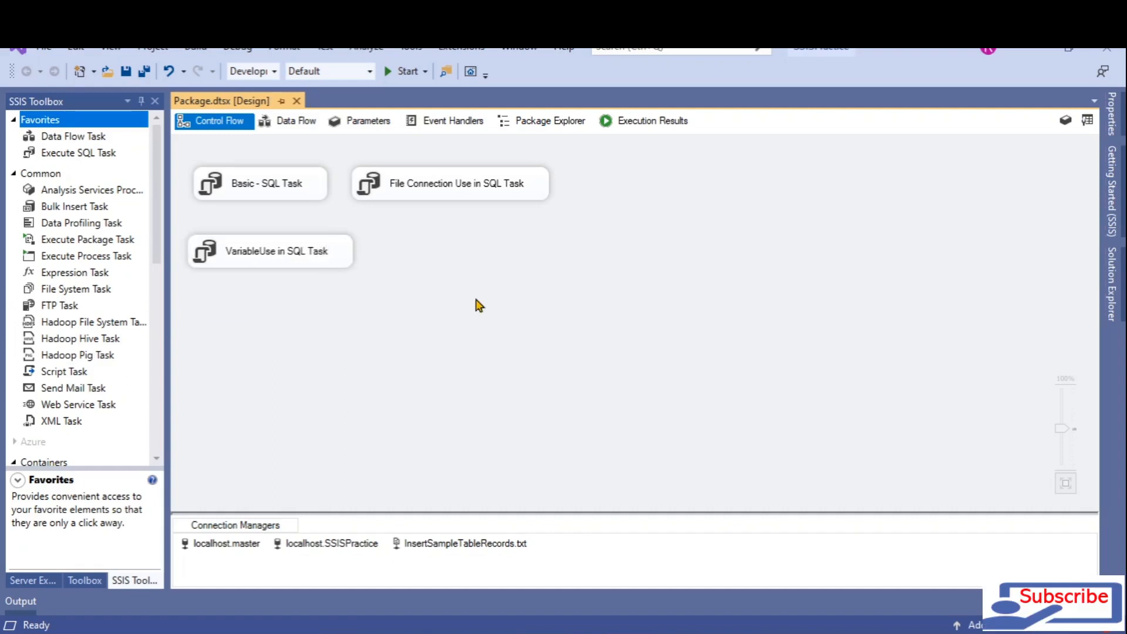
Step: Add another Execute SQL Task beside VariableUse in SQL Task and set its connection to localhost.SSISPractice
left_click(65, 154)
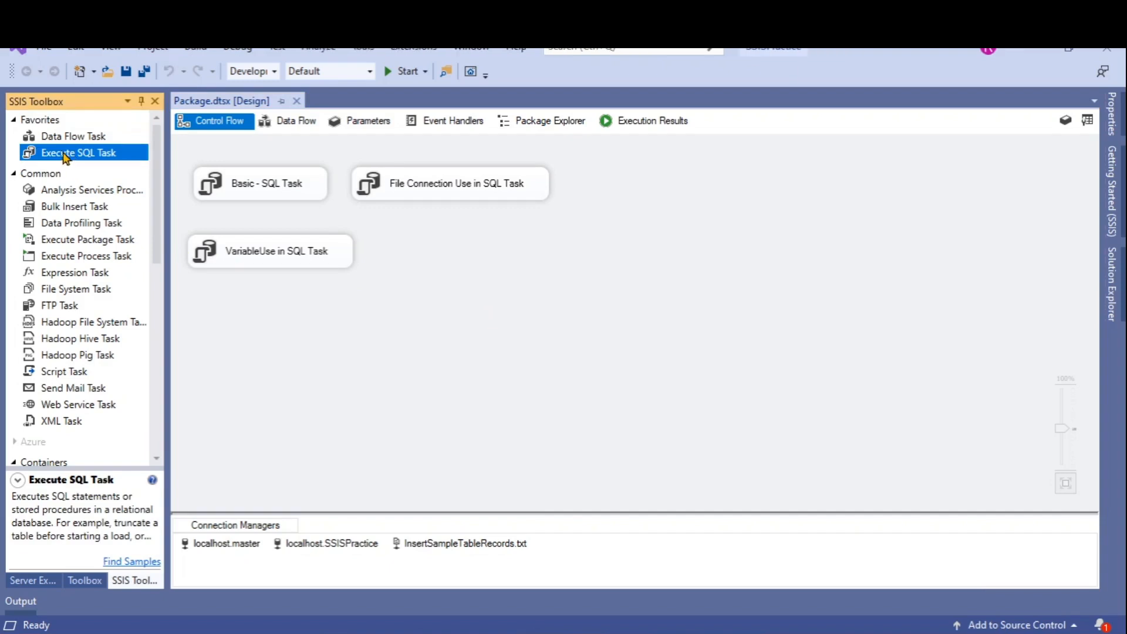
left_click_drag(63, 152, 446, 264)
left_click(493, 342)
double_click(453, 259)
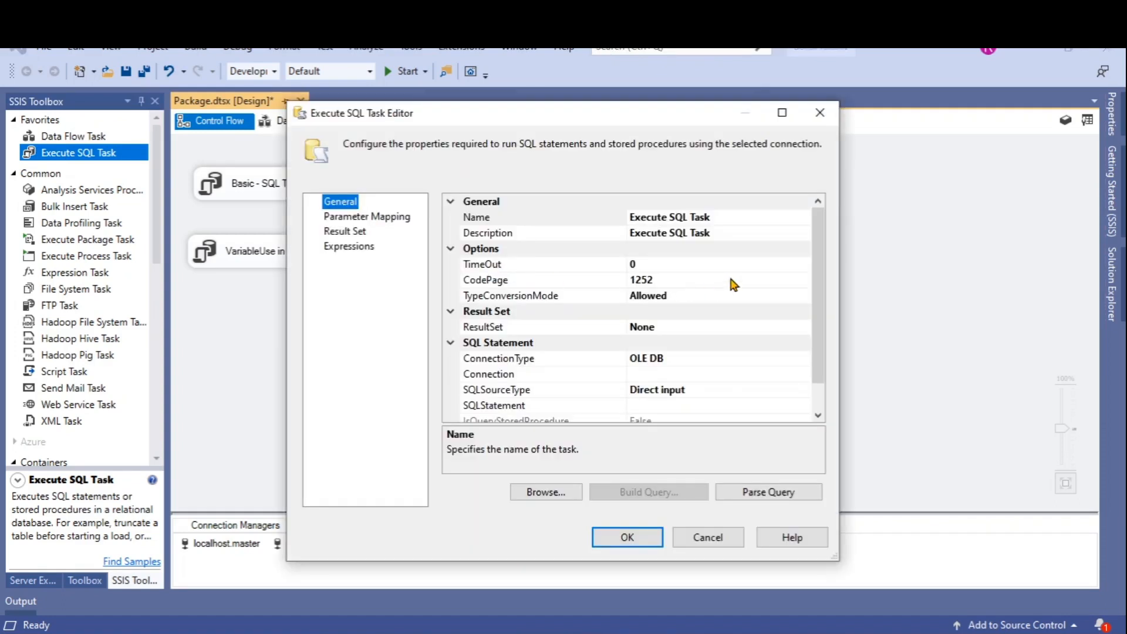
scroll(742, 280, "down", 1)
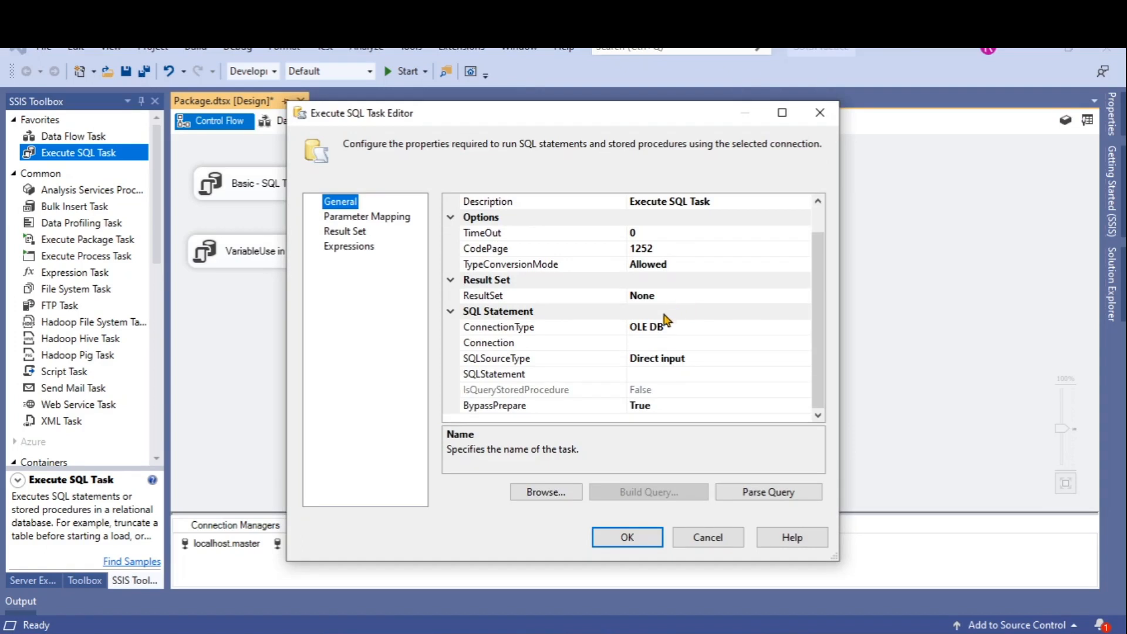
left_click(694, 341)
left_click(803, 343)
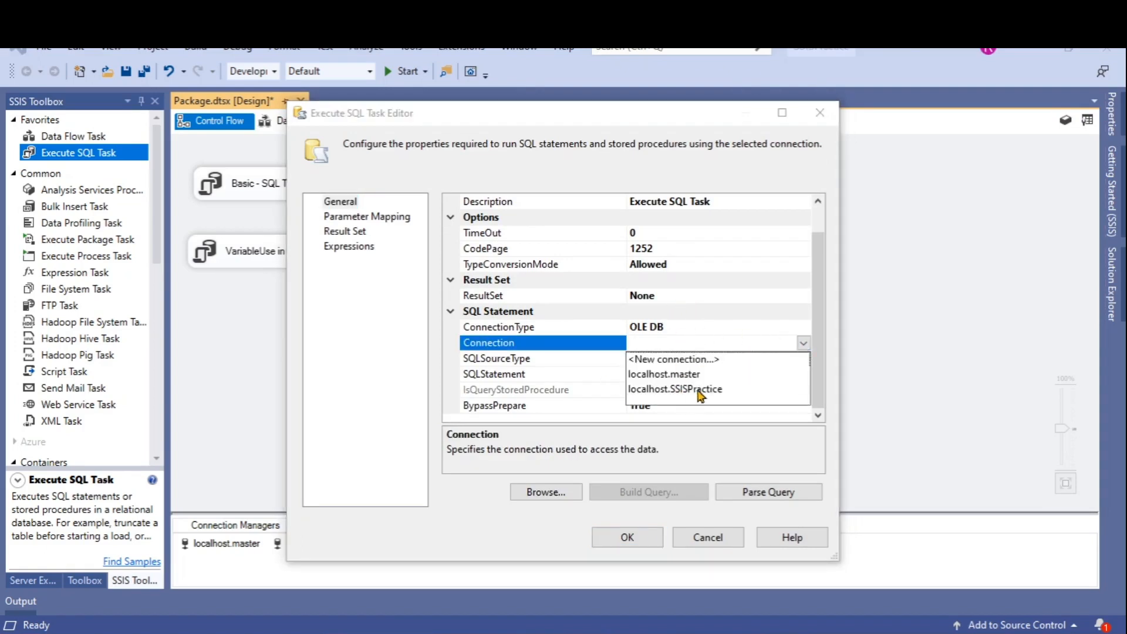
left_click(699, 390)
Step: Review the new task's SQL source type options, parameter mapping page and ResultSet setting
left_click(736, 358)
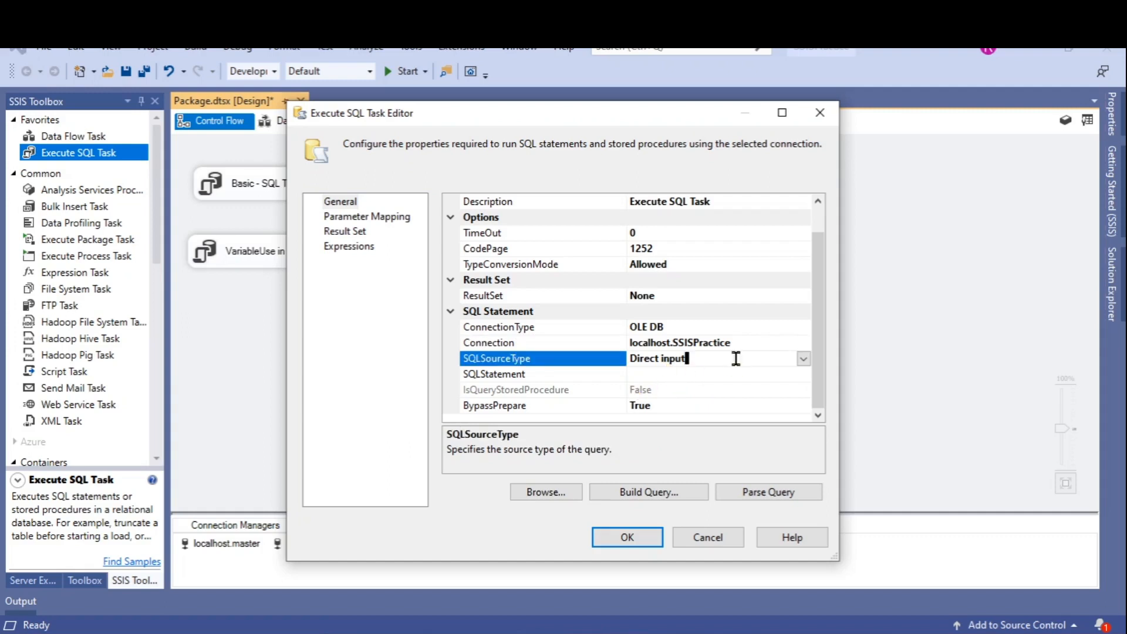
left_click(803, 359)
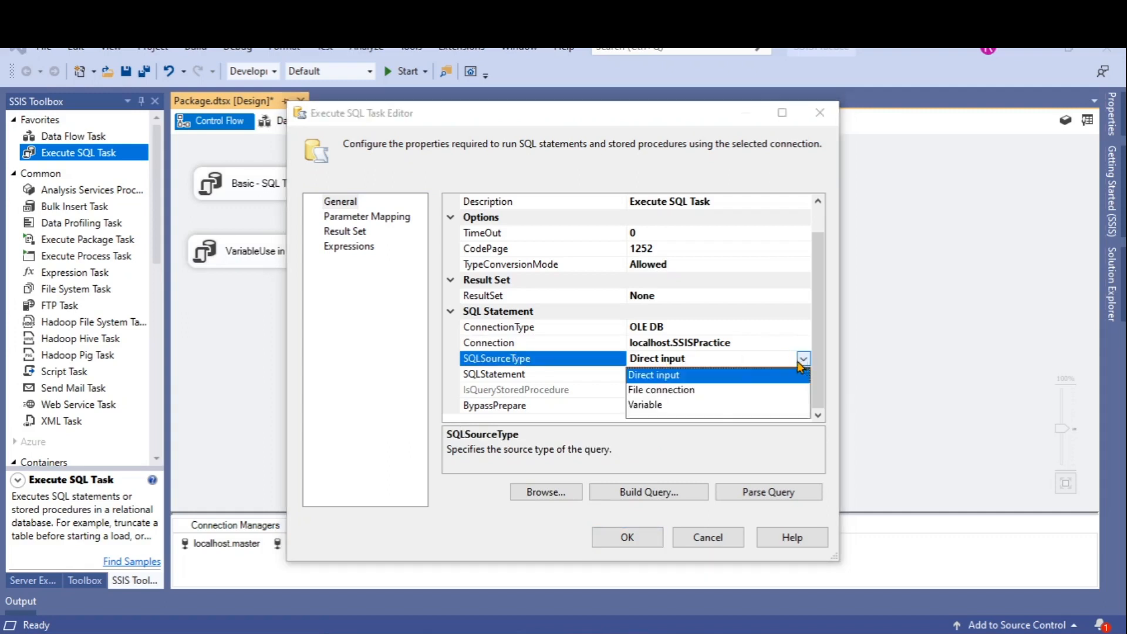
left_click(554, 385)
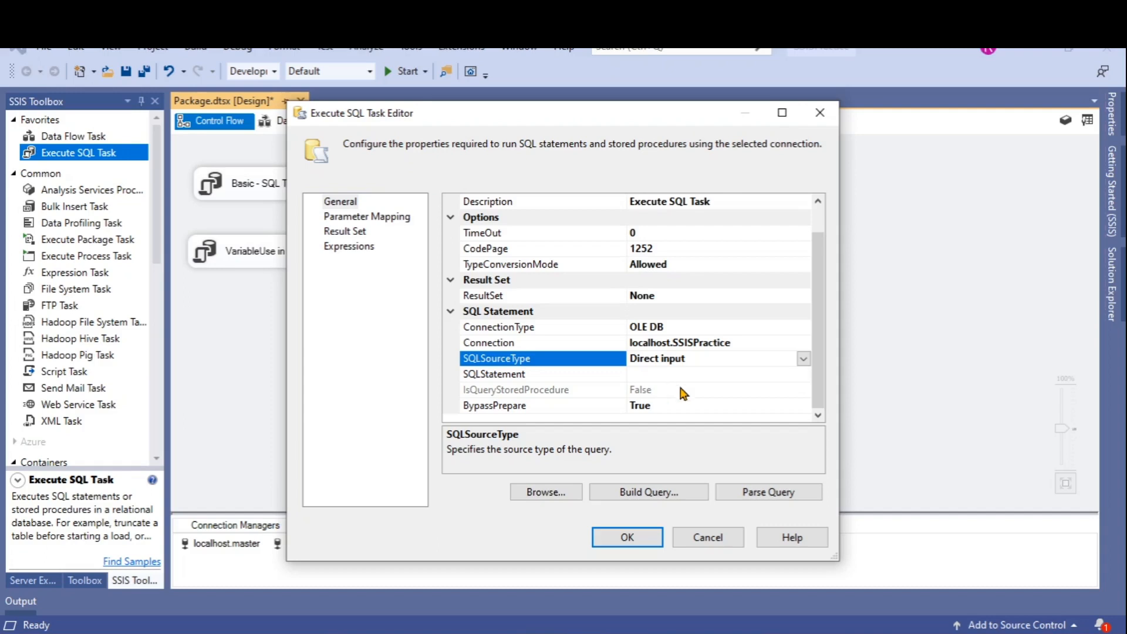
left_click(390, 221)
left_click(359, 203)
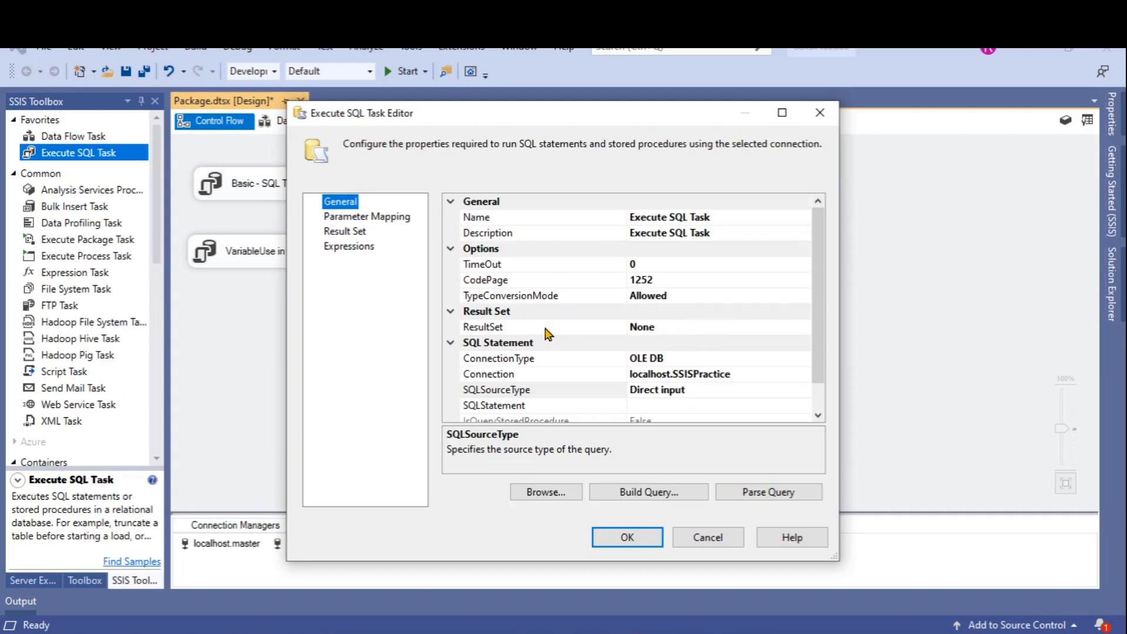
left_click(773, 327)
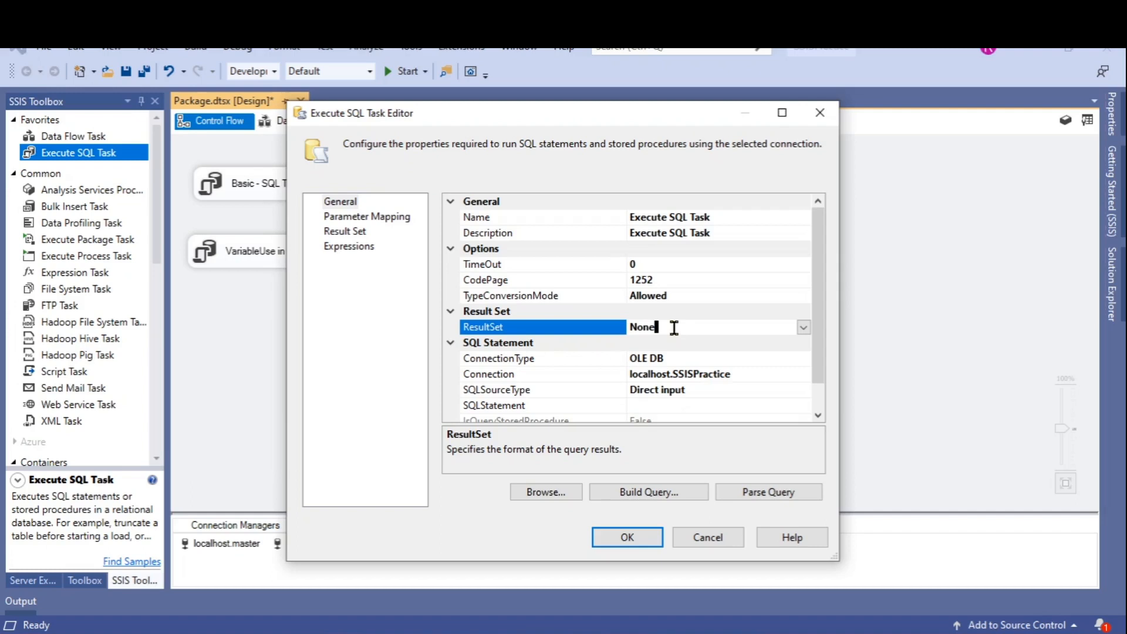
Step: Open the task's direct-input SQL statement for editing and begin the query with Select
left_click(707, 406)
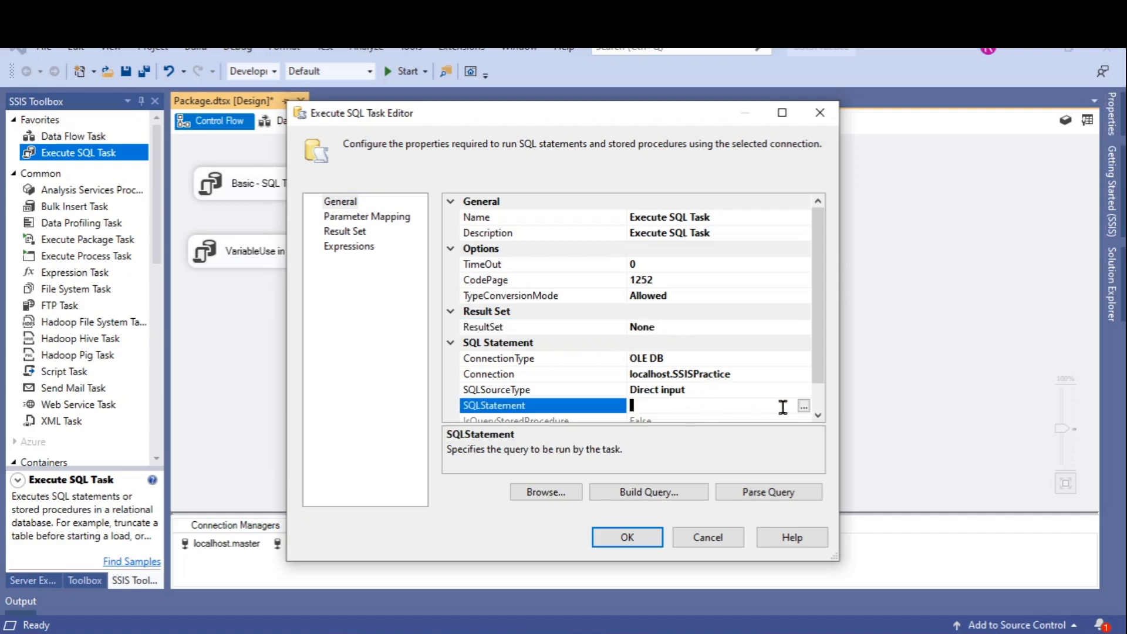
left_click(781, 393)
left_click(745, 411)
left_click(803, 406)
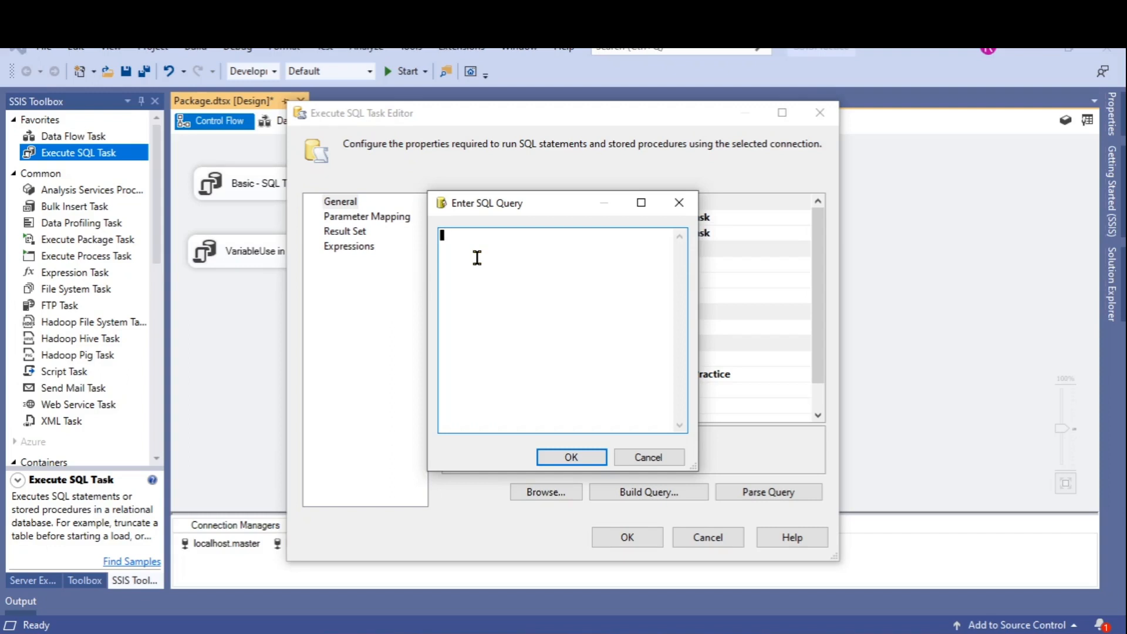
type("Sele")
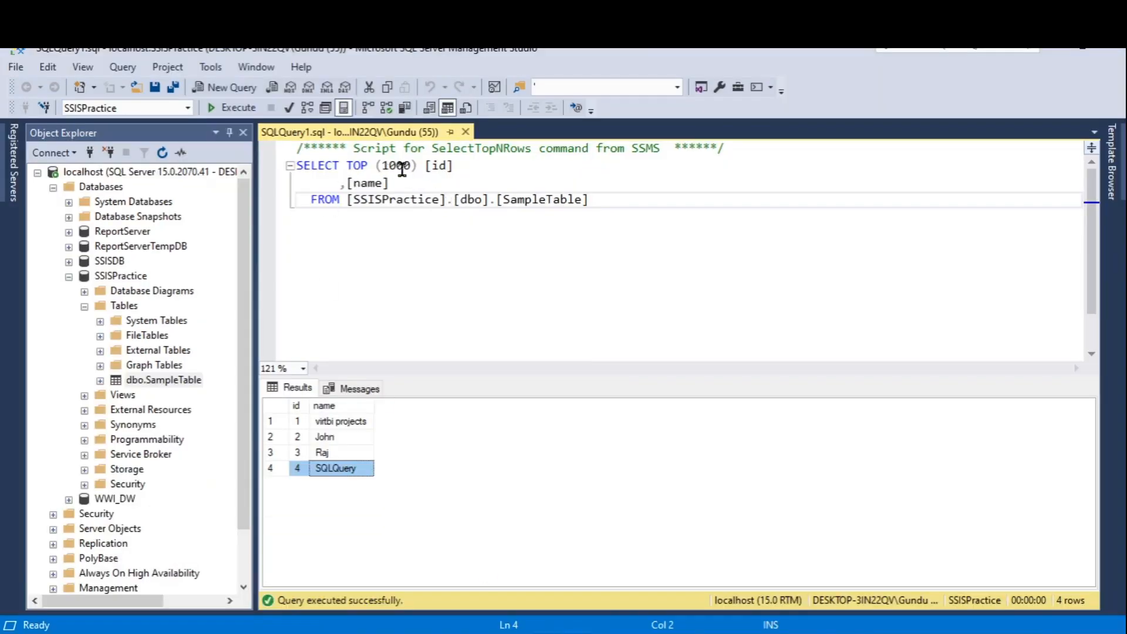
Step: Switch to SQL Server Management Studio and remove TOP (1000) from the SampleTable select query
left_click_drag(423, 165, 346, 165)
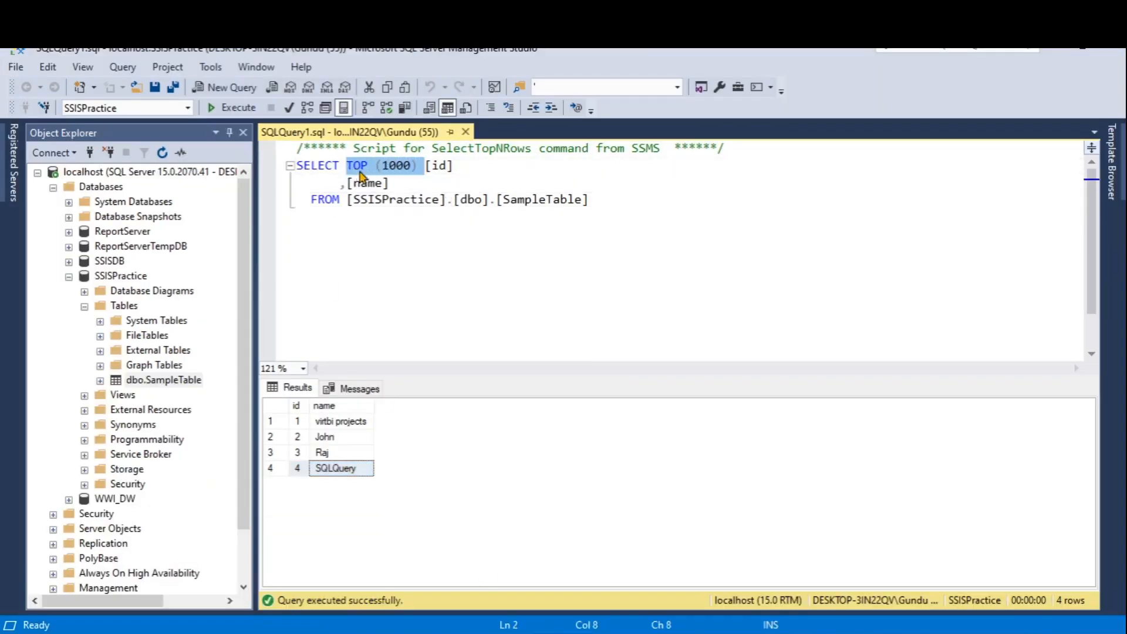
key("Home")
left_click_drag(347, 166, 413, 173)
left_click(397, 165)
double_click(398, 165)
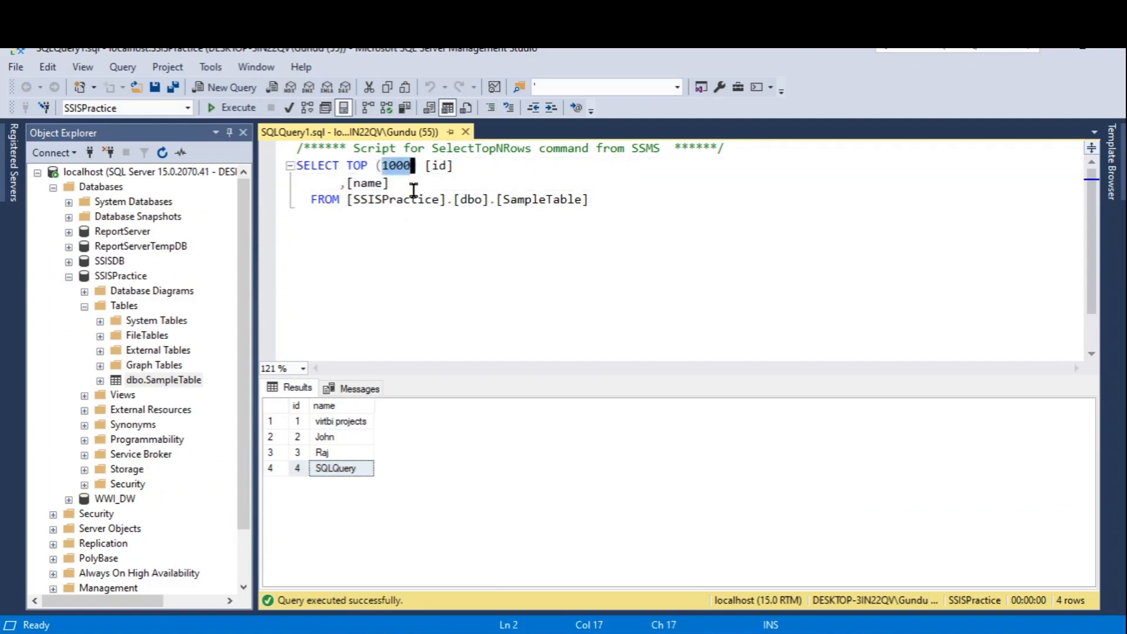
key("BackSpace")
key("BackSpace")
key("BackSpace")
key("BackSpace")
key("BackSpace")
key("BackSpace")
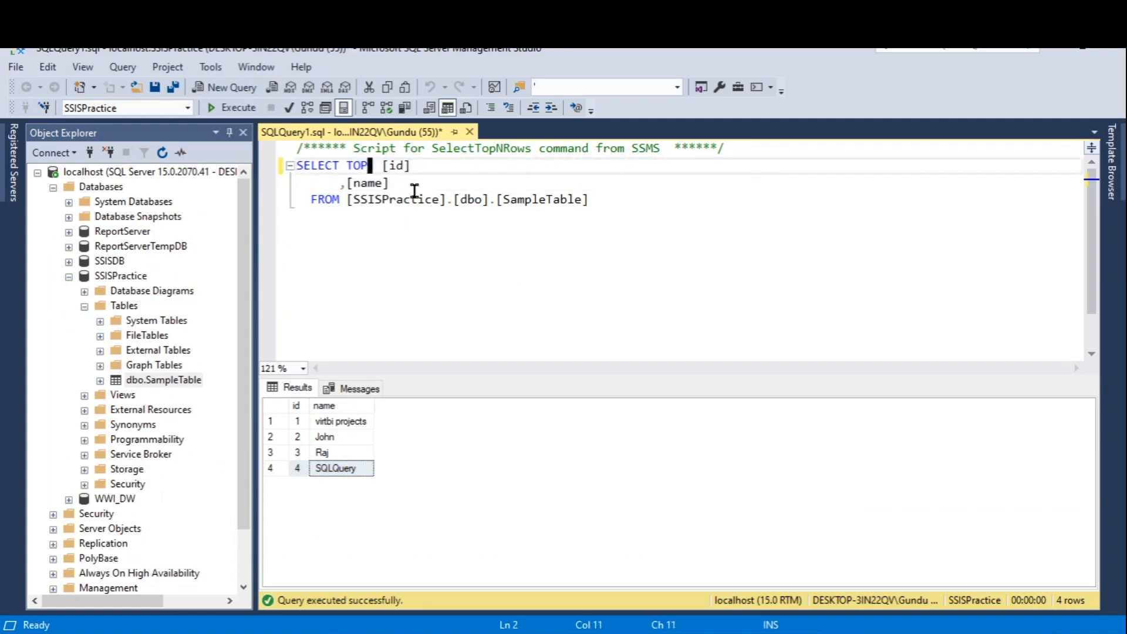
left_click(361, 170)
key("BackSpace")
key("BackSpace")
key("BackSpace")
key("Tab")
Step: Copy the id and name select query into the Visual Studio task's SQL statement, replacing the draft text, and accept it
left_click_drag(593, 204, 138, 162)
key("ctrl+c")
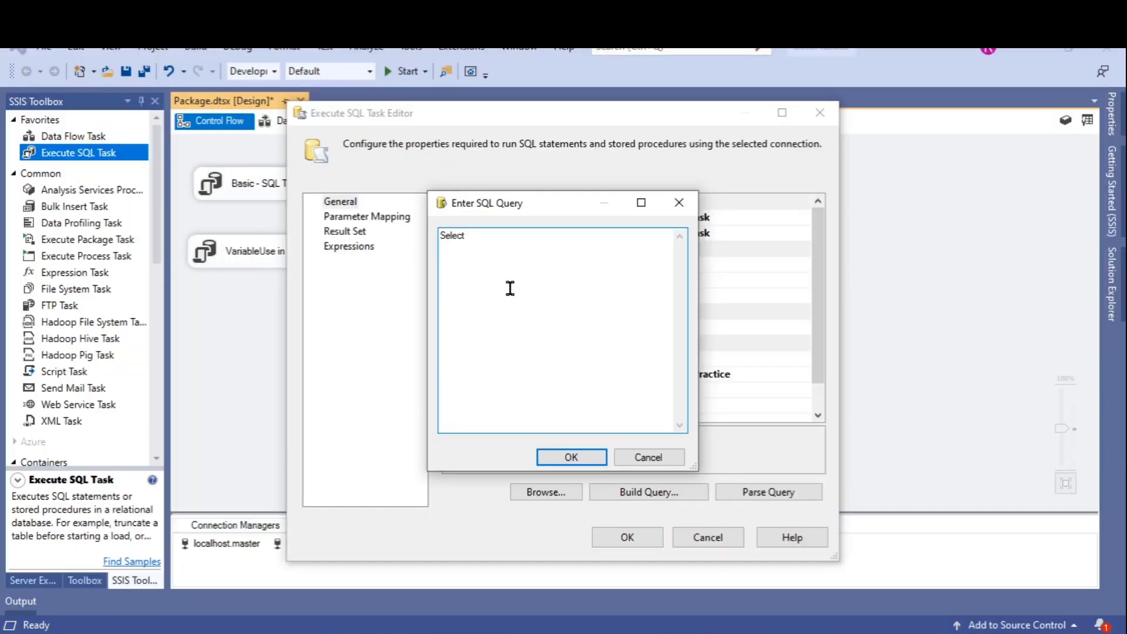
left_click_drag(524, 250, 241, 216)
key("ctrl+v")
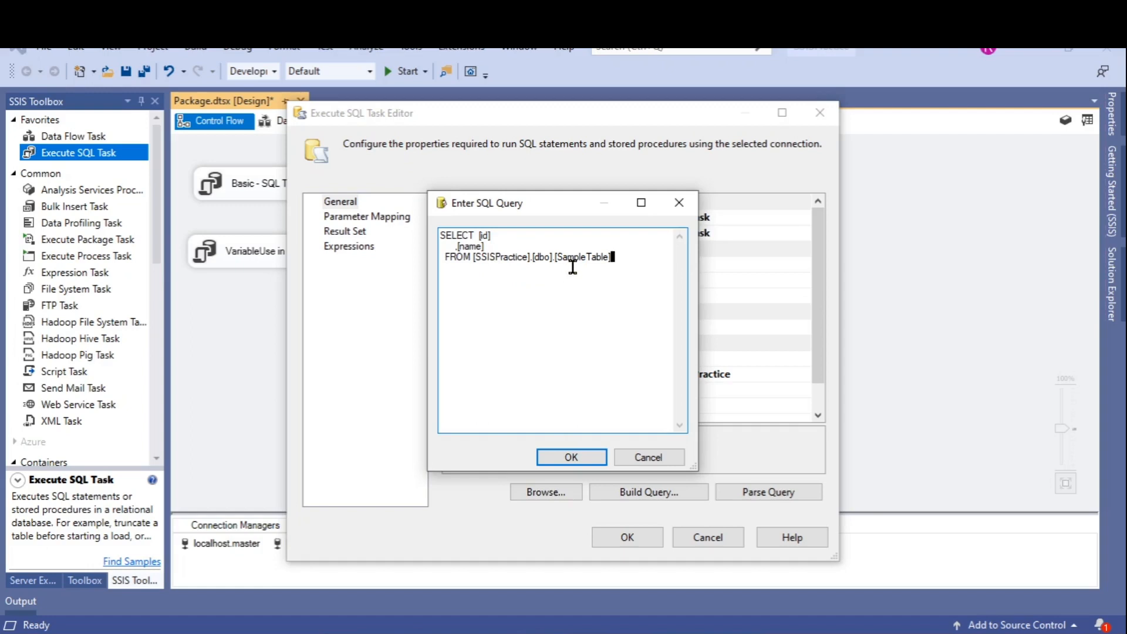
left_click(572, 458)
Step: Set the task's ResultSet to Full result set
scroll(694, 402, "down", 1)
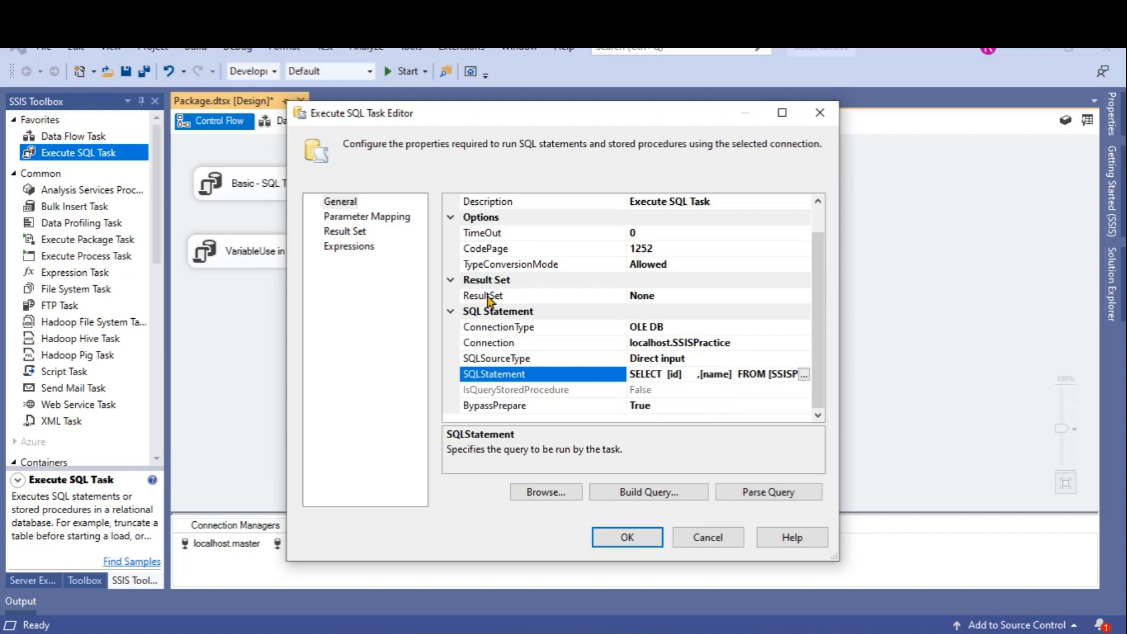
left_click(747, 295)
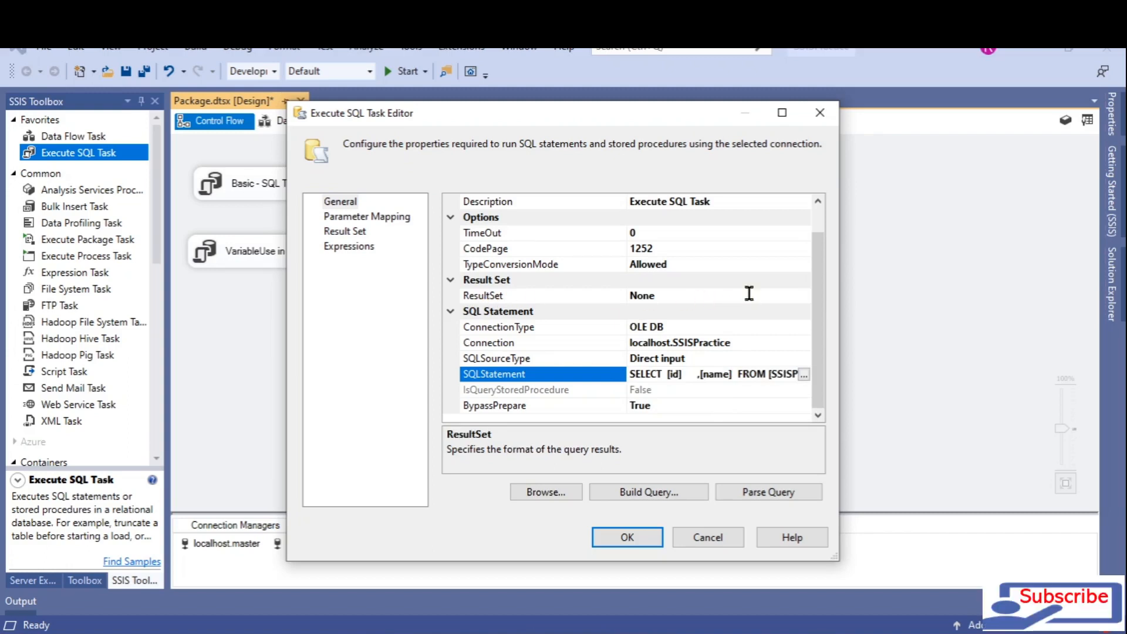
left_click(803, 296)
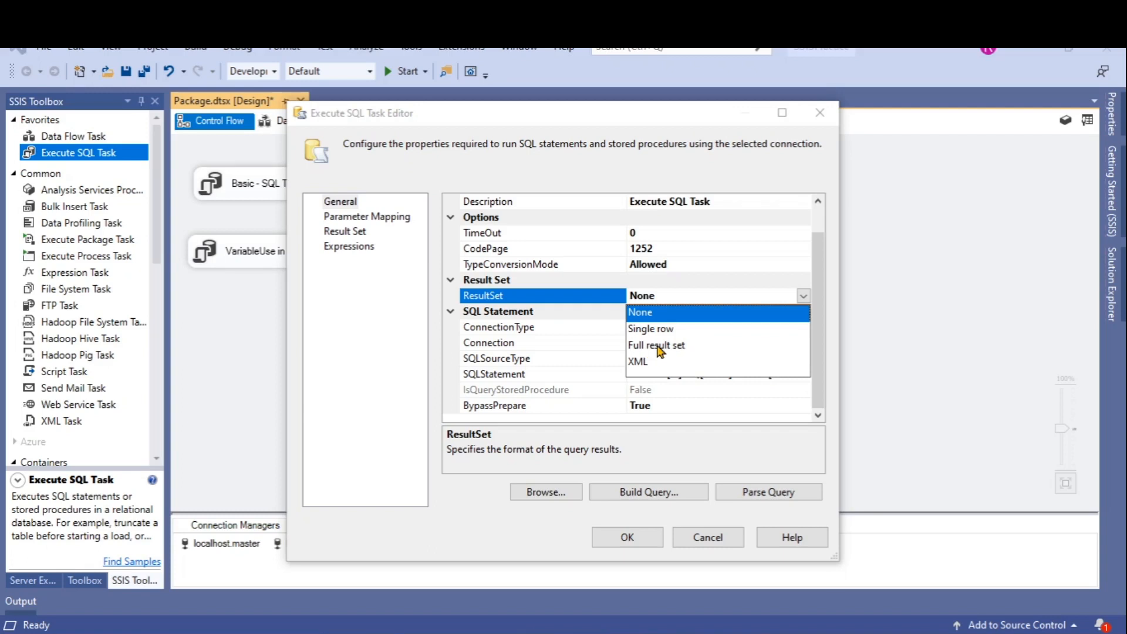
left_click(660, 347)
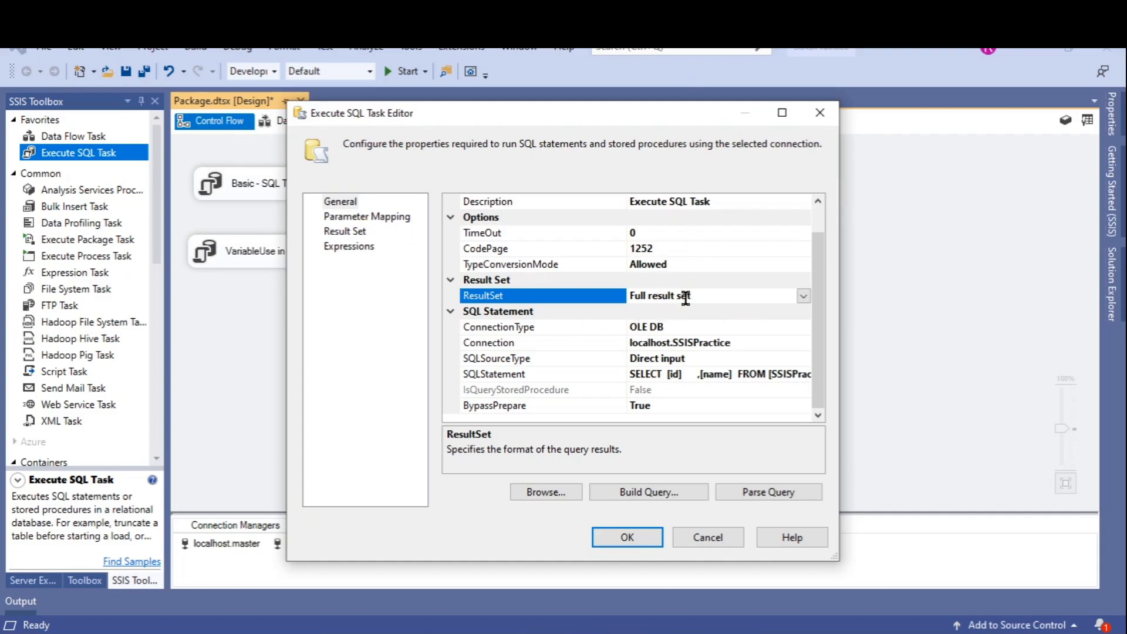
Step: Add a result set mapping to the task and set its result name to 0
left_click(339, 233)
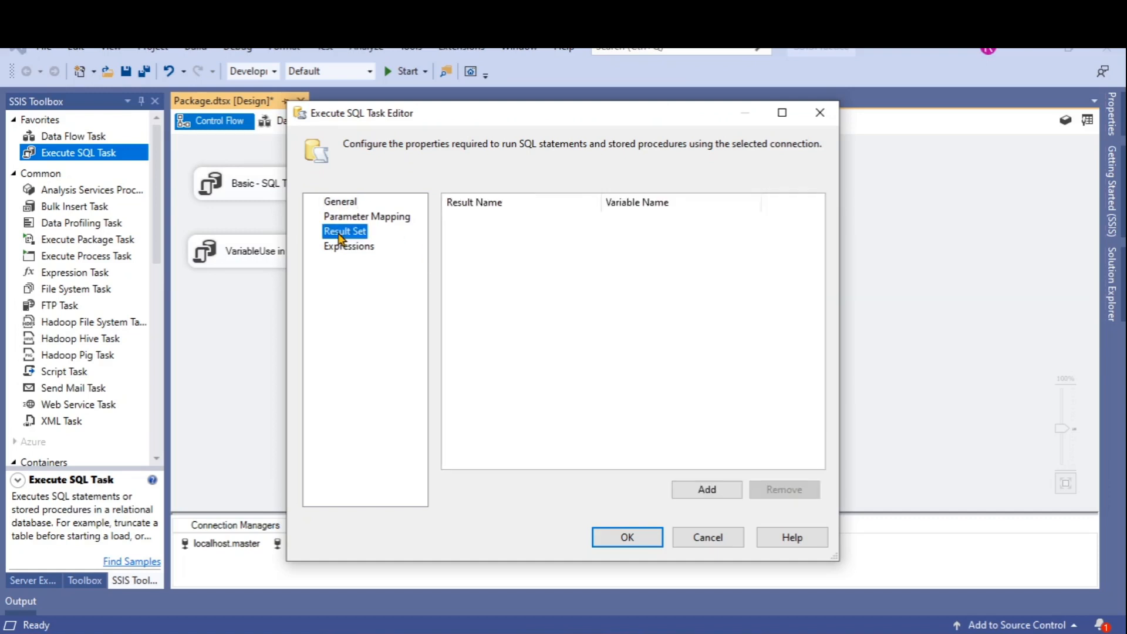
left_click(707, 491)
left_click(532, 222)
left_click_drag(558, 222, 439, 215)
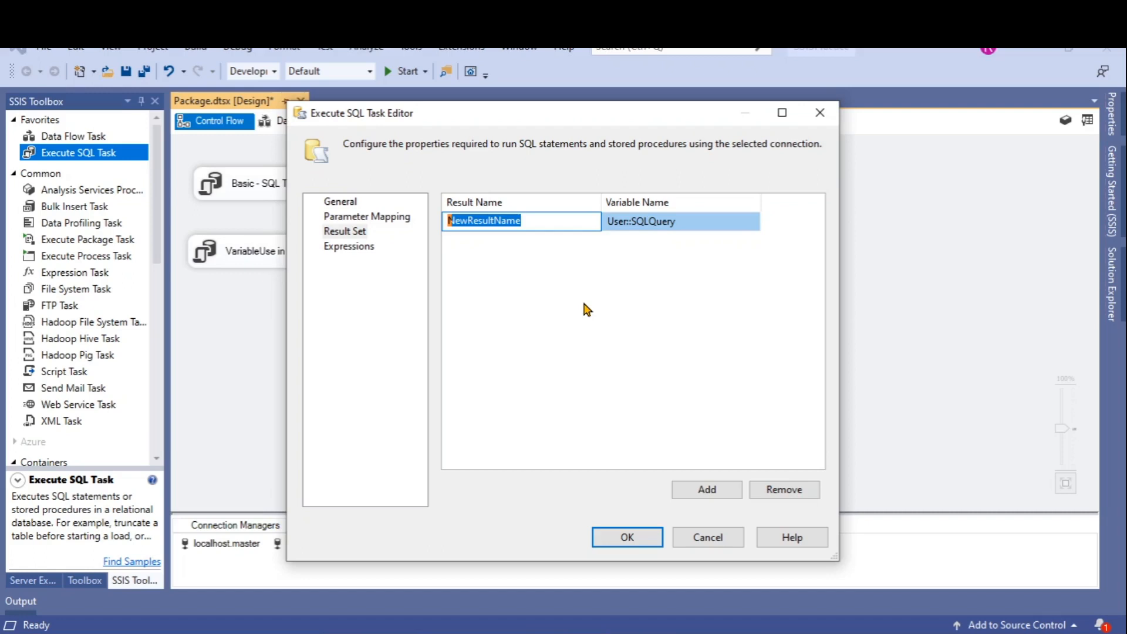
type("0")
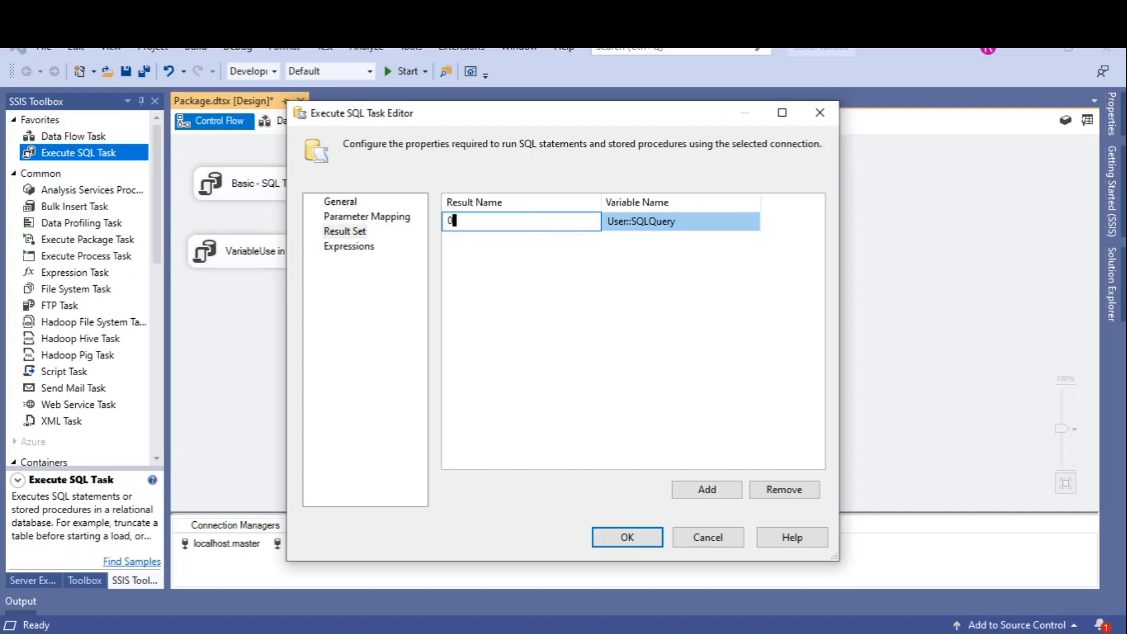
Step: Map result 0 to a new package-level variable SQLResult of type Object and accept the task settings
left_click(703, 223)
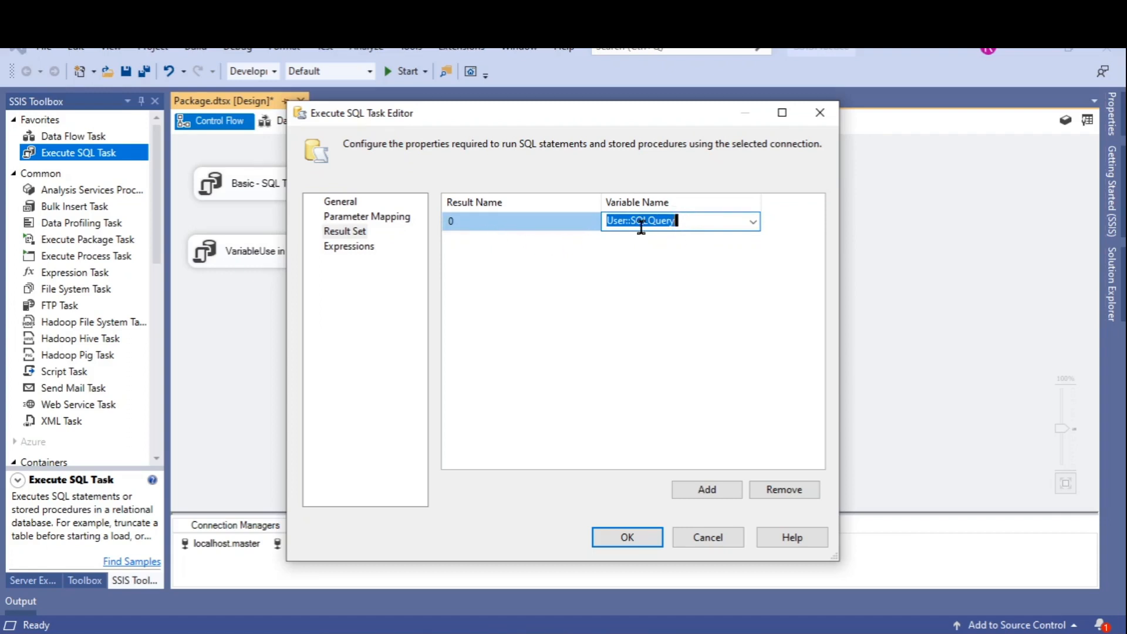
left_click(752, 222)
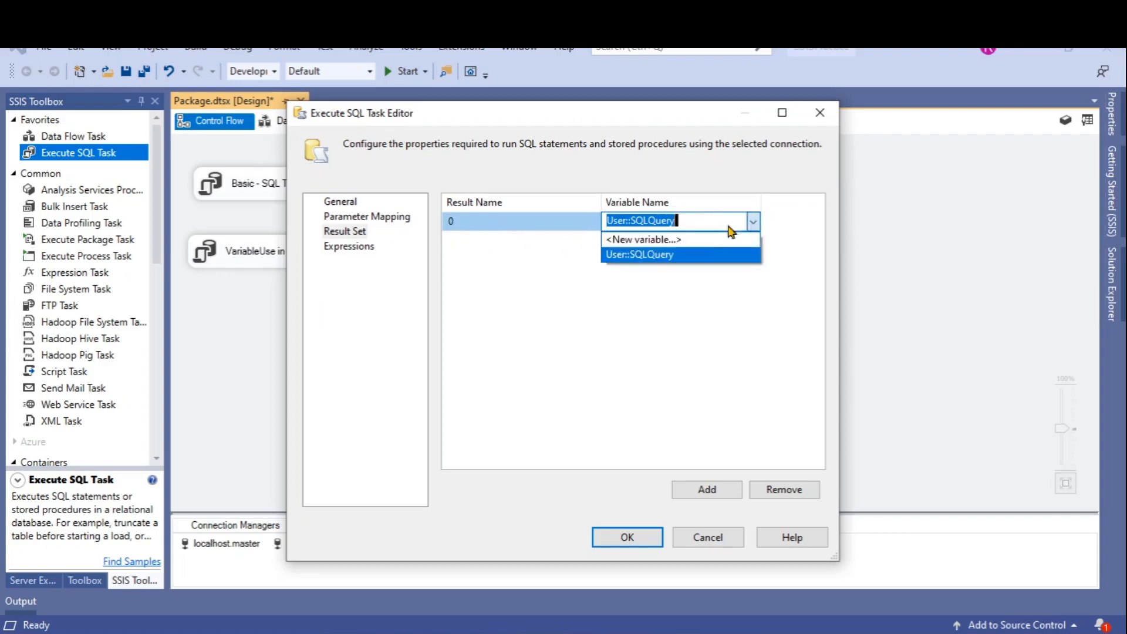
left_click(645, 240)
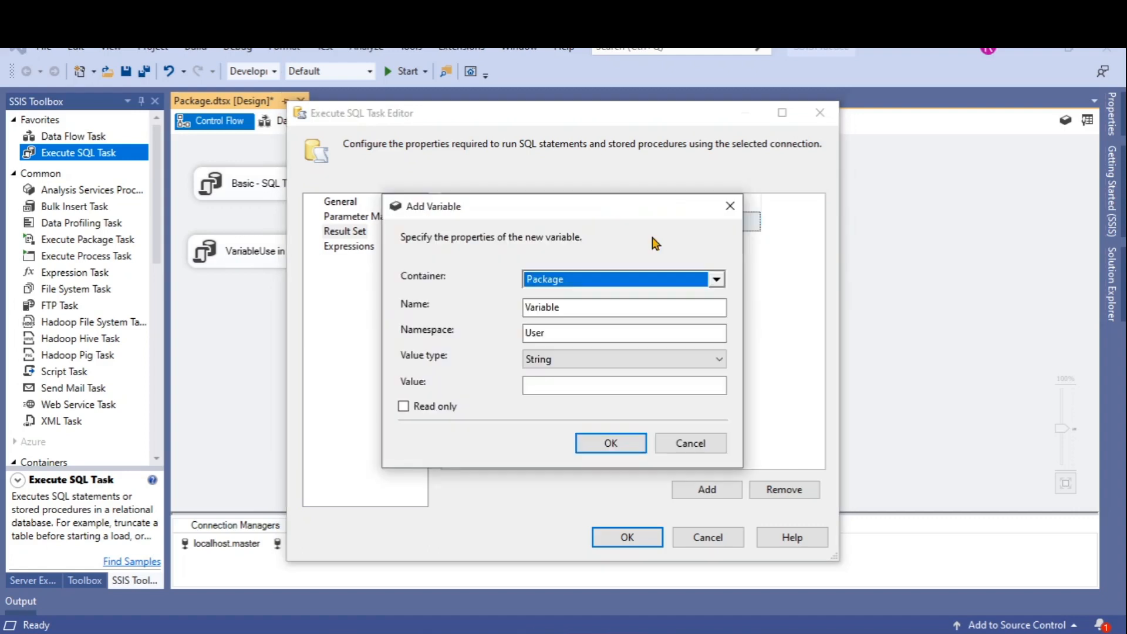
left_click(607, 307)
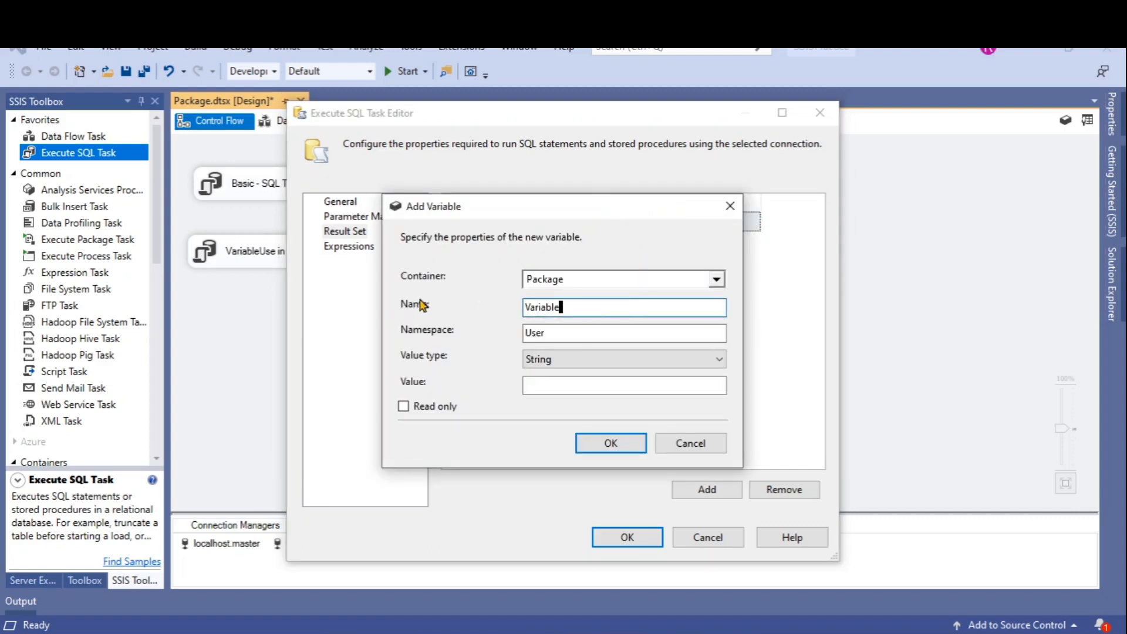
left_click_drag(575, 310, 503, 301)
type("SQLResult")
left_click(638, 334)
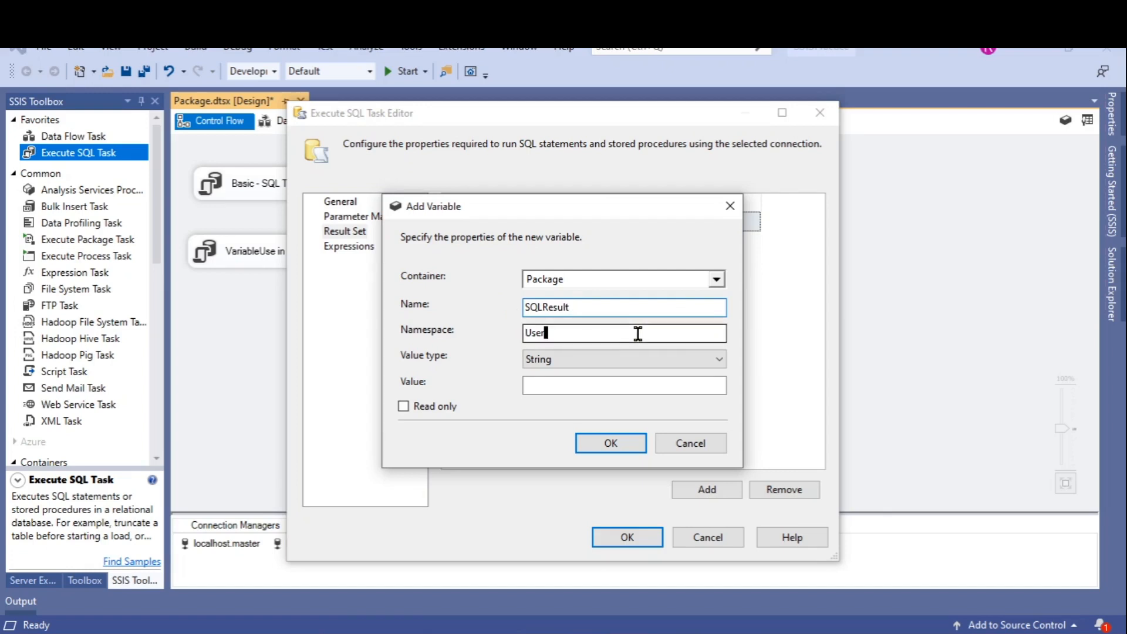
left_click(718, 368)
left_click(583, 499)
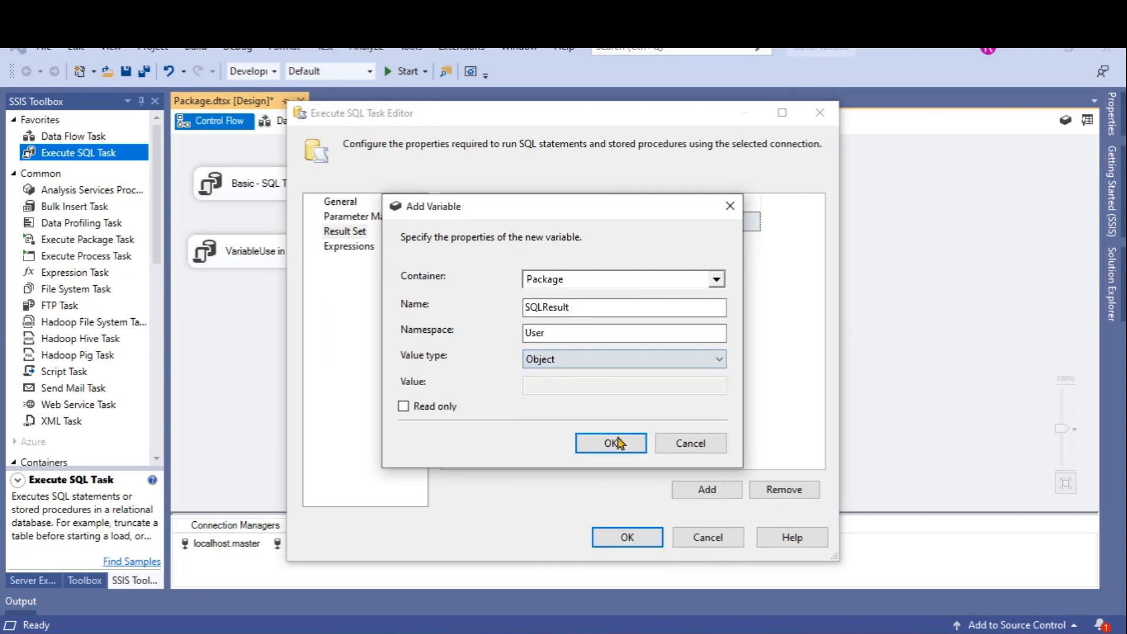
left_click(607, 444)
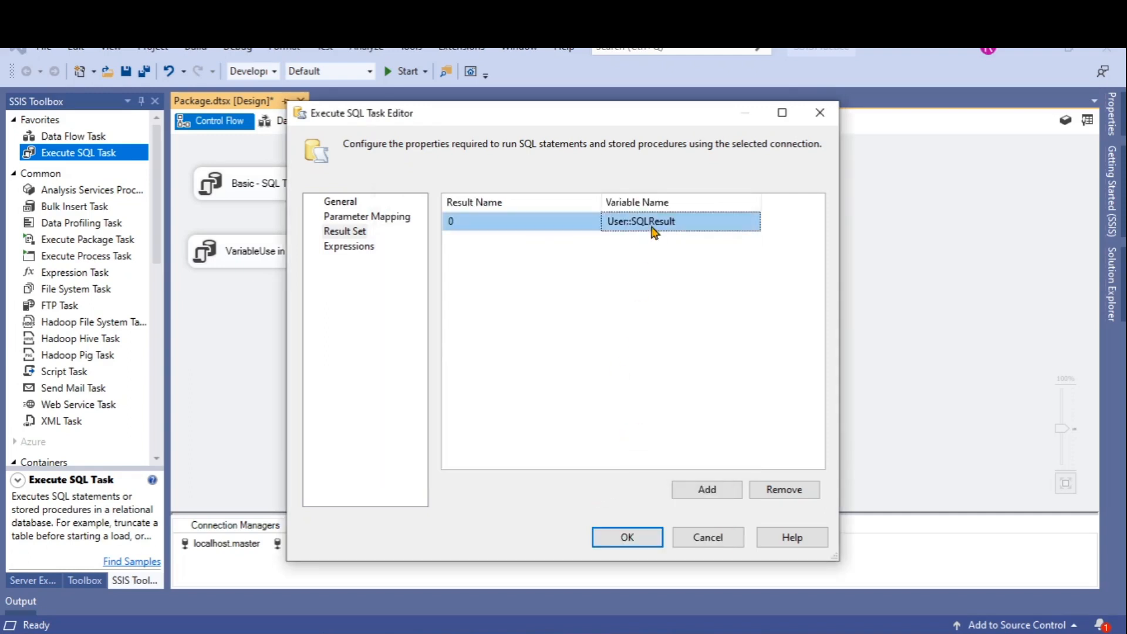
left_click(637, 542)
left_click(507, 318)
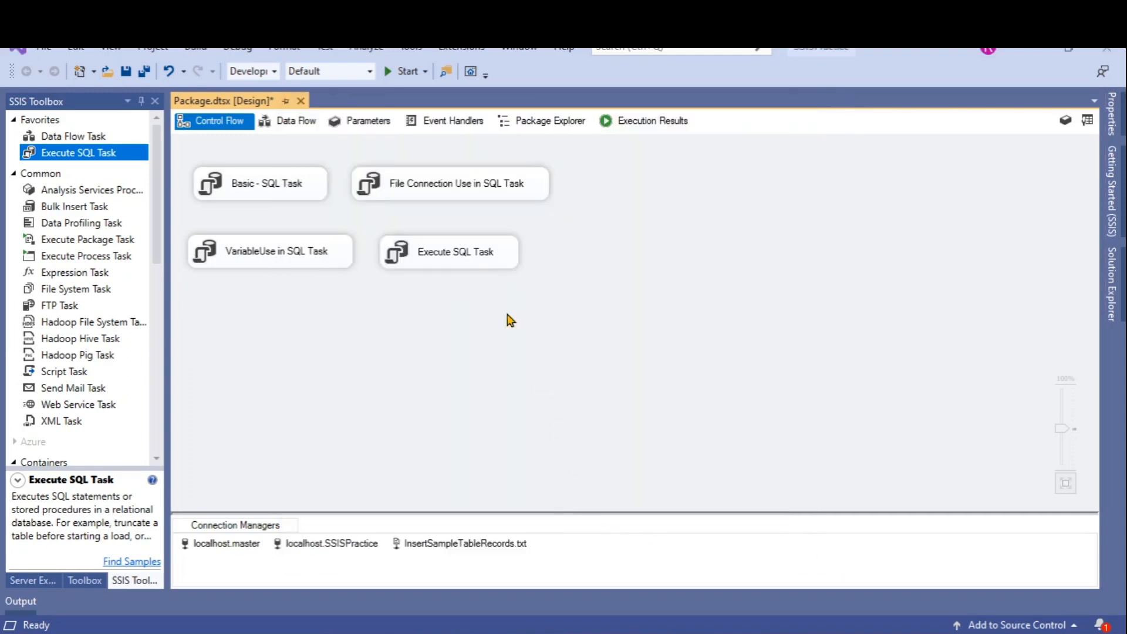
Step: Execute the new Execute SQL Task on its own
right_click(459, 260)
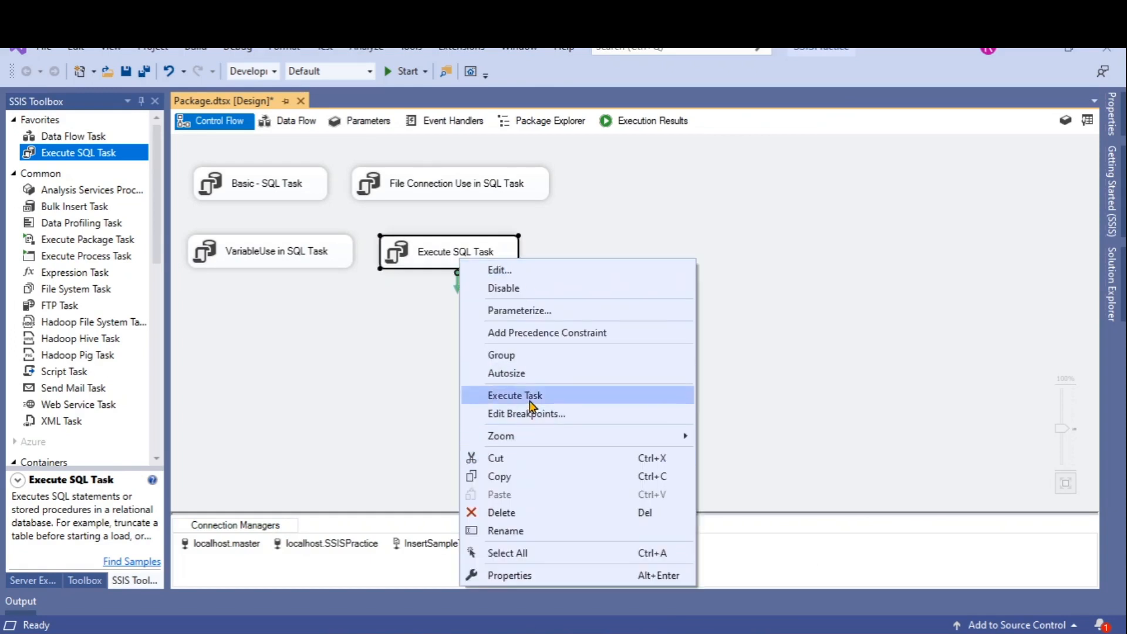
left_click(497, 396)
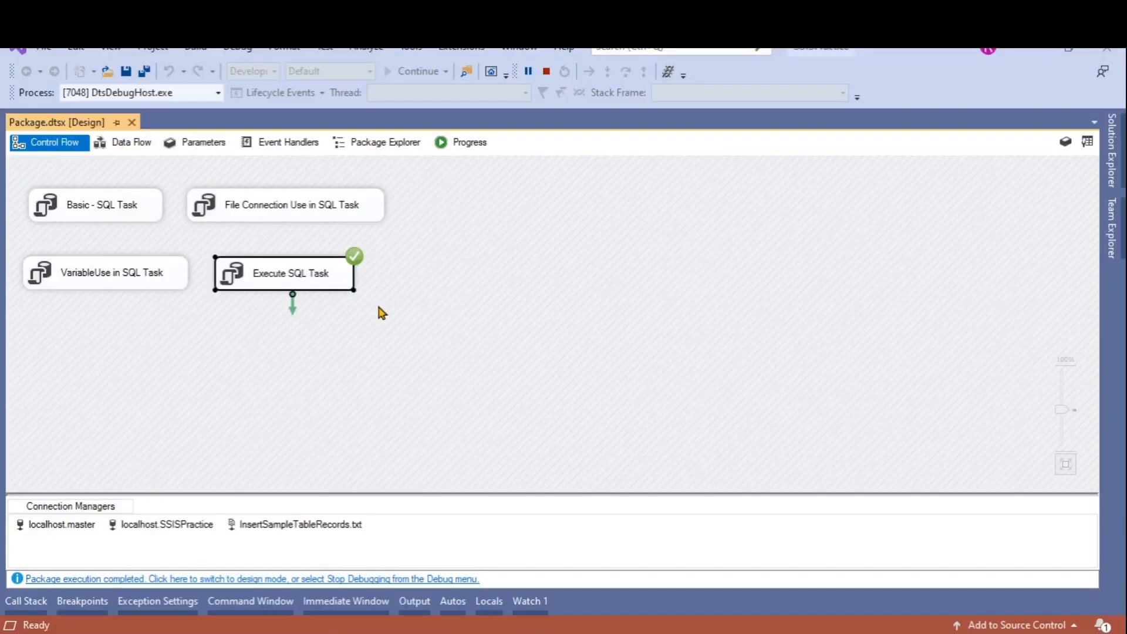
left_click(382, 313)
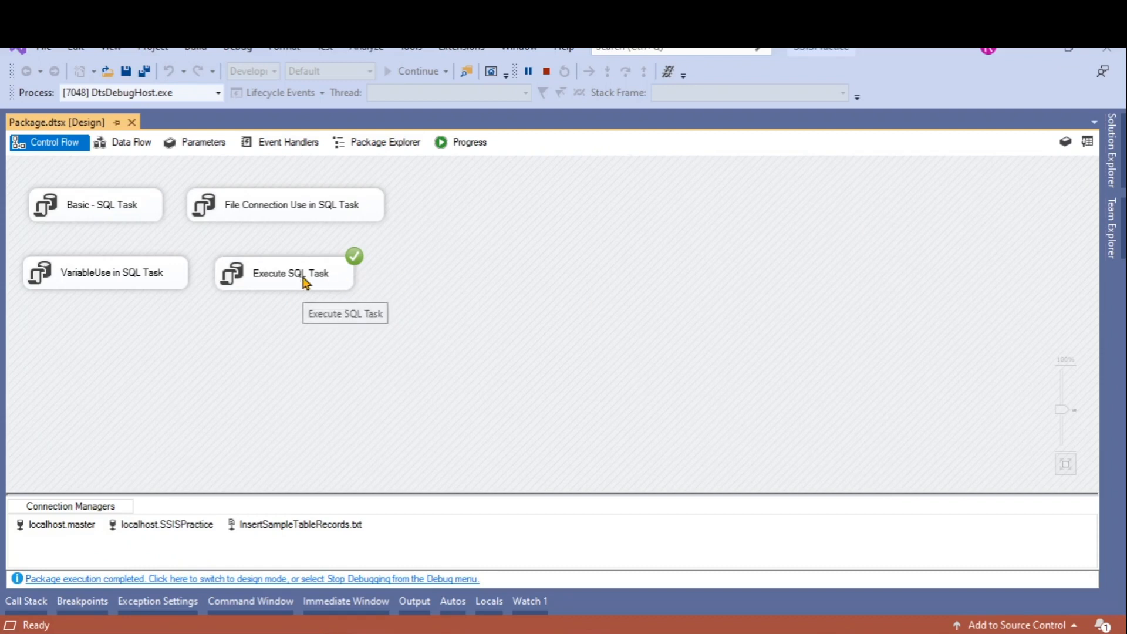
Step: Stop debugging and open the result set mapping of the task that was just executed
left_click(546, 71)
double_click(468, 254)
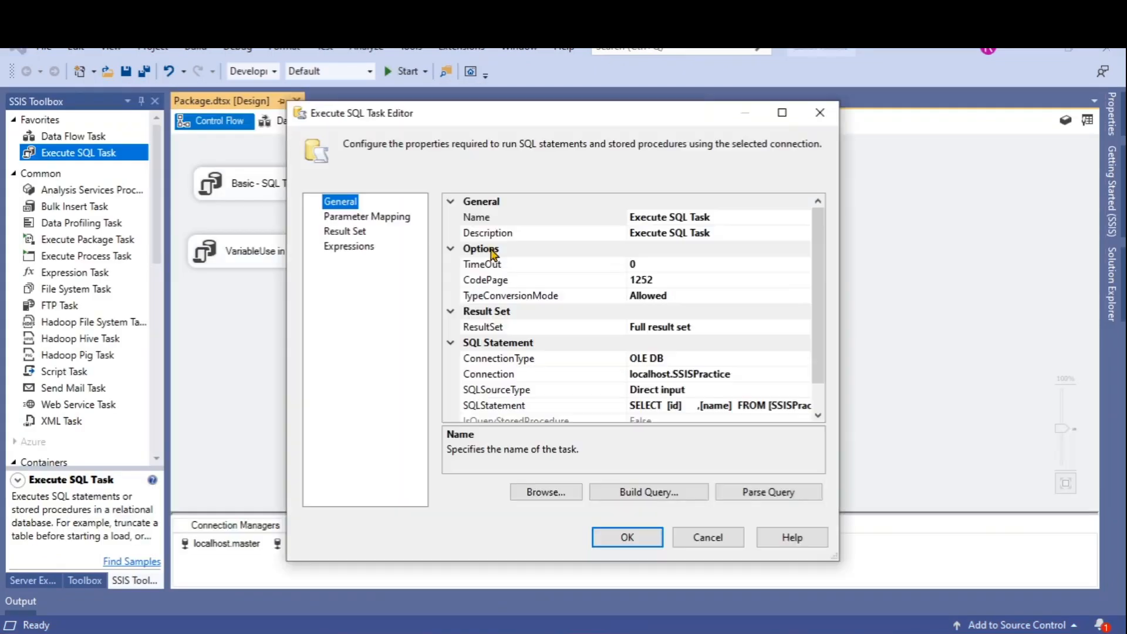
left_click(348, 232)
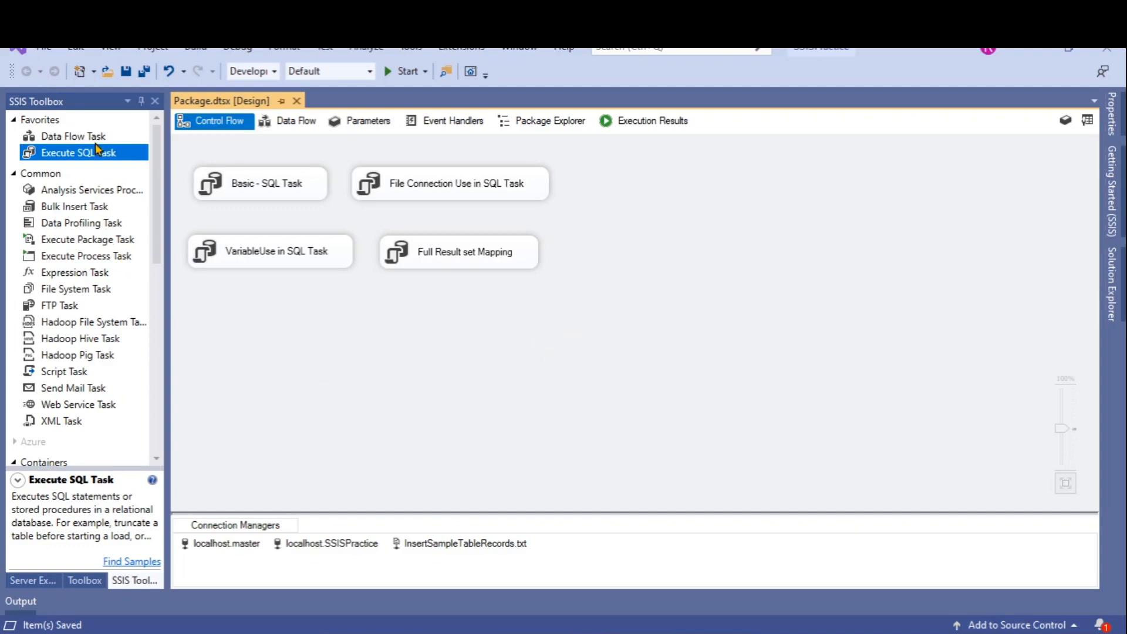
Step: Add another Execute SQL Task below the VariableUse task and set its connection to localhost.SSISPractice
left_click_drag(68, 151, 254, 335)
double_click(289, 330)
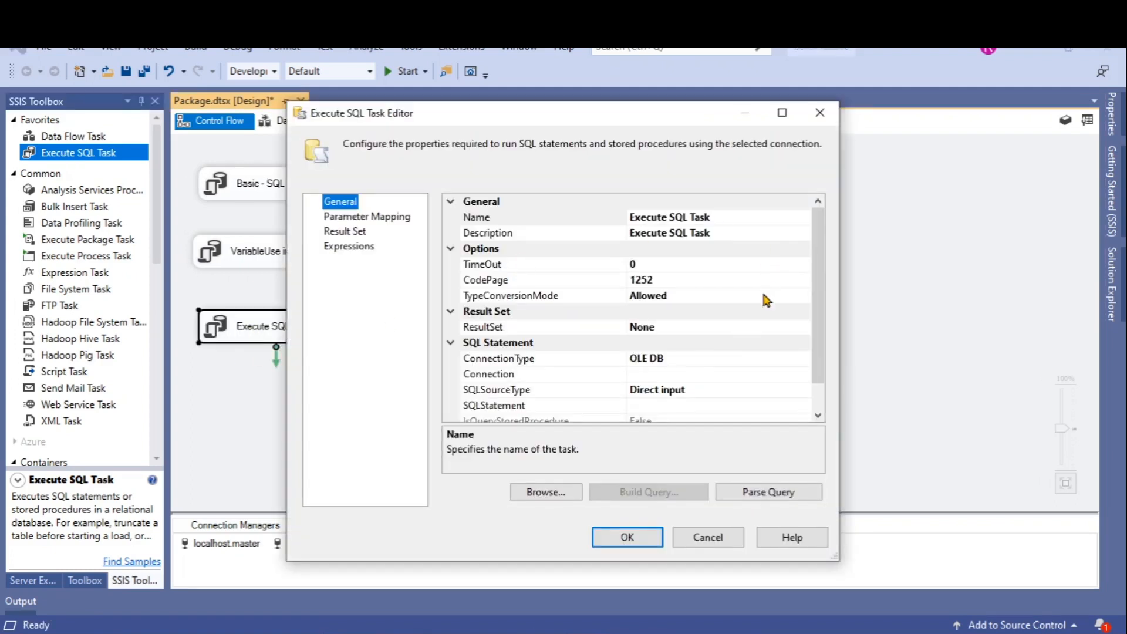
left_click(741, 375)
left_click(801, 374)
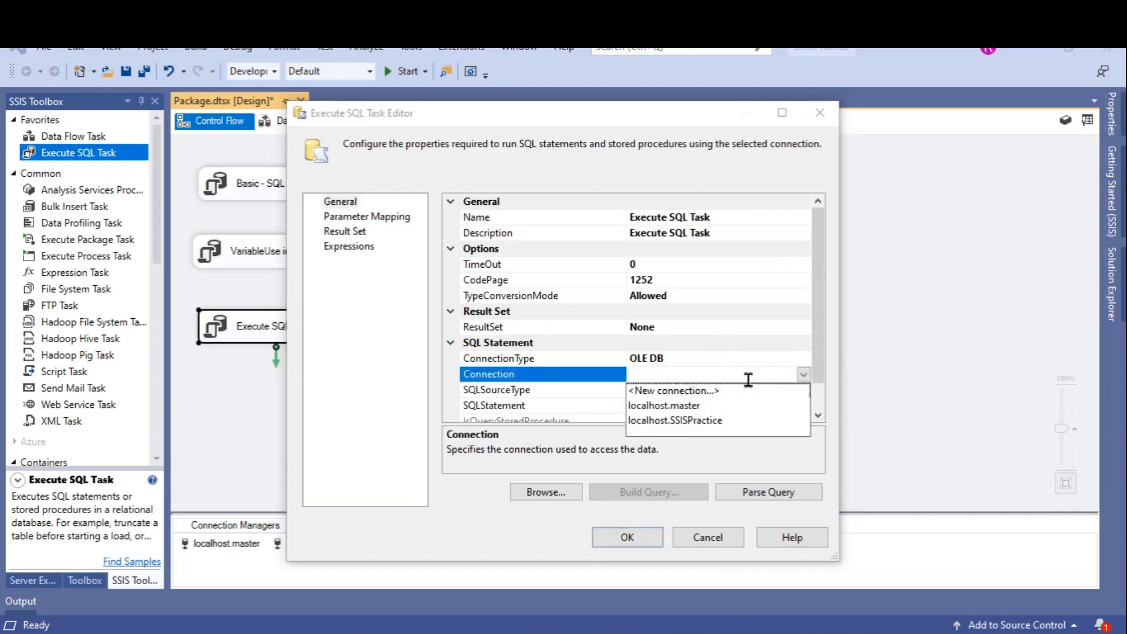
left_click(675, 421)
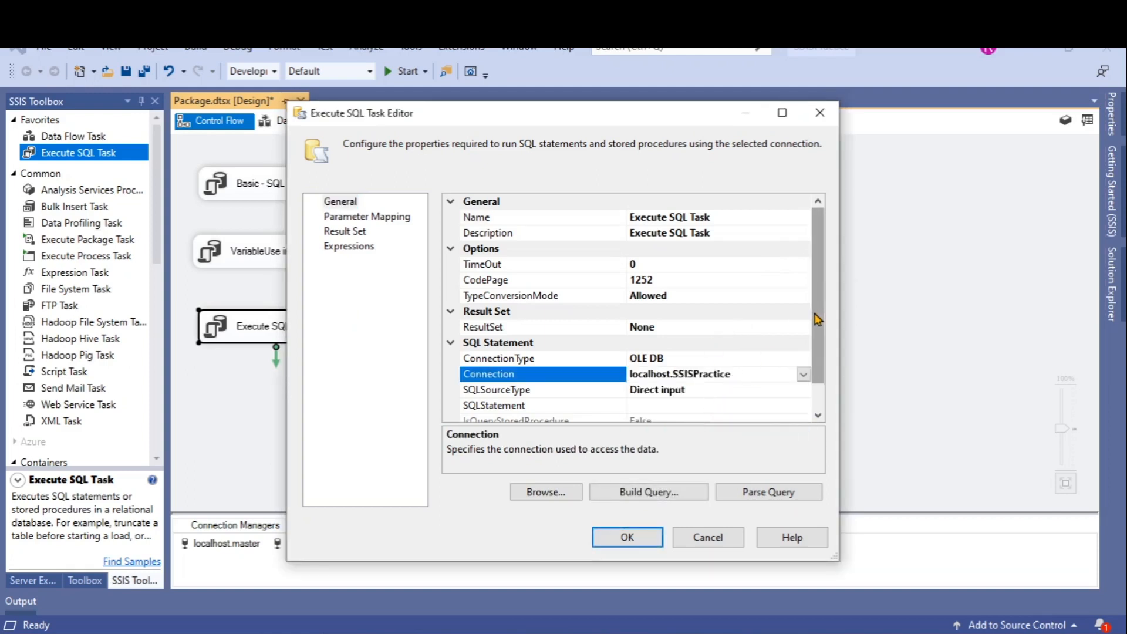
scroll(817, 318, "down", 1)
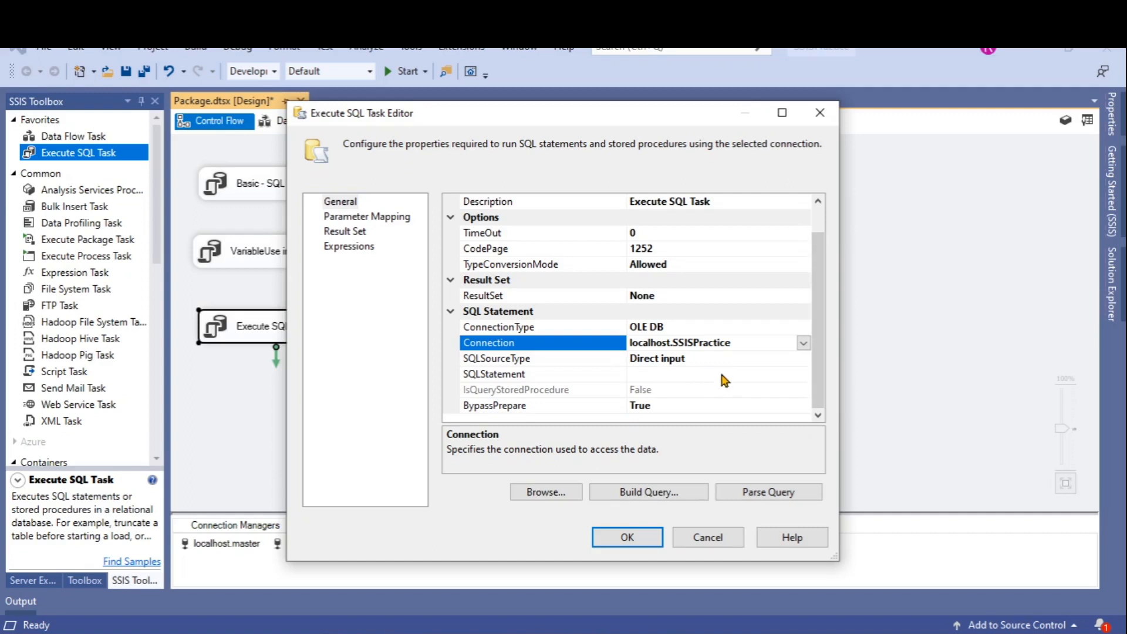
left_click(724, 375)
left_click(803, 373)
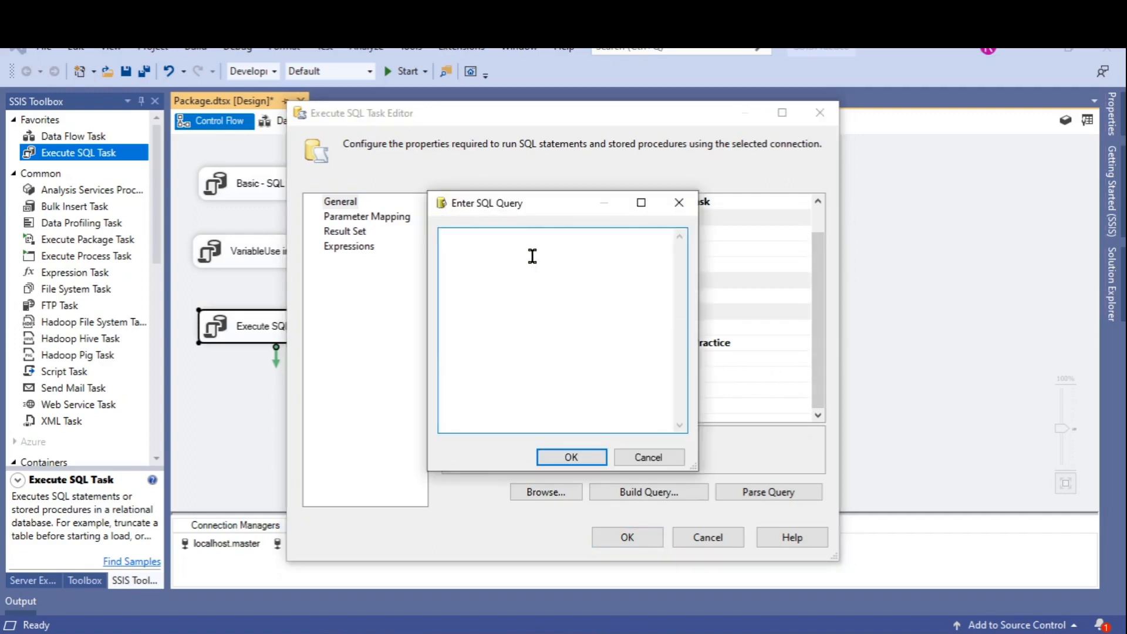
left_click(648, 461)
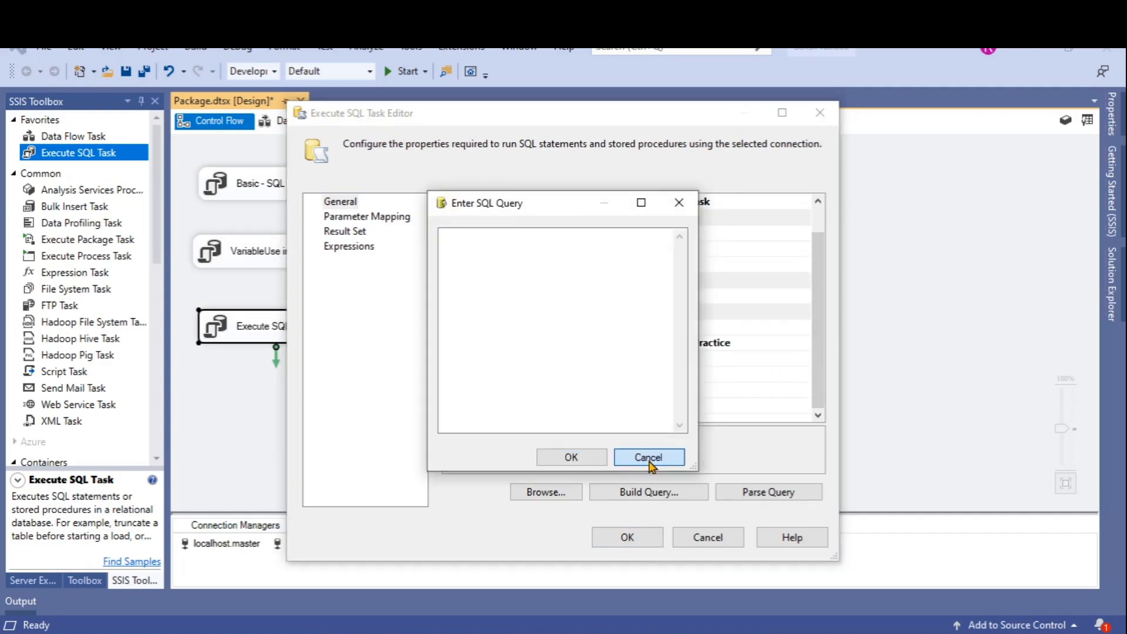
left_click(793, 296)
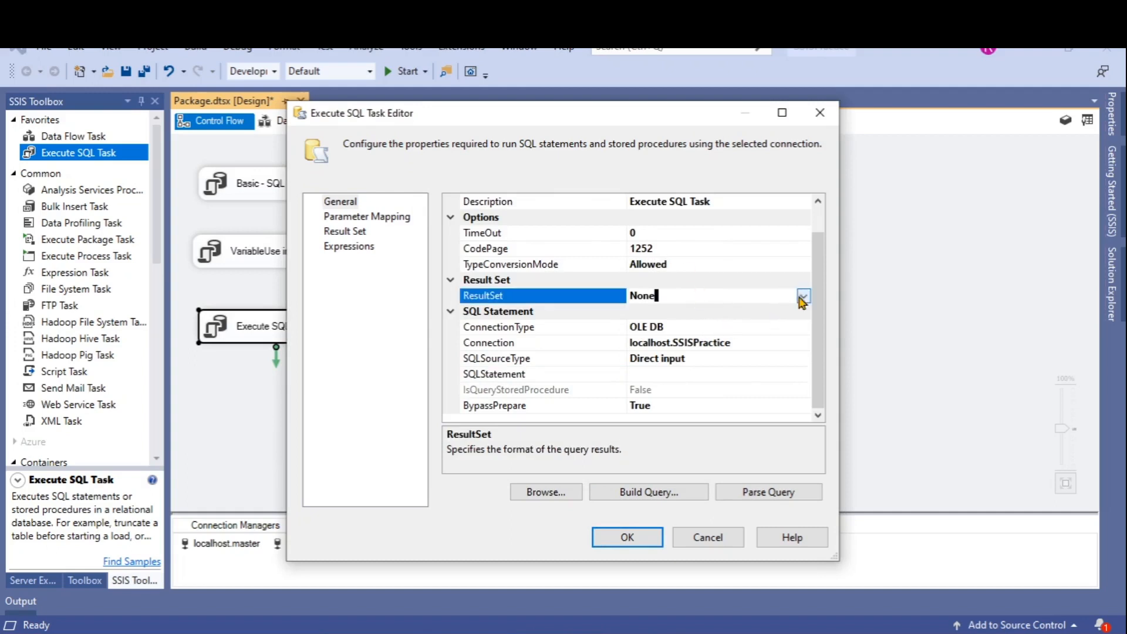
left_click(802, 297)
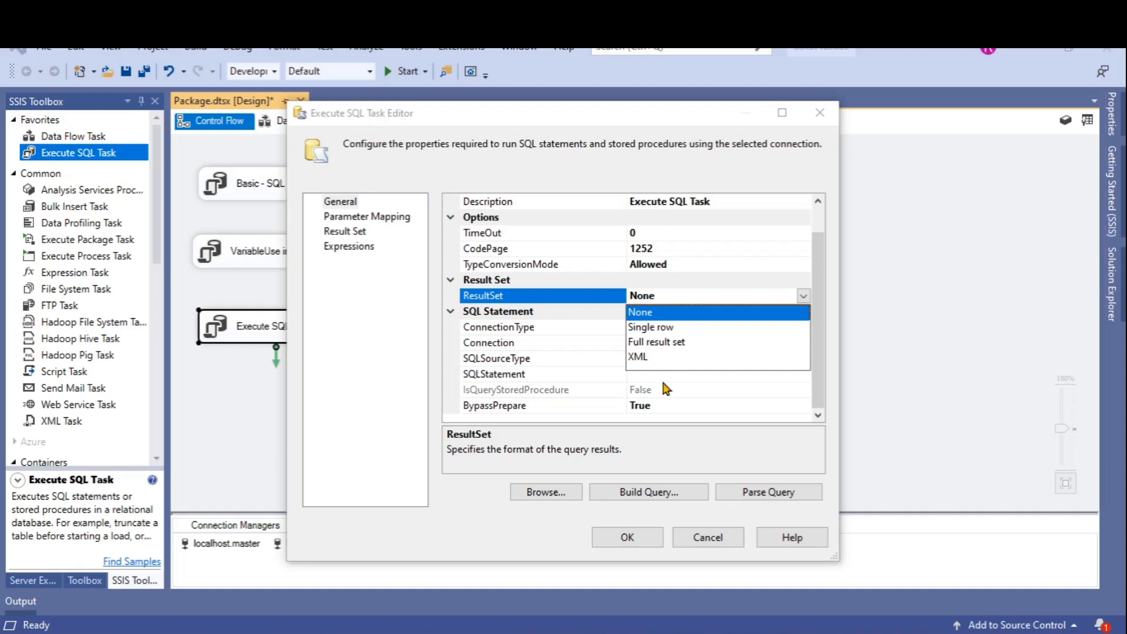
left_click(684, 379)
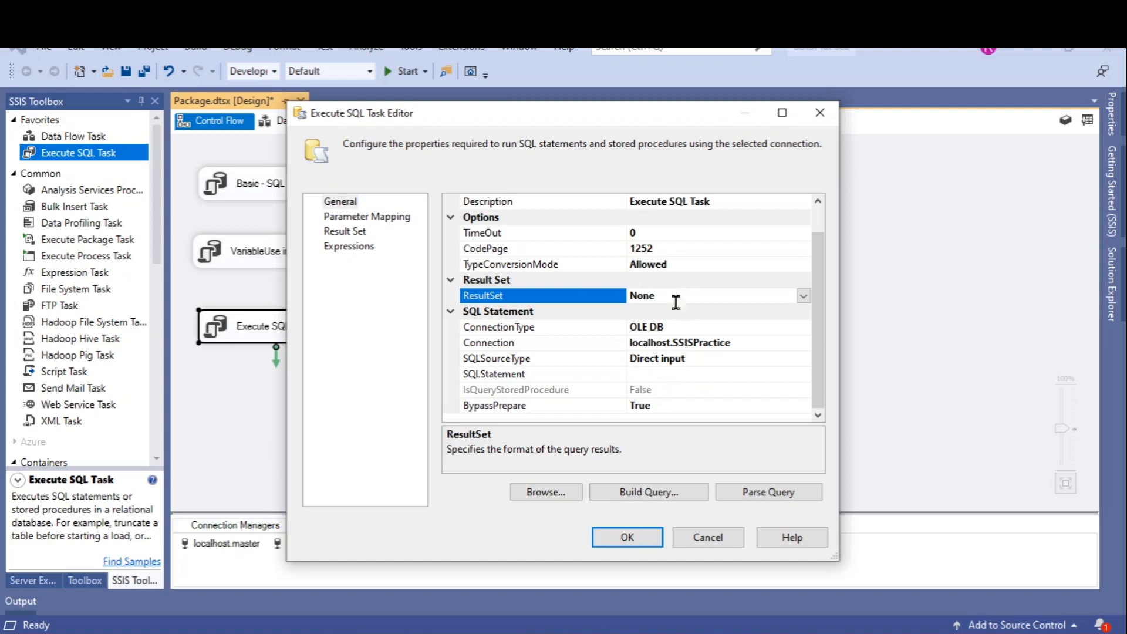
Step: Set the task's SQL statement to SELECT Top 1 [id], [name] FROM [SSISPractice].[dbo].[SampleTable]
left_click(663, 378)
left_click(804, 379)
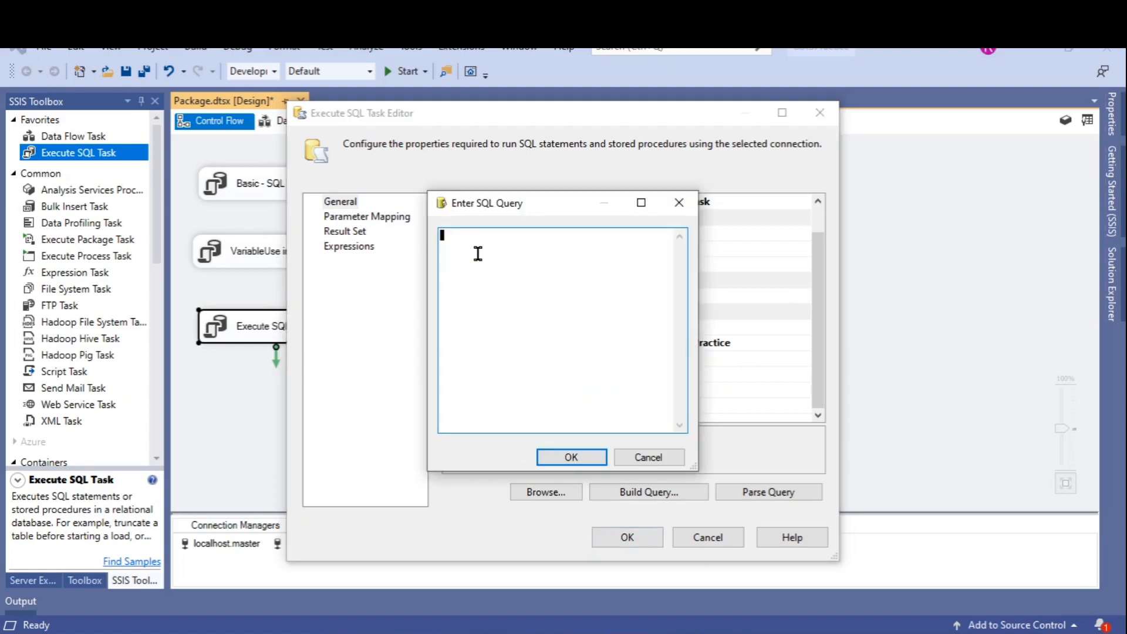
type("SELECT [id]       ,[name]   FROM [SSISPractice].[dbo].[SampleTable]")
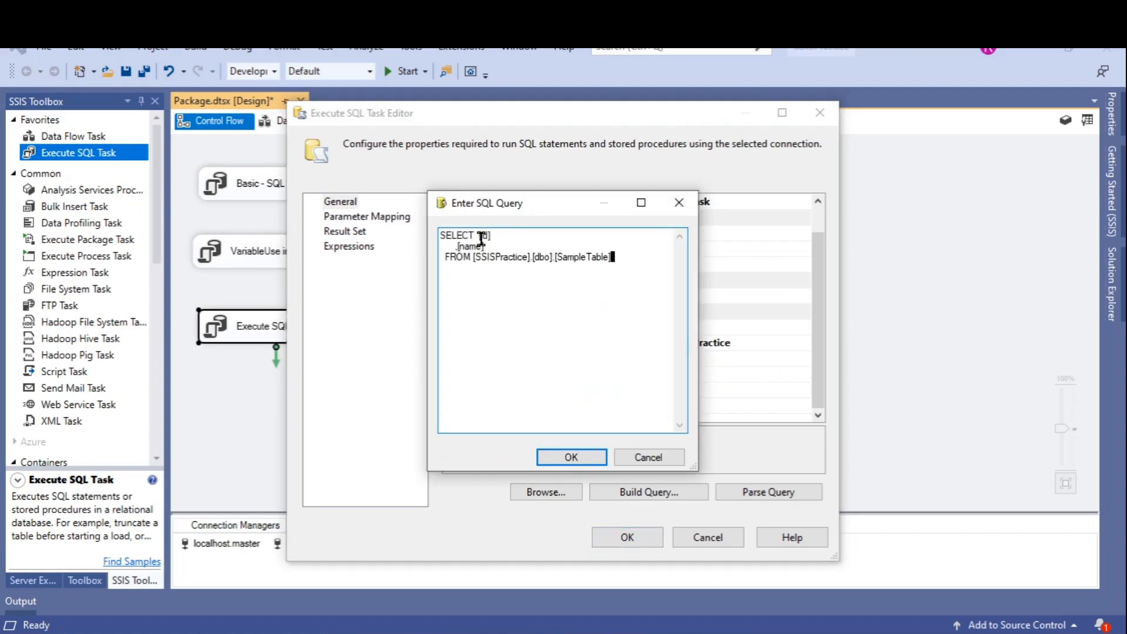
left_click(477, 235)
type("Top 1")
left_click(594, 459)
Step: Set the new task's ResultSet to Single row
left_click(757, 296)
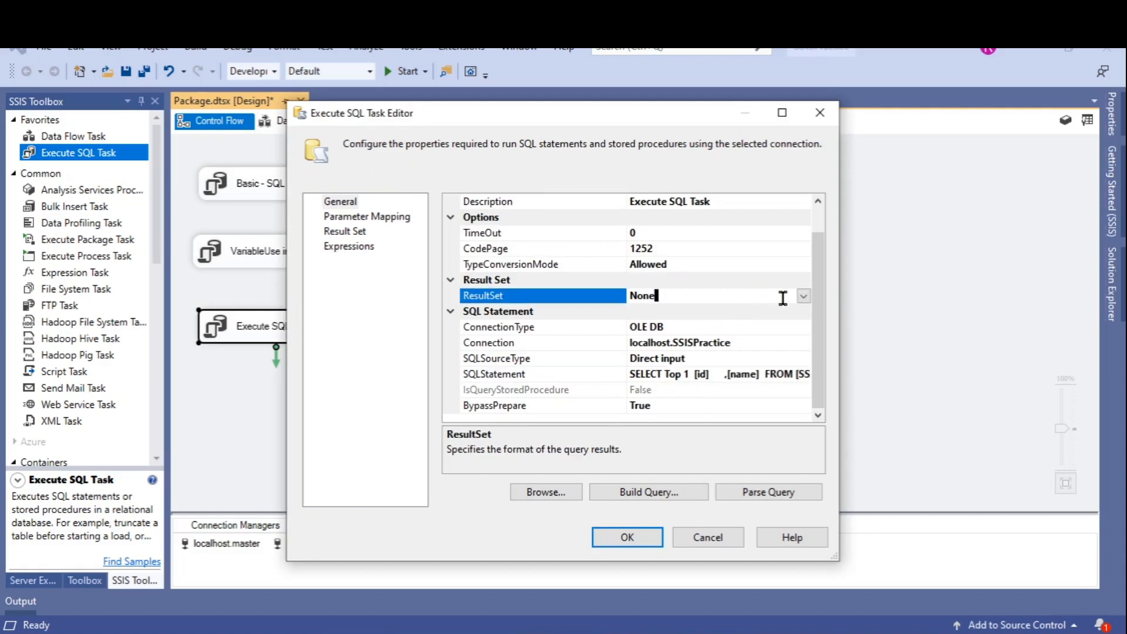
left_click(803, 296)
left_click(669, 326)
Step: Add a result set mapping to the single-row task
left_click(346, 234)
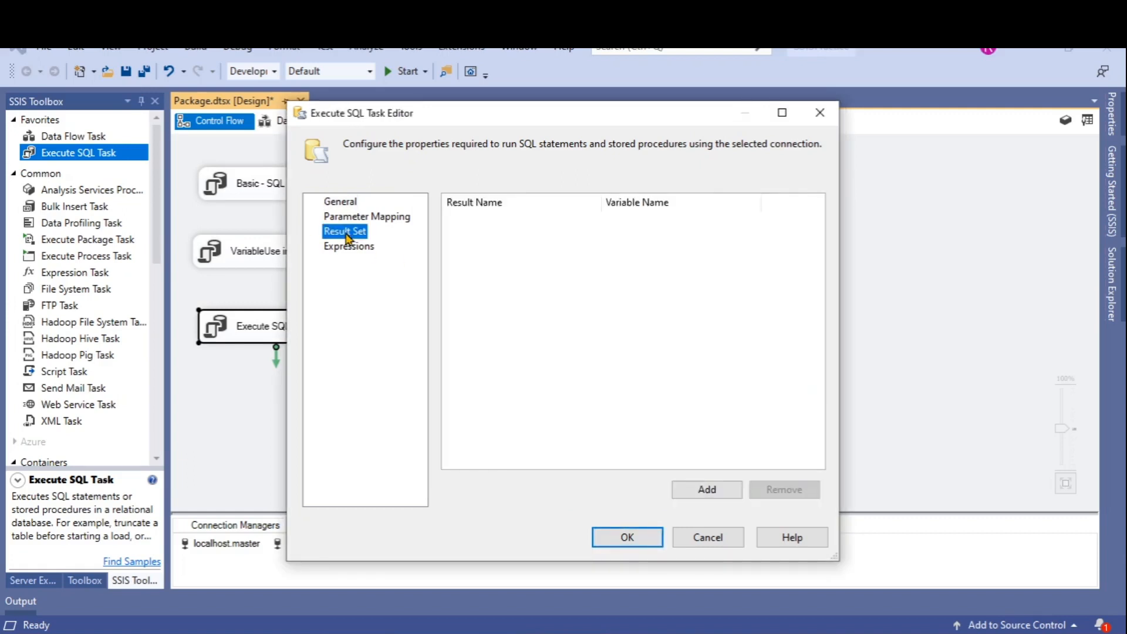
left_click(721, 487)
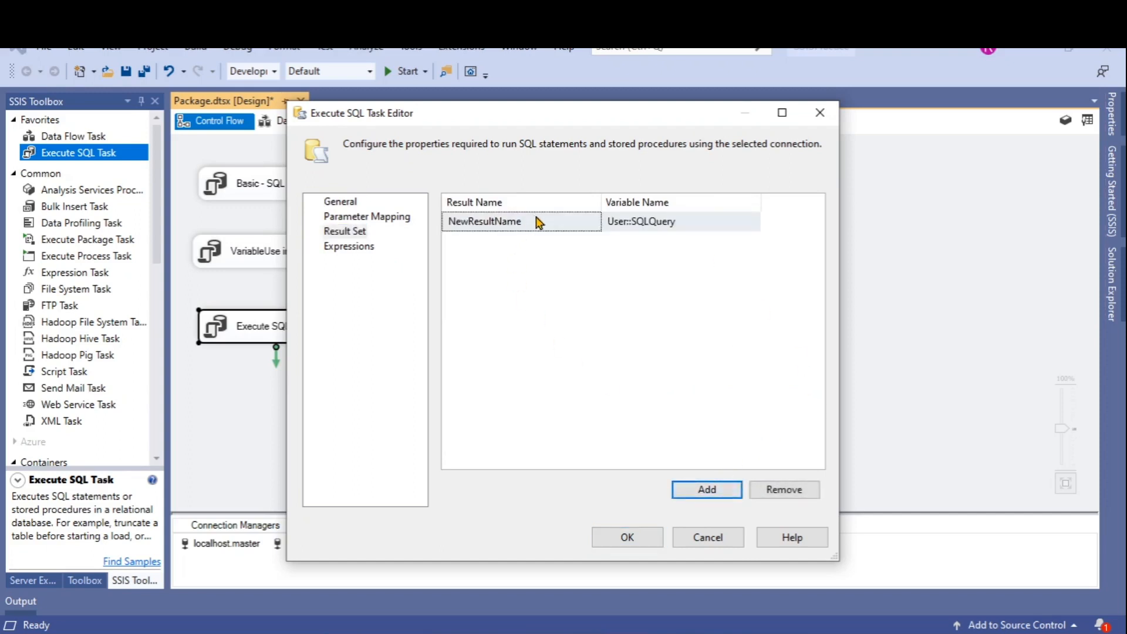
Step: Rename the result set entry from its default name to Id
left_click(560, 214)
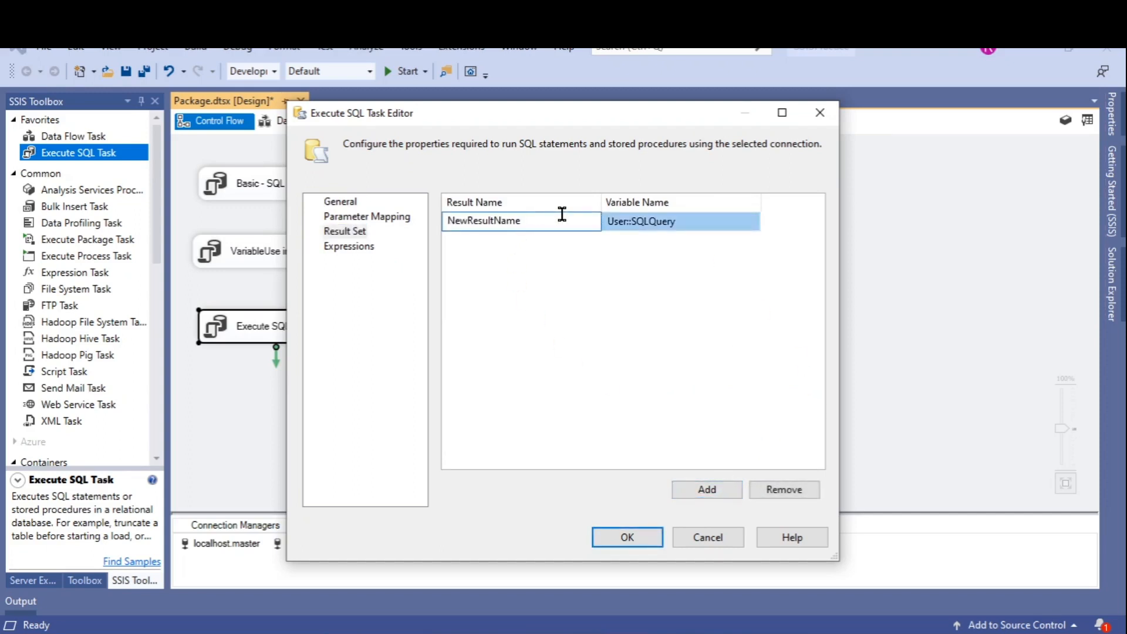
double_click(561, 214)
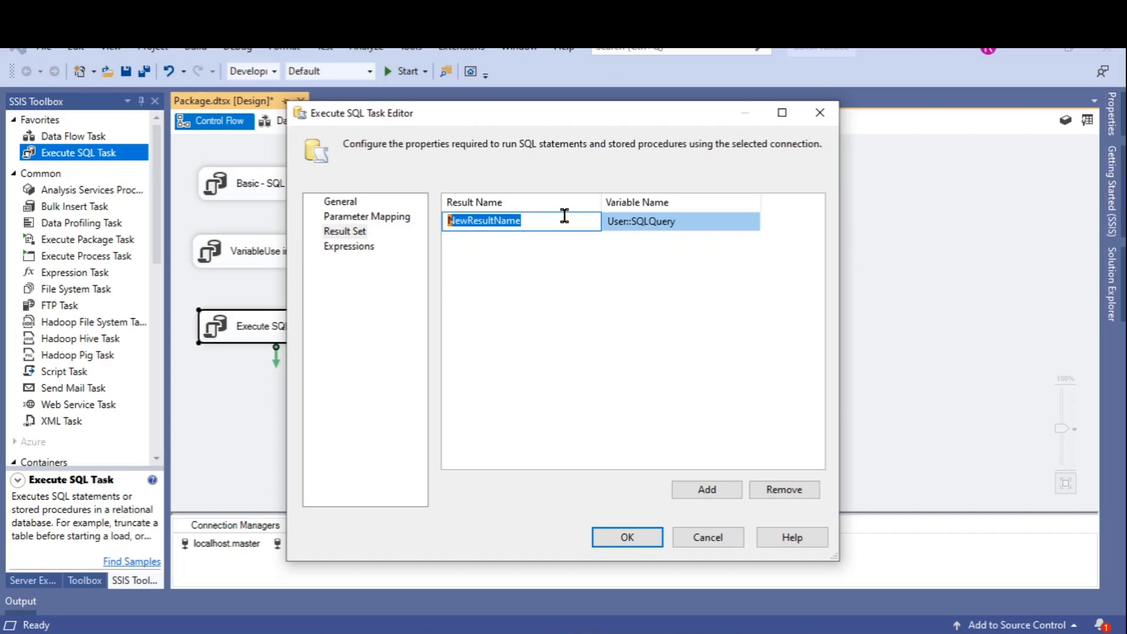
type("0")
key("Return")
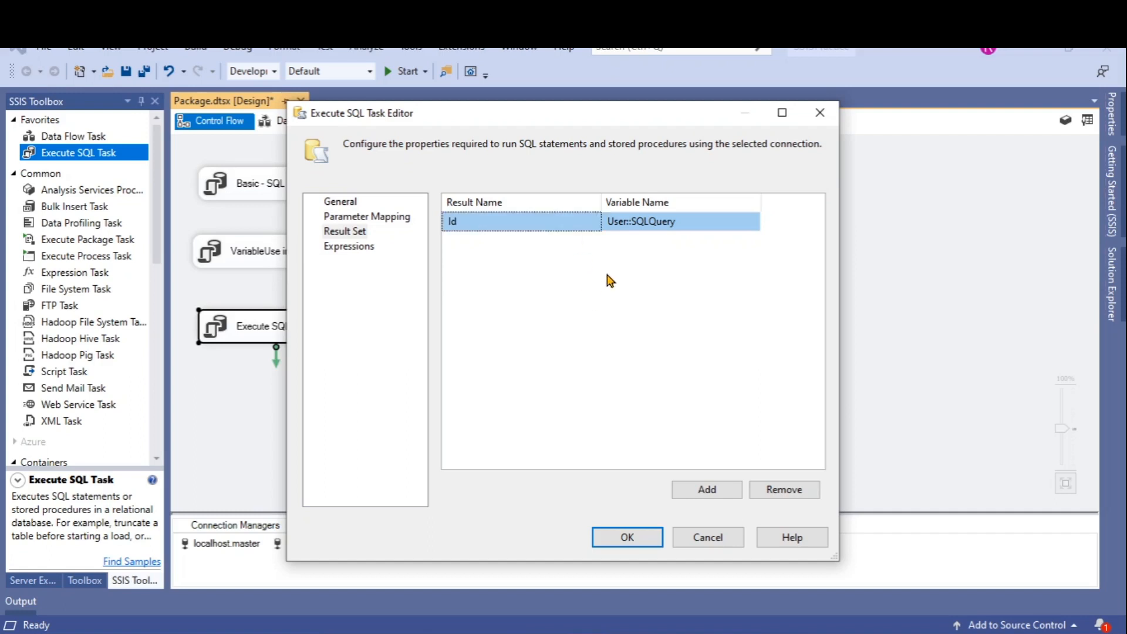
Step: Add a second result set entry and give it the result name "name"
left_click(709, 491)
double_click(549, 241)
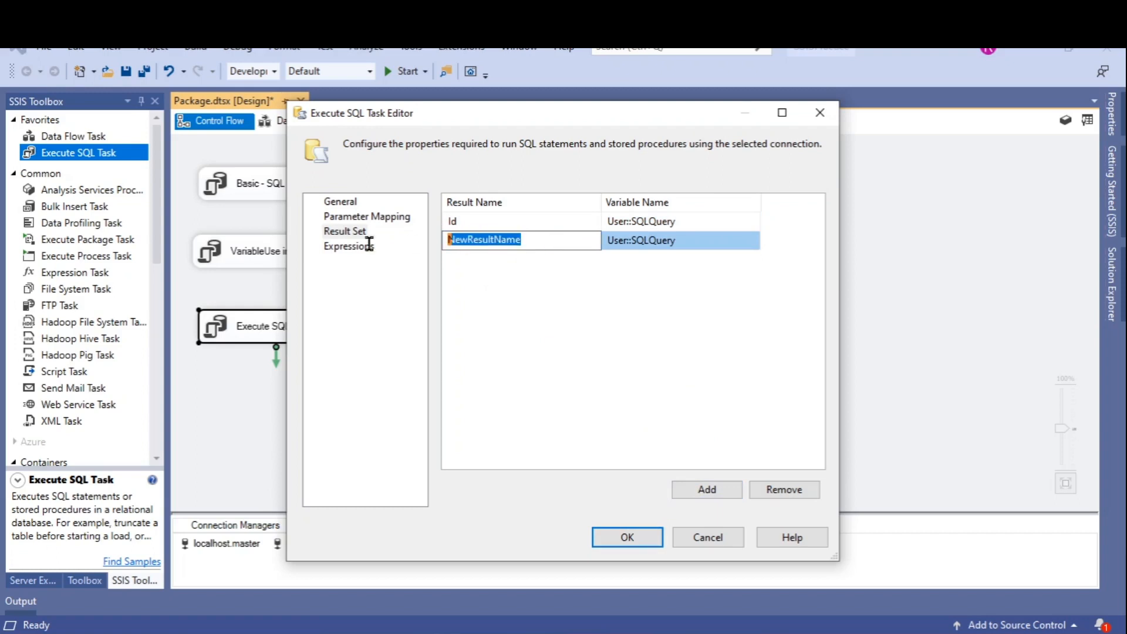
type("name")
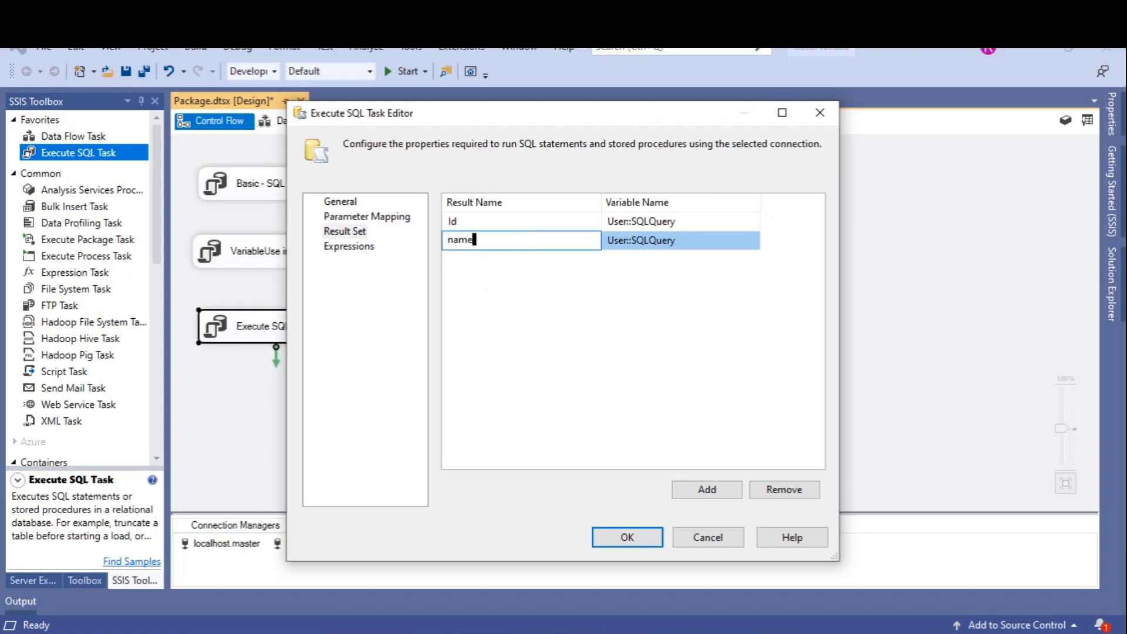
left_click(697, 235)
Step: Start a new package variable for the Id result, named id with value type Int64
left_click(723, 222)
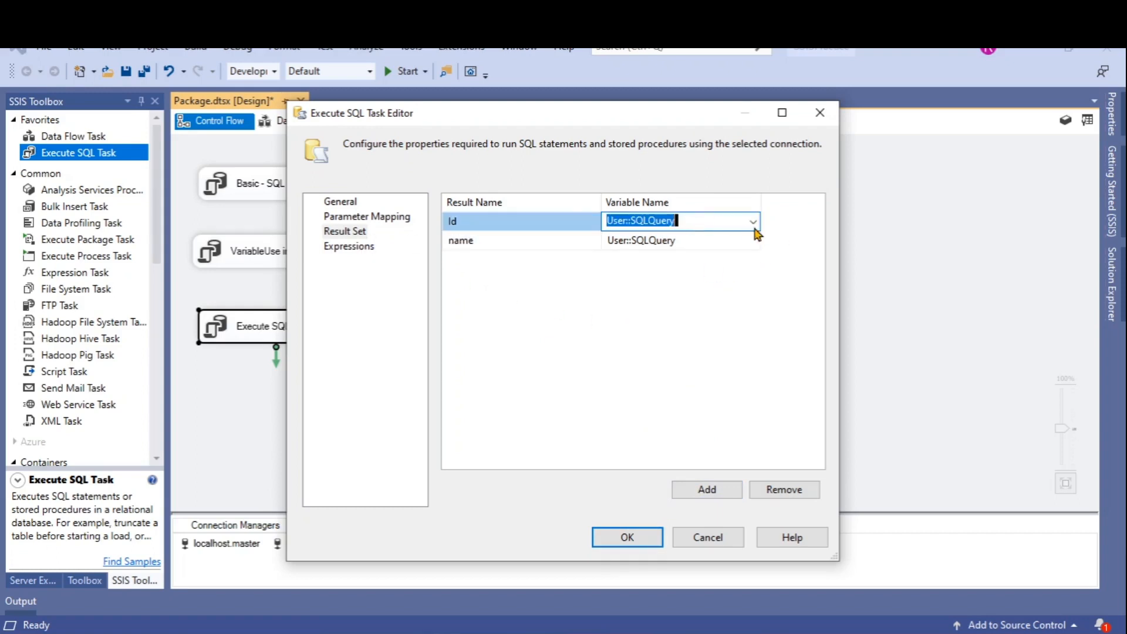
left_click(752, 223)
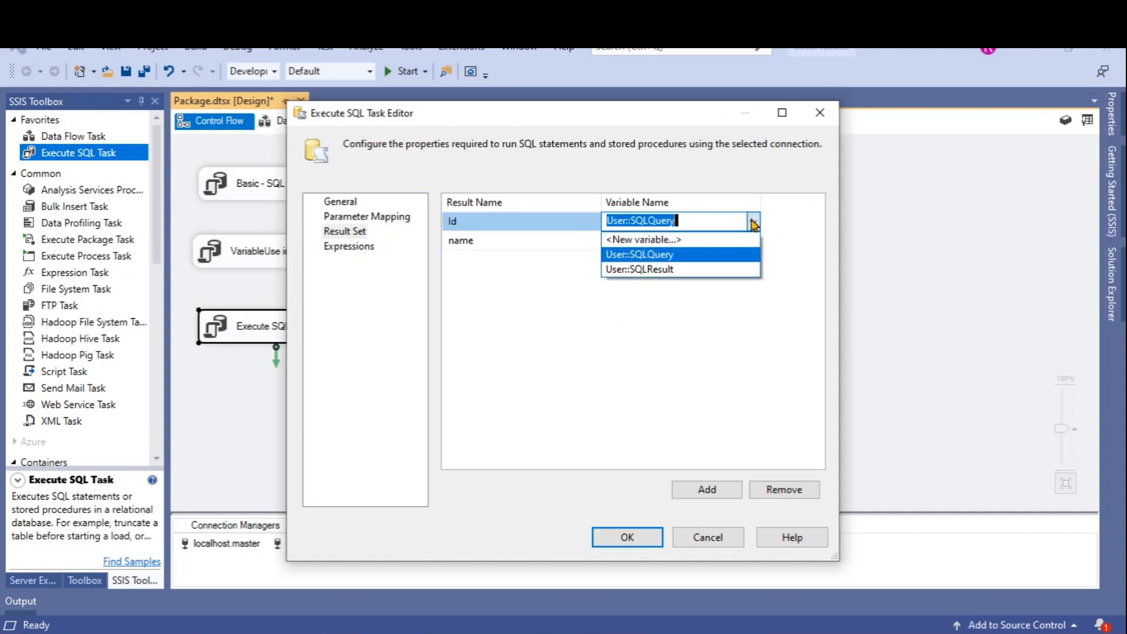
left_click(650, 245)
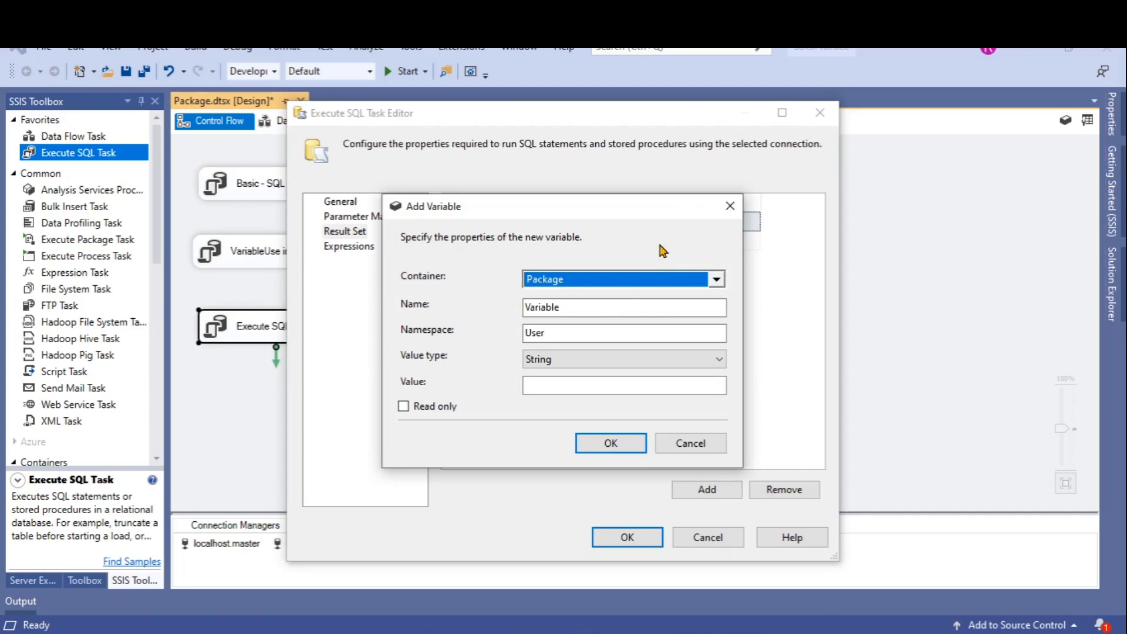
type("id")
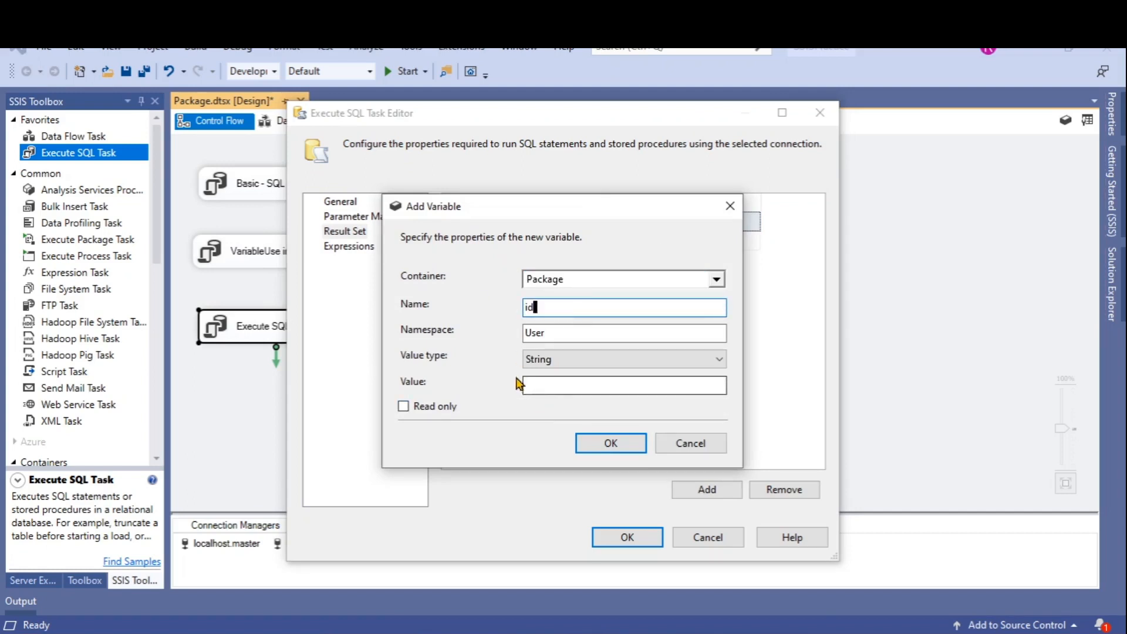
left_click(592, 362)
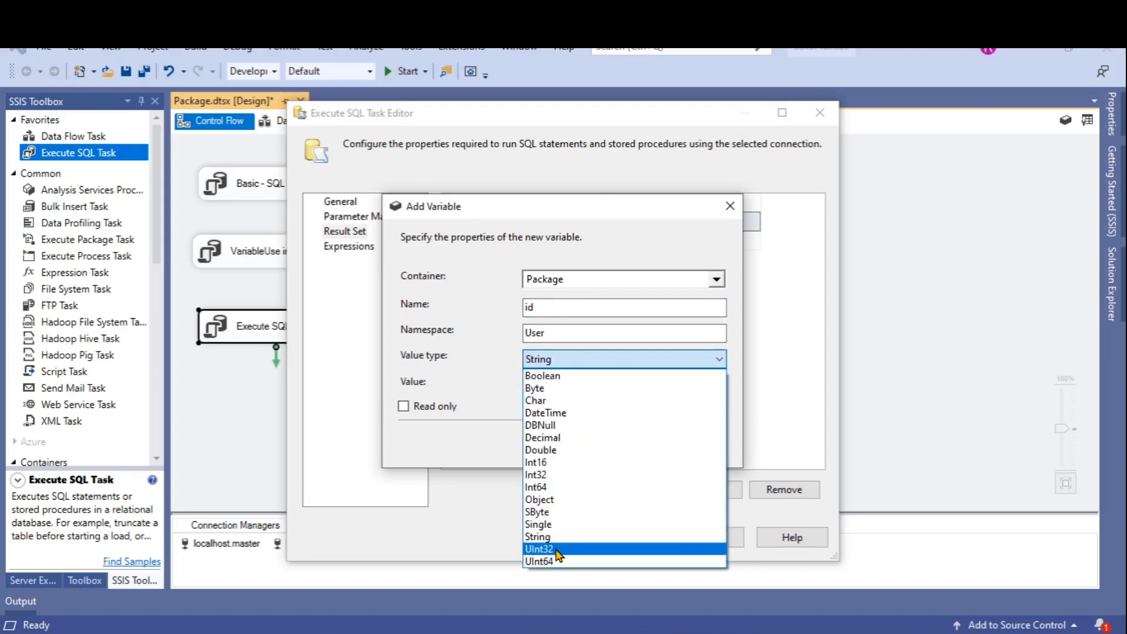
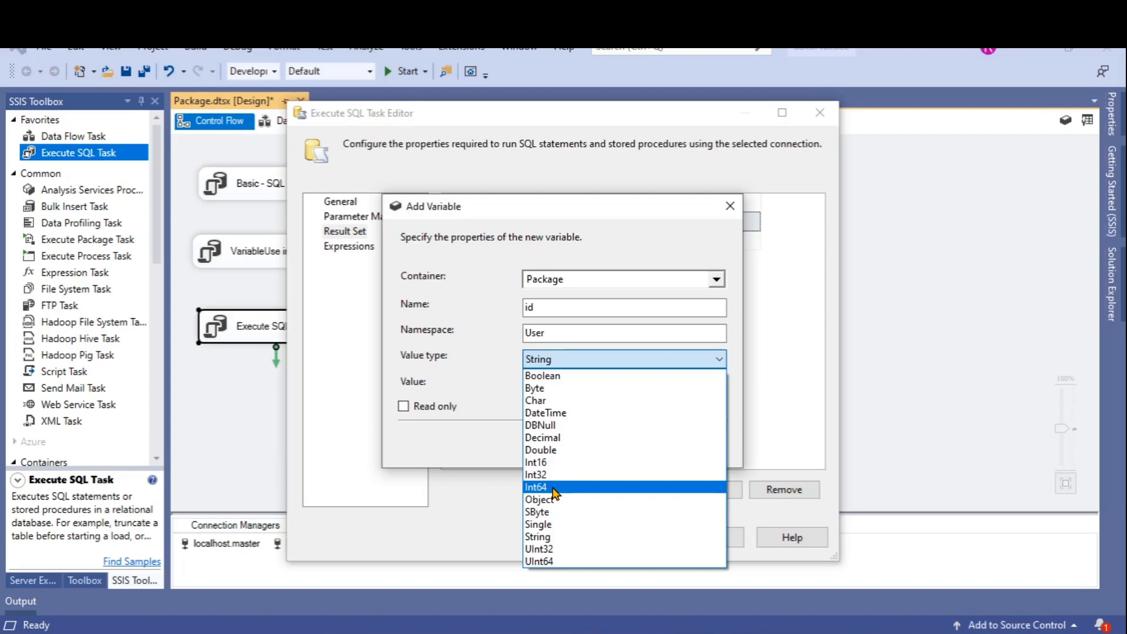
left_click(553, 488)
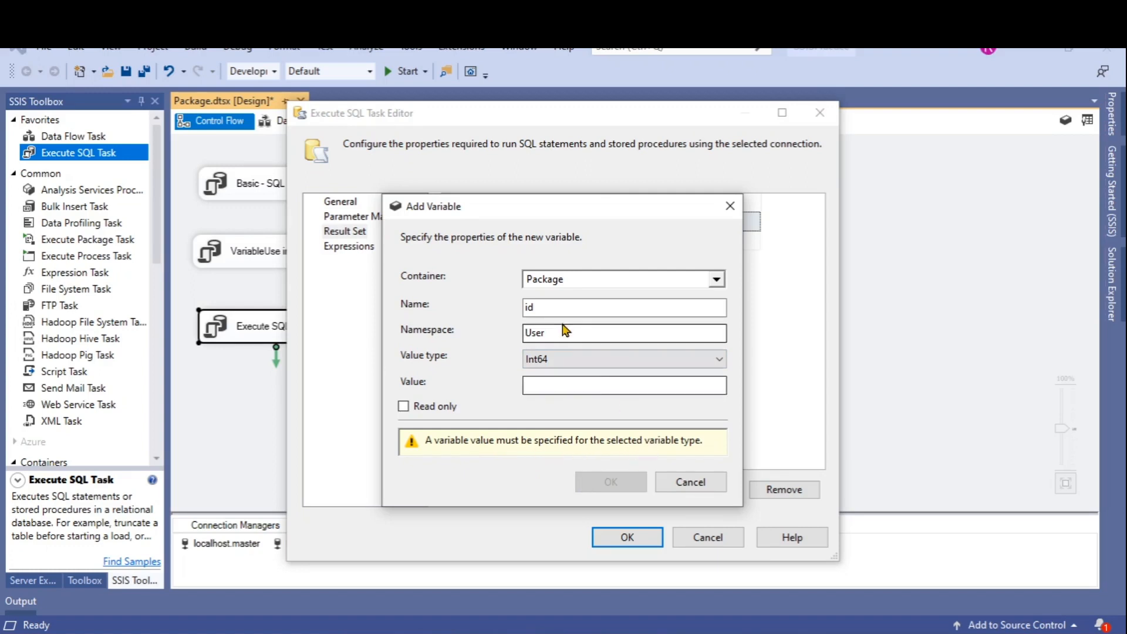
Step: Give the new id variable a value of 0 and create it
left_click(586, 366)
left_click(585, 363)
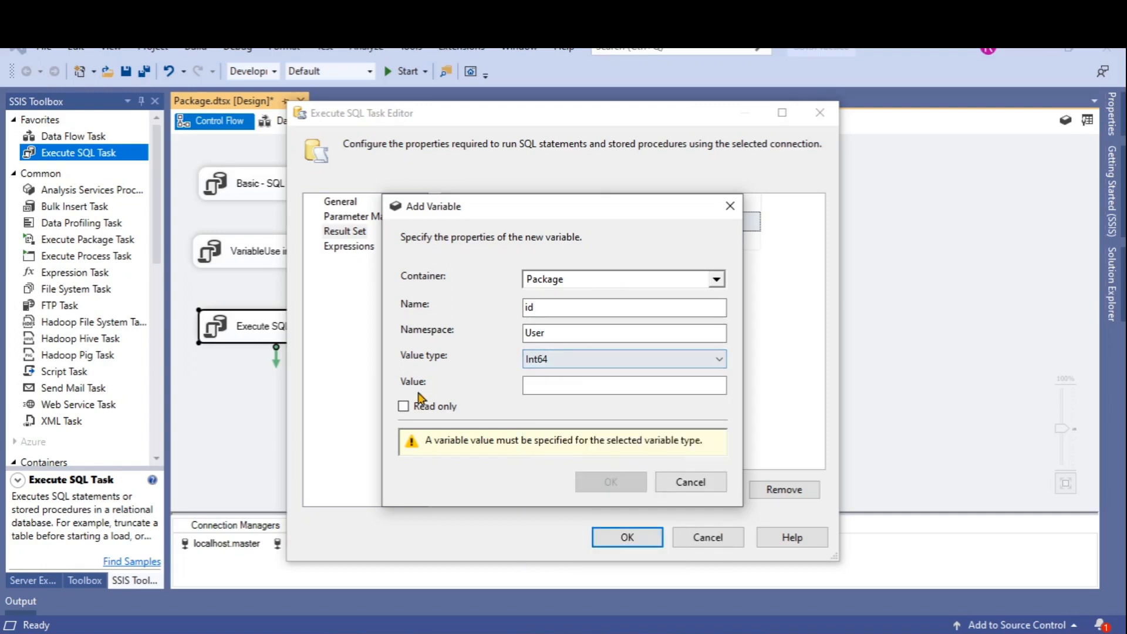
left_click(577, 385)
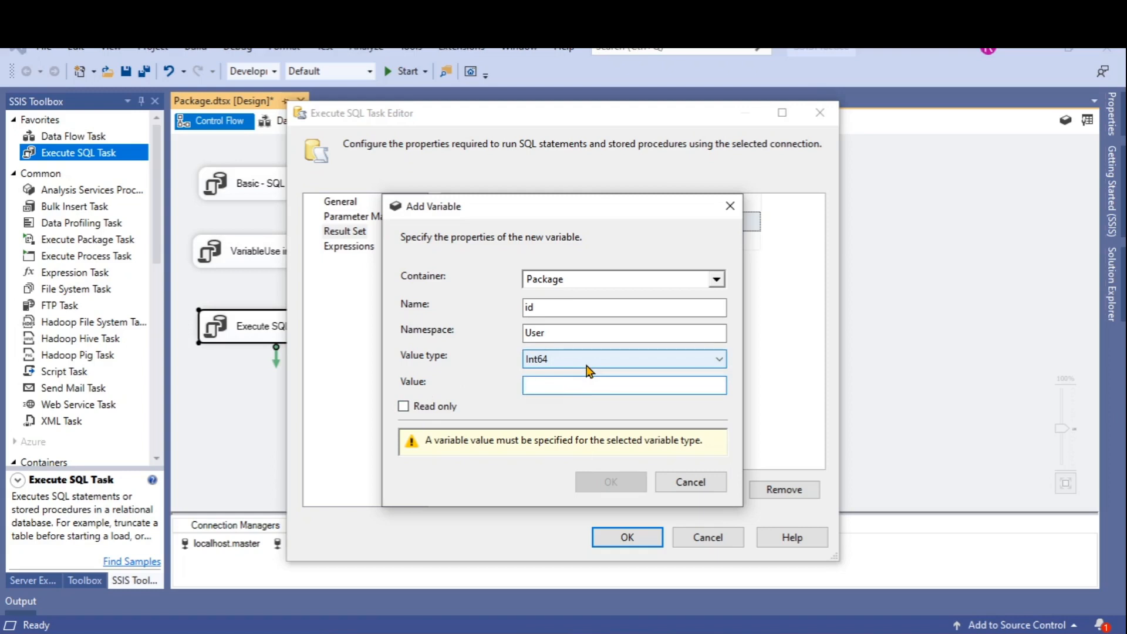
left_click(589, 367)
left_click(587, 365)
left_click(555, 383)
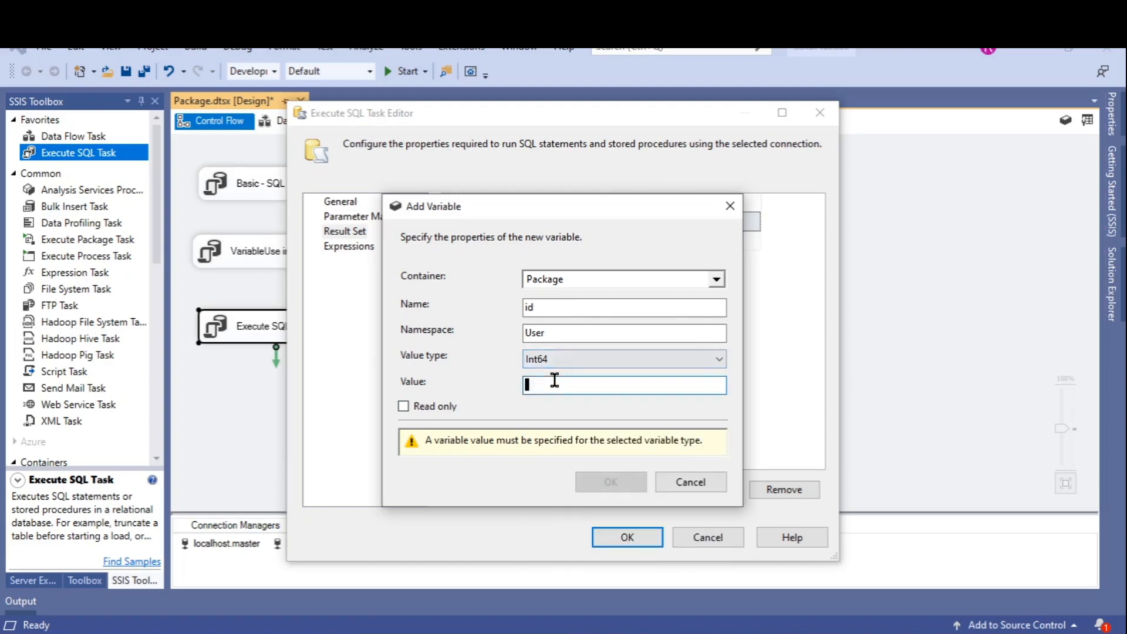
type("0")
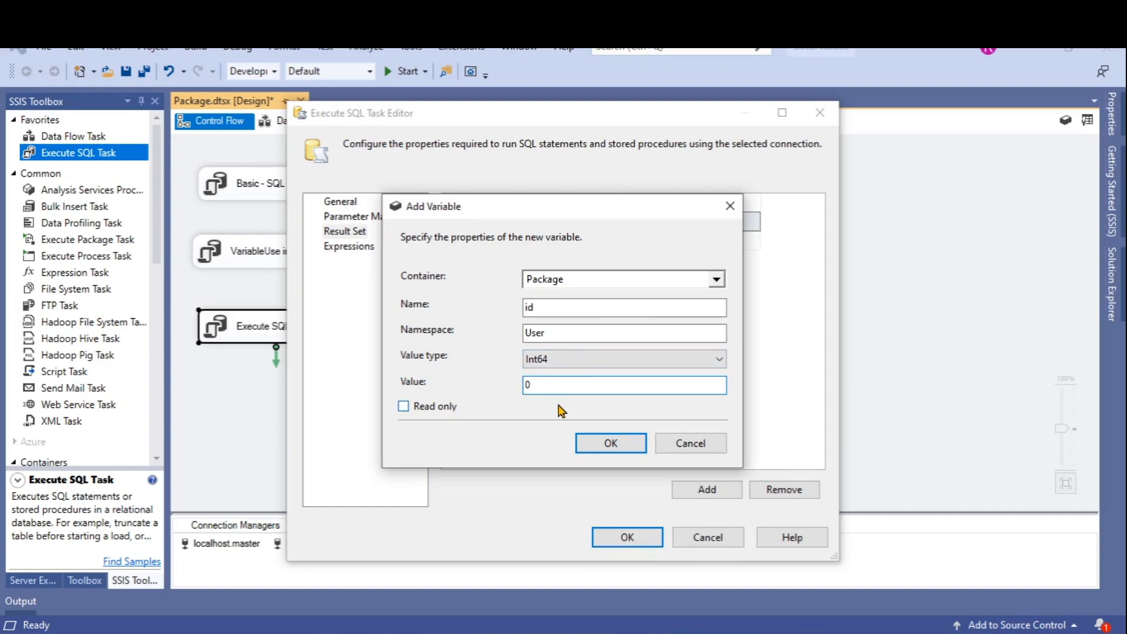
left_click(608, 444)
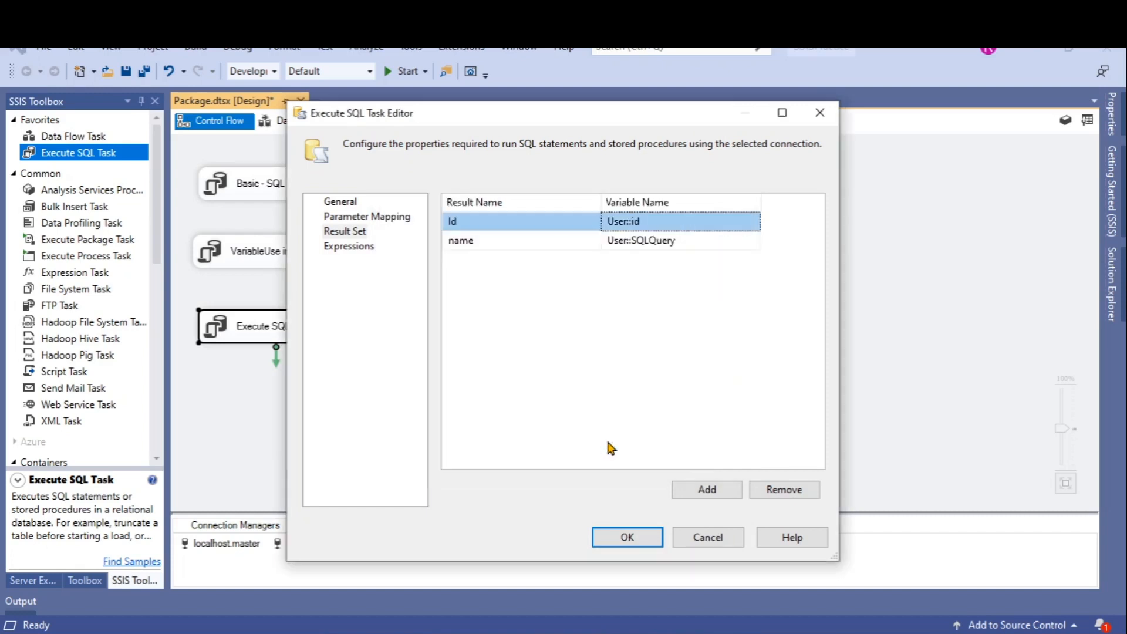
Step: Map the name result to a new package variable called name of type String and accept the task settings
left_click(702, 241)
left_click(753, 240)
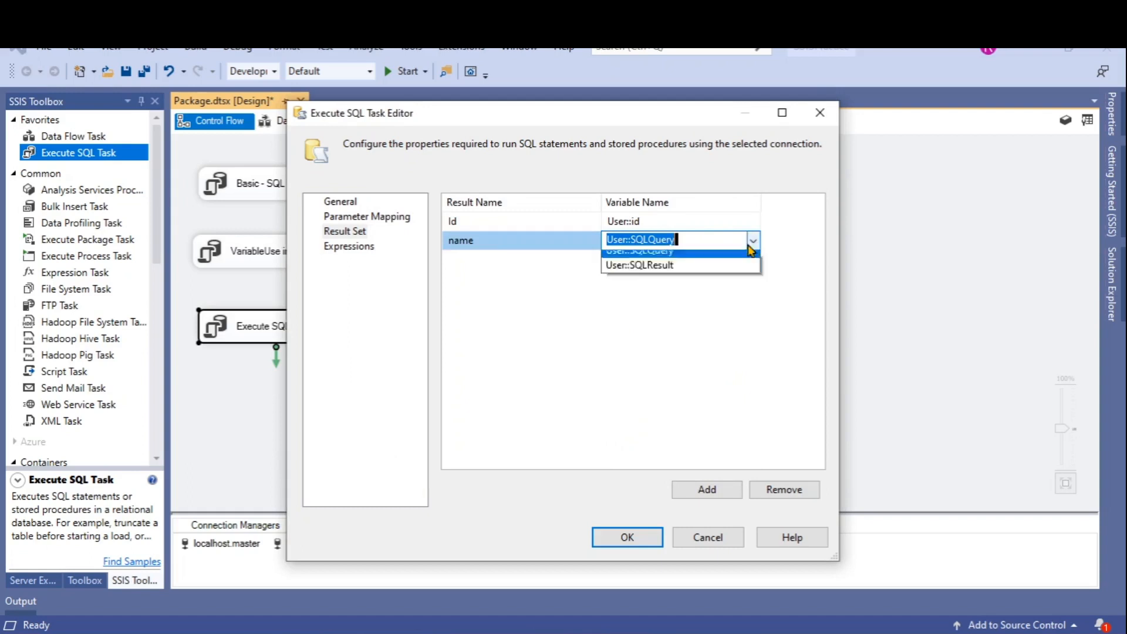
left_click(657, 258)
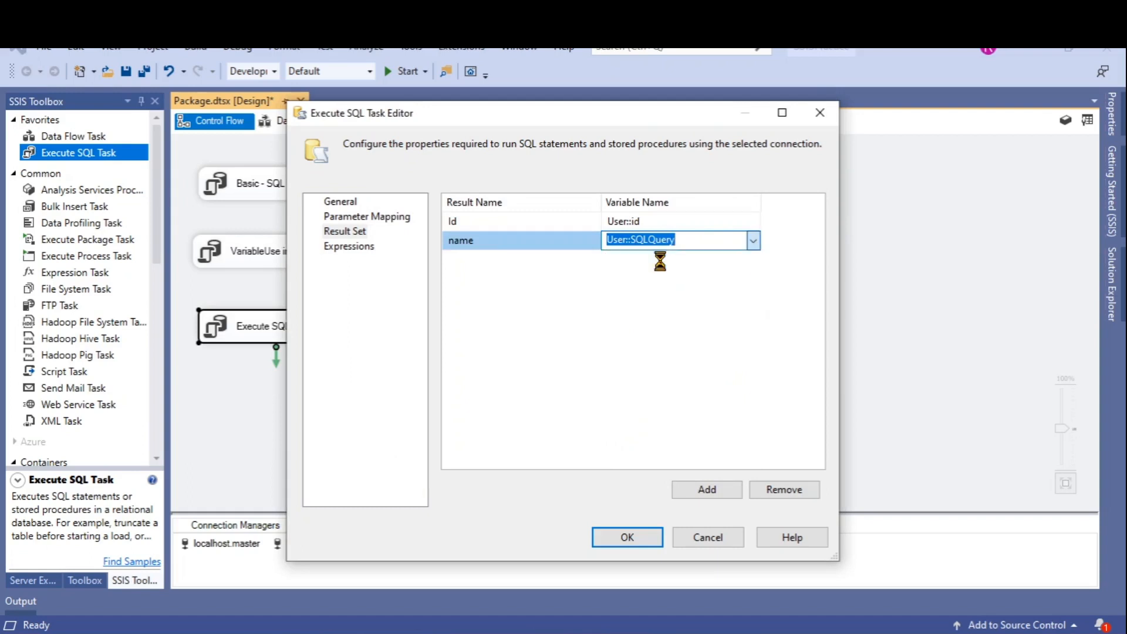
left_click_drag(601, 307, 511, 325)
type("name")
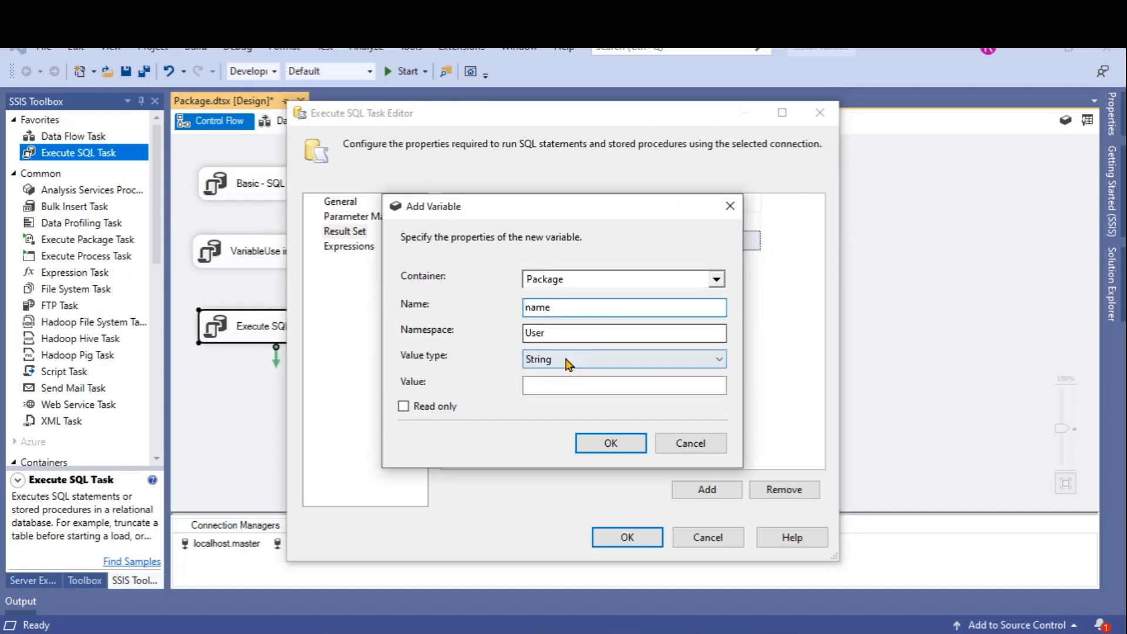
left_click(569, 385)
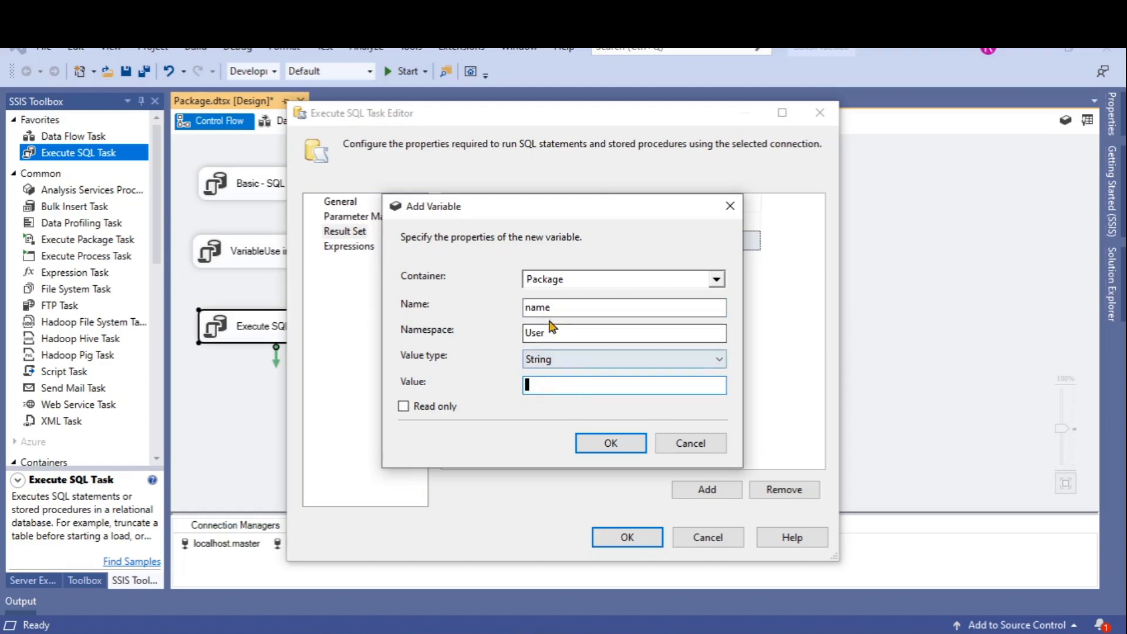
left_click(627, 459)
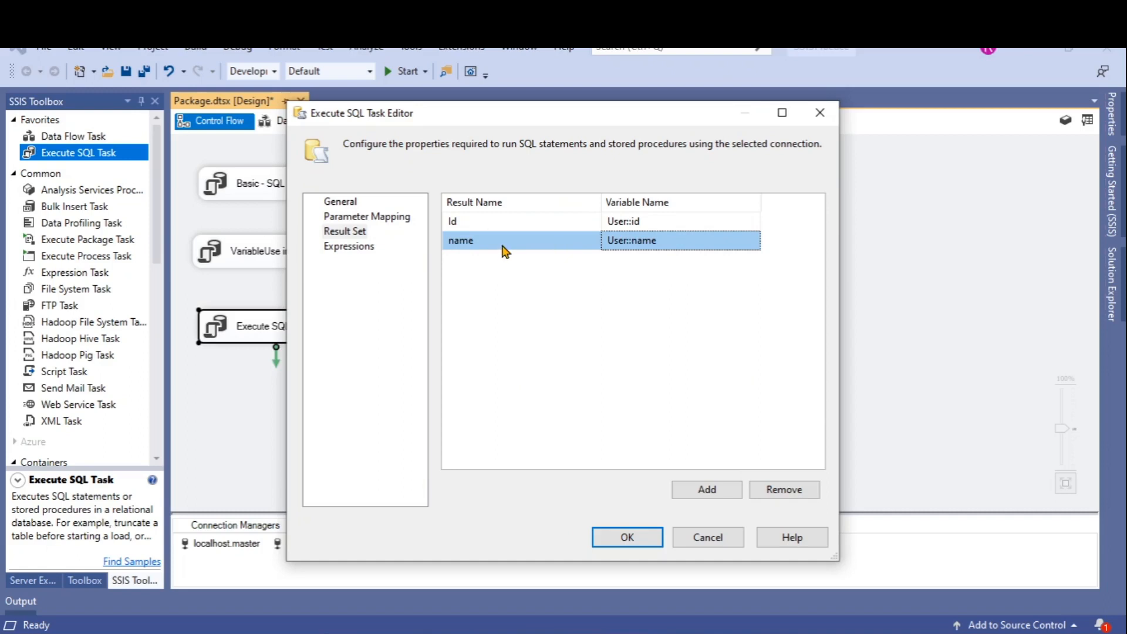
left_click(654, 534)
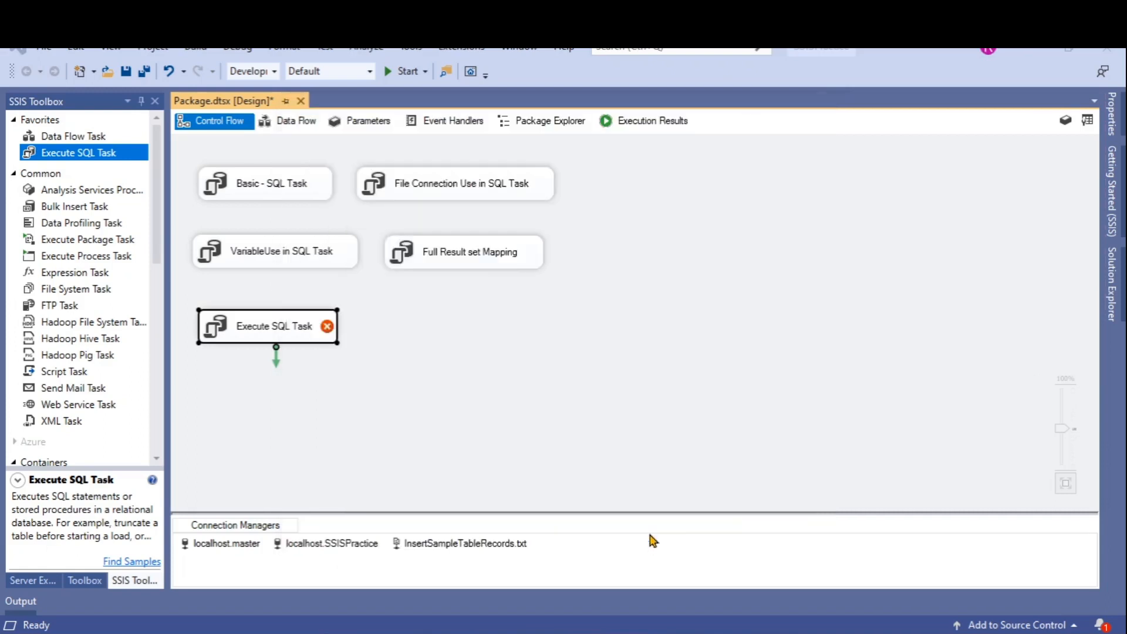
Step: Execute only the Execute SQL Task in the control flow, and stop debugging once it completes
right_click(225, 326)
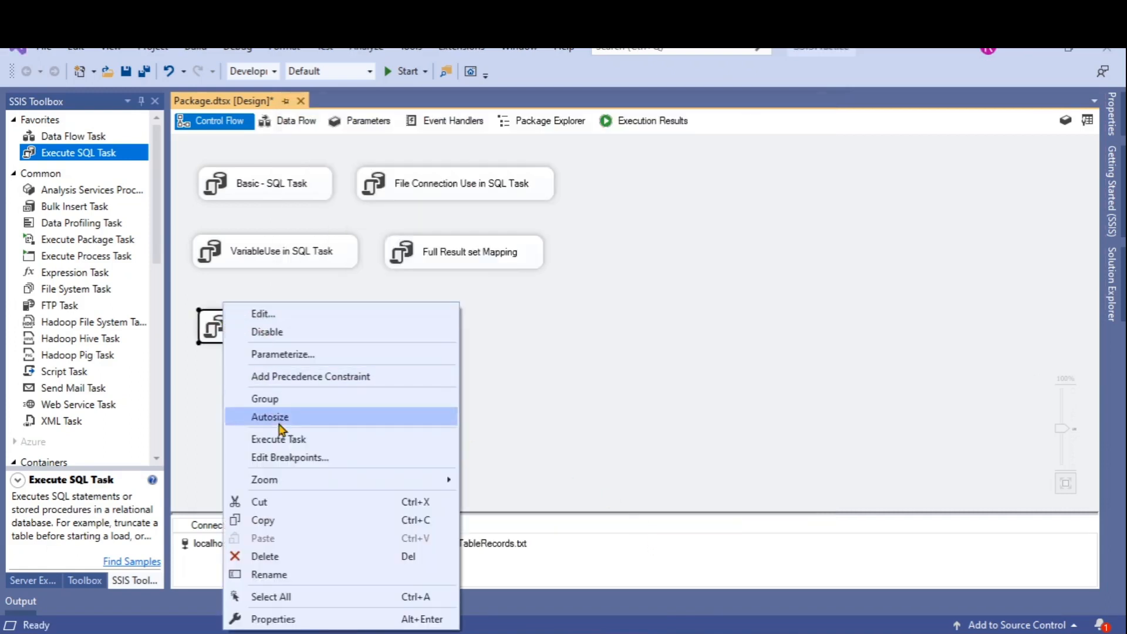
left_click(291, 439)
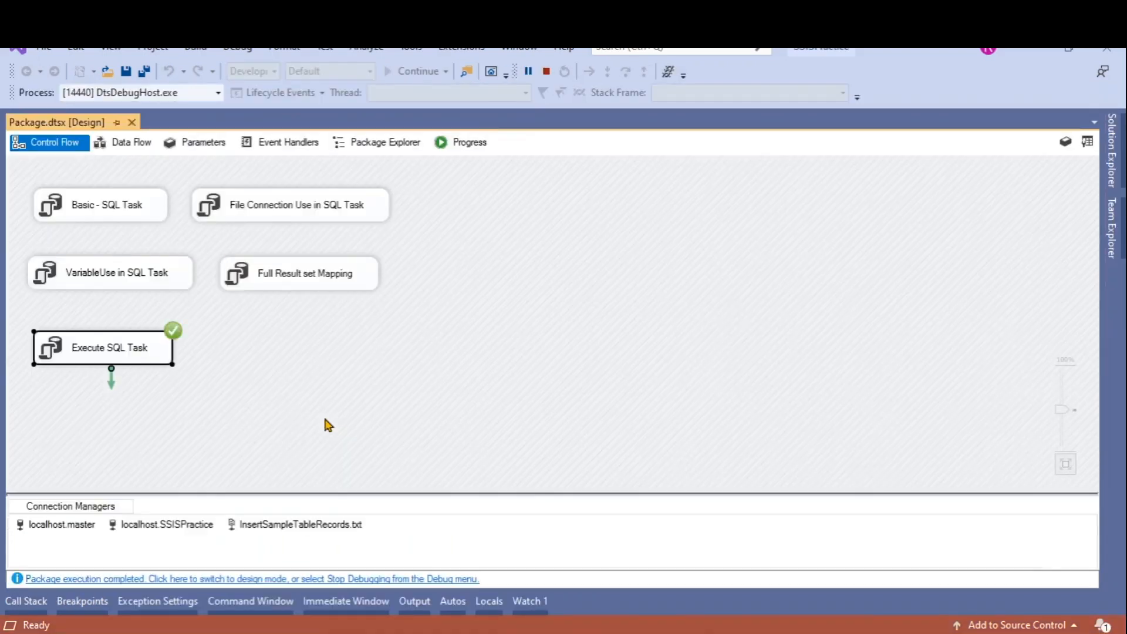
left_click(546, 71)
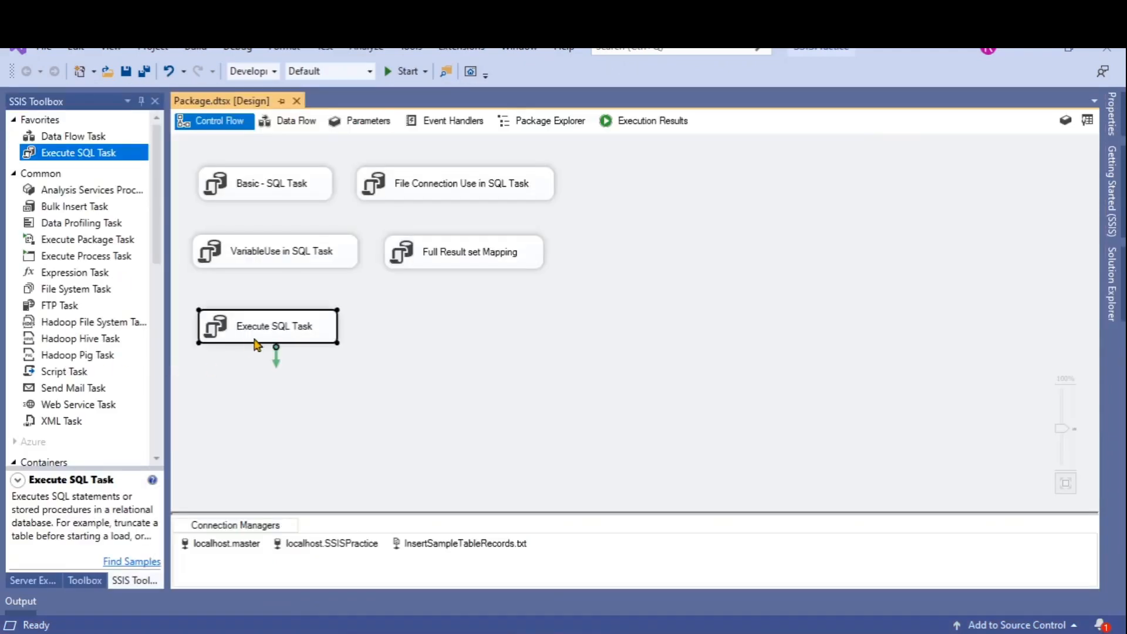
Step: Review the Execute SQL Task's result set mappings and close the editor without changes
double_click(276, 336)
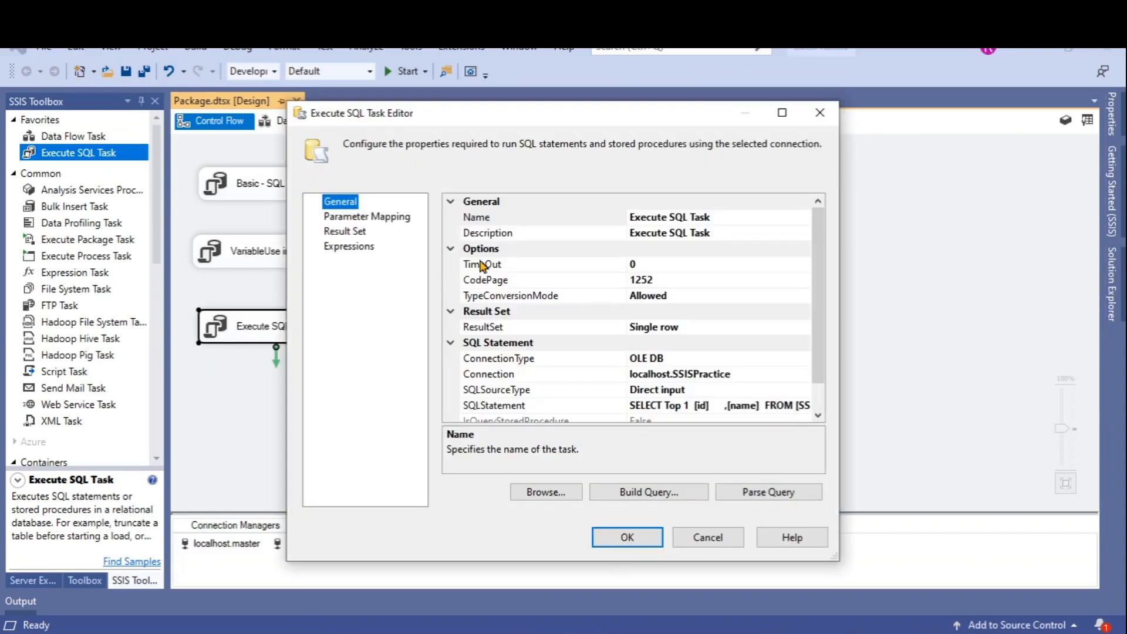
left_click(333, 232)
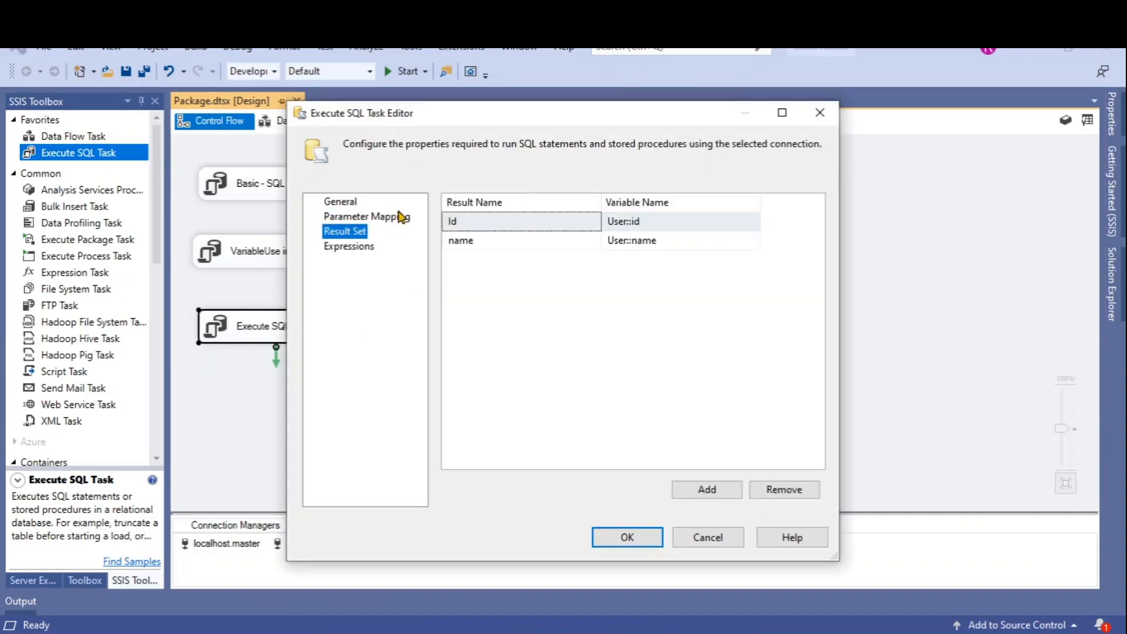
left_click(708, 537)
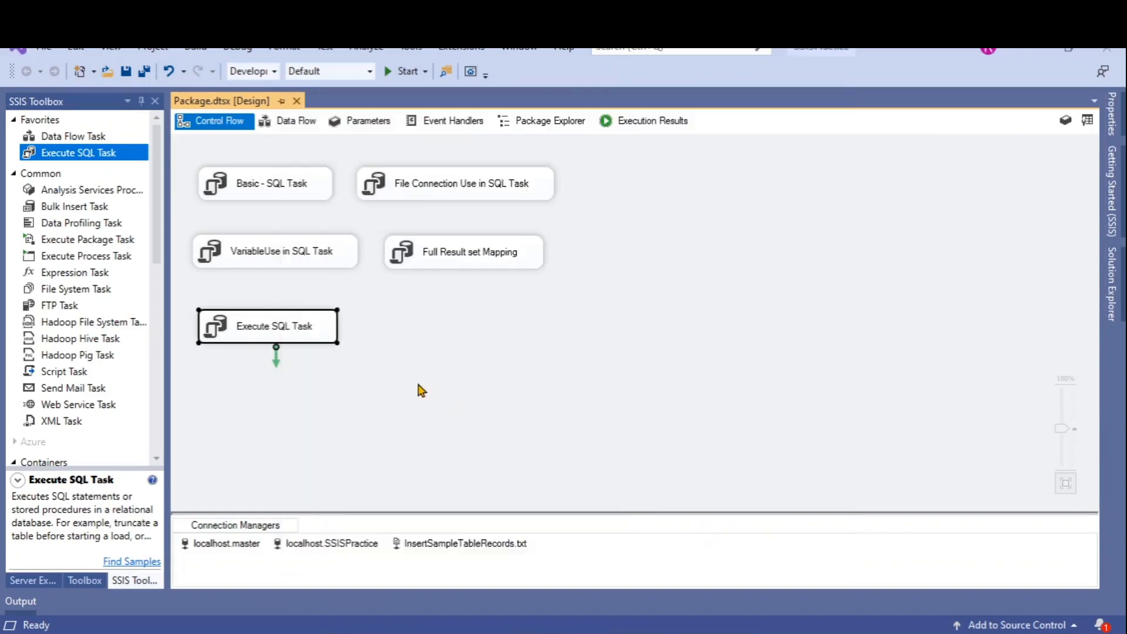
Step: Rename the Execute SQL Task to Single Row Mapping
right_click(248, 329)
left_click(299, 575)
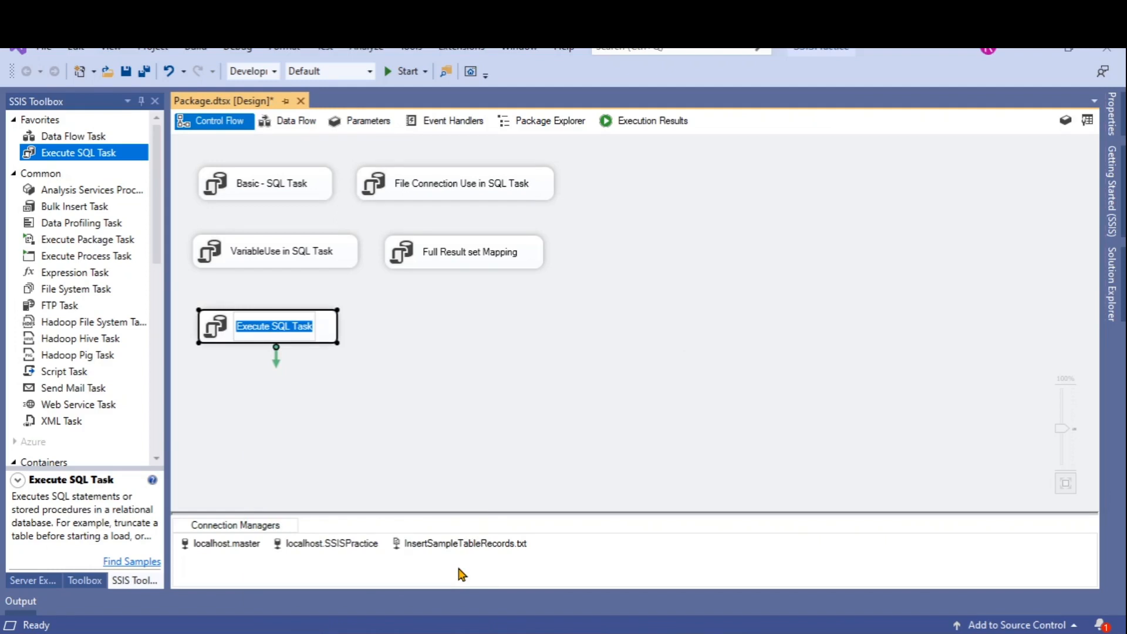
type("Single Row")
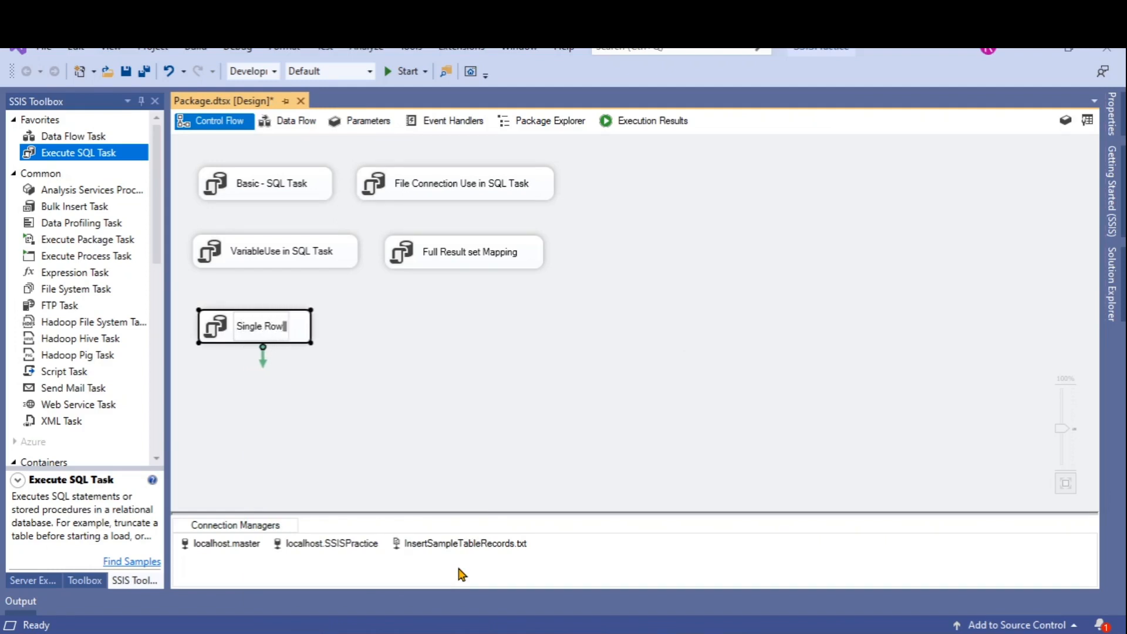
type(" Mapping")
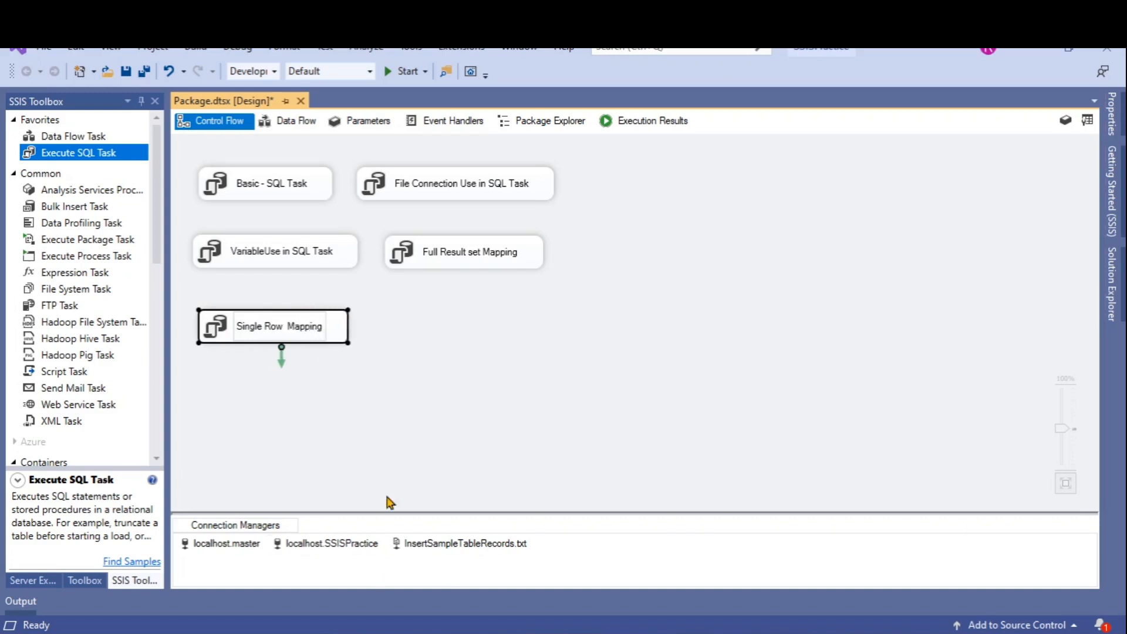
left_click(427, 433)
Step: Align the Single Row Mapping task with the VariableUse in SQL Task above it and save the package
left_click(304, 332)
left_click_drag(303, 330, 297, 323)
left_click(524, 345)
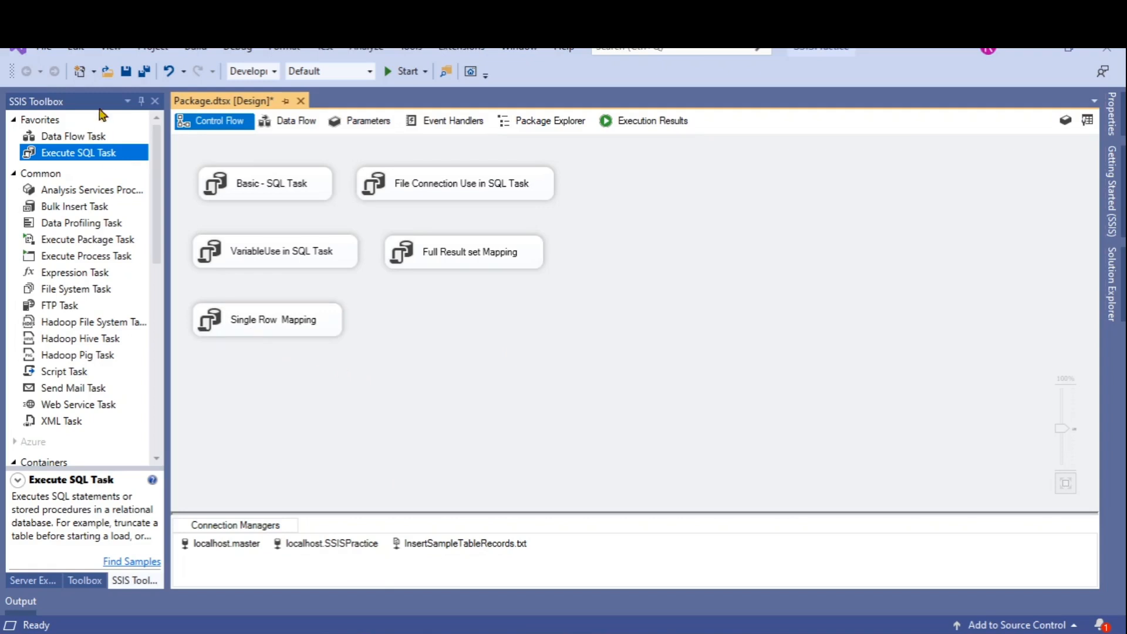
left_click(124, 74)
Step: Add a new Execute SQL Task beside Single Row Mapping, below Full Result set Mapping, and open its editor
left_click_drag(75, 156, 390, 301)
left_click(459, 373)
left_click(452, 319)
double_click(437, 320)
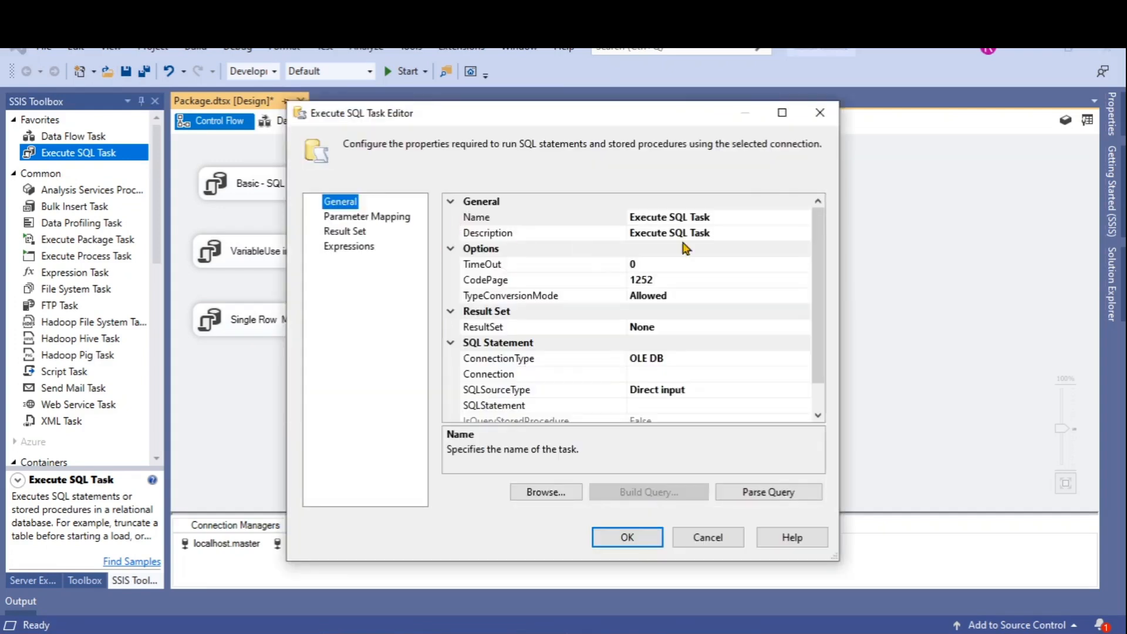
scroll(809, 352, "down", 1)
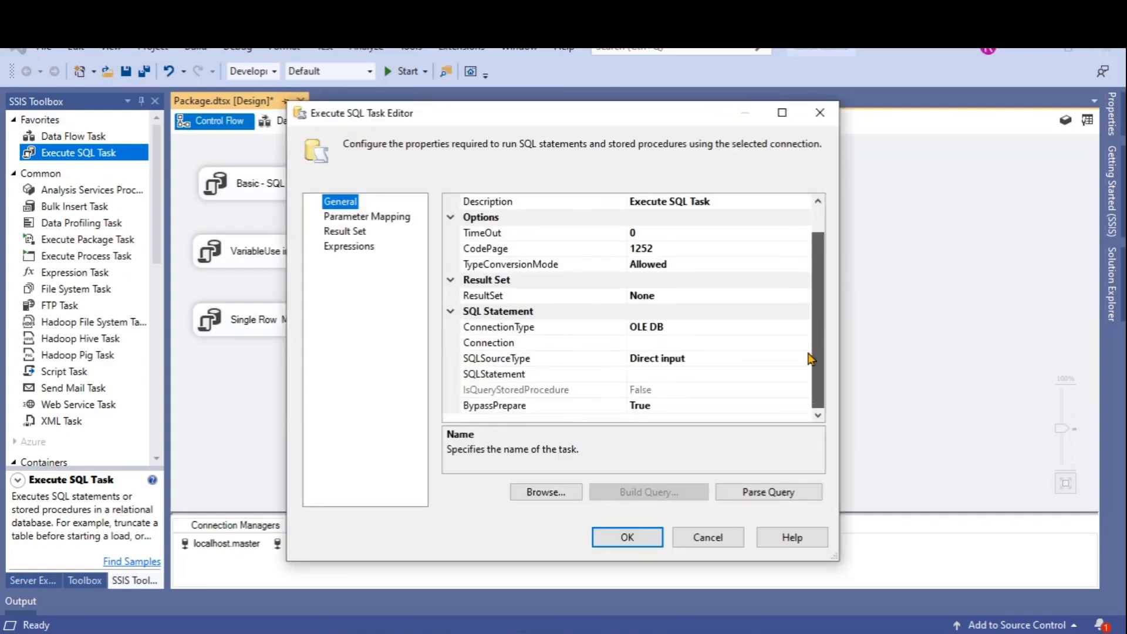
Step: Set the new Execute SQL Task's connection to localhost.SSISPractice
scroll(810, 299, "up", 1)
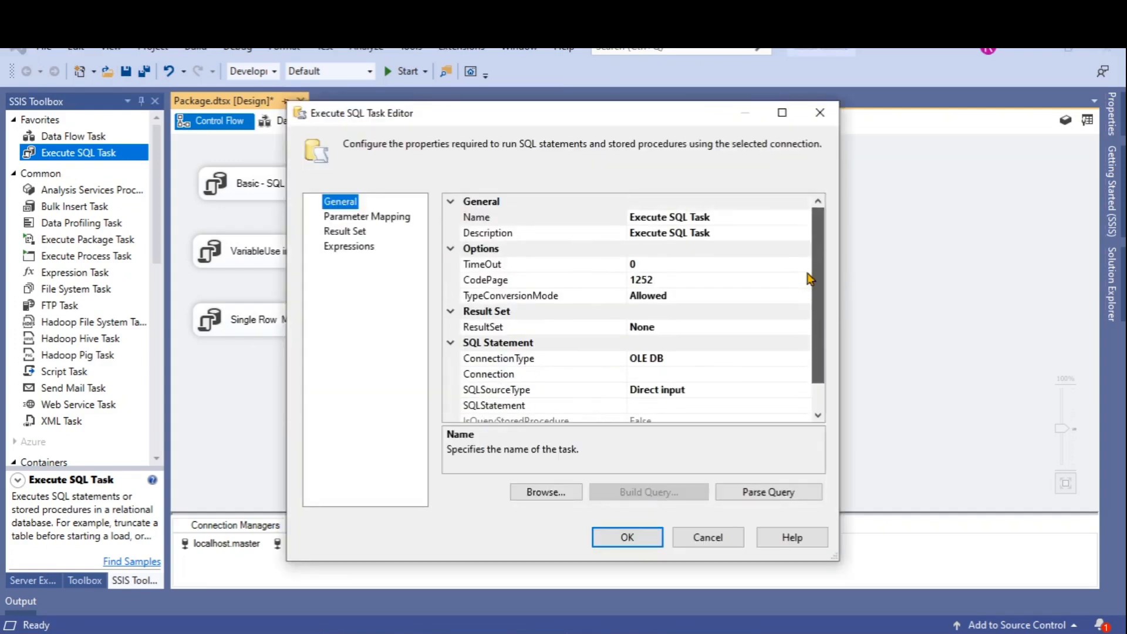
left_click(712, 376)
left_click(803, 375)
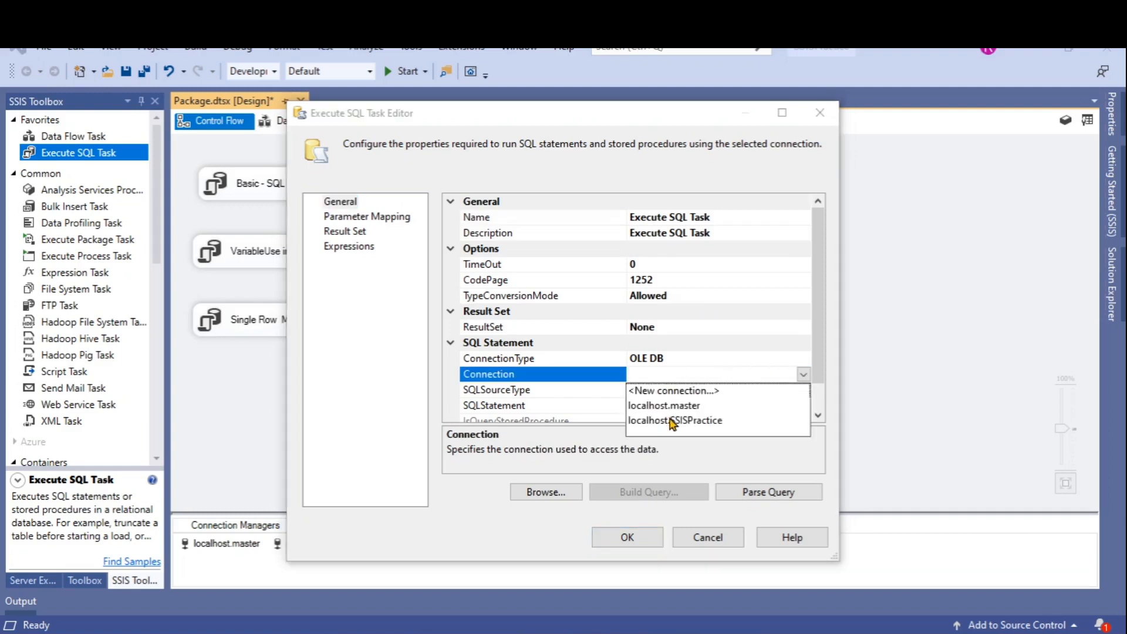
left_click(672, 421)
Step: Look through the available ResultSet formats without changing the current selection
left_click(707, 406)
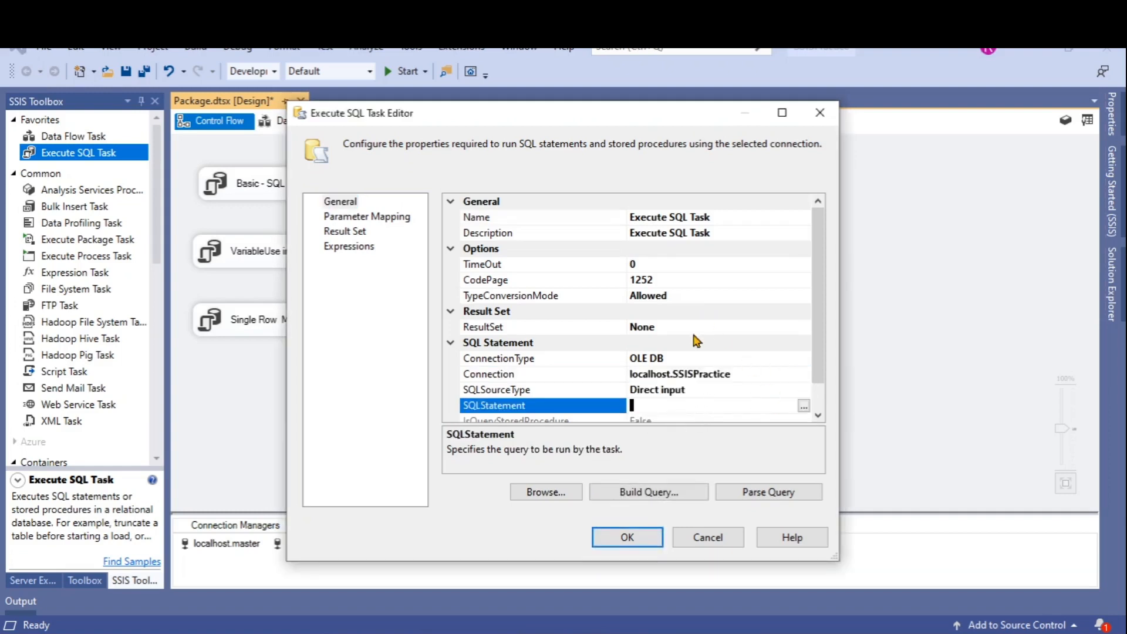
left_click(792, 329)
left_click(803, 327)
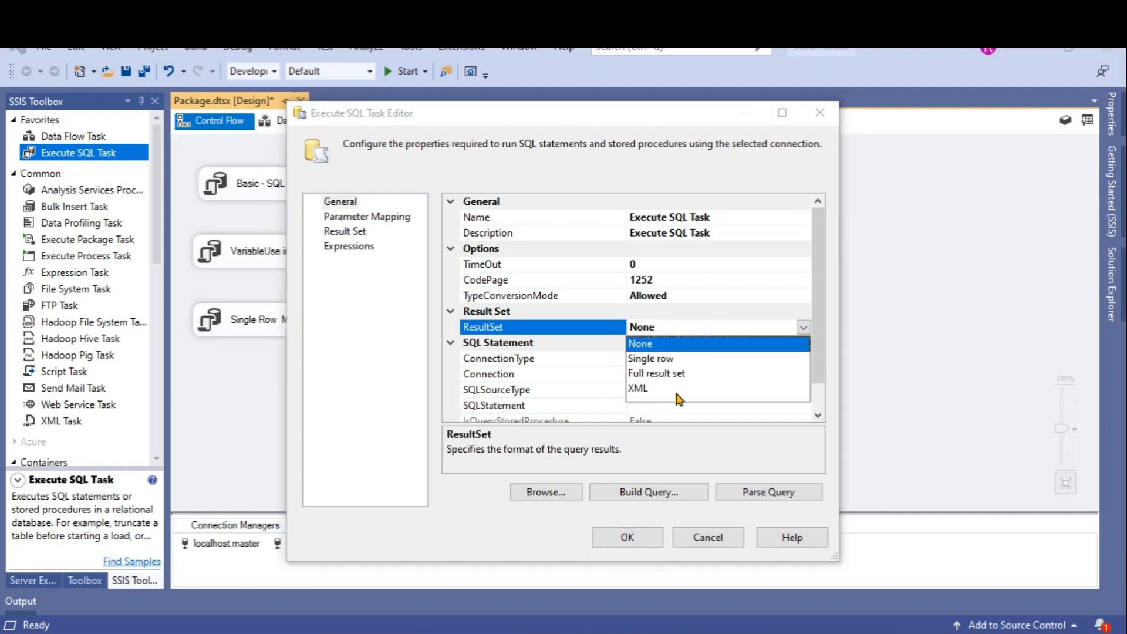
left_click(615, 411)
Step: Open the task's SQL statement for entry, and in SQL Server Management Studio append "for xml auto" to the SampleTable query
left_click(718, 405)
left_click(803, 405)
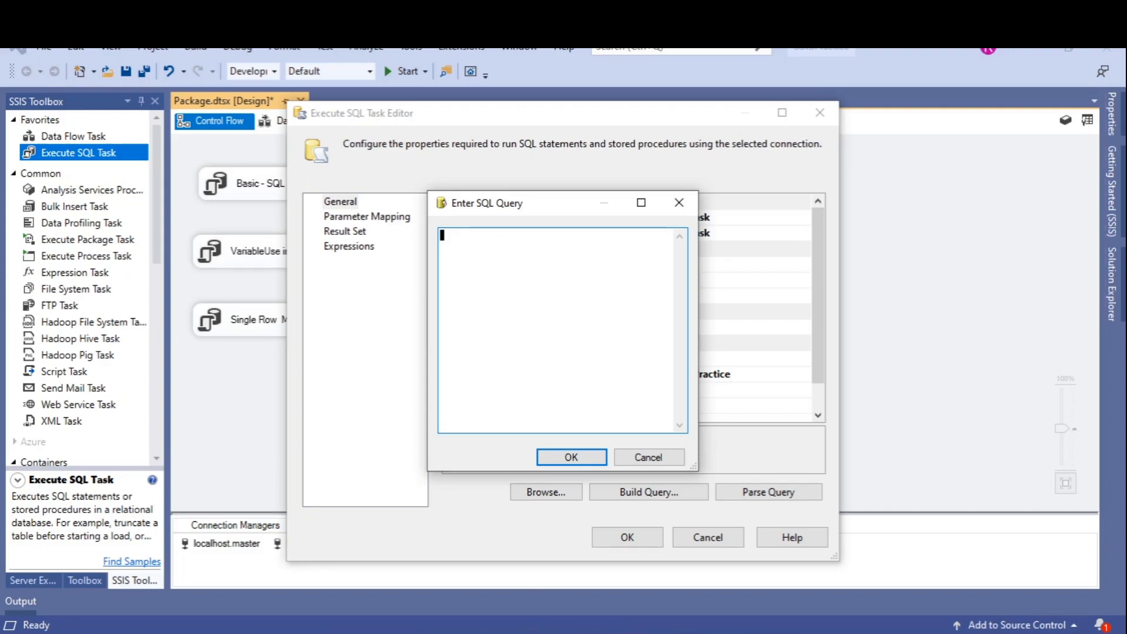
key("alt+Tab")
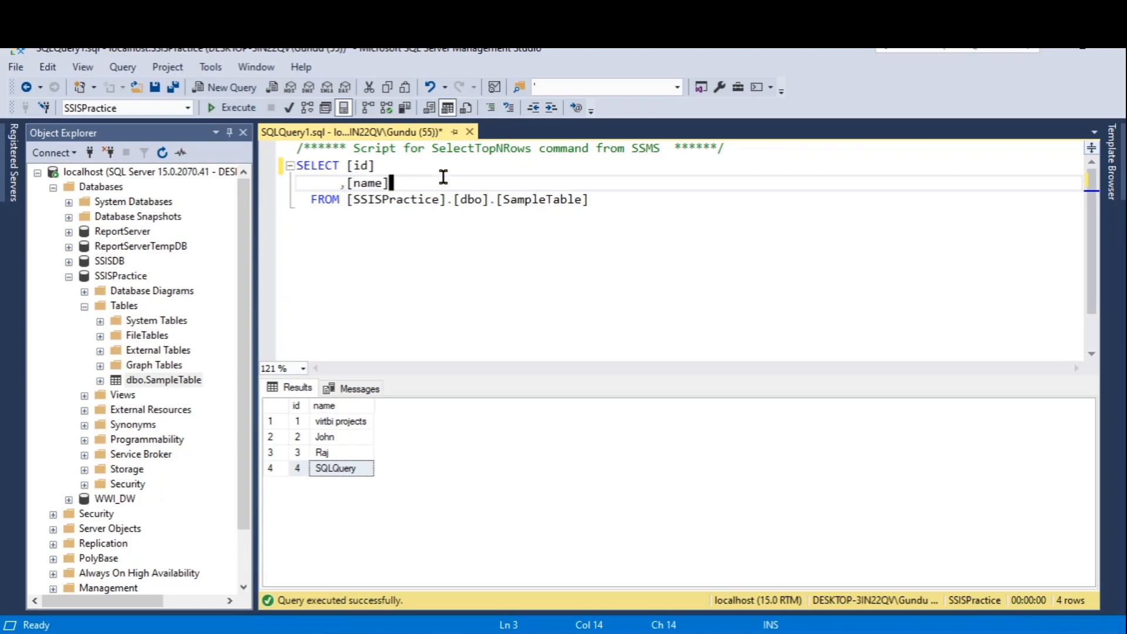
key("Return")
key("BackSpace")
key("BackSpace")
key("BackSpace")
left_click(630, 195)
key("Return")
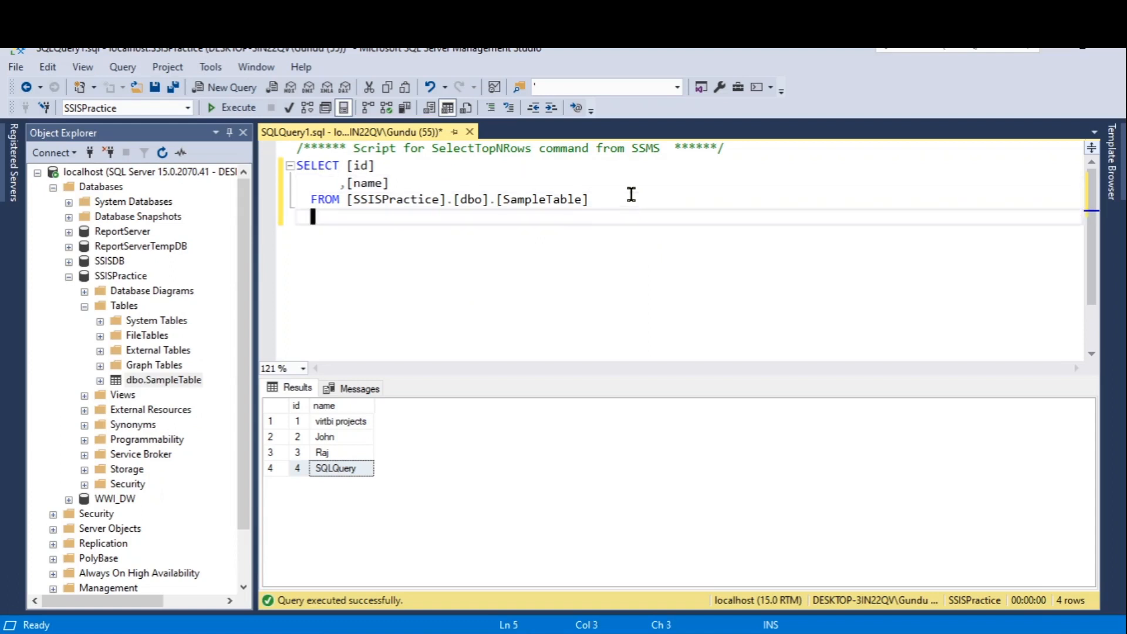
type("for xml auto")
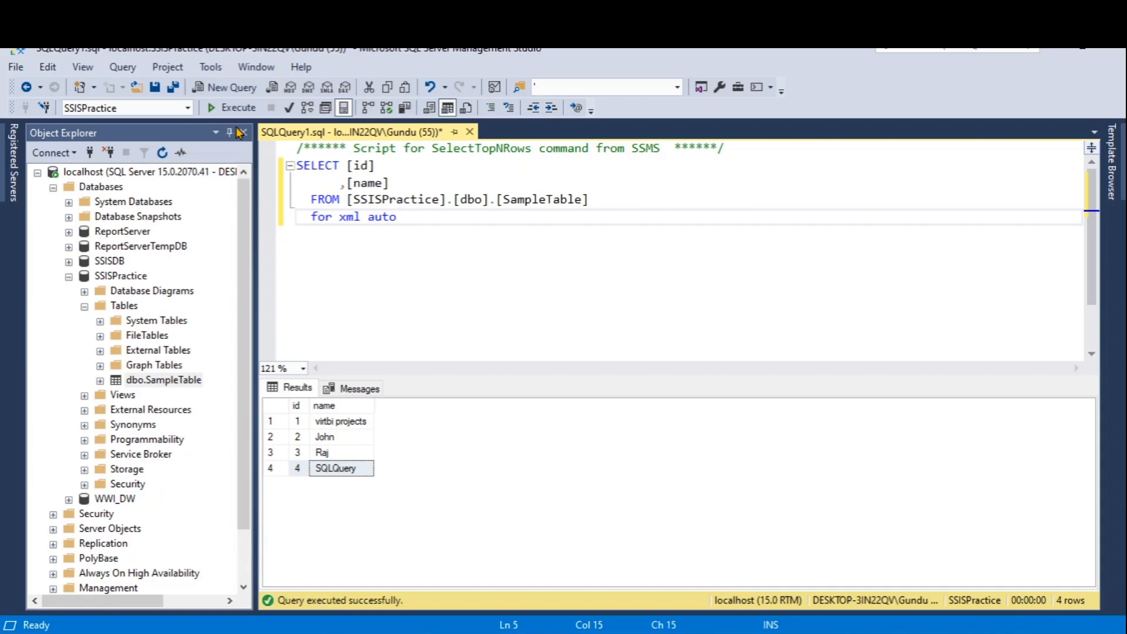
Step: Run the SampleTable query, examine its XML output, and close the XML result document
left_click(234, 107)
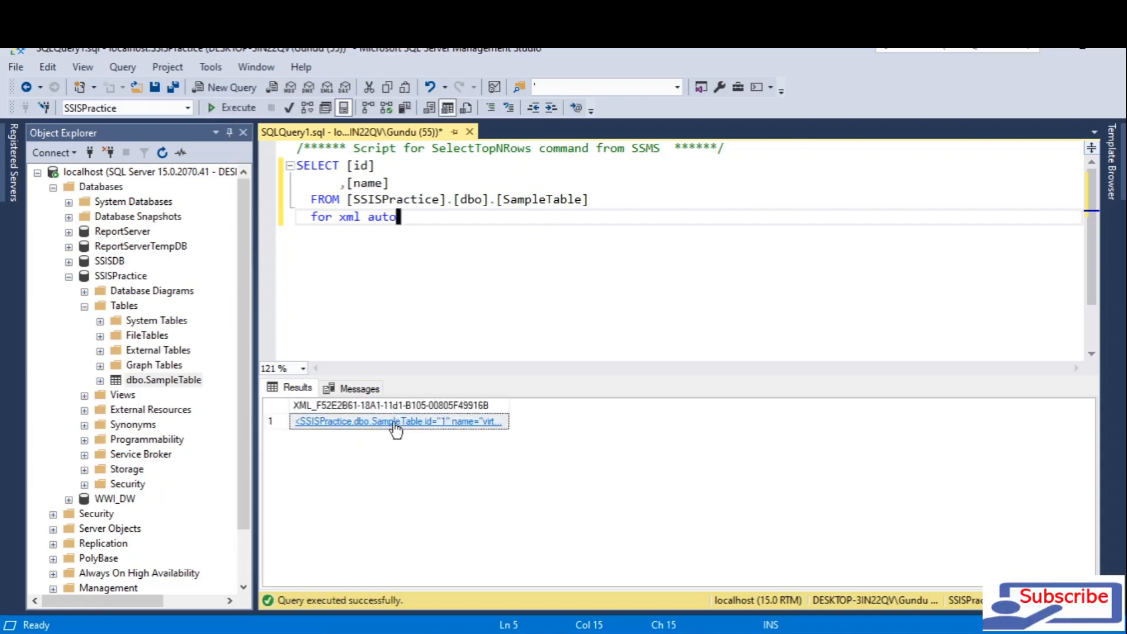
left_click(390, 422)
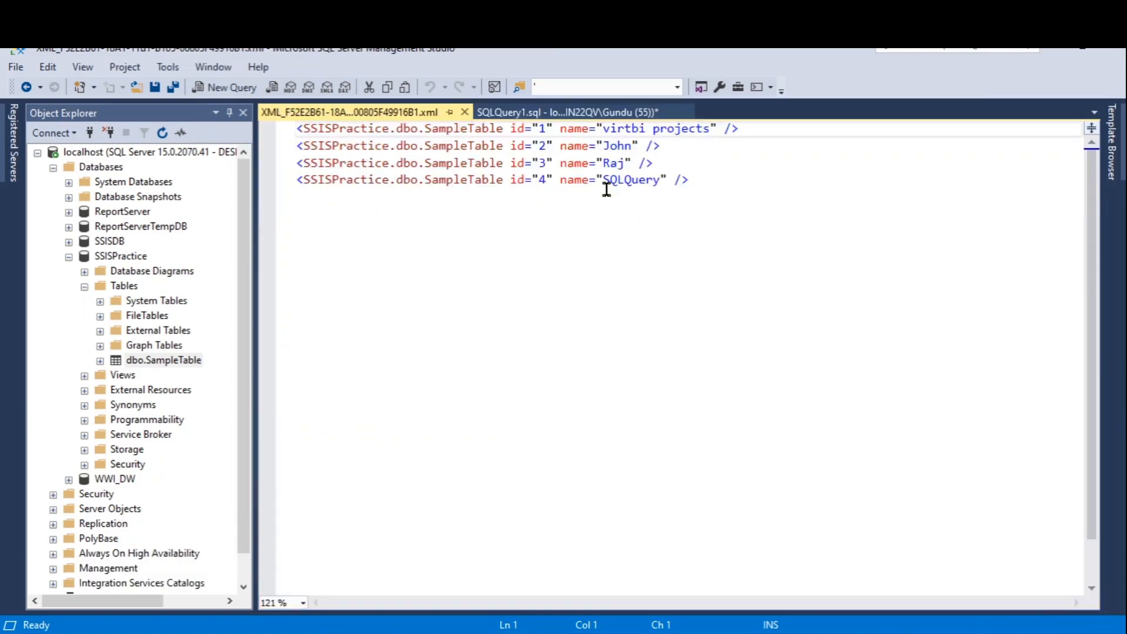
left_click(548, 123)
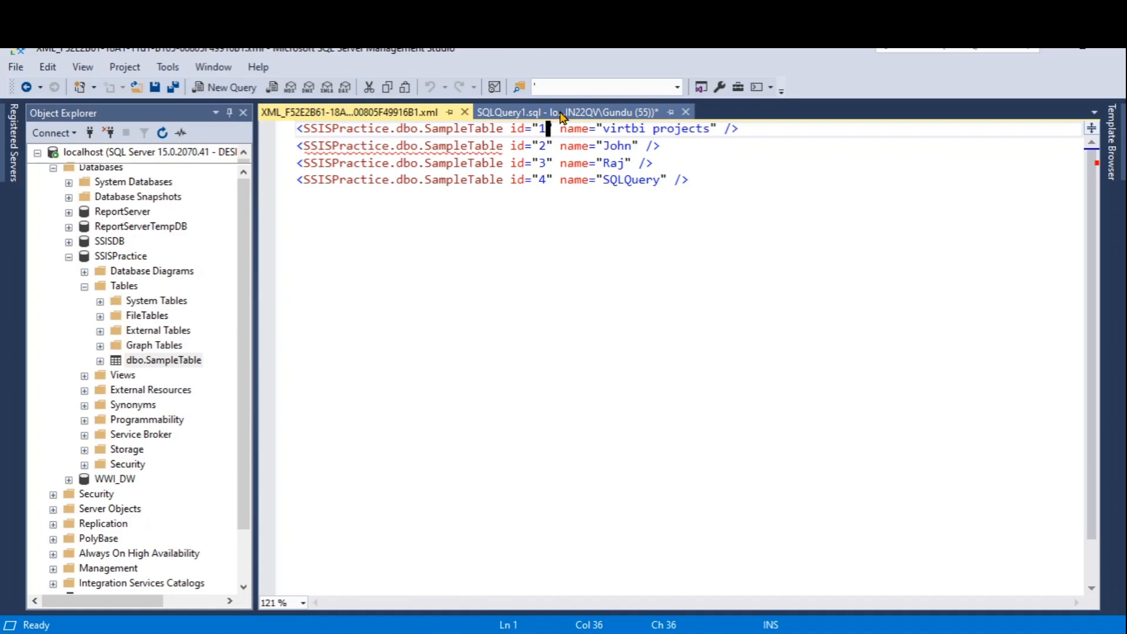
left_click(554, 113)
left_click(465, 134)
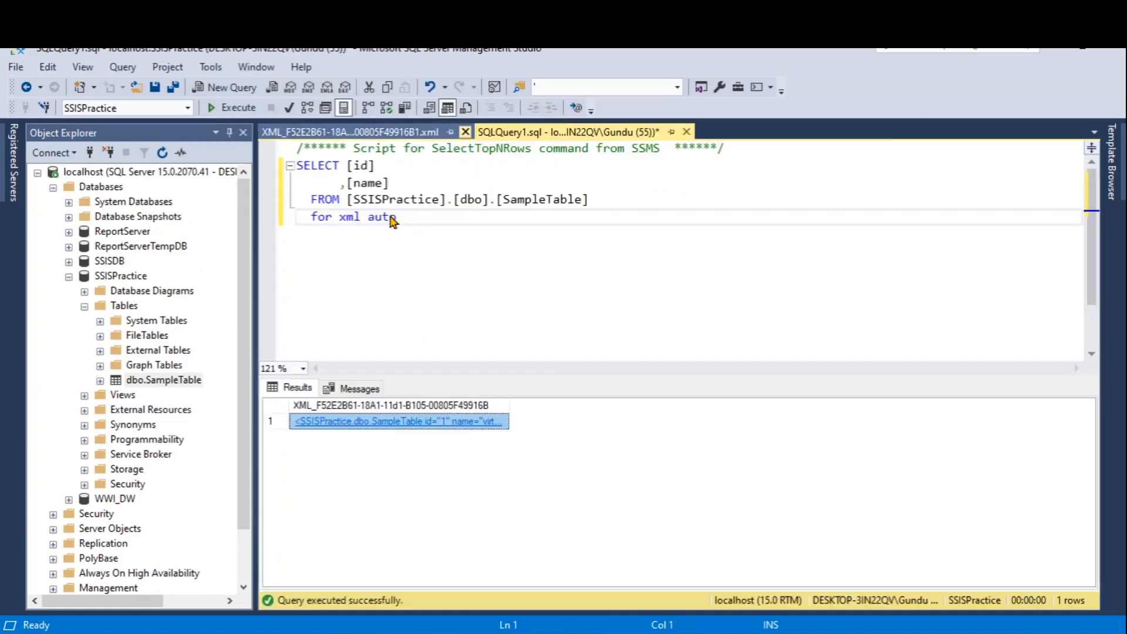
Step: Copy the whole SELECT query with "for xml auto" and use it as the Execute SQL Task's SQL statement in Visual Studio
left_click_drag(398, 217, 238, 161)
key("ctrl+c")
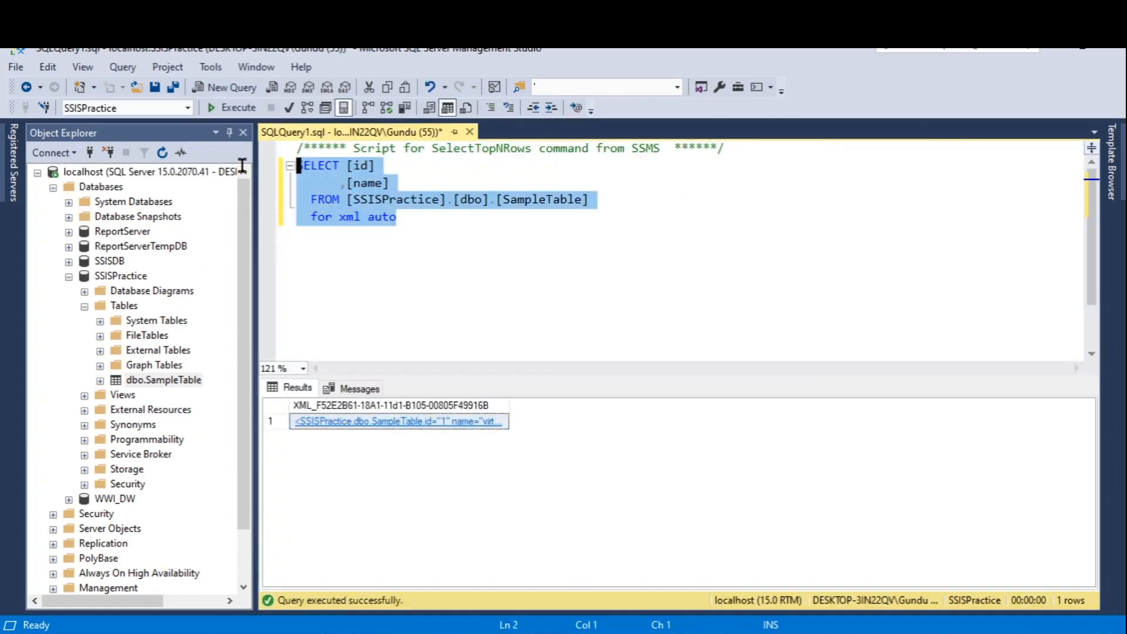
key("alt+Tab")
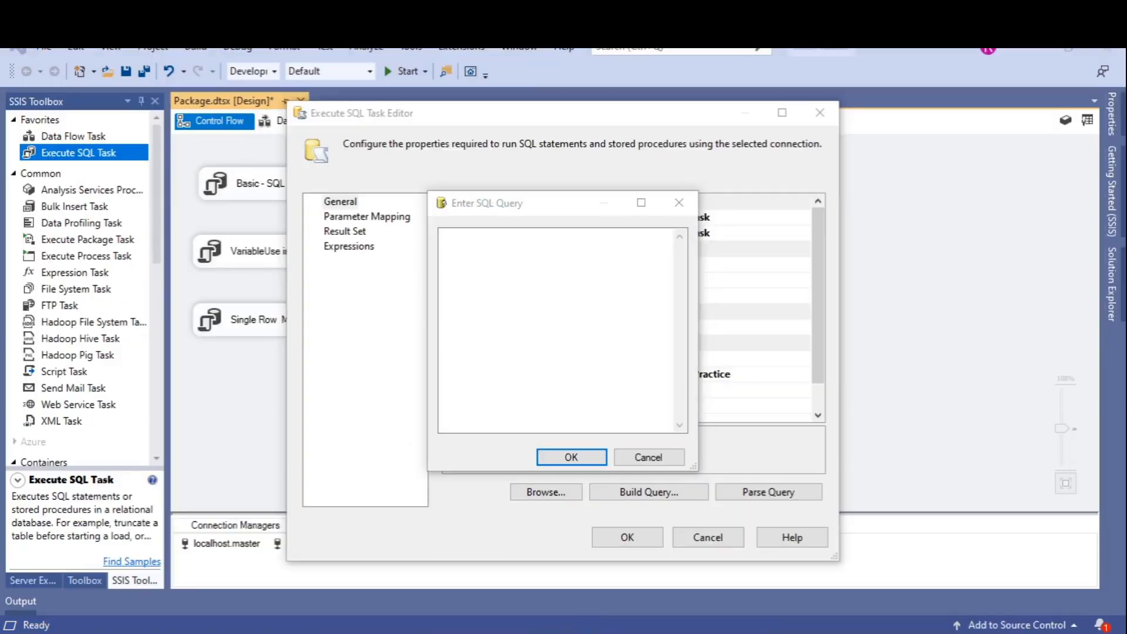
key("ctrl+v")
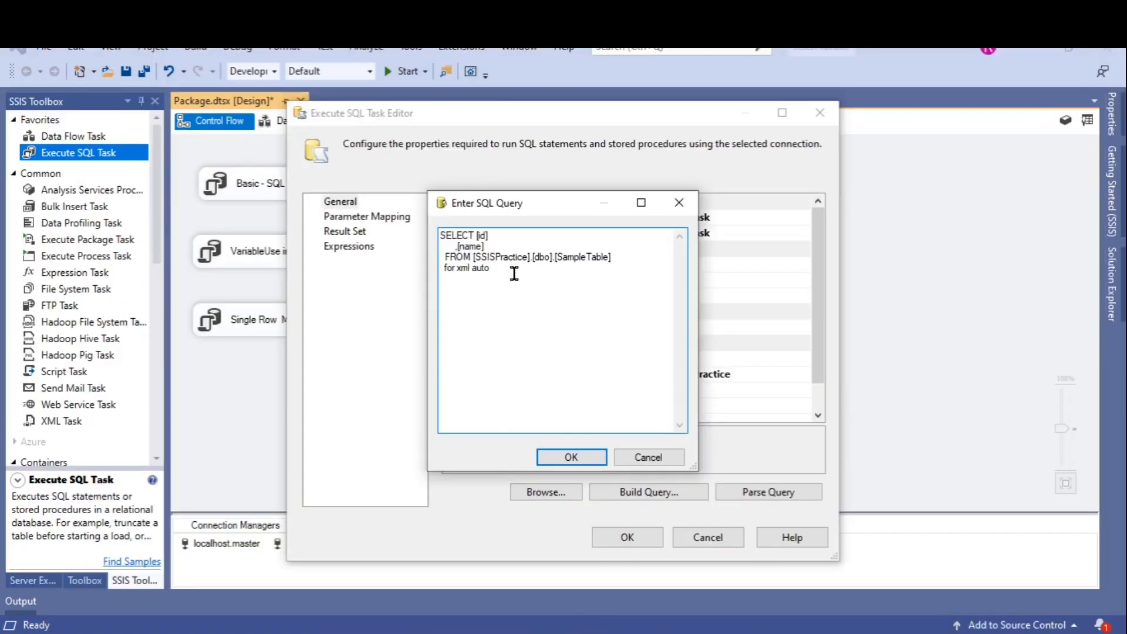
left_click(575, 458)
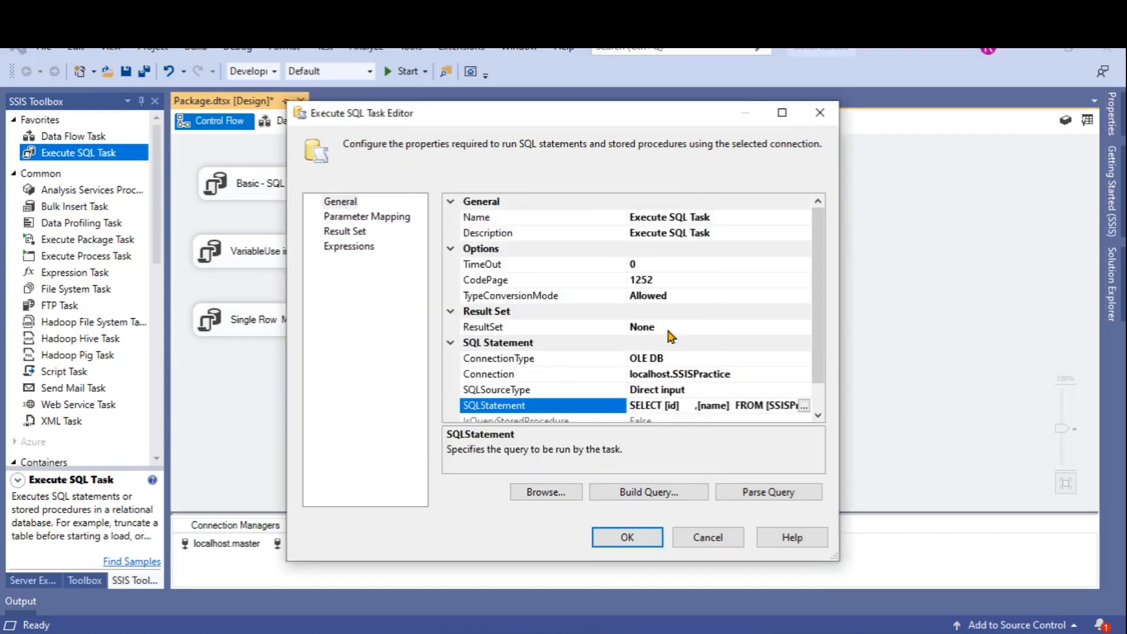
Step: Set the task's ResultSet format to XML
left_click(763, 314)
left_click(794, 327)
left_click(803, 327)
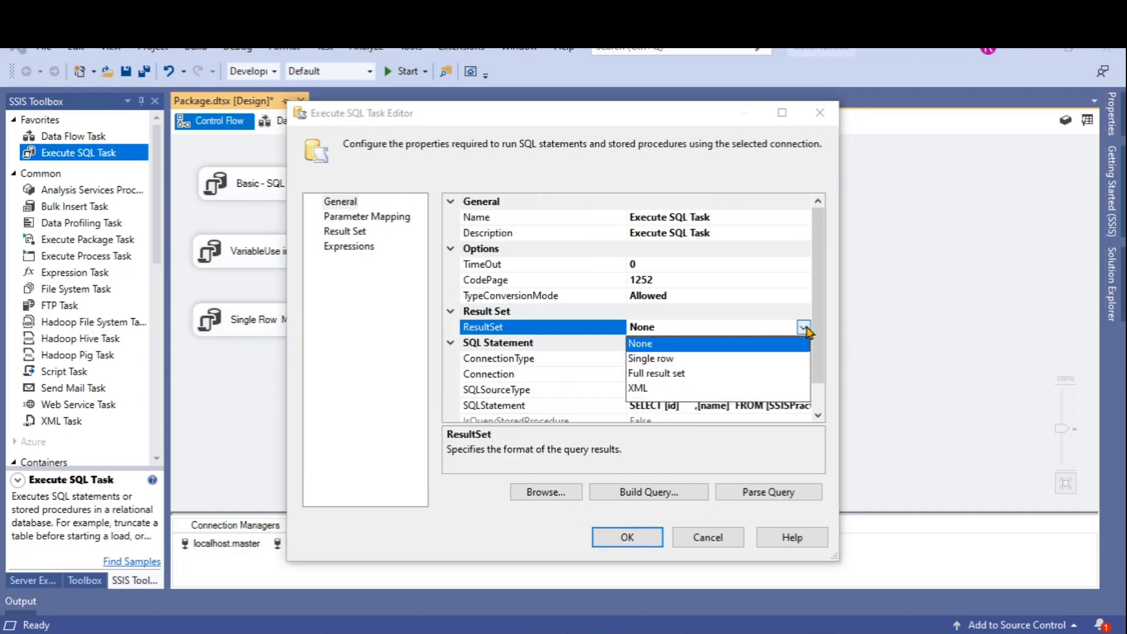
left_click(668, 387)
Step: Add a result set mapping entry to the task and open its result name for editing
left_click(360, 216)
left_click(345, 231)
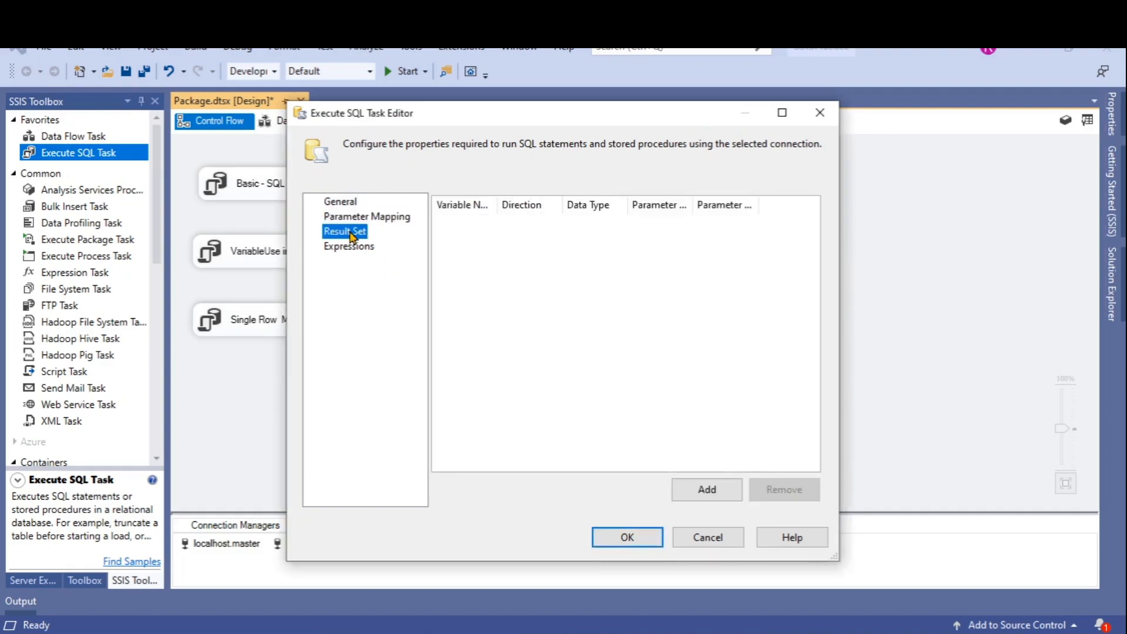
left_click(705, 487)
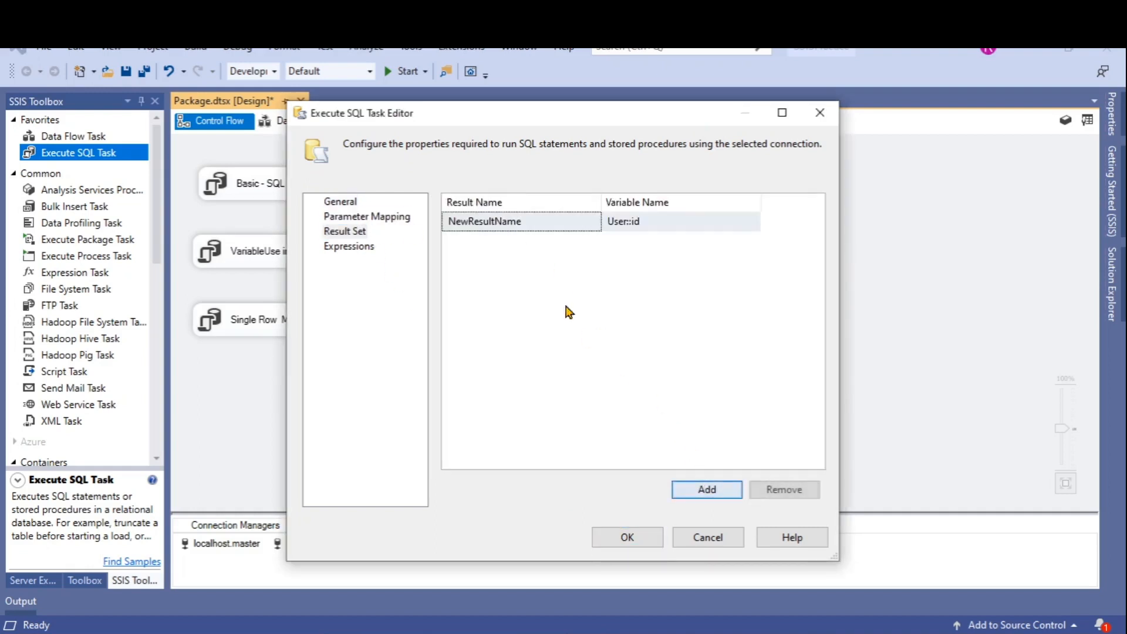
left_click(564, 229)
left_click_drag(543, 221, 382, 235)
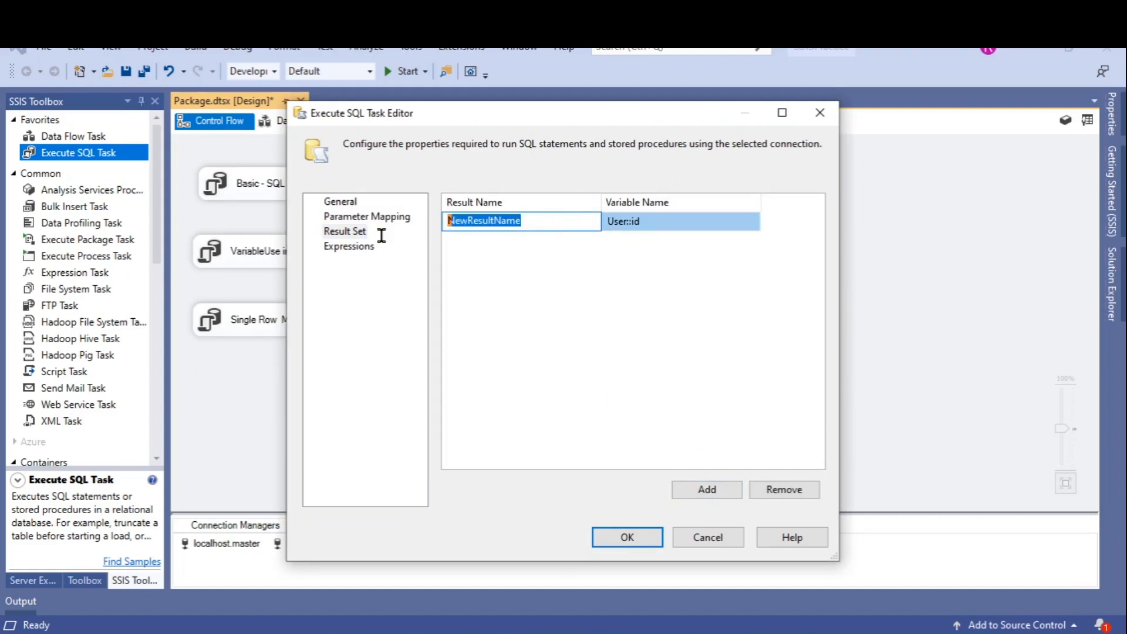
left_click(544, 220)
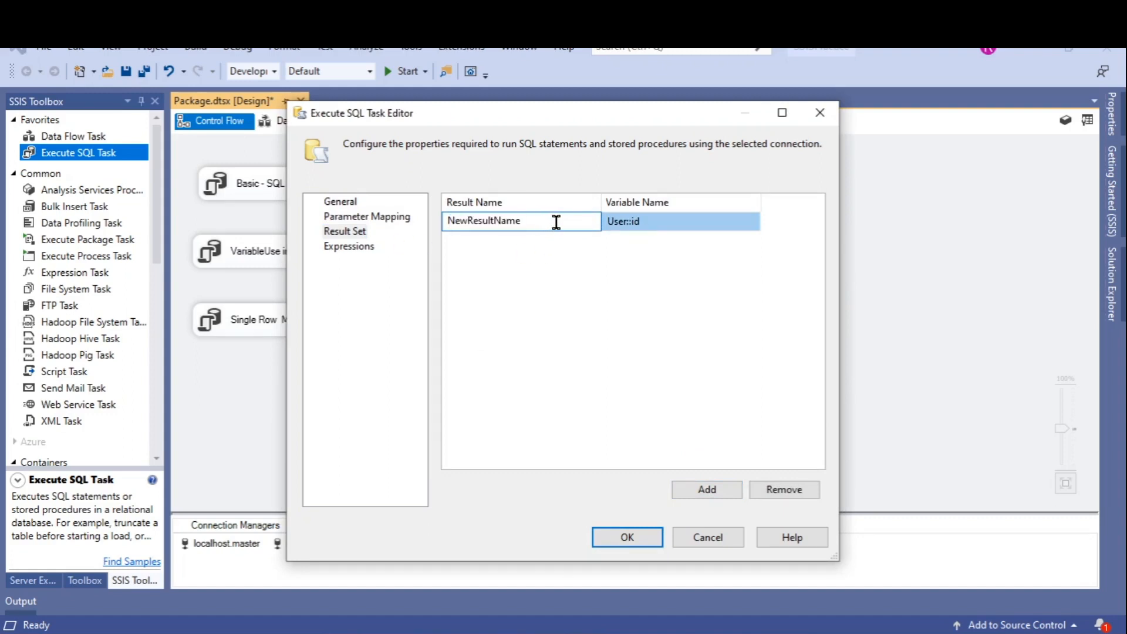
Step: Review the task's SQL statement and close the query without changes
left_click(340, 201)
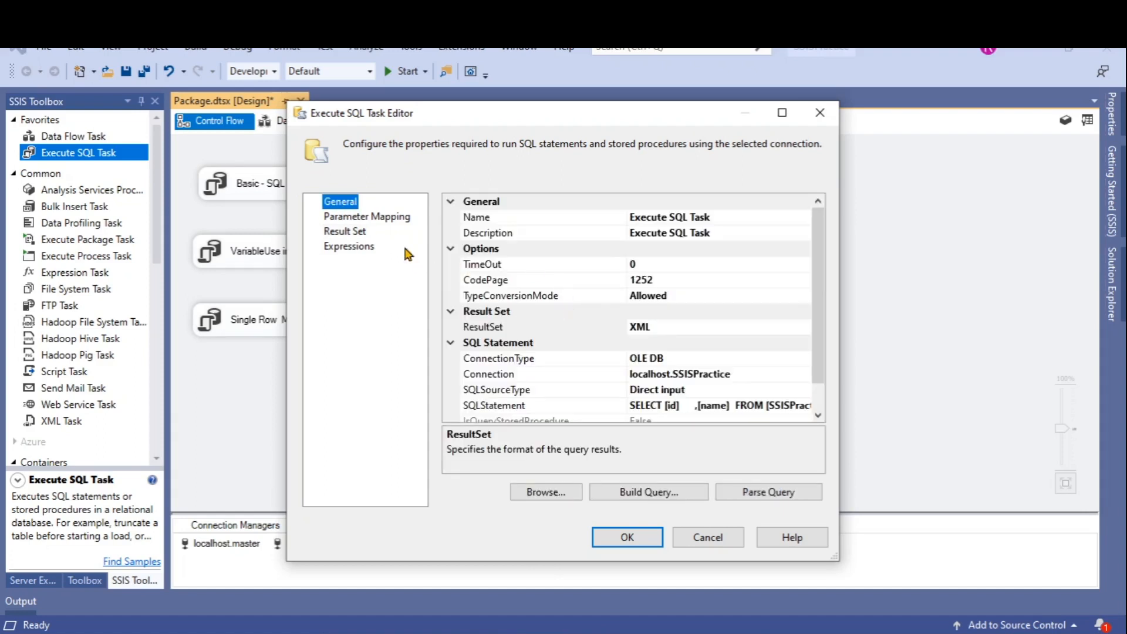
left_click(768, 405)
left_click(804, 405)
left_click(603, 275)
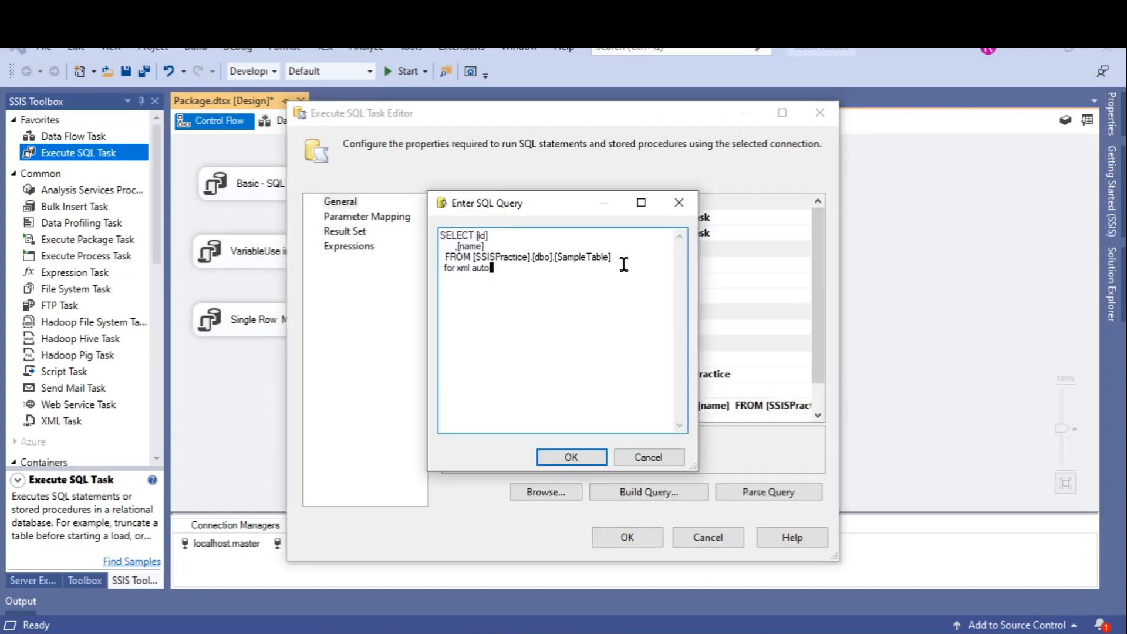
left_click(648, 457)
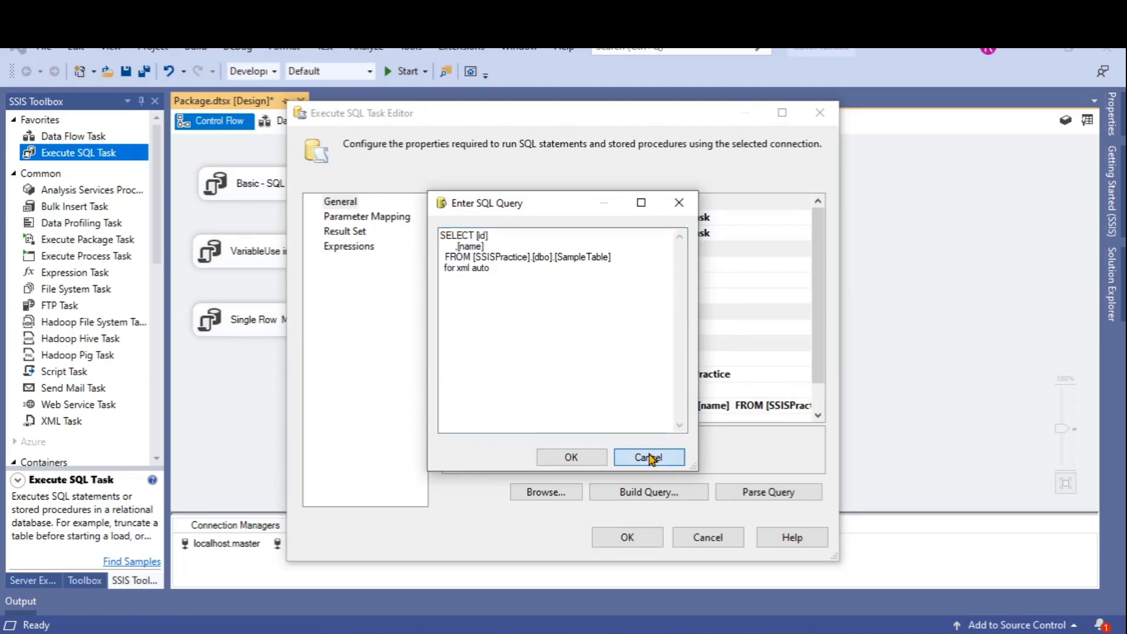
Step: Set the result name of the task's result set mapping to 0
left_click(367, 232)
left_click(550, 223)
double_click(551, 222)
type("0")
key("Return")
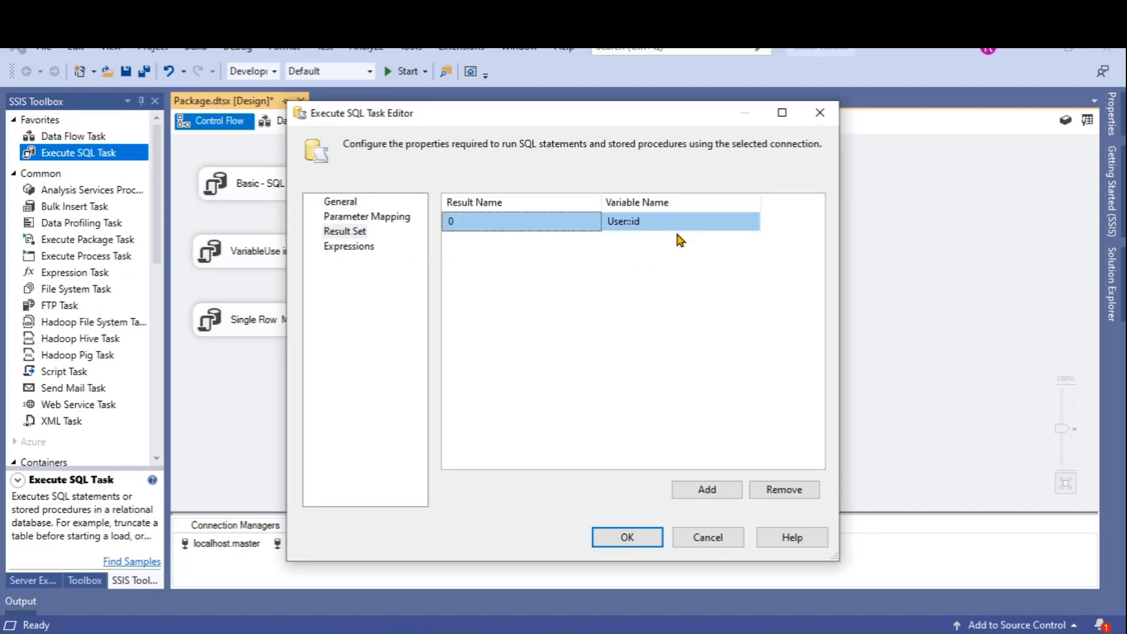
Step: Map result 0 to a new String variable in the Package container, keeping the default name, and accept the task settings
left_click(684, 228)
left_click(750, 220)
left_click(645, 241)
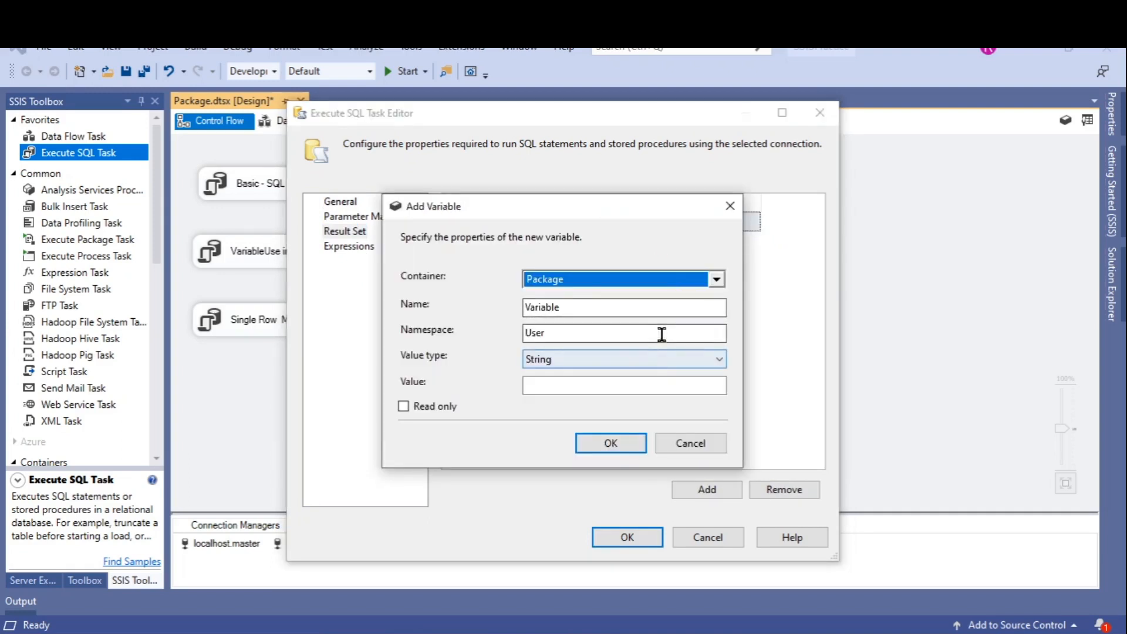
left_click(672, 361)
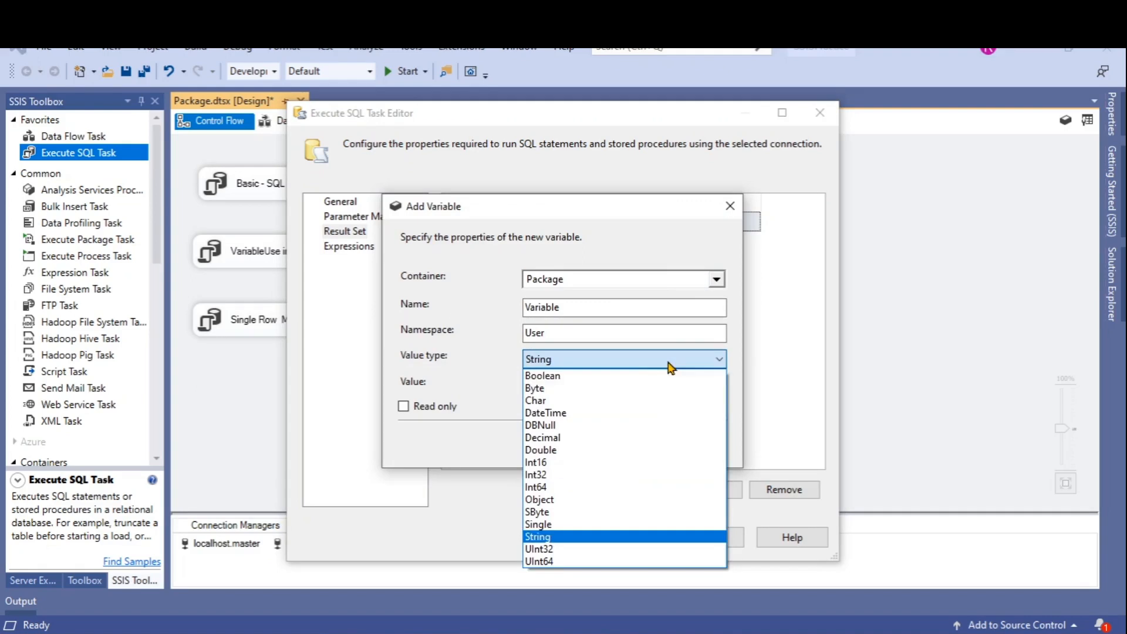
left_click(563, 538)
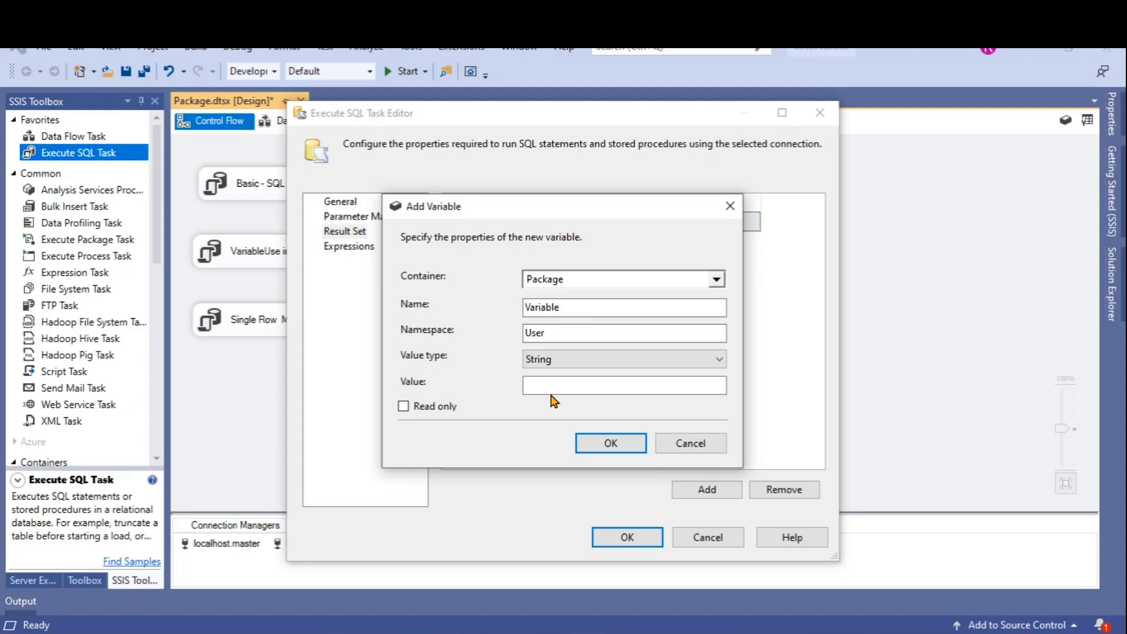
left_click(611, 443)
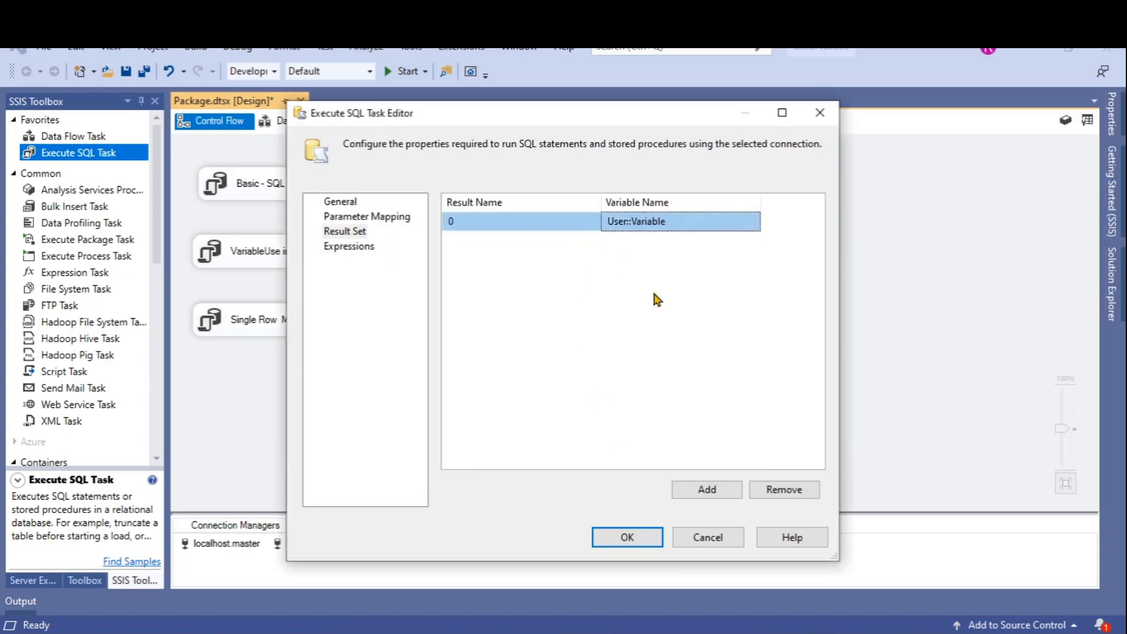
left_click(644, 542)
Step: Execute only the new Execute SQL Task and stop debugging once it has run
left_click(503, 368)
left_click(486, 330)
right_click(485, 304)
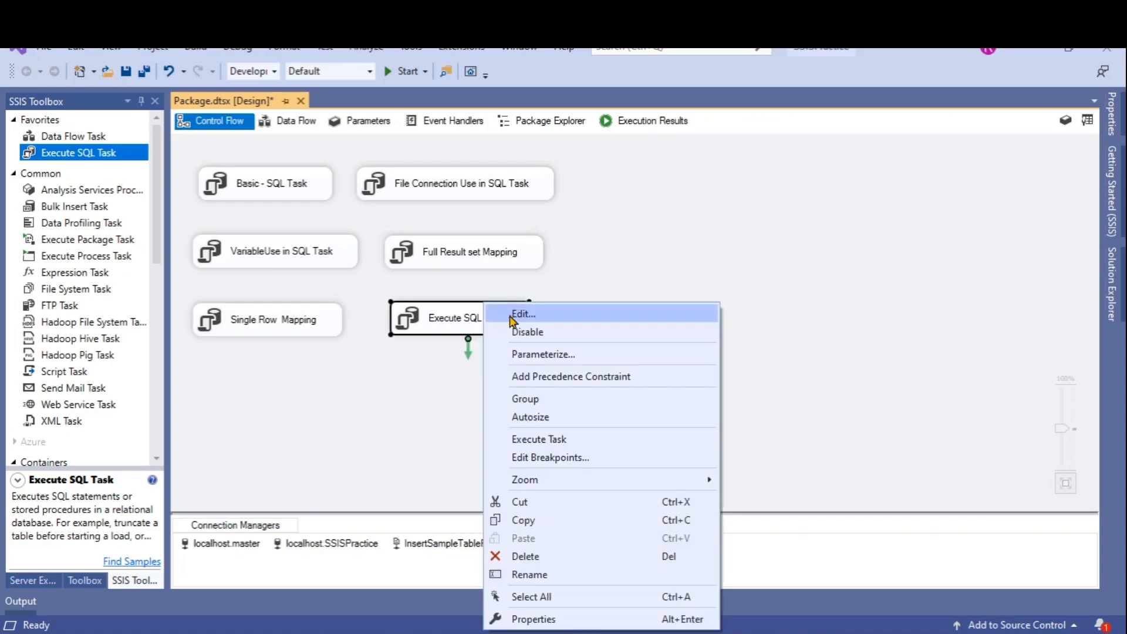
left_click(535, 457)
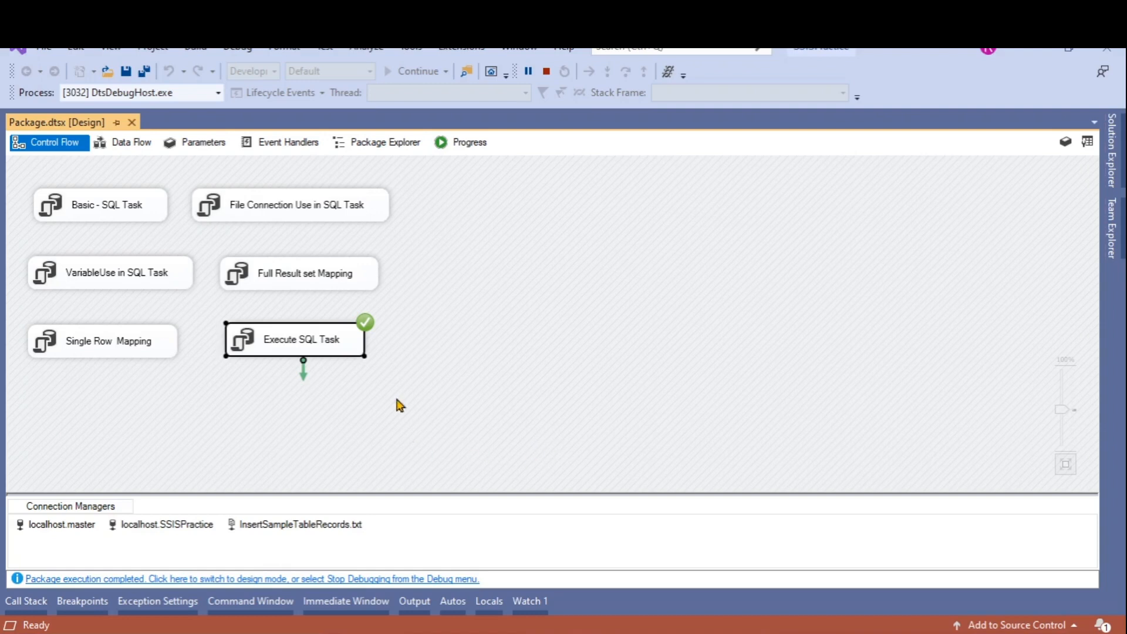
left_click(544, 77)
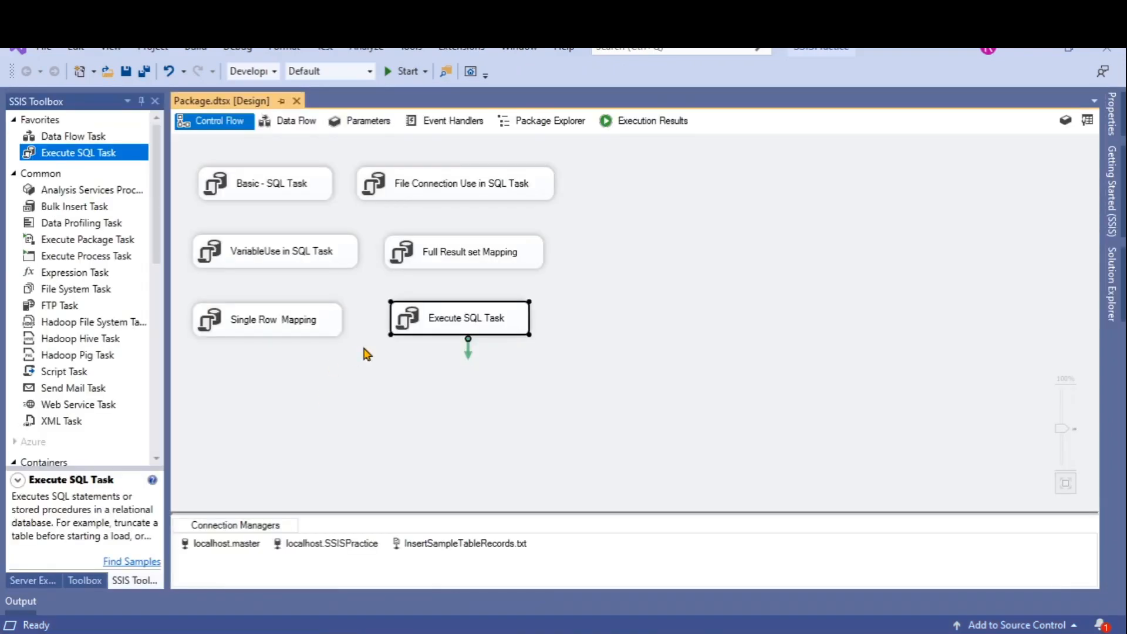
Step: Rename the new Execute SQL Task to XML Data Mapping and save the package
right_click(458, 325)
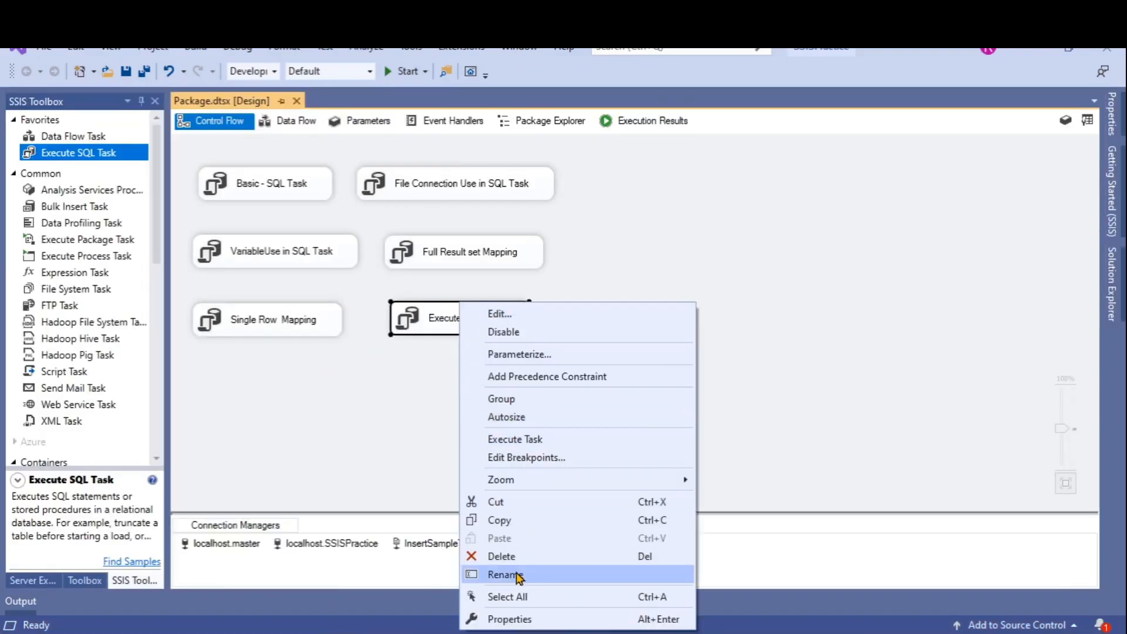
left_click(516, 574)
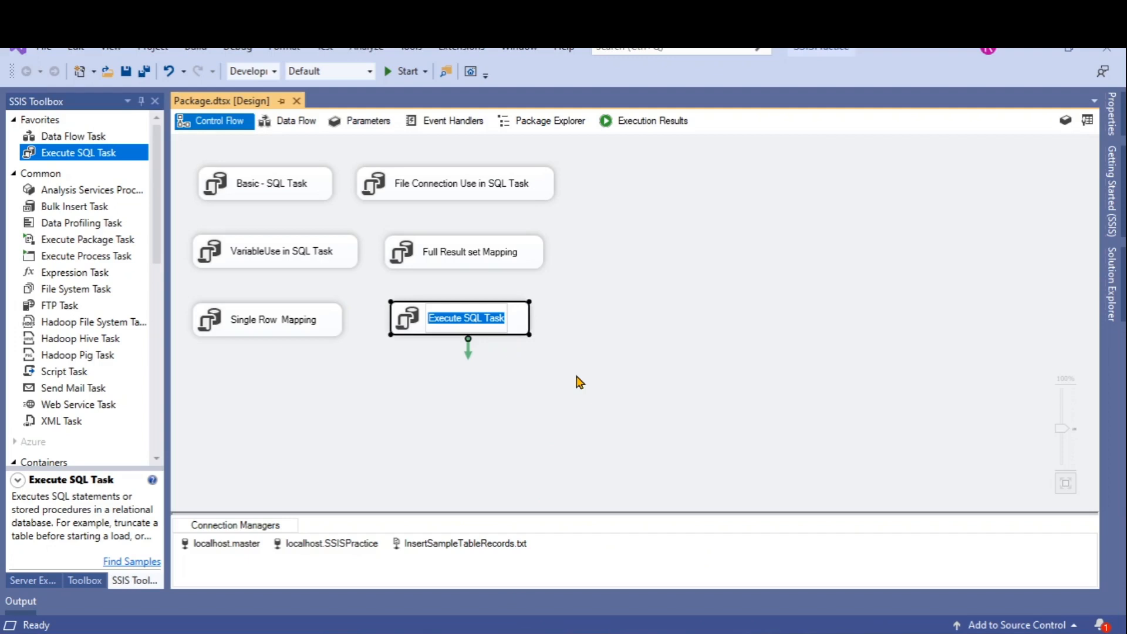
type("XML")
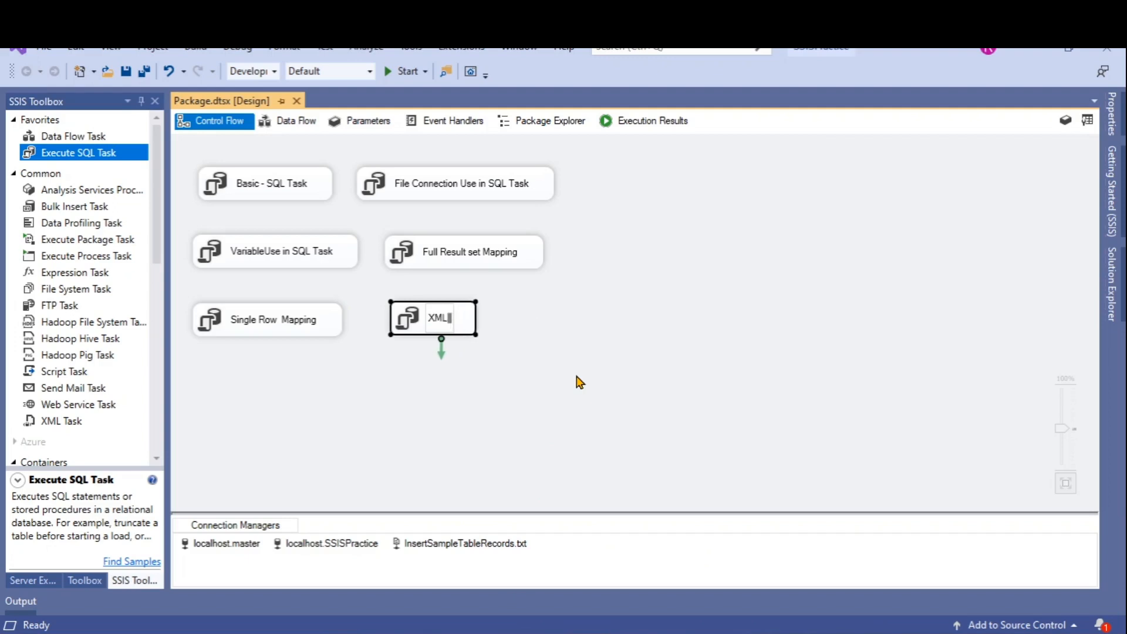
type(" Data Mapp")
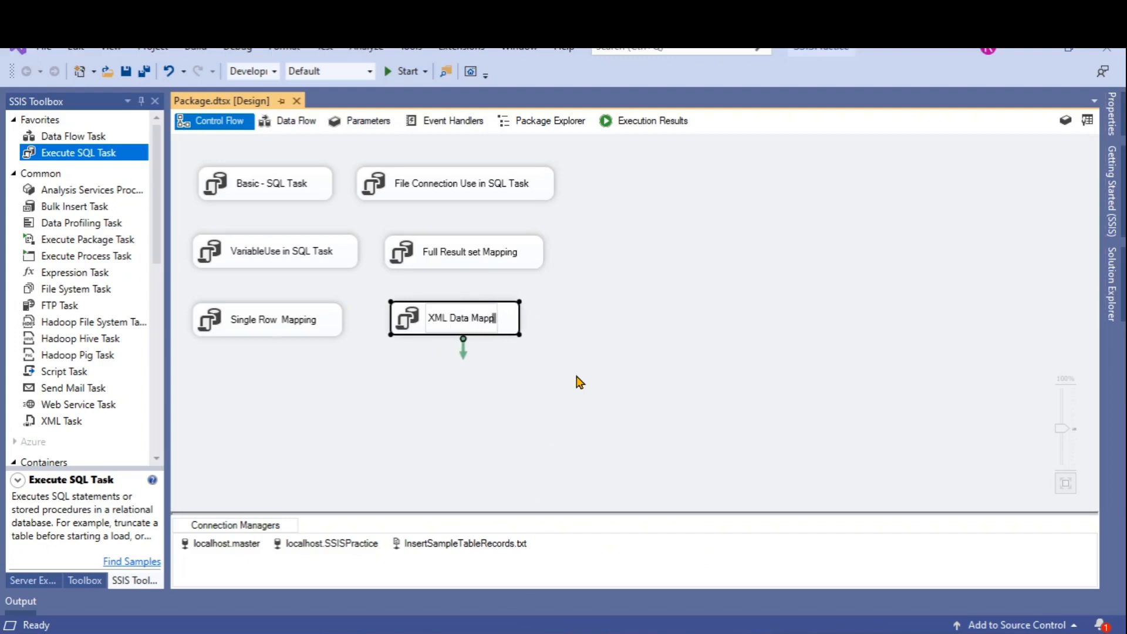
type("igg")
left_click(593, 377)
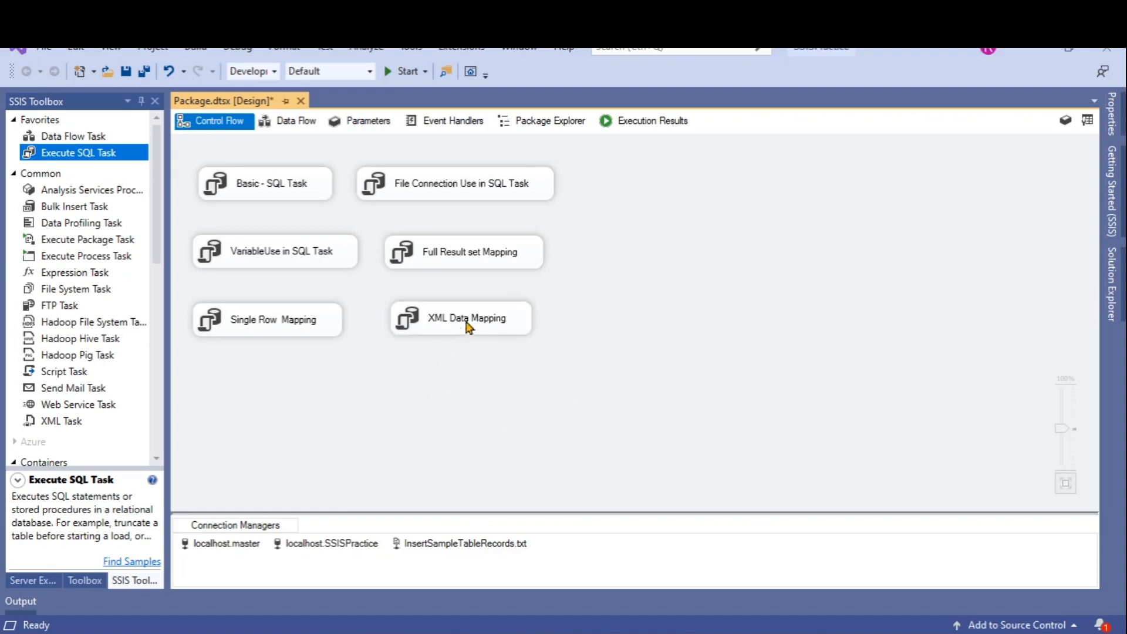
left_click(125, 71)
Step: Add an Execute SQL Task below Single Row Mapping and set its connection to localhost.SSISPractice
left_click_drag(69, 154, 250, 392)
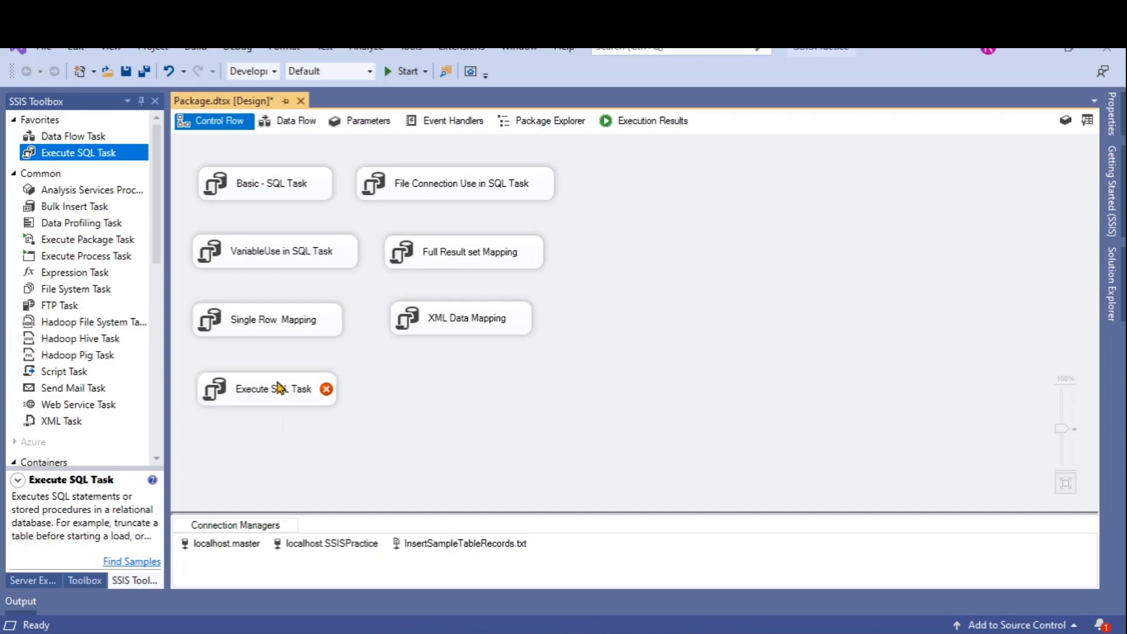
double_click(273, 388)
scroll(734, 246, "down", 1)
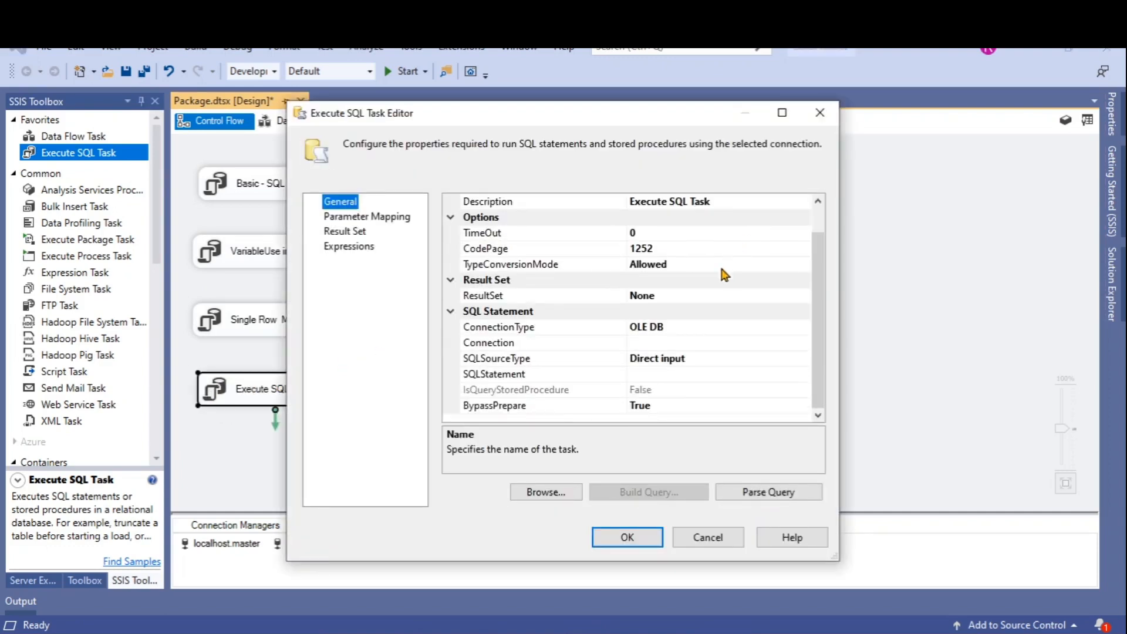
left_click(766, 344)
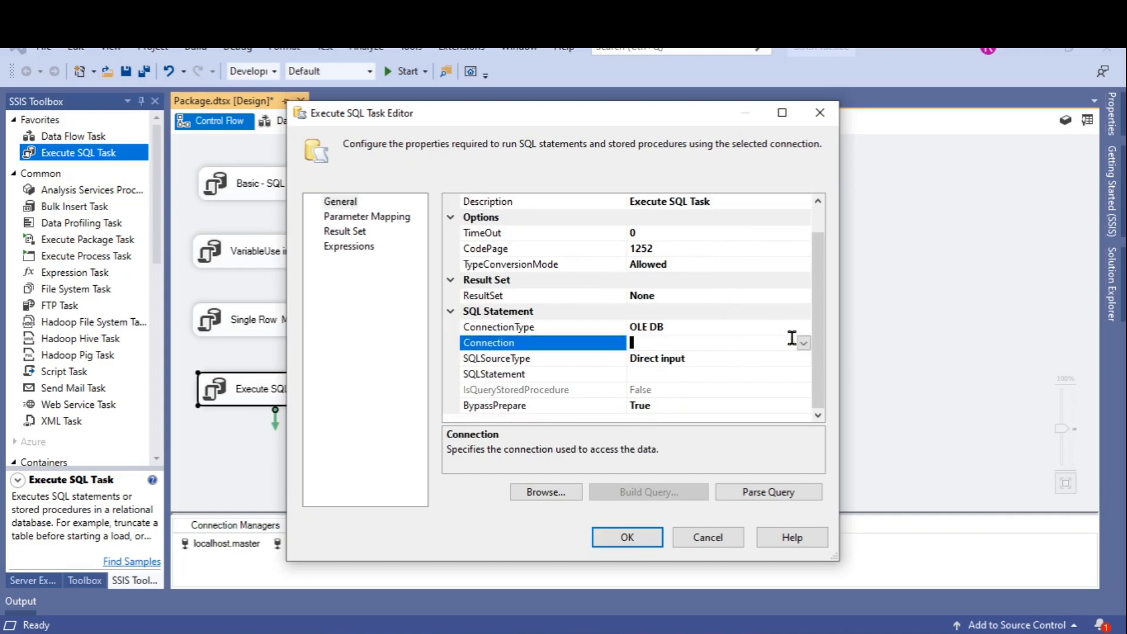
left_click(803, 342)
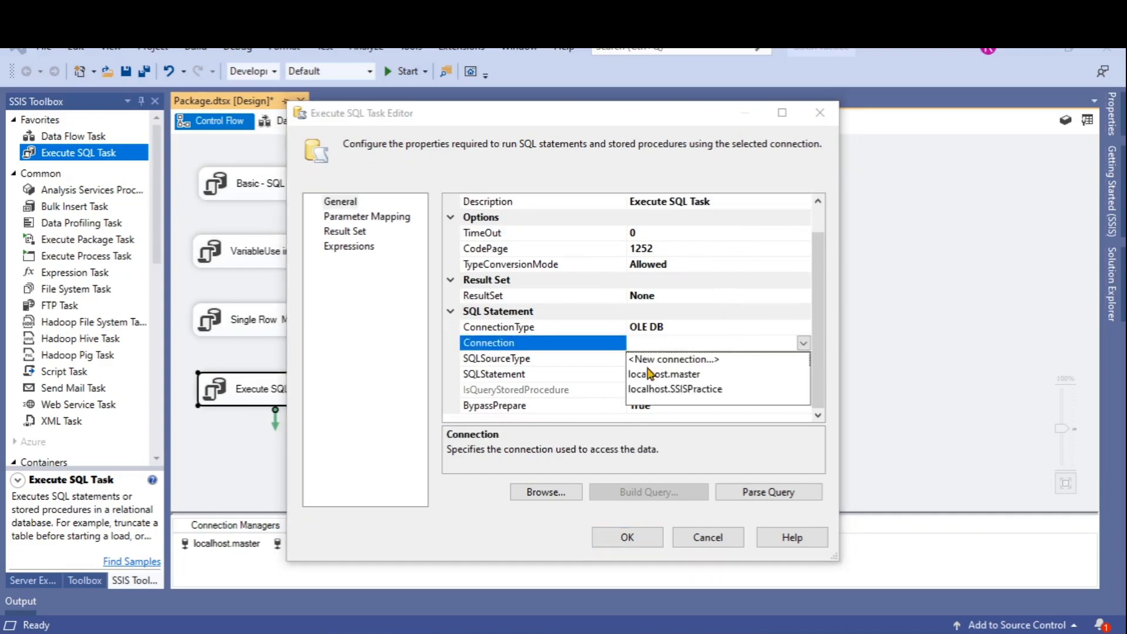
left_click(695, 390)
left_click(766, 375)
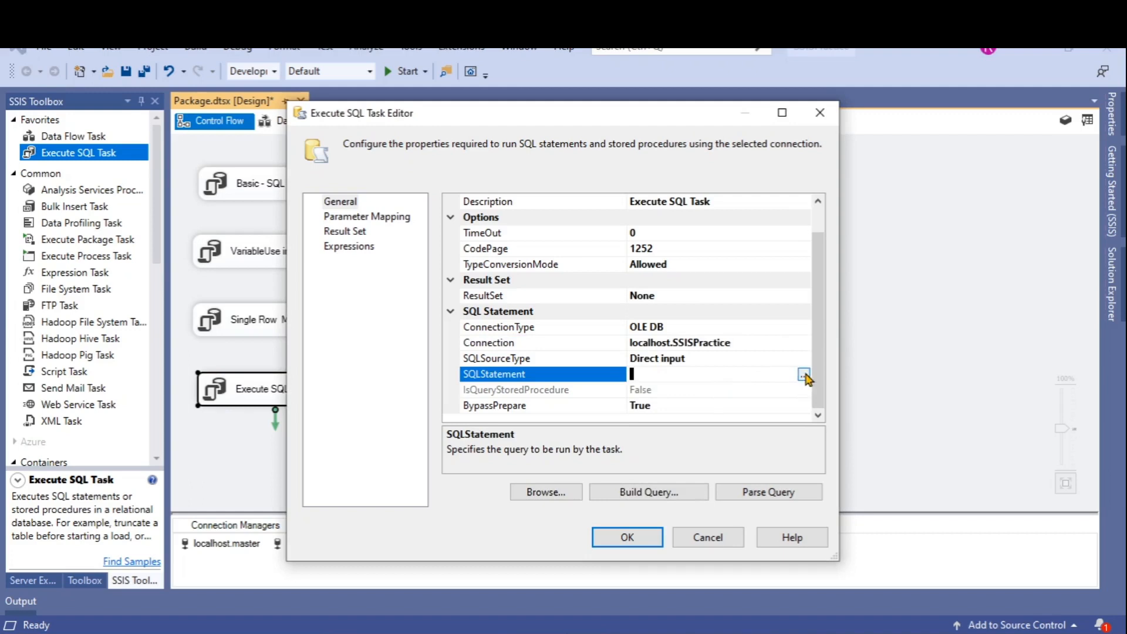
left_click(803, 374)
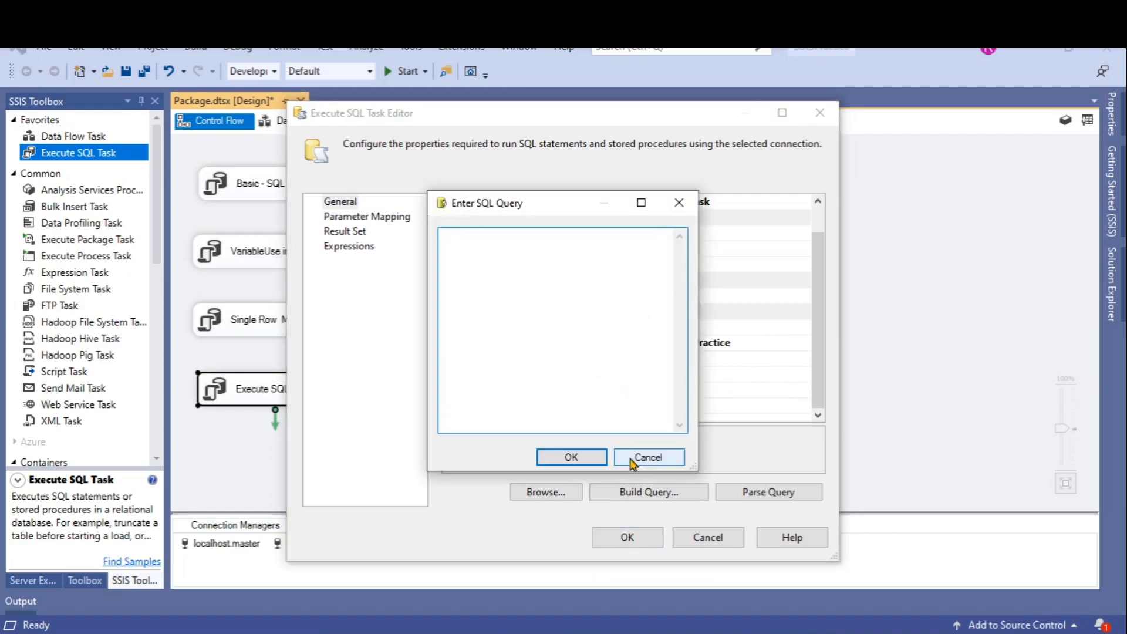
left_click(648, 458)
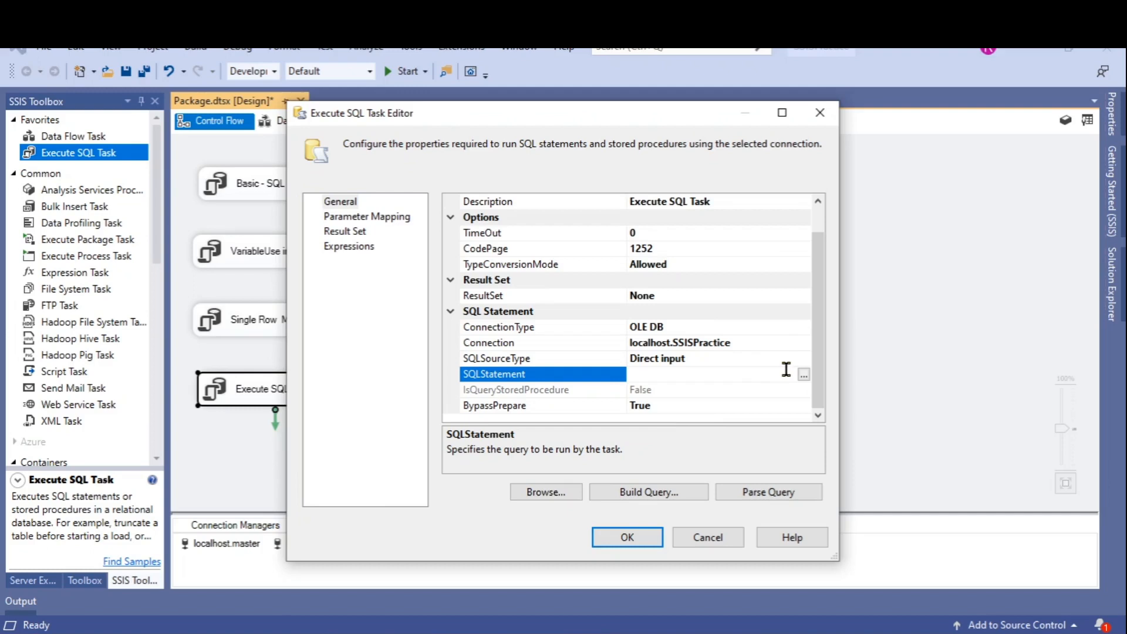
Step: Examine the columns of the task's parameter mapping, widening the variable name column
scroll(786, 369, "up", 2)
left_click(358, 218)
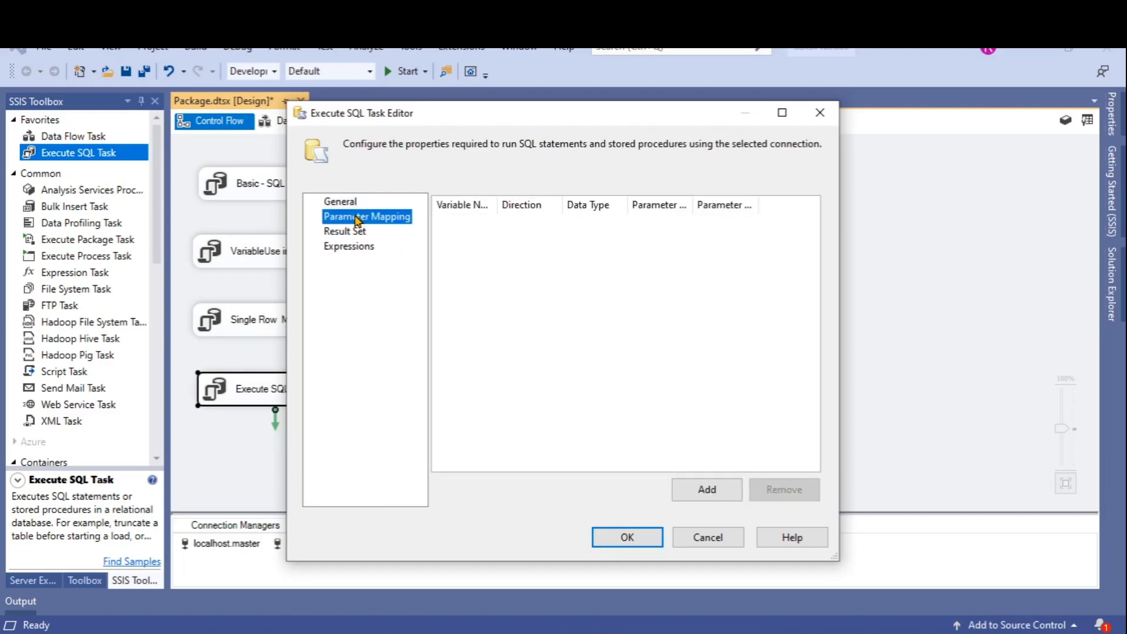
left_click_drag(492, 204, 522, 204)
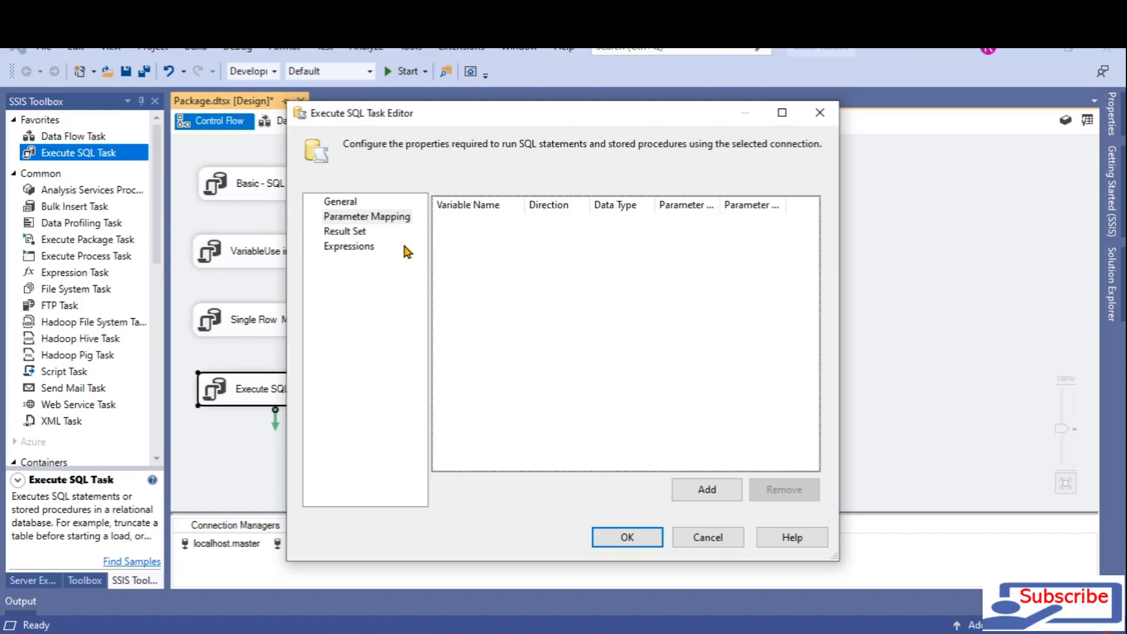
Step: Review the connection types available for the task, keeping OLE DB
left_click(341, 202)
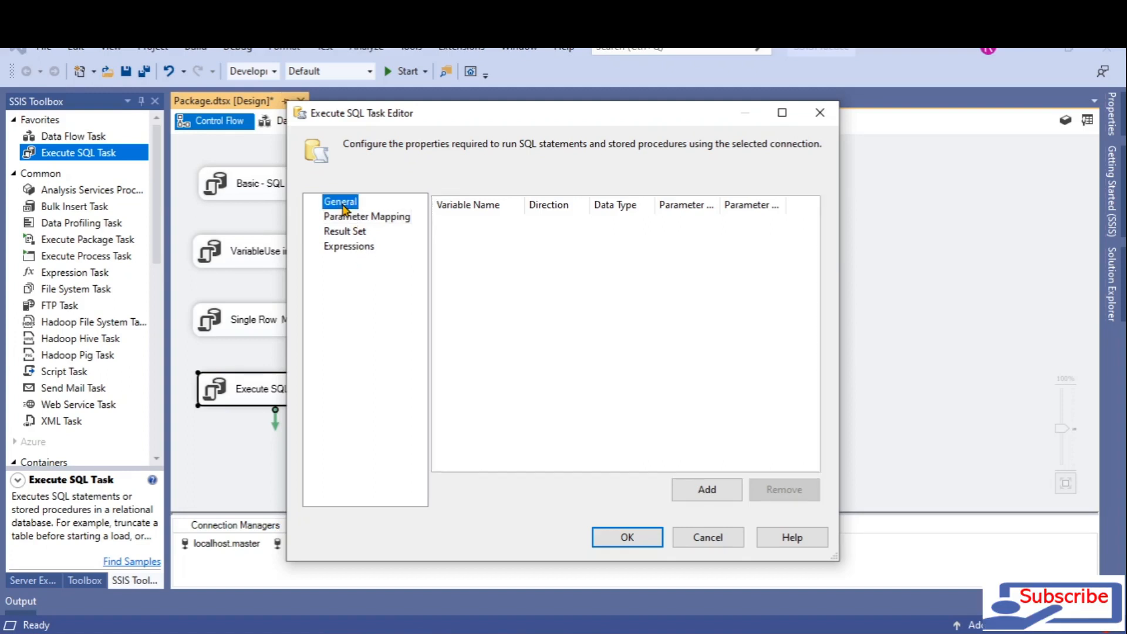
scroll(819, 335, "down", 1)
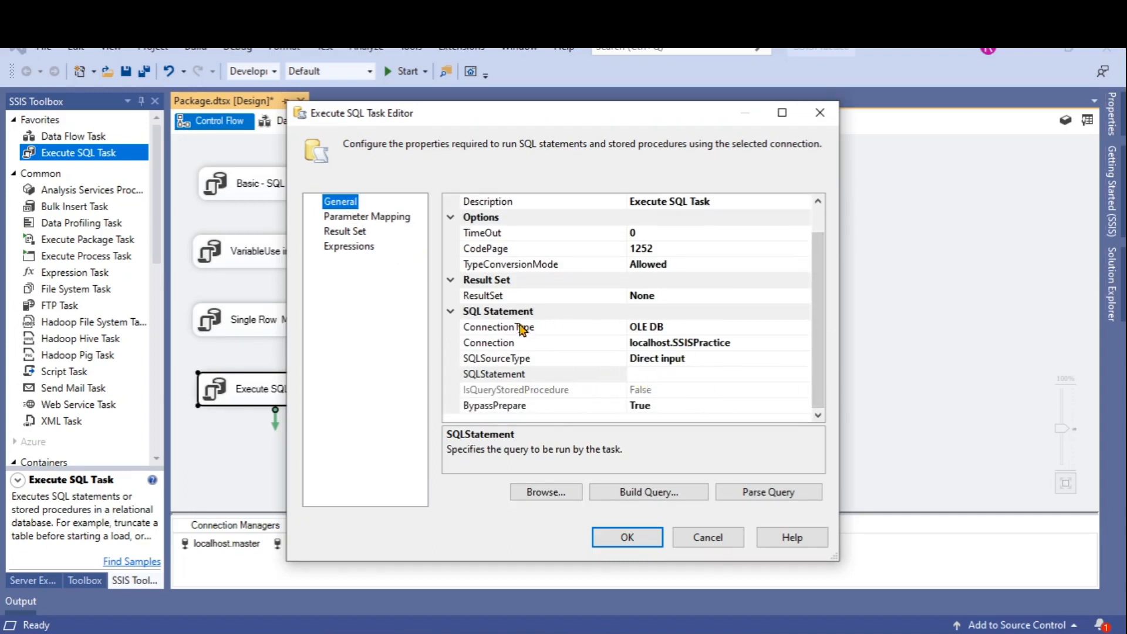
left_click(686, 327)
left_click(803, 327)
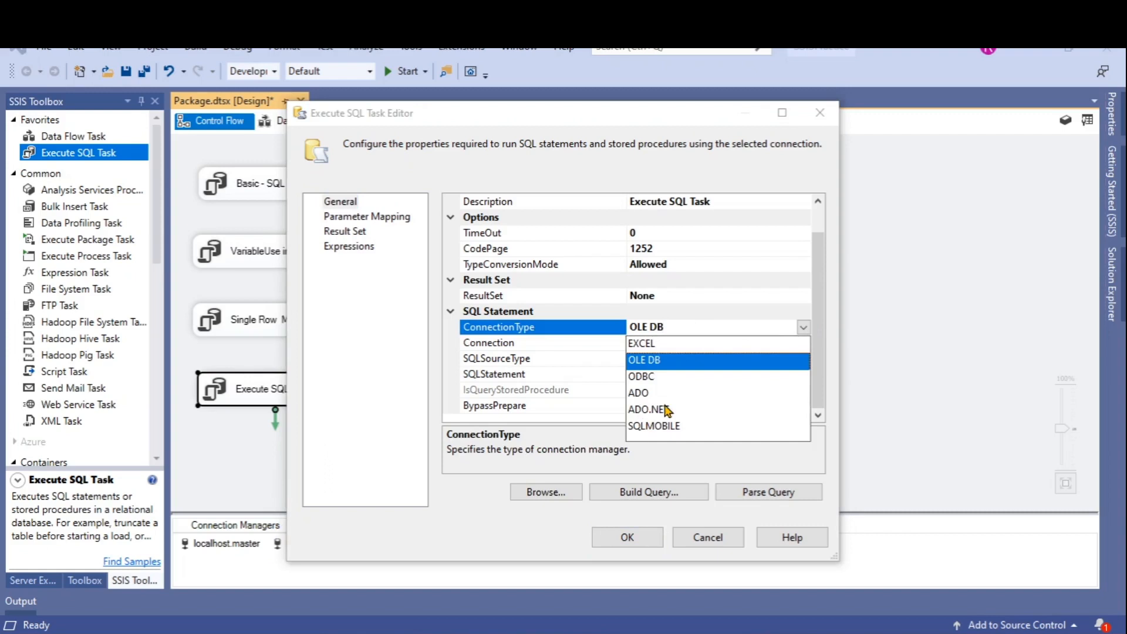
left_click(671, 328)
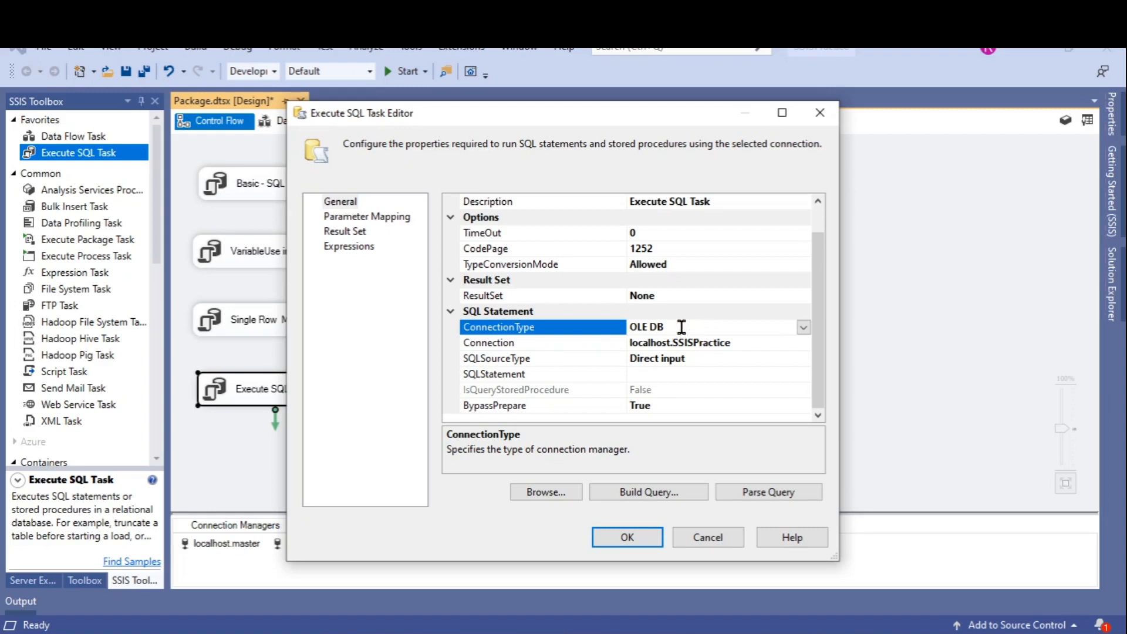
Step: Enter the task's SQL statement as "Select id,name from dbo.SampleTable where id = ?" and accept it
left_click(667, 370)
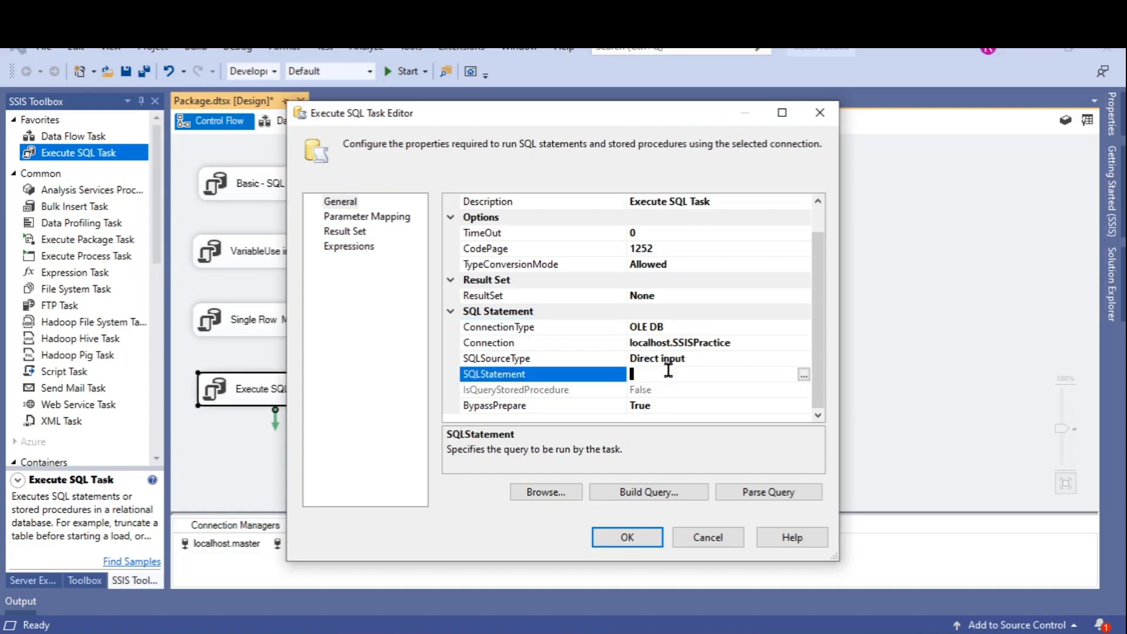
left_click(803, 374)
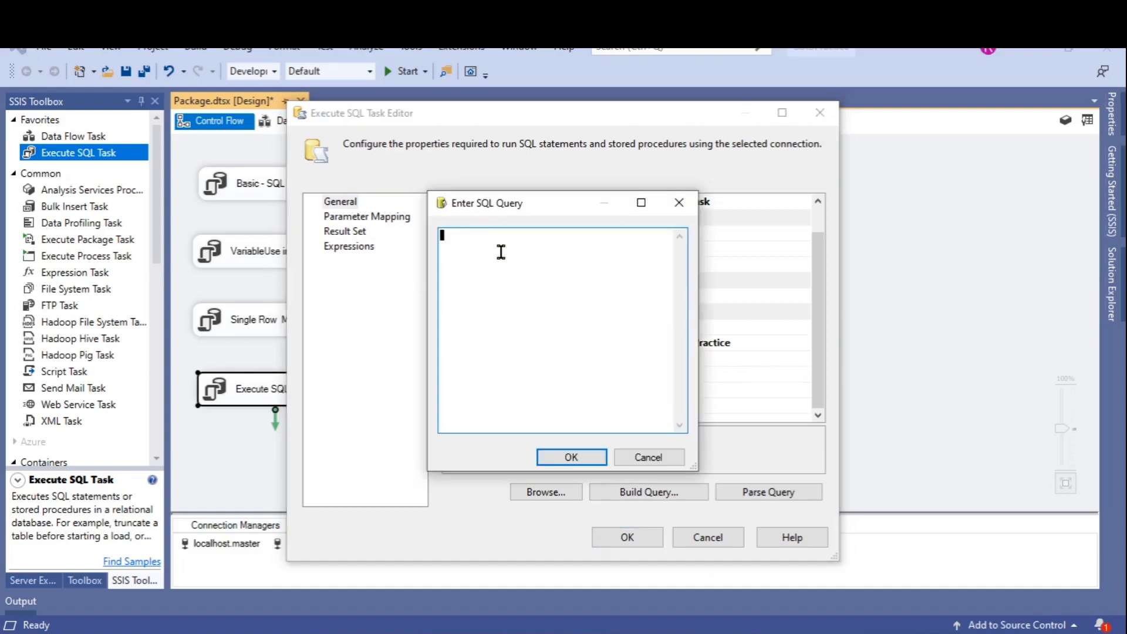
type("Select id,name from dbo.SampleTable where id = ?")
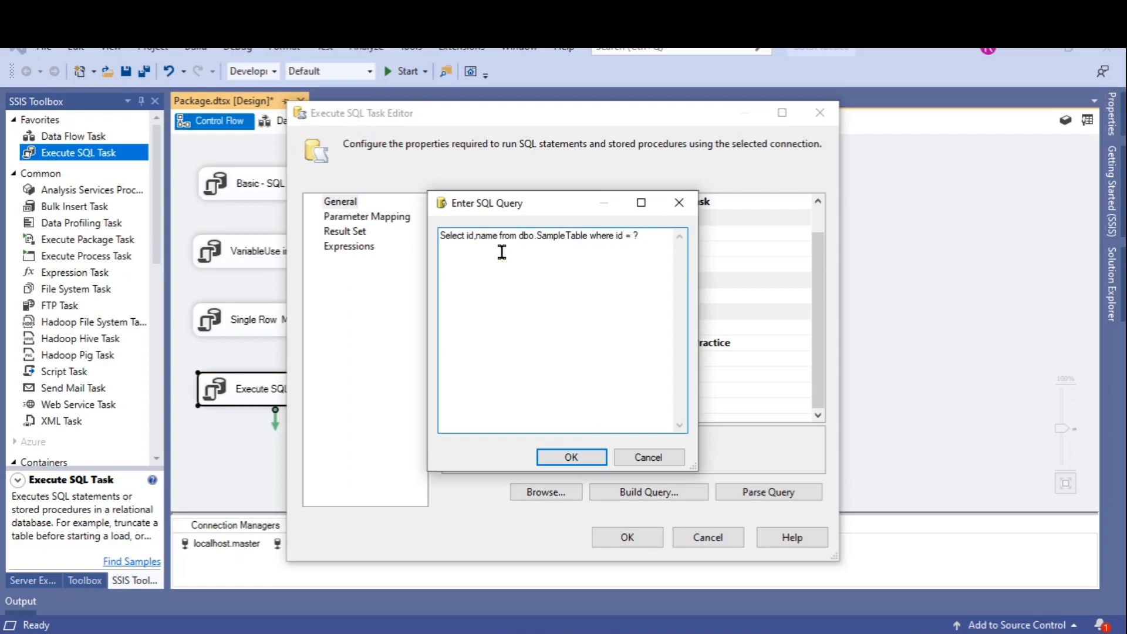
left_click_drag(638, 237, 609, 277)
left_click(589, 466)
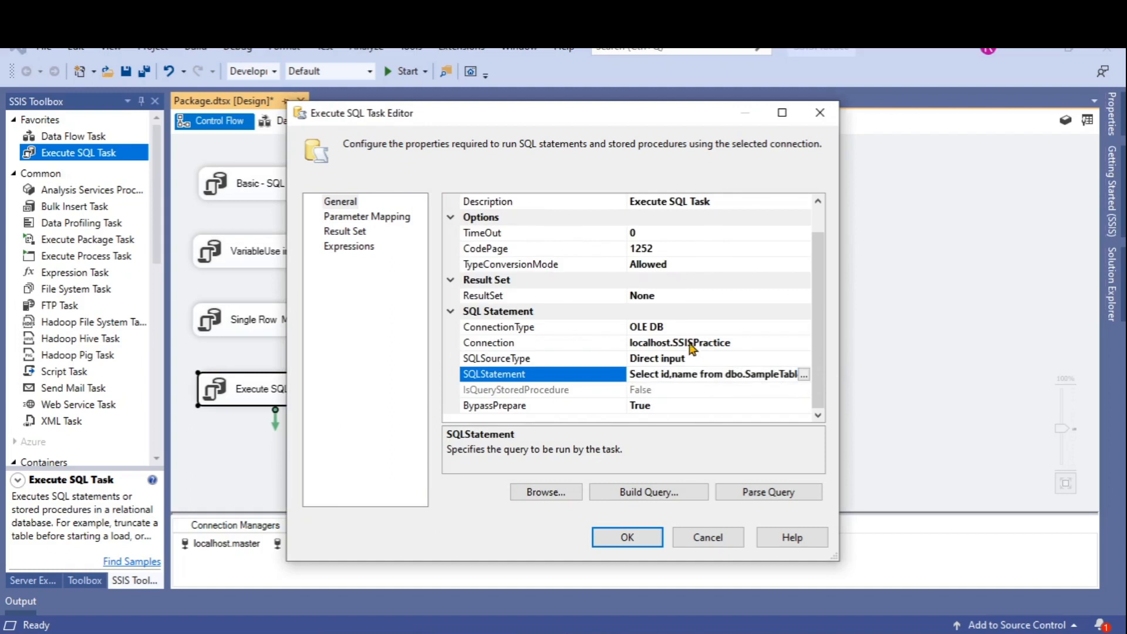
Step: Review the question mark placeholder in the task's SQL query and close the query without changes
left_click(803, 374)
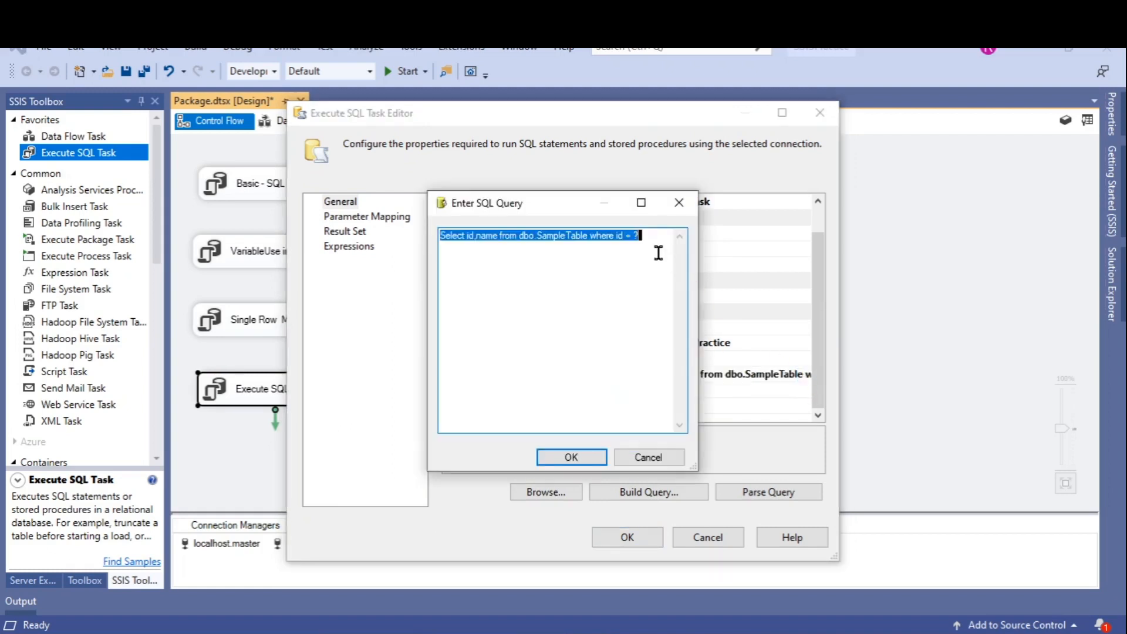
left_click(644, 238)
left_click_drag(647, 250, 638, 238)
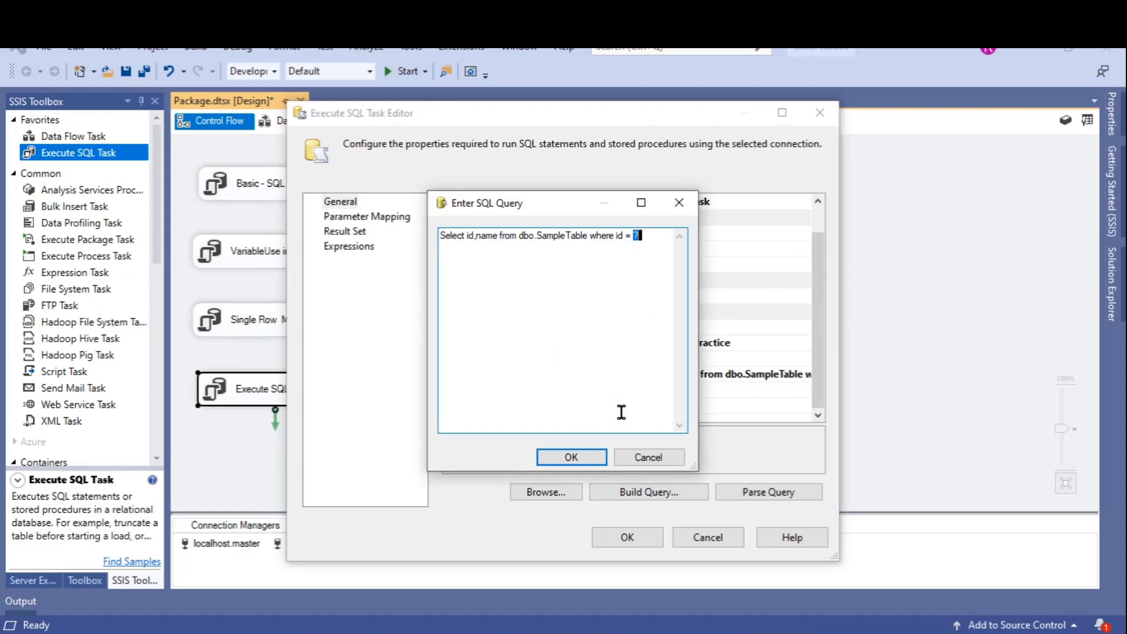
left_click(583, 458)
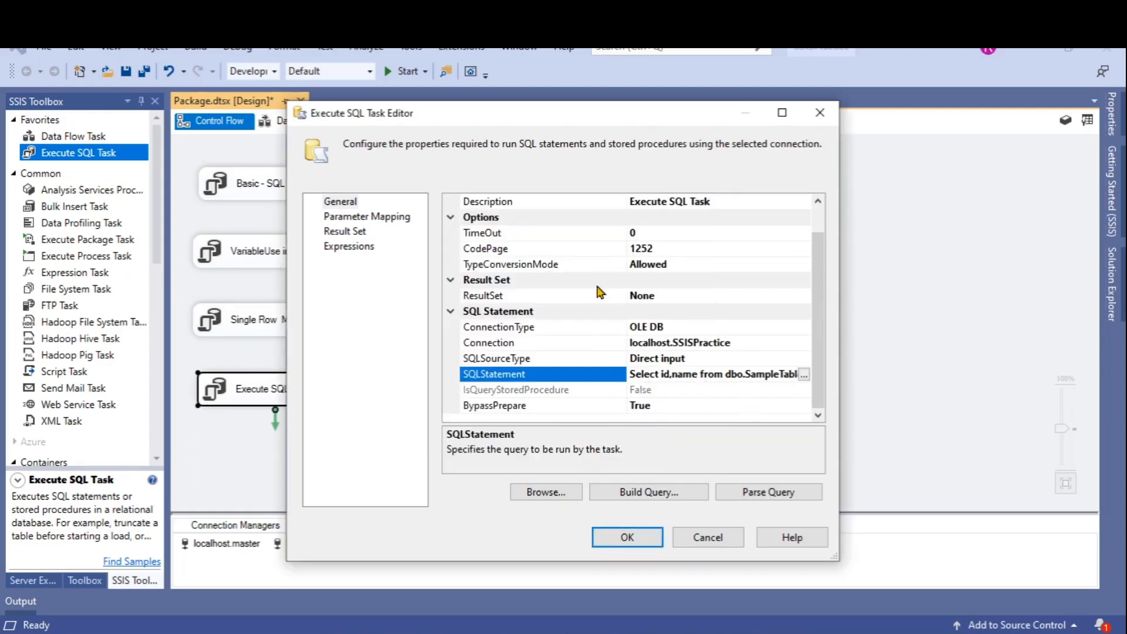
Step: Add a parameter mapping to the task that uses the variable User::id
left_click(364, 218)
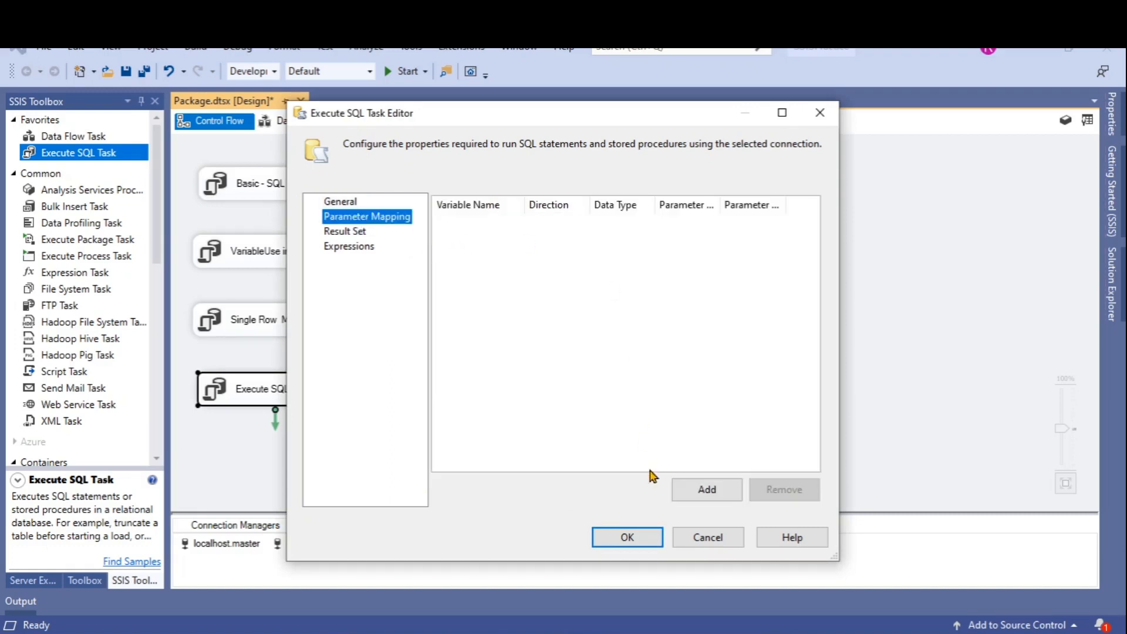
left_click(717, 489)
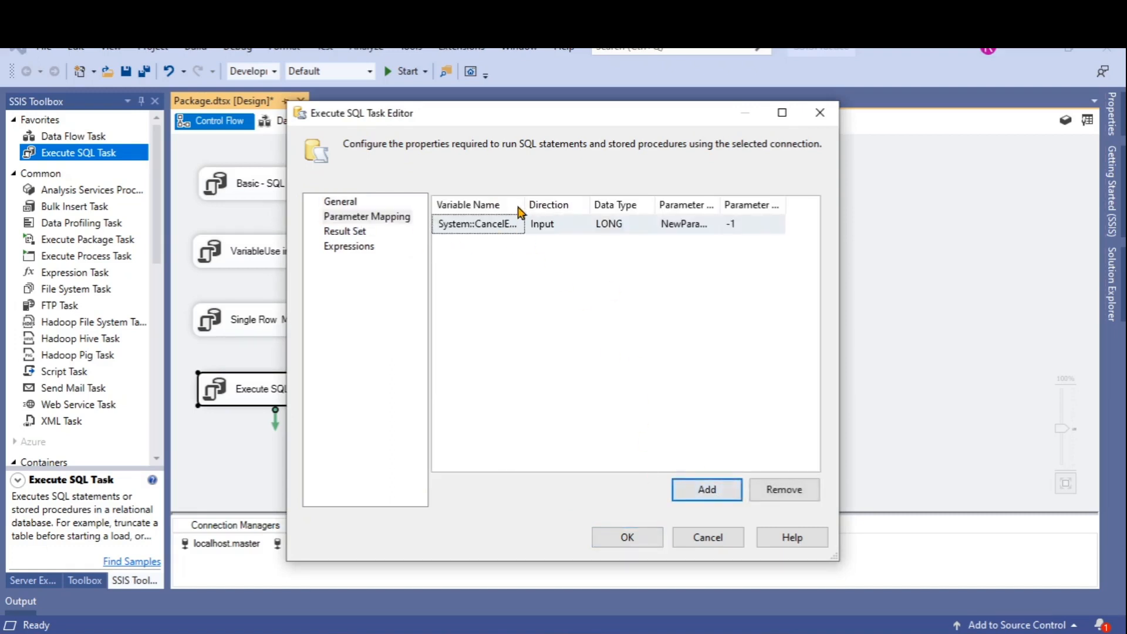
left_click_drag(522, 205, 573, 205)
left_click(564, 224)
left_click(565, 223)
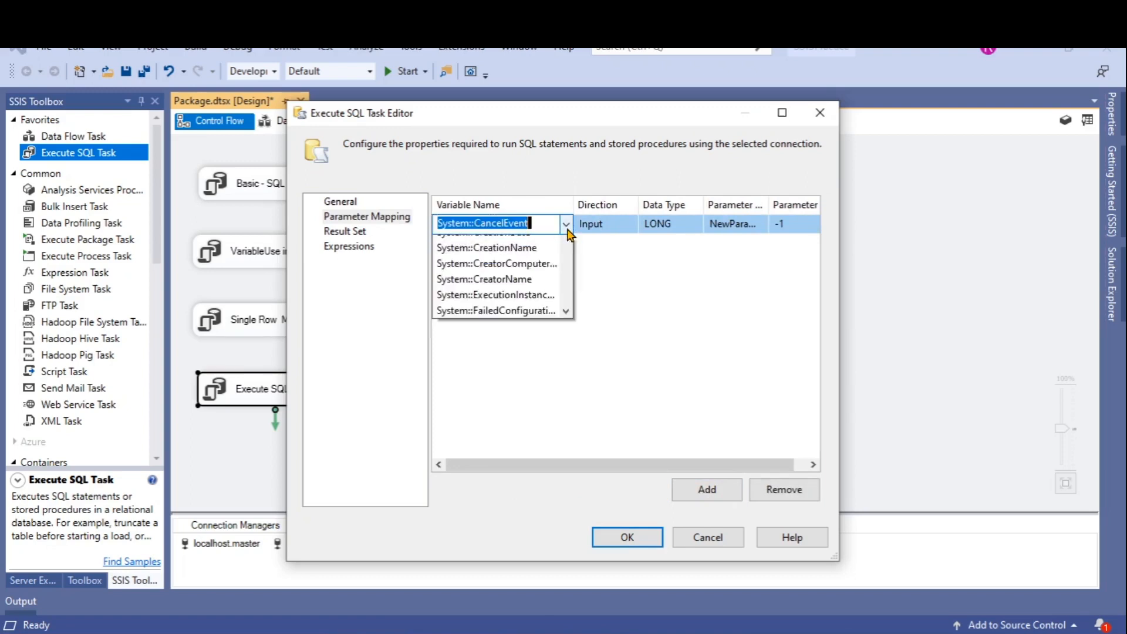
scroll(505, 305, "down", 4)
scroll(510, 358, "down", 5)
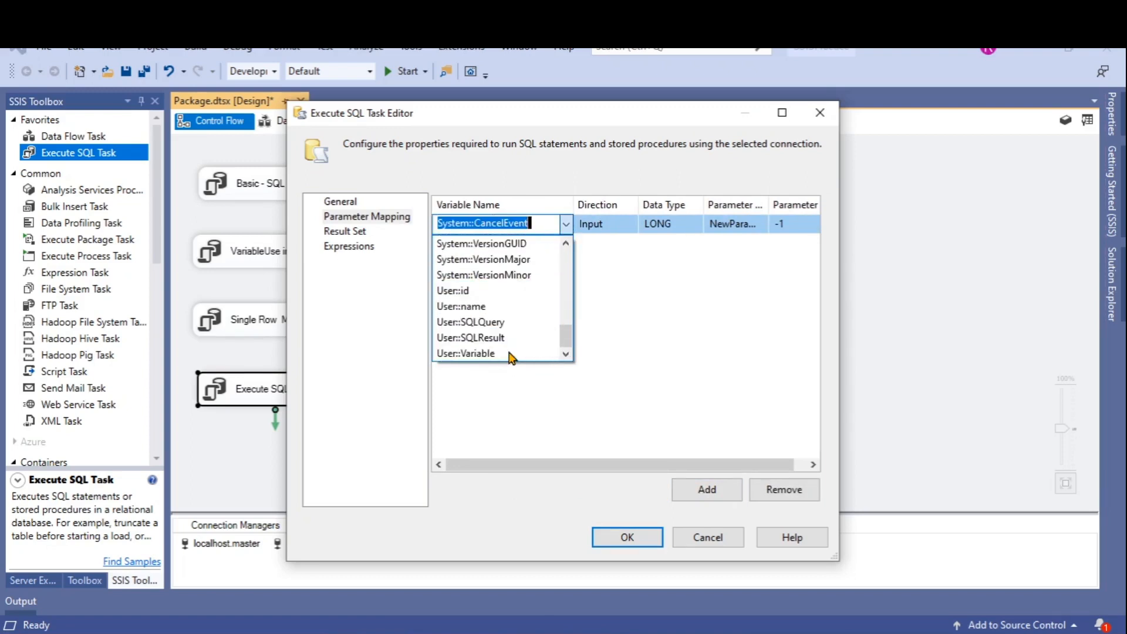
left_click(502, 291)
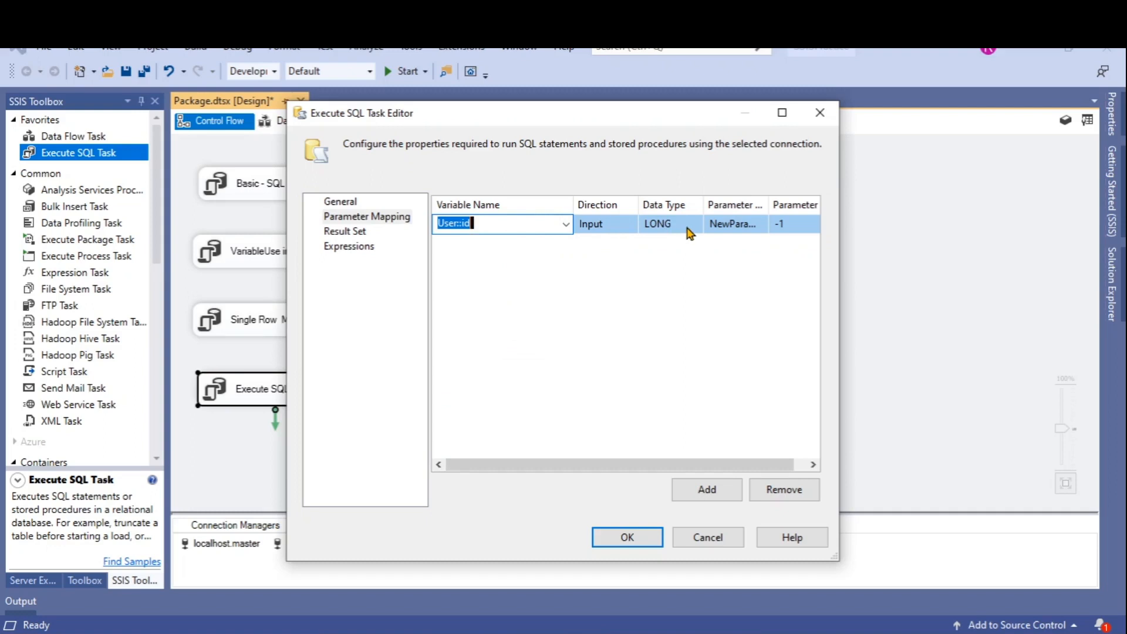
Step: Set the parameter name of the User::id mapping to id
left_click(729, 225)
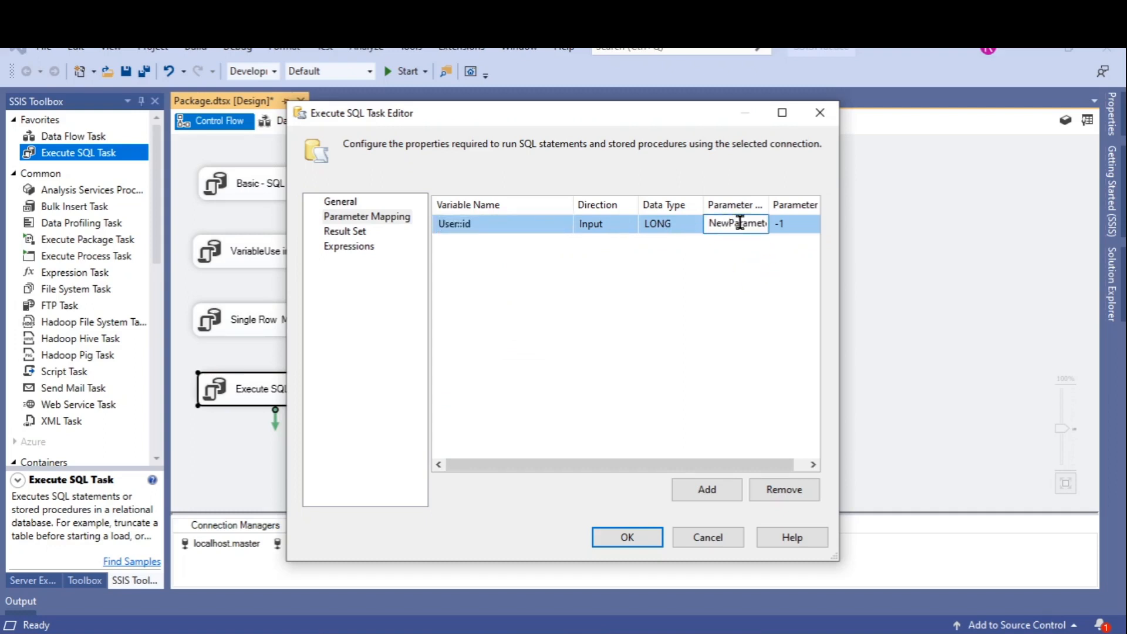
left_click_drag(767, 202, 791, 206)
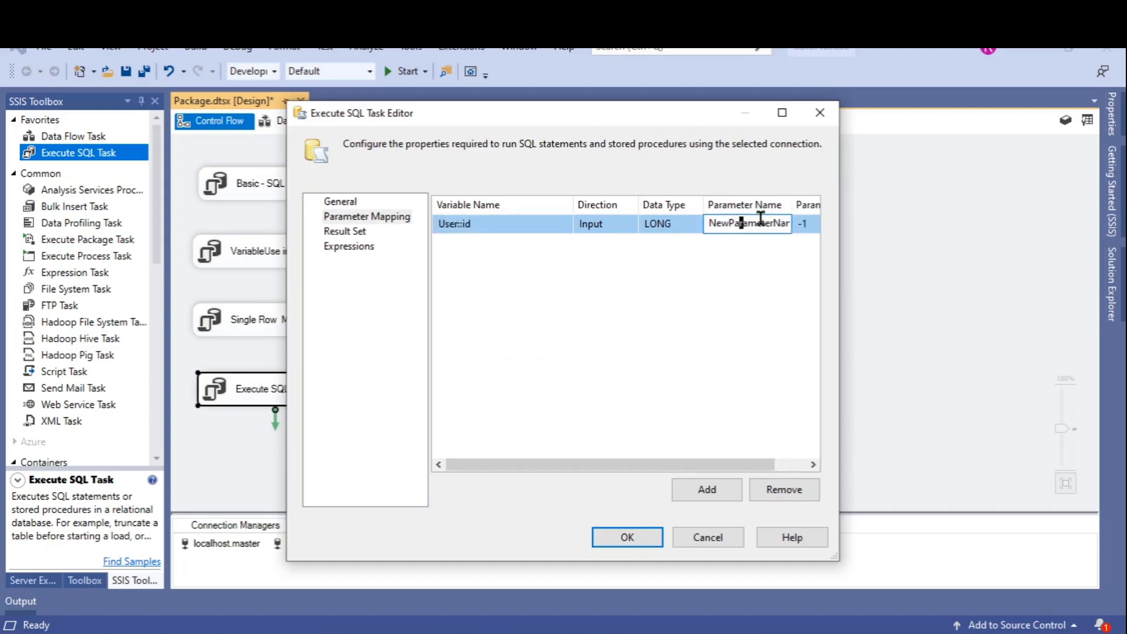
double_click(760, 222)
type("0")
left_click(804, 294)
Step: Adjust the parameter mapping's column widths and set the parameter size of the User::id mapping to 1
left_click_drag(728, 465, 825, 476)
left_click(777, 225)
double_click(760, 222)
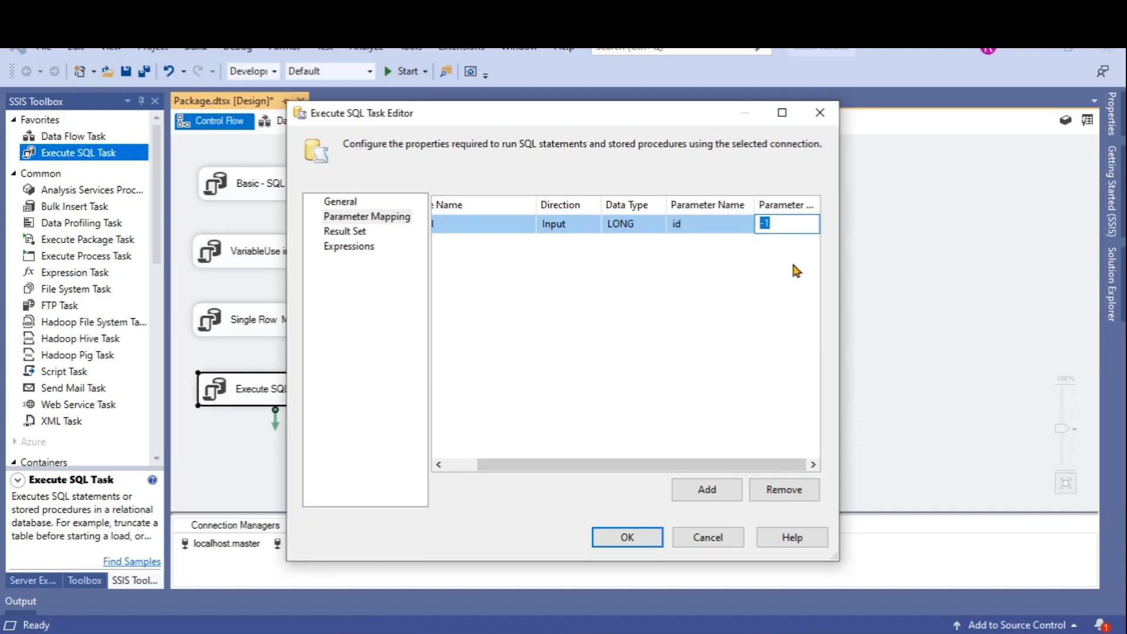
left_click_drag(535, 204, 478, 205)
left_click_drag(801, 202, 845, 202)
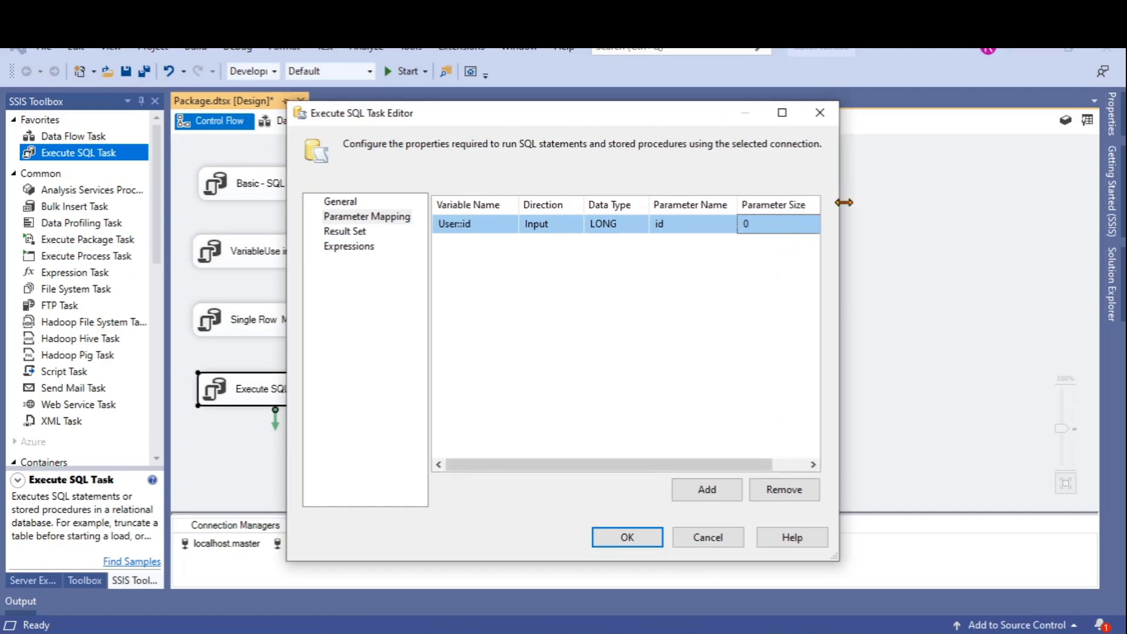
left_click(761, 228)
type("1")
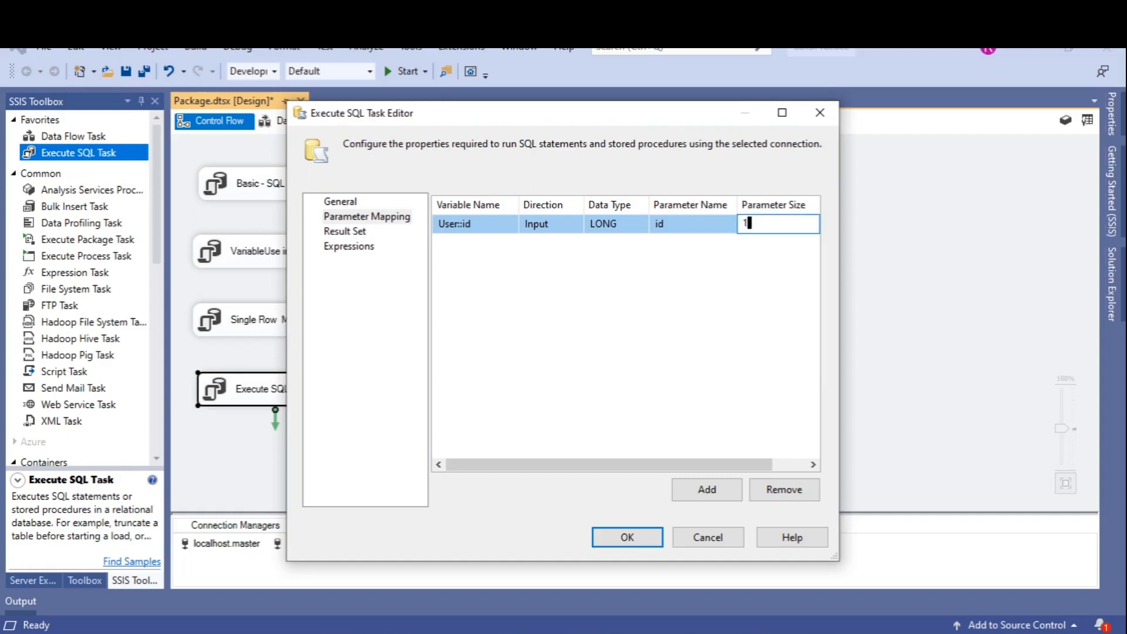
Step: Set the parameter size of the User::id mapping to 10 and slightly widen the Data Type column
left_click(771, 290)
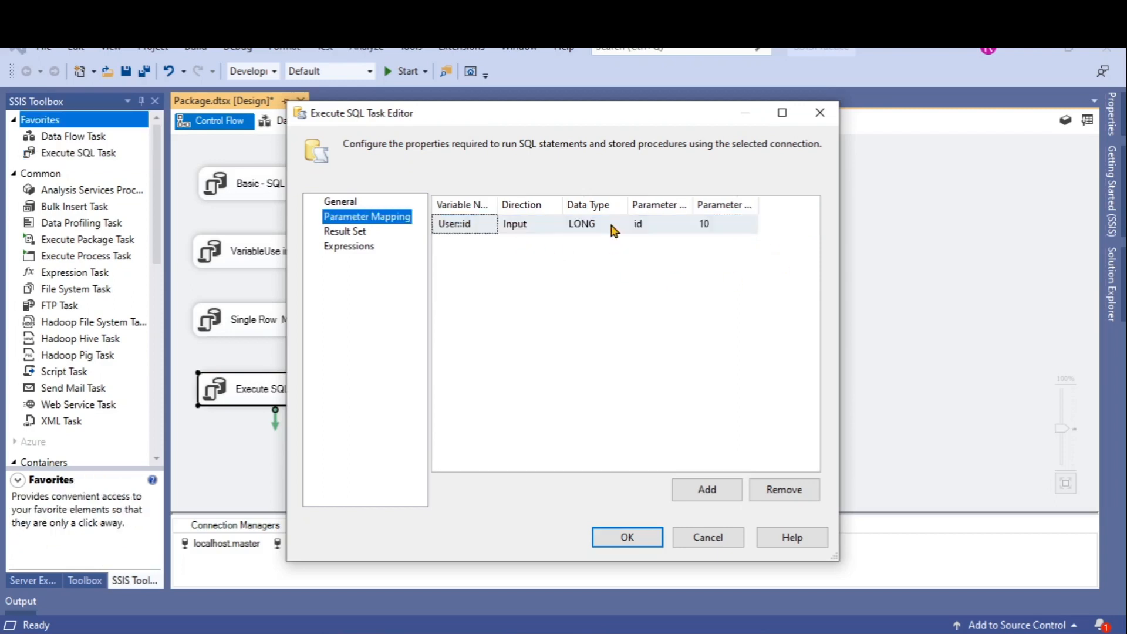
left_click(626, 202)
left_click_drag(625, 203, 628, 202)
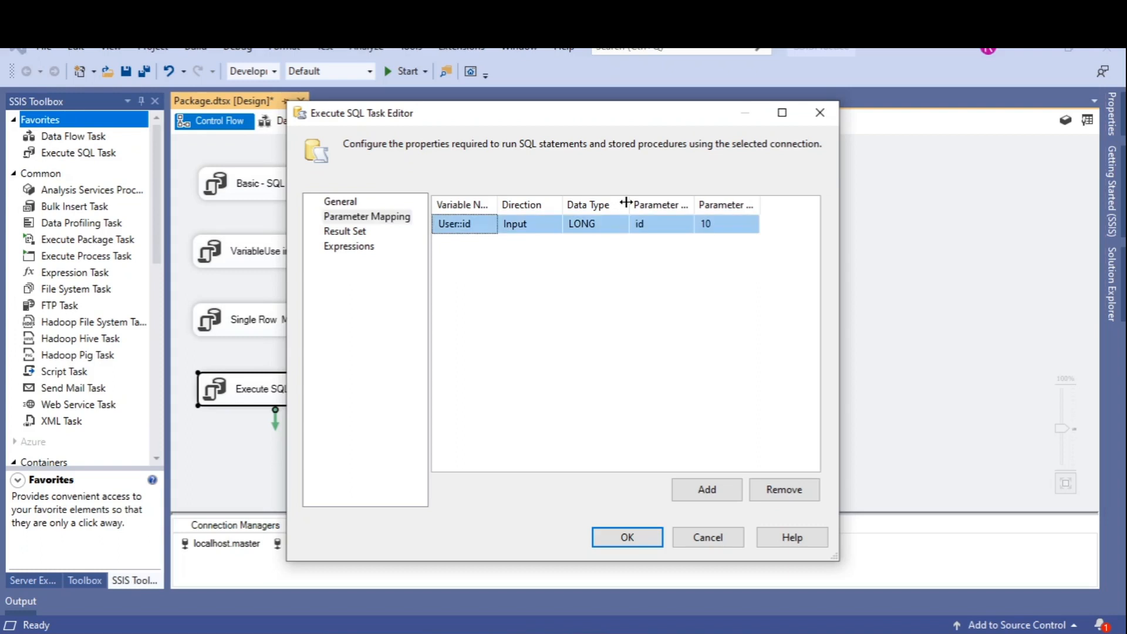
left_click(672, 230)
left_click_drag(684, 215, 632, 226)
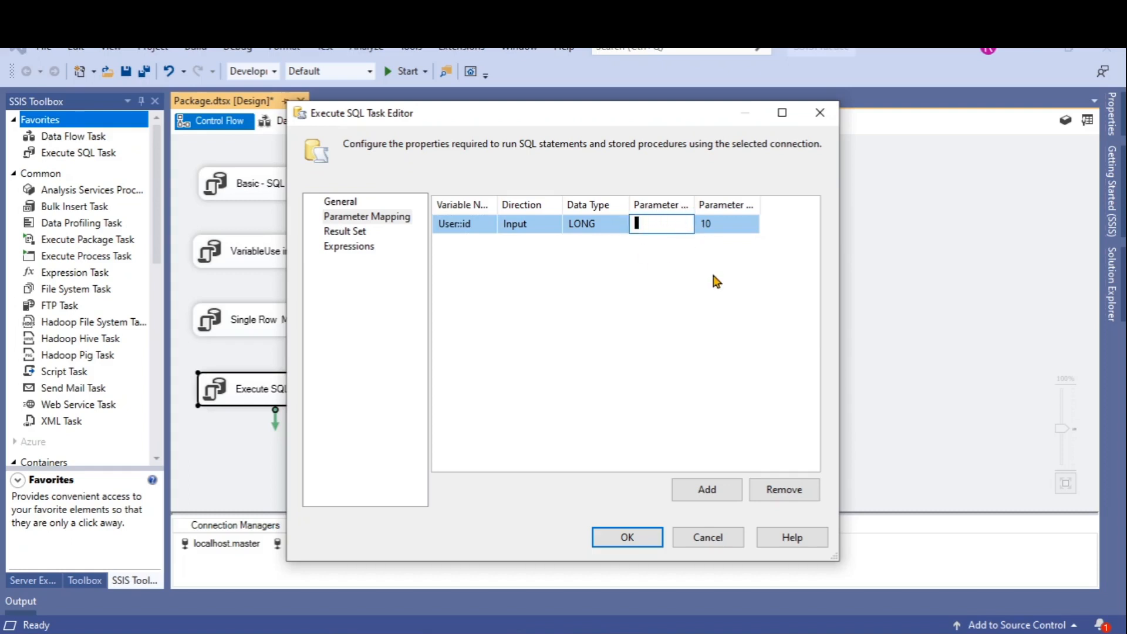
key("Escape")
left_click(663, 227)
key("Delete")
key("Delete")
type("id")
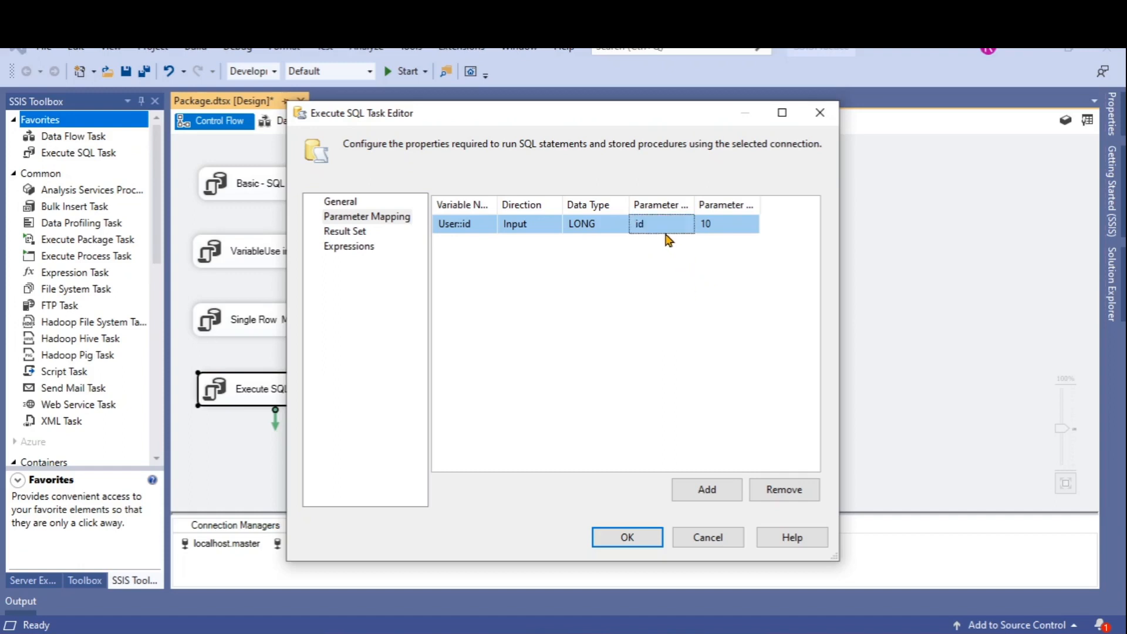
Step: Set the parameter name of the User::id mapping to 0 and widen the Parameter Name column
key("BackSpace")
key("BackSpace")
type("0")
key("Return")
left_click_drag(694, 205, 722, 216)
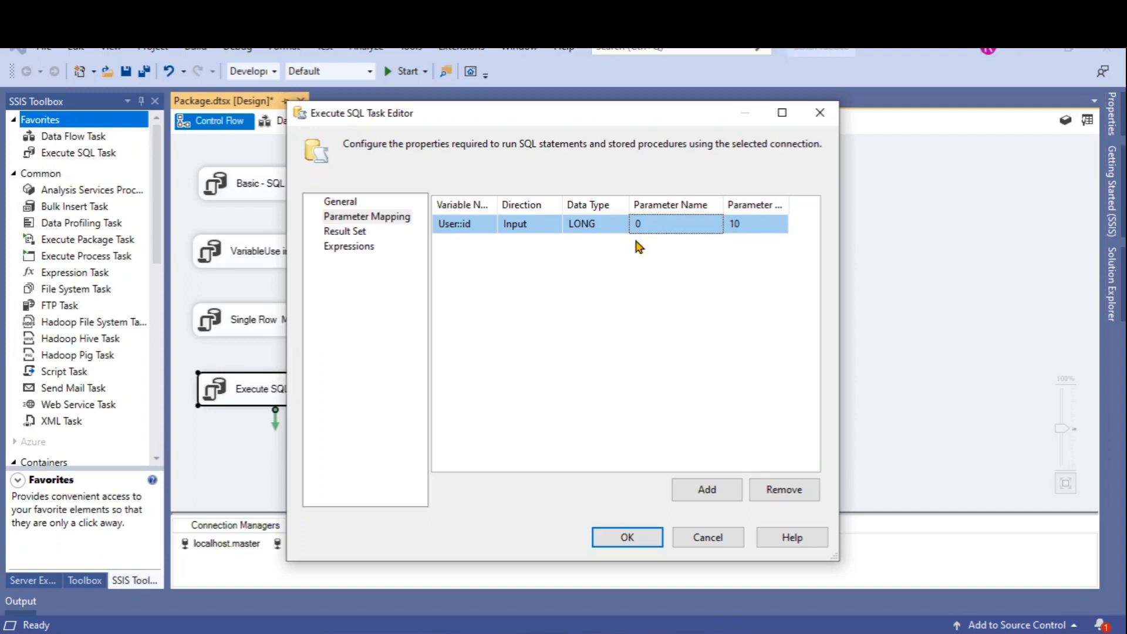
Step: Apply the parameter mapping to the Execute SQL Task, then run only that task and stop debugging
left_click(344, 201)
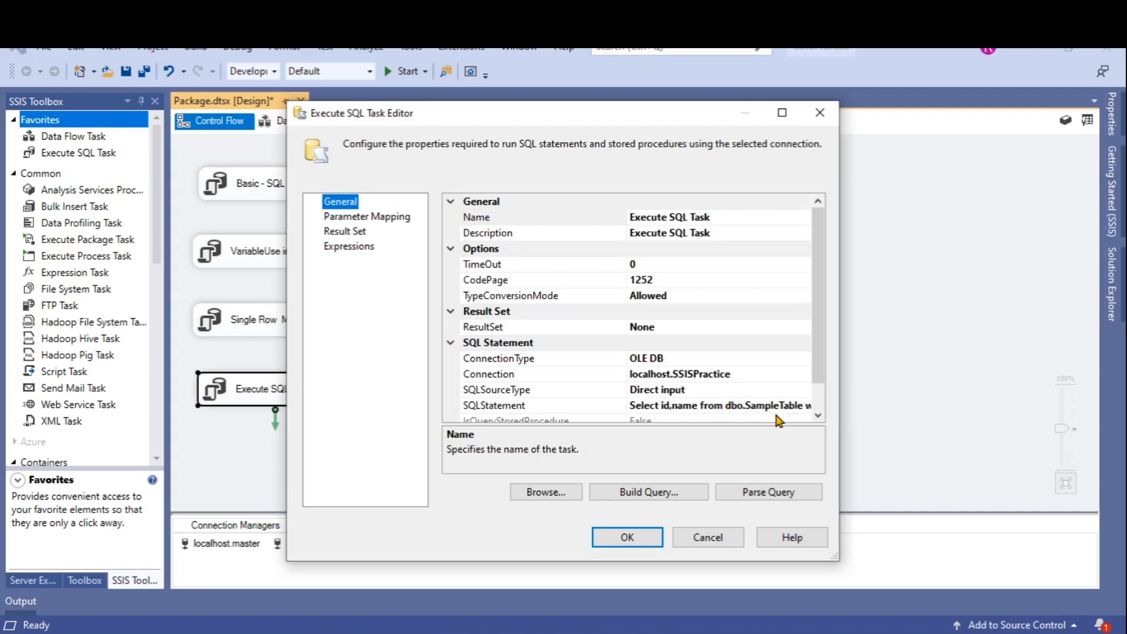
left_click(367, 225)
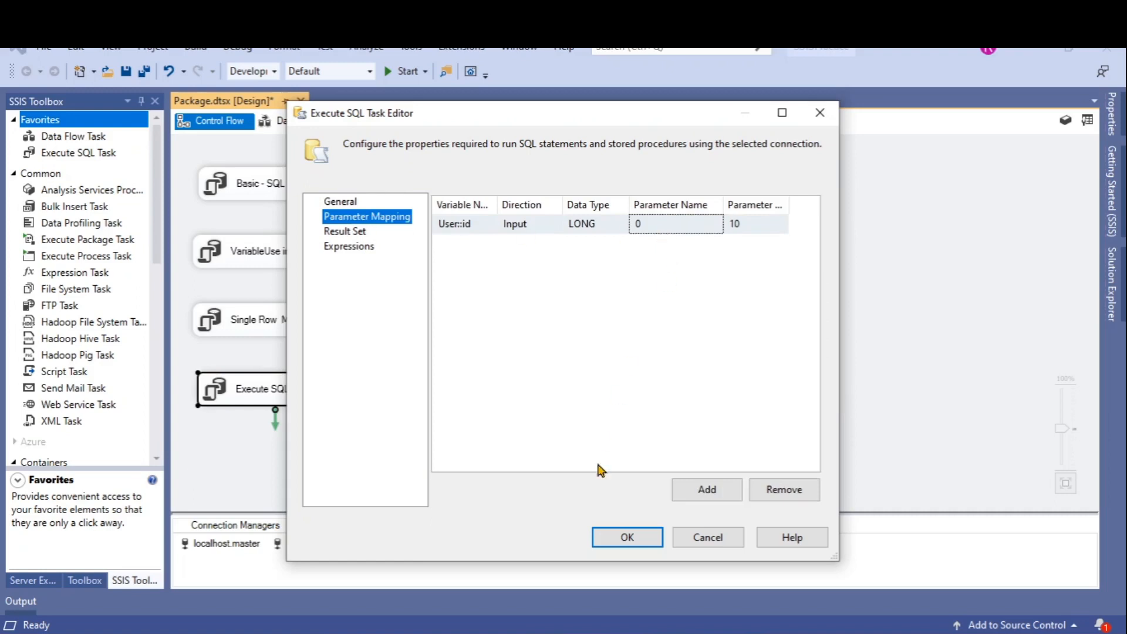
left_click(630, 540)
right_click(297, 390)
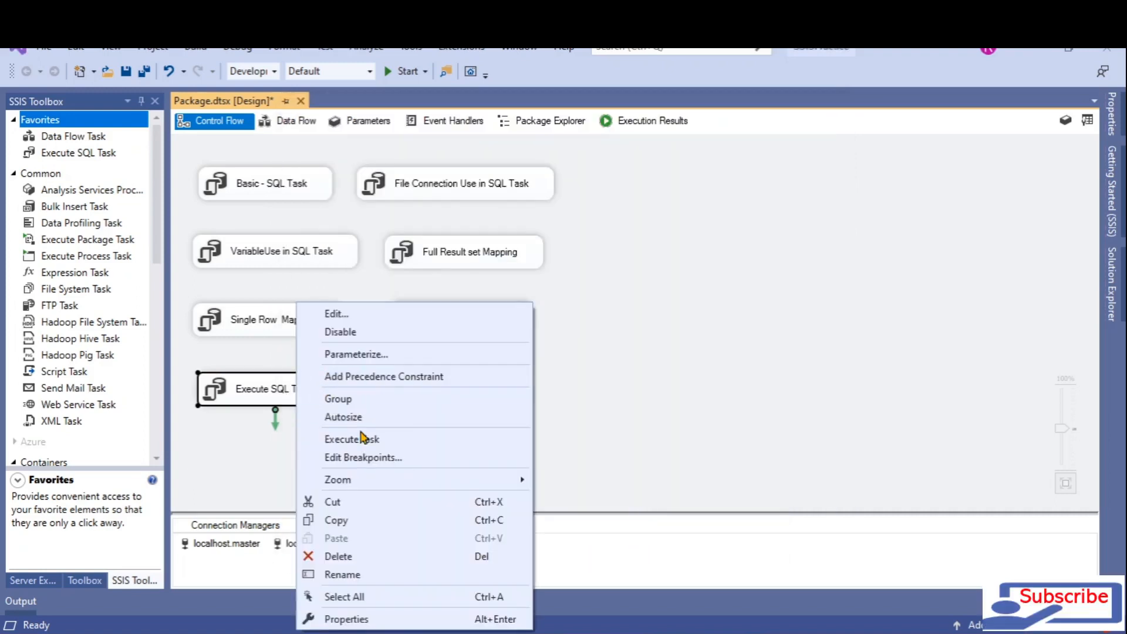
left_click(365, 437)
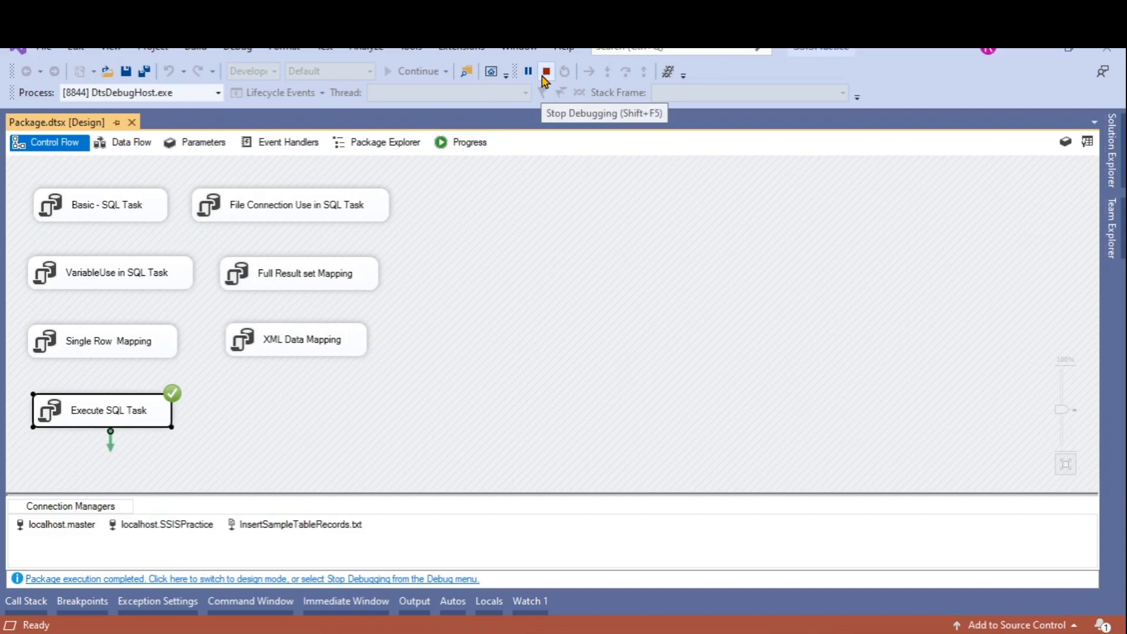
left_click(545, 72)
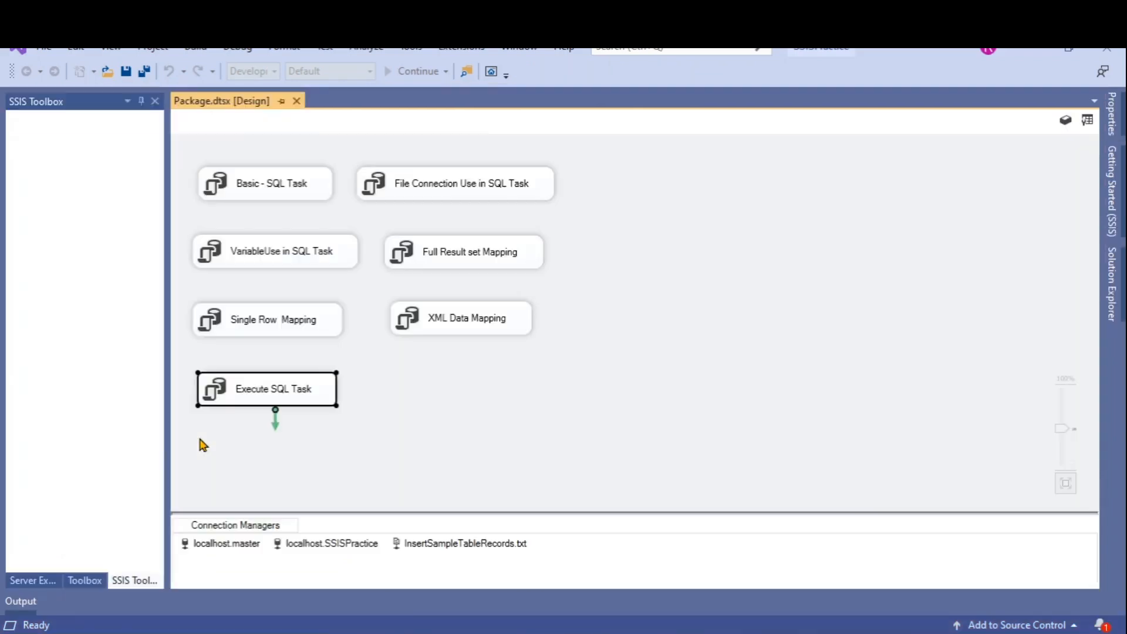
Step: Append the condition "and name=?" to the SQL statement of the Execute SQL Task
double_click(238, 402)
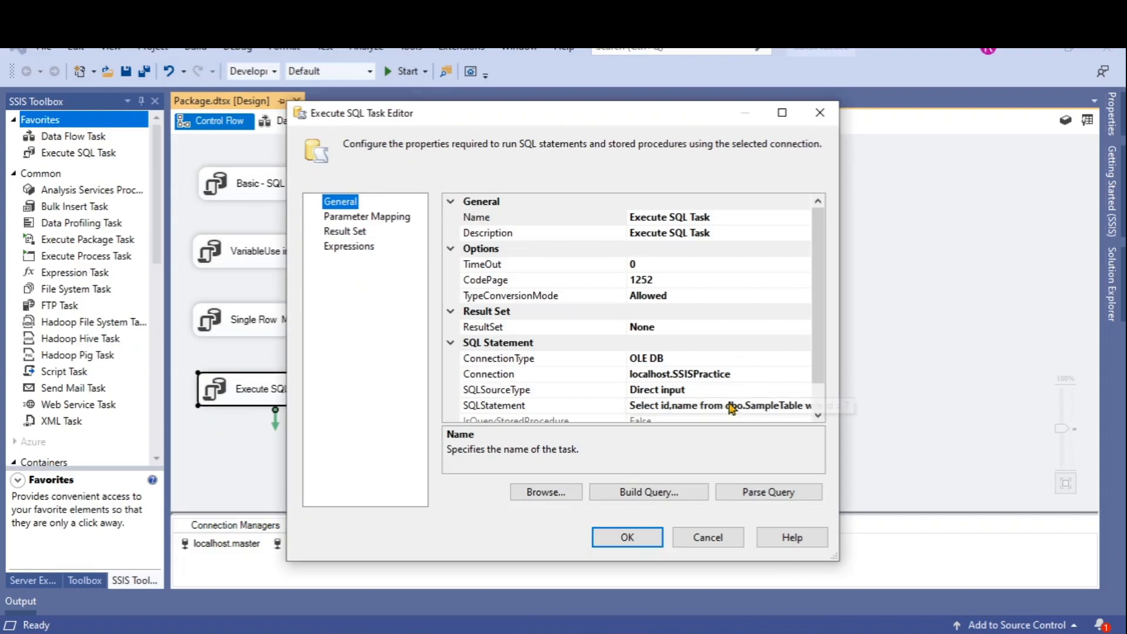
left_click(802, 390)
left_click(802, 405)
left_click(804, 405)
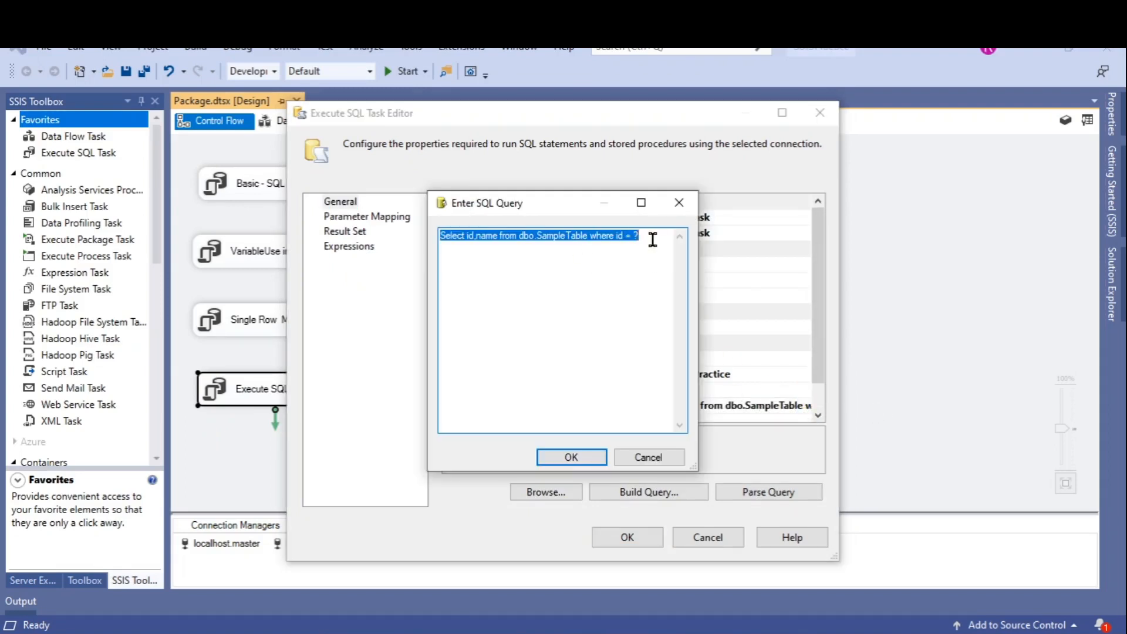
left_click(652, 238)
type("and name=?")
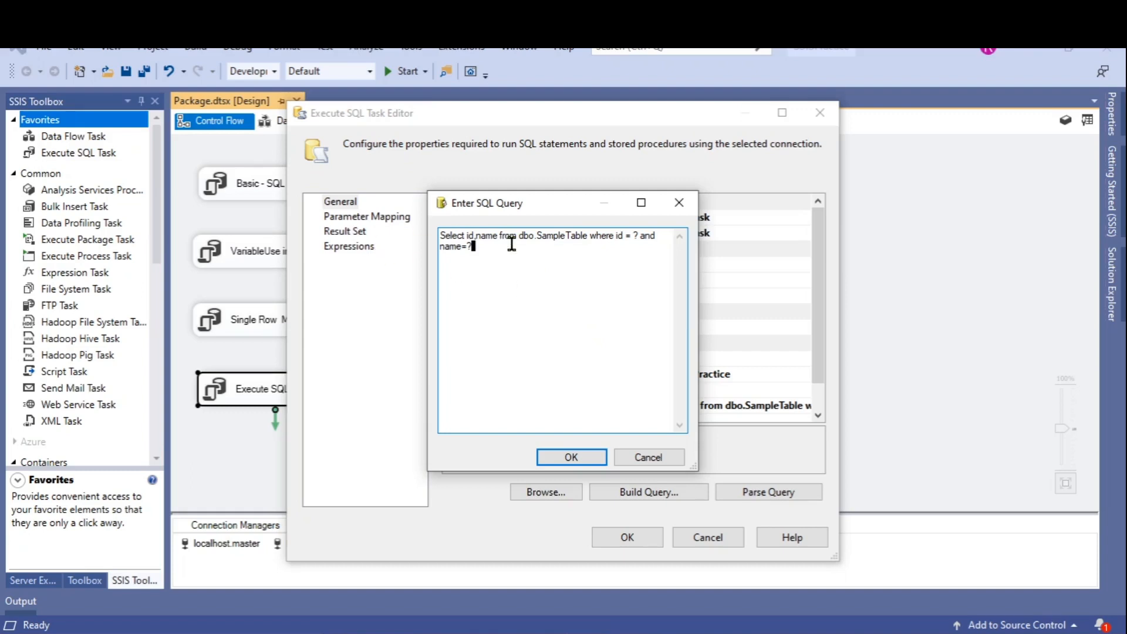
left_click(571, 456)
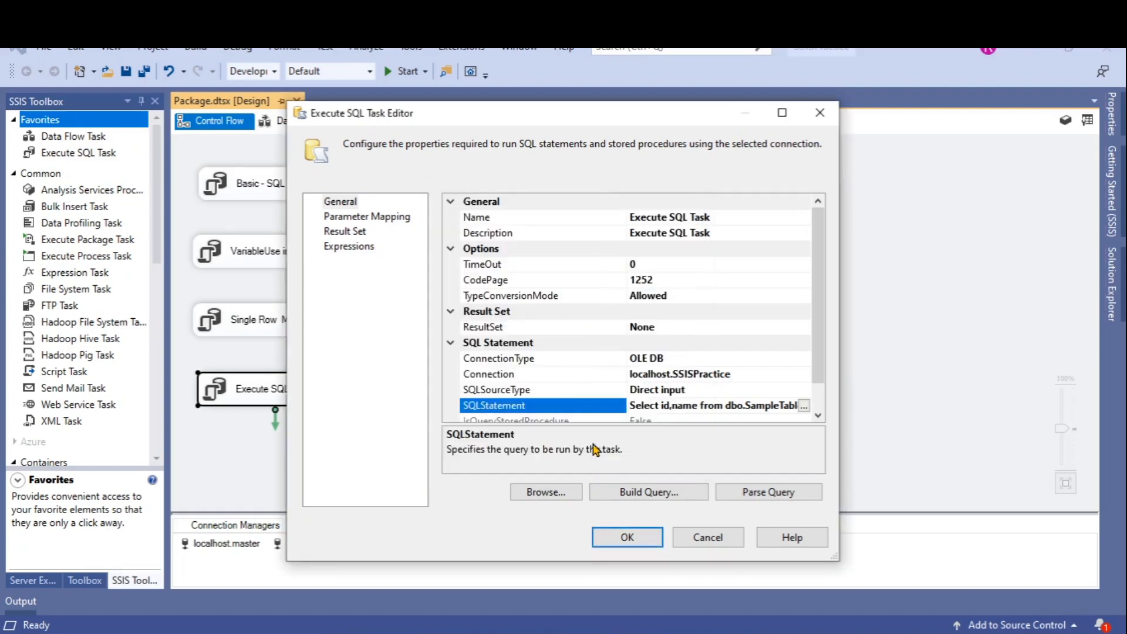
Step: Add a second parameter mapping to the task that uses the variable User::name
left_click(361, 217)
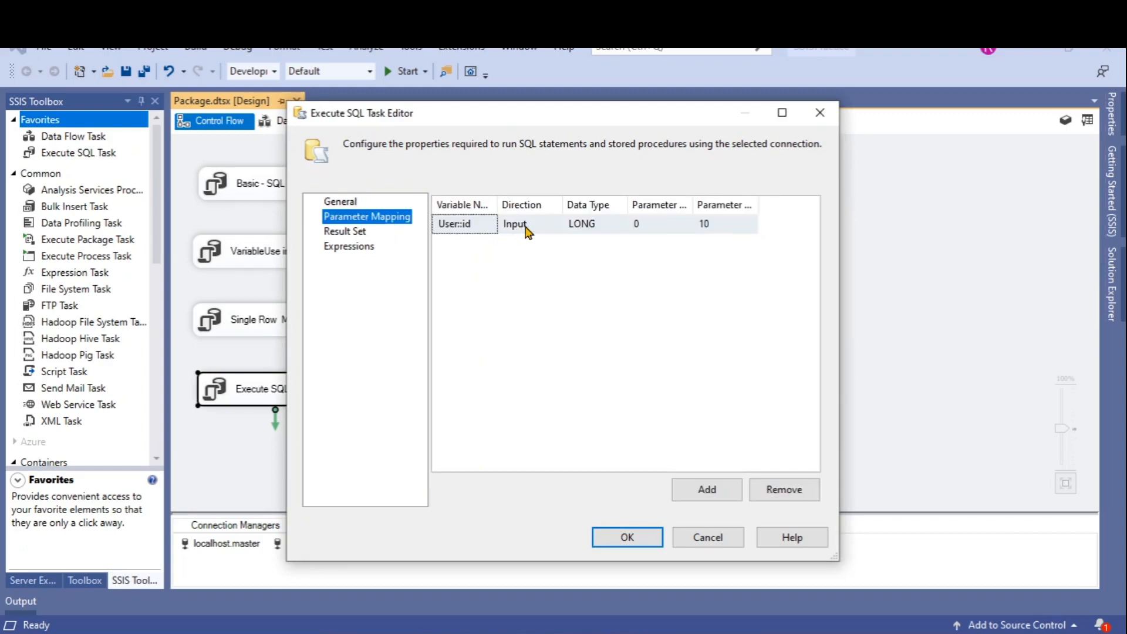
left_click(713, 493)
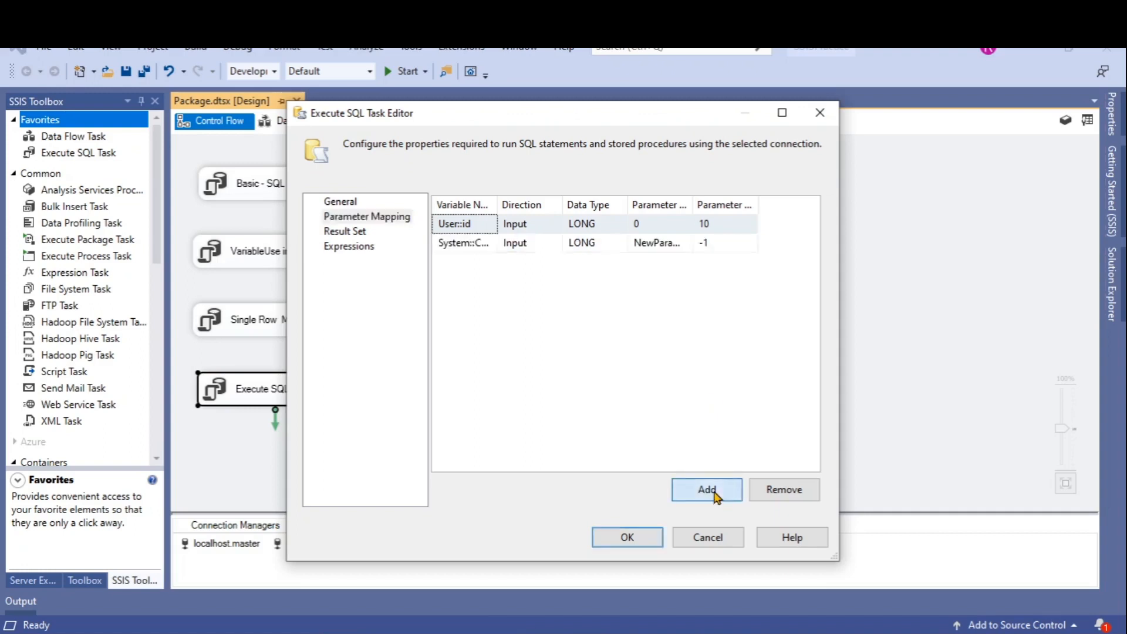
left_click(470, 246)
left_click(491, 243)
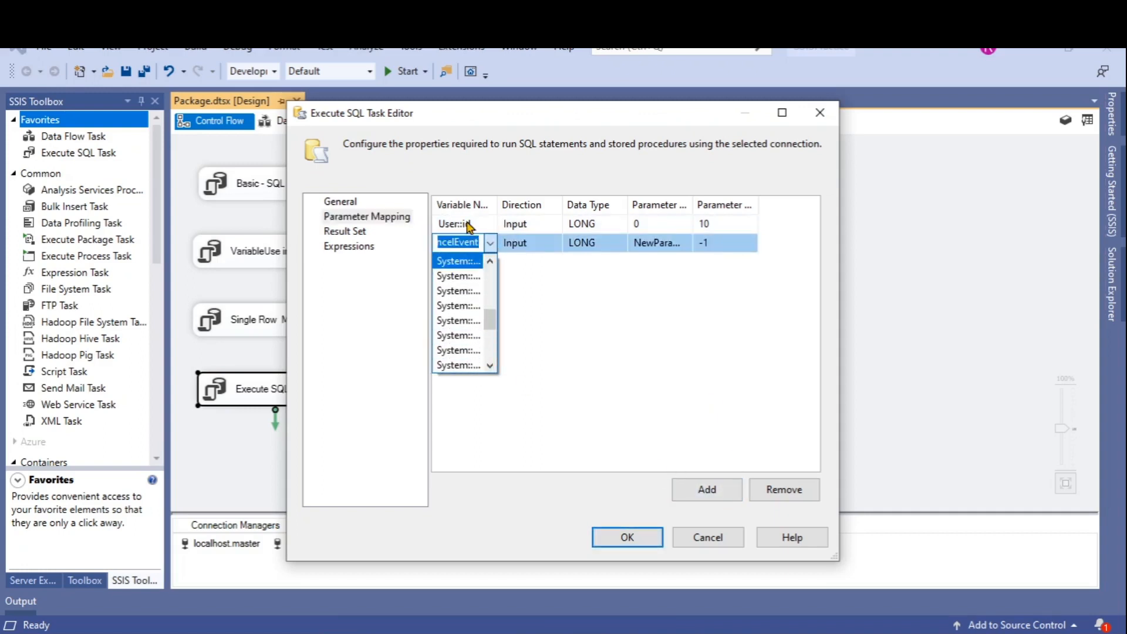
left_click_drag(496, 205, 565, 206)
left_click(557, 245)
scroll(516, 329, "down", 7)
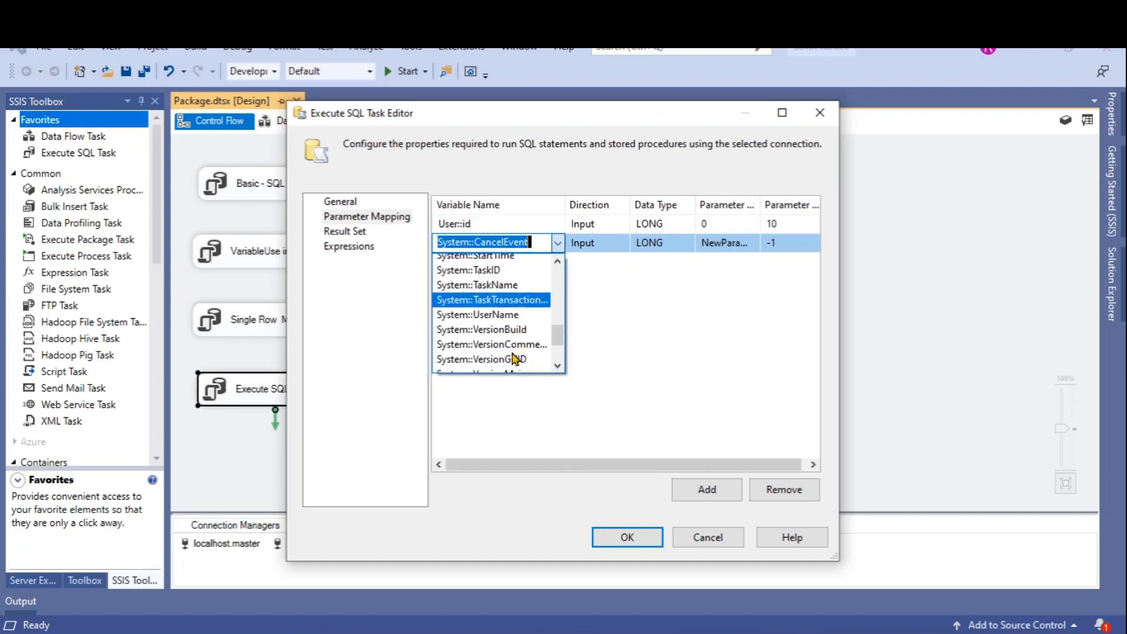
left_click(499, 320)
Step: Give the User::name mapping the direction Input and the data type NVARCHAR, adjusting the column widths to fit
left_click(599, 244)
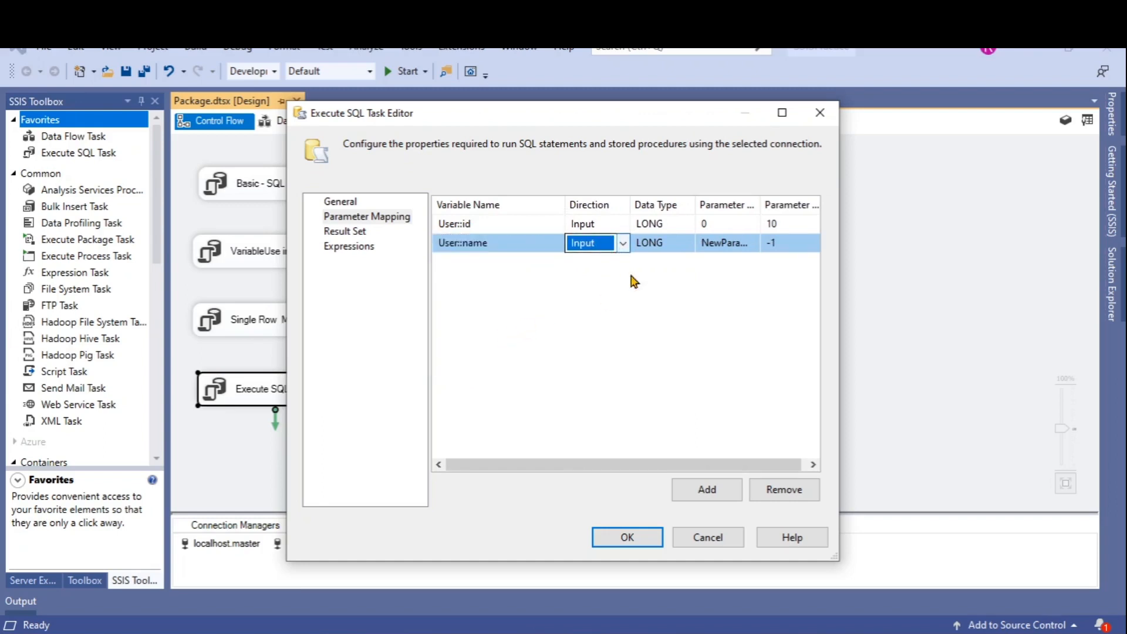
left_click(622, 243)
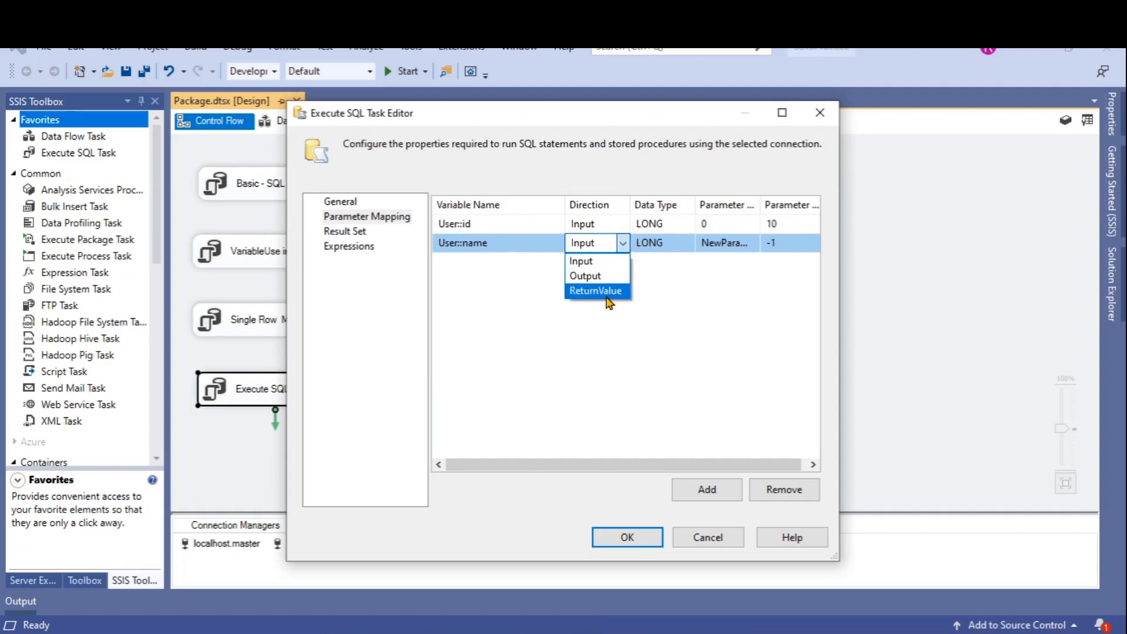
left_click(611, 260)
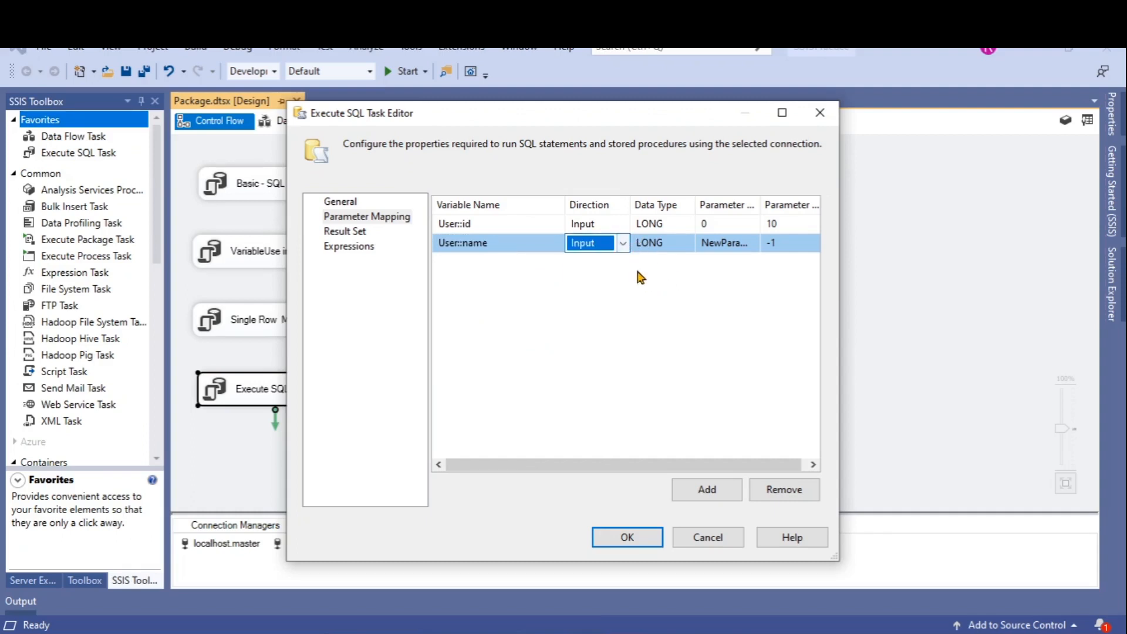
left_click(682, 250)
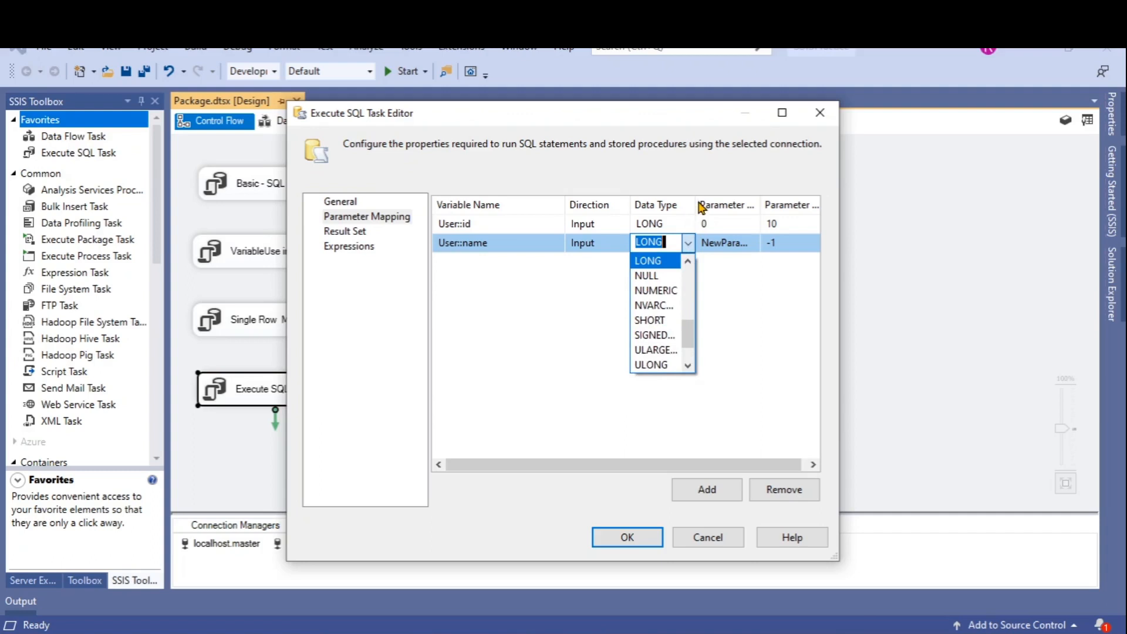
left_click(656, 306)
left_click_drag(564, 202, 522, 216)
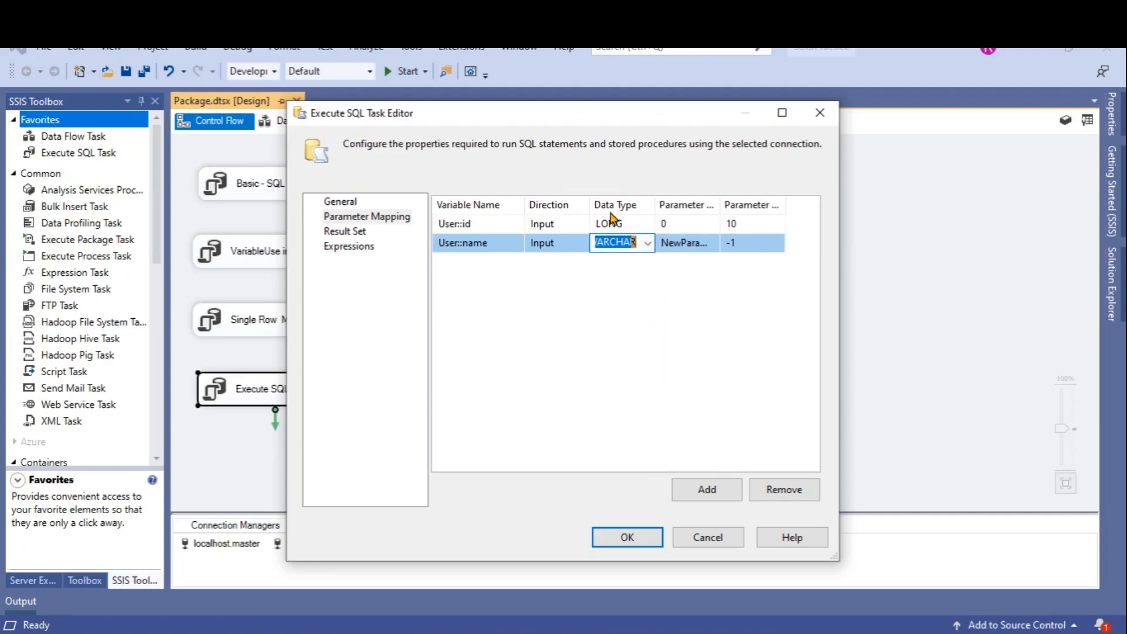
left_click_drag(656, 198, 667, 199)
left_click(669, 296)
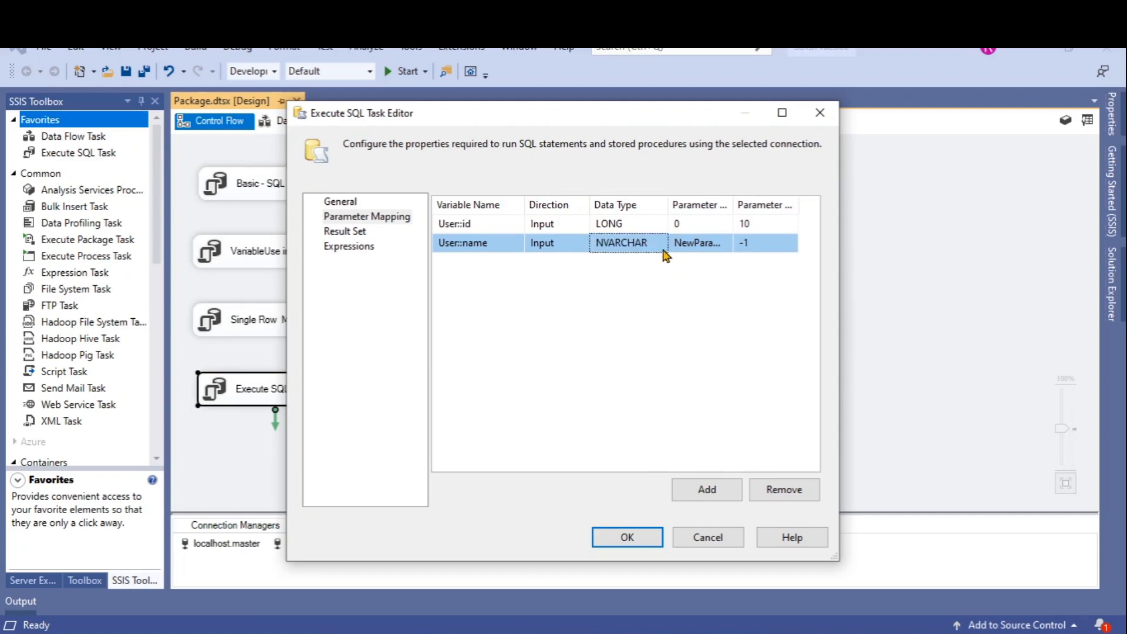
Step: Set the User::name mapping's parameter name to 1 and parameter size to 200, and apply the task settings
left_click(718, 243)
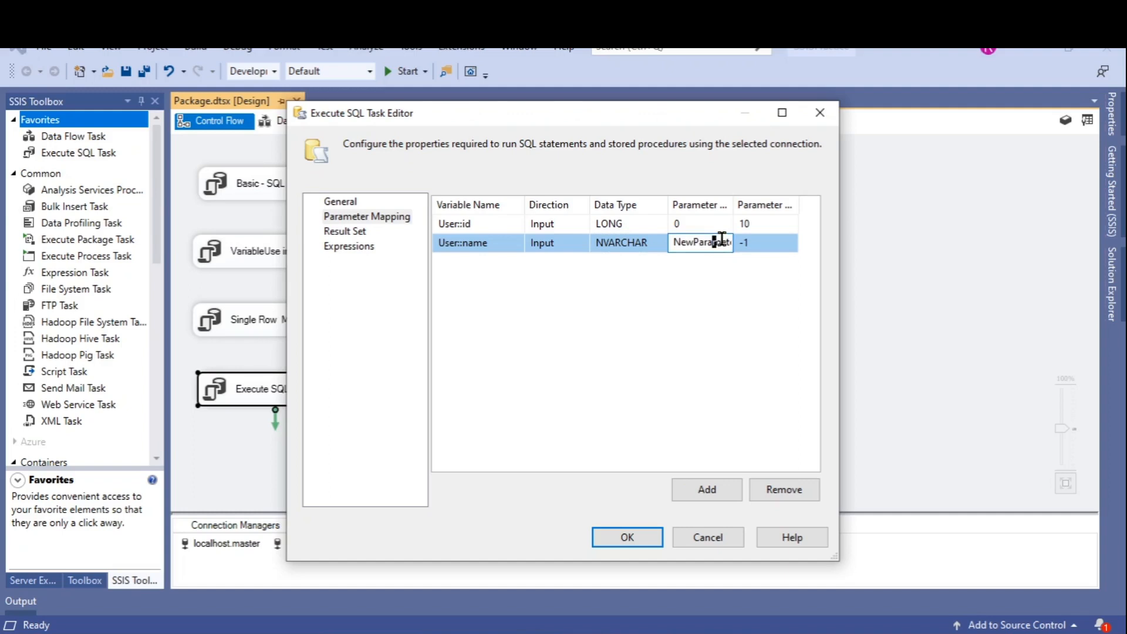
left_click(716, 241)
type("1")
left_click(723, 310)
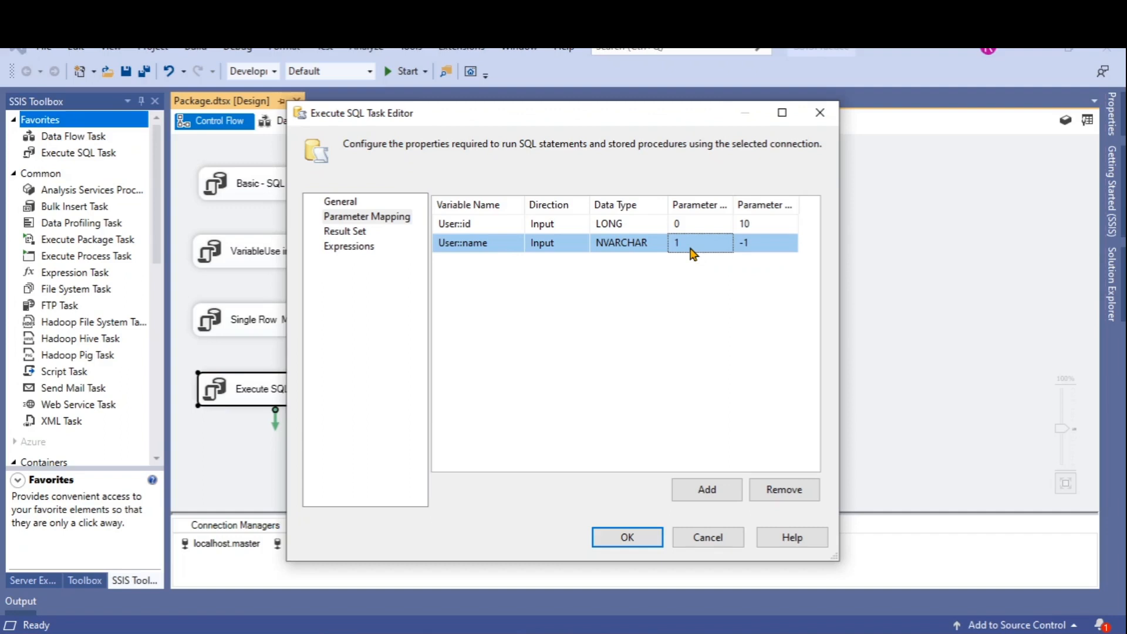
left_click(767, 244)
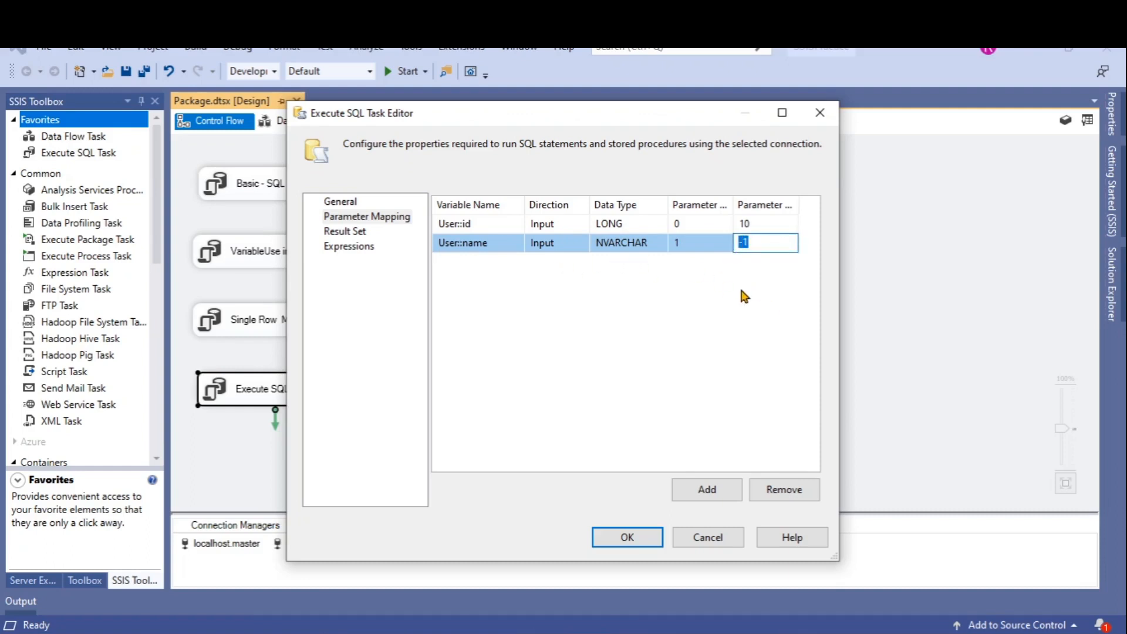
type("200")
key("Return")
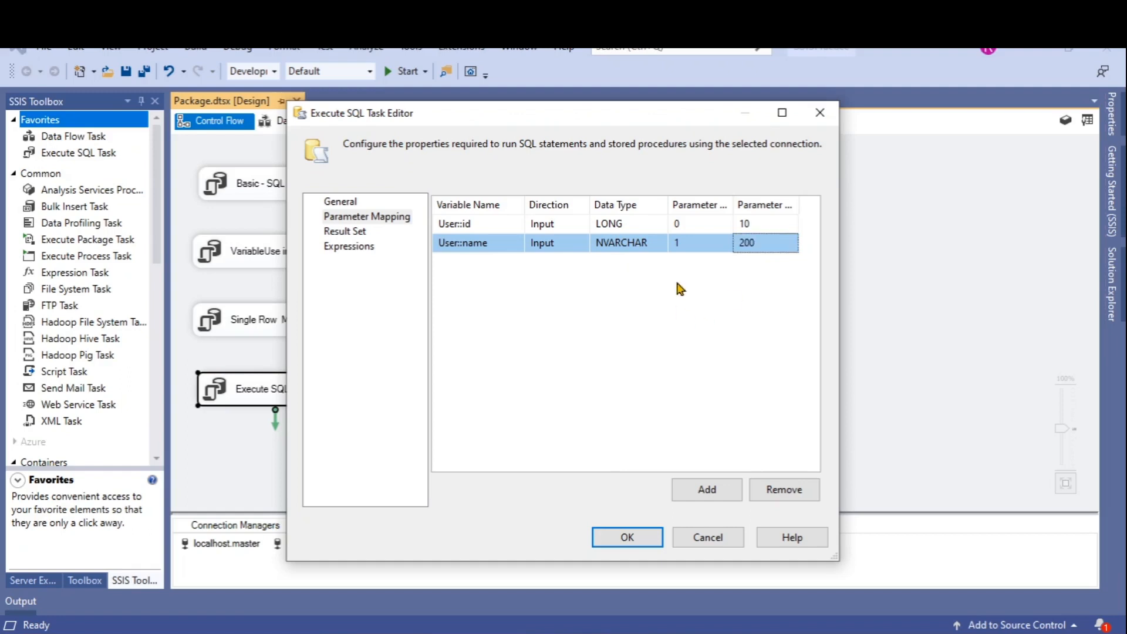
left_click(641, 538)
Step: Run the Execute SQL Task with both parameters and review its execution results after stopping debugging
right_click(305, 396)
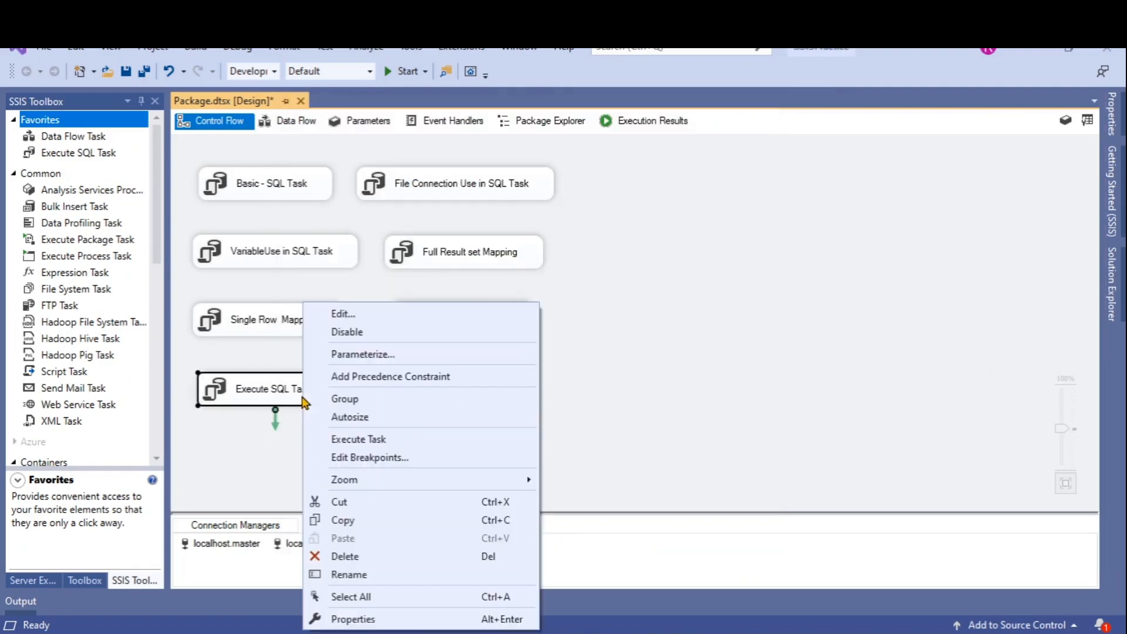
left_click(379, 440)
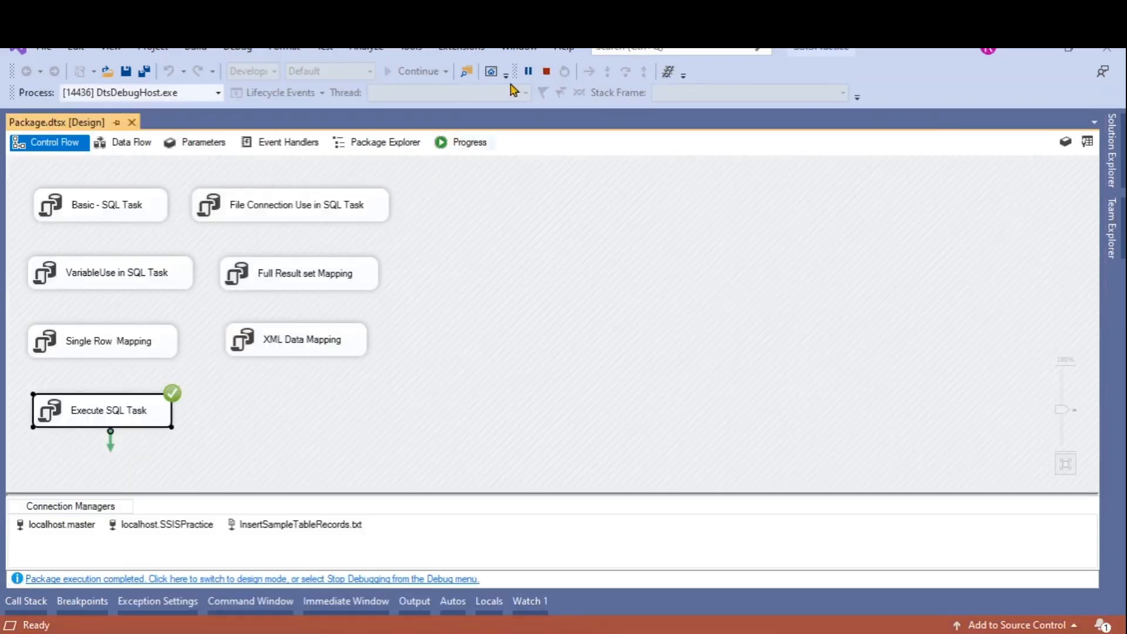
left_click(546, 71)
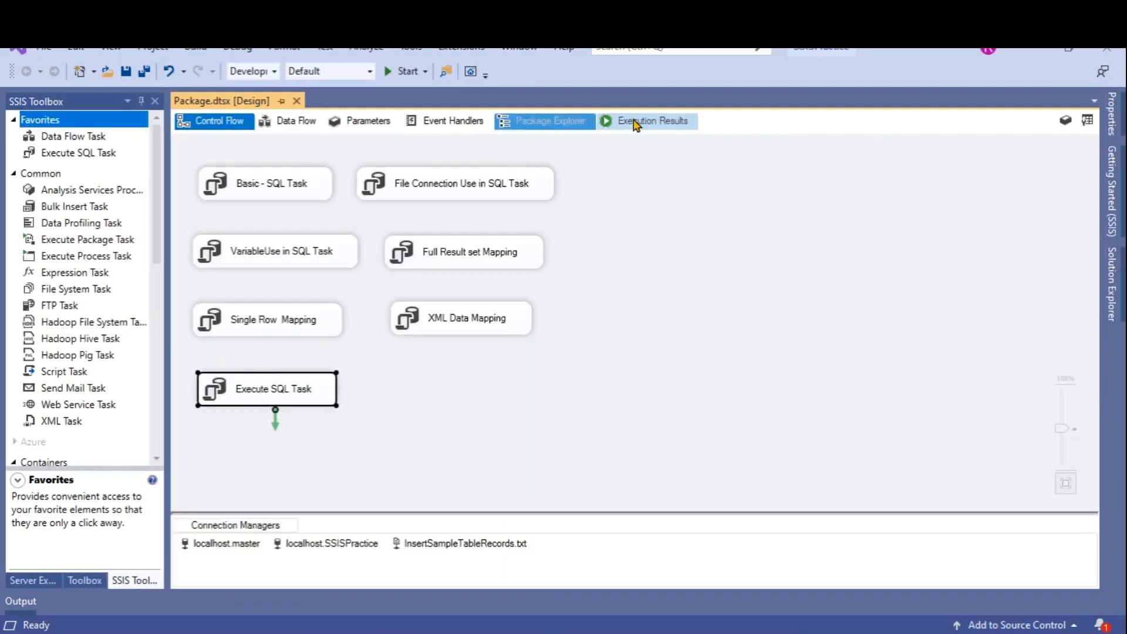
left_click(634, 122)
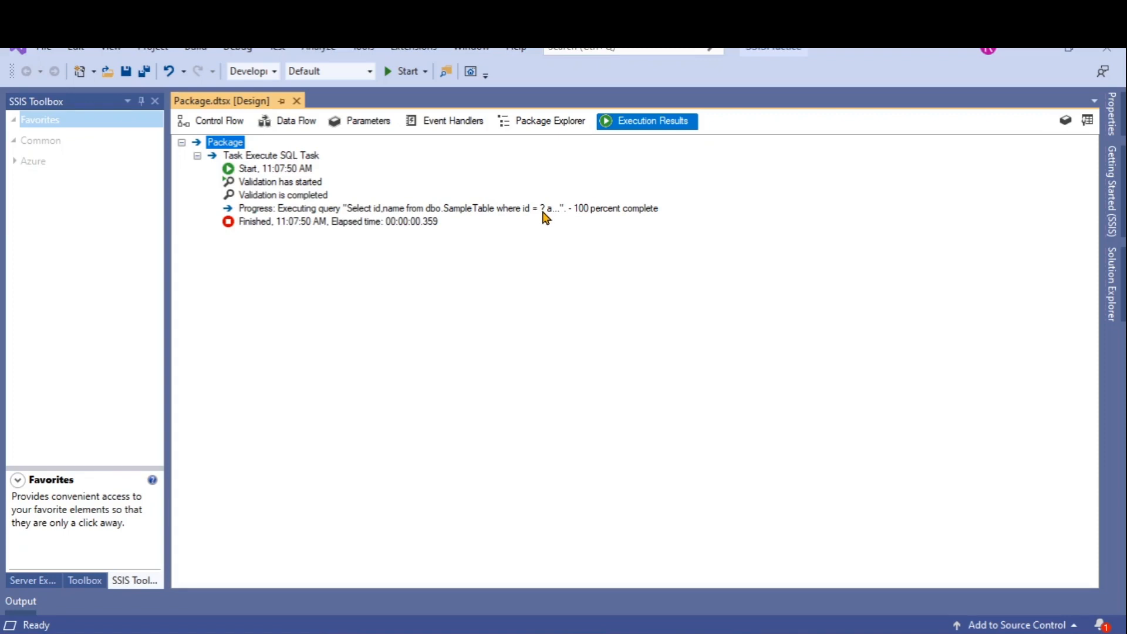
left_click(198, 121)
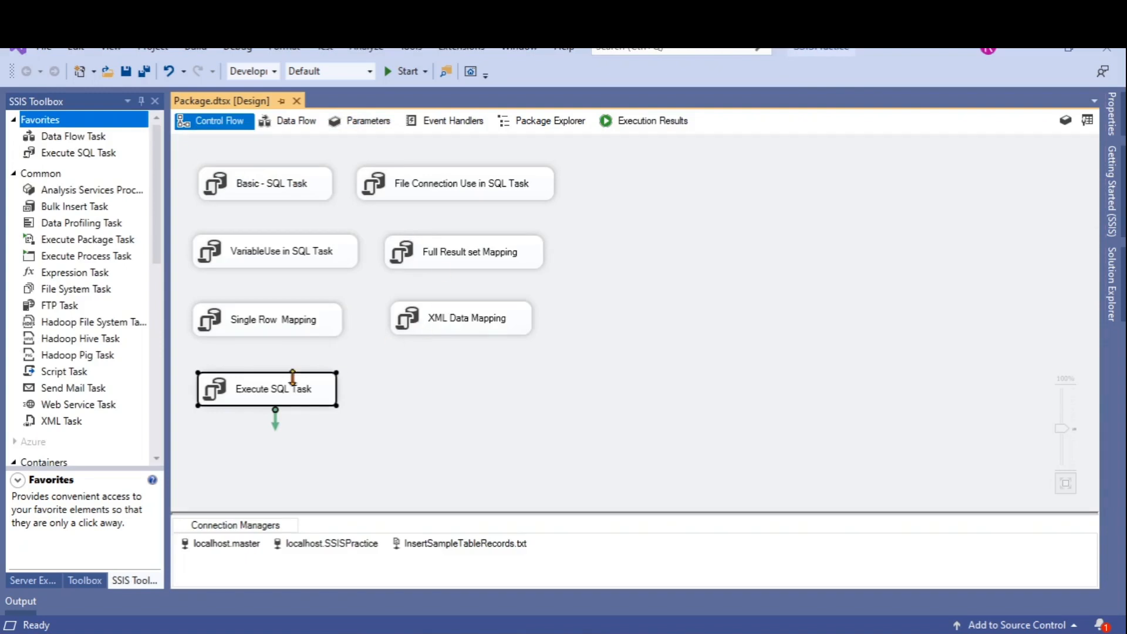
Step: Rename the Execute SQL Task below Single Row Mapping as Parameter Mapping
right_click(277, 390)
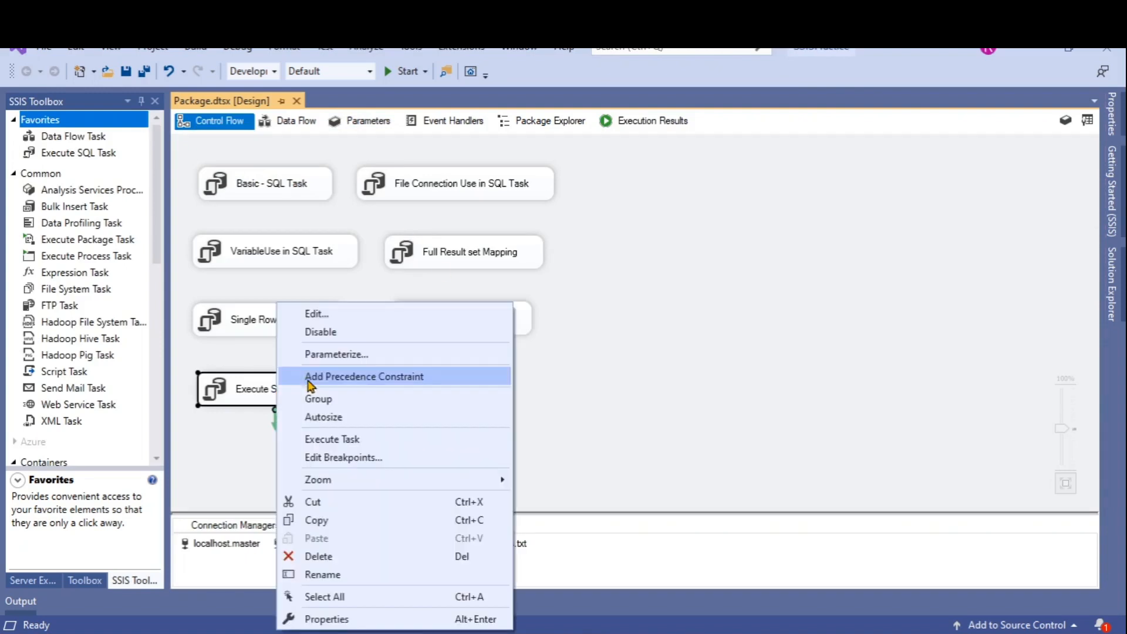
left_click(321, 575)
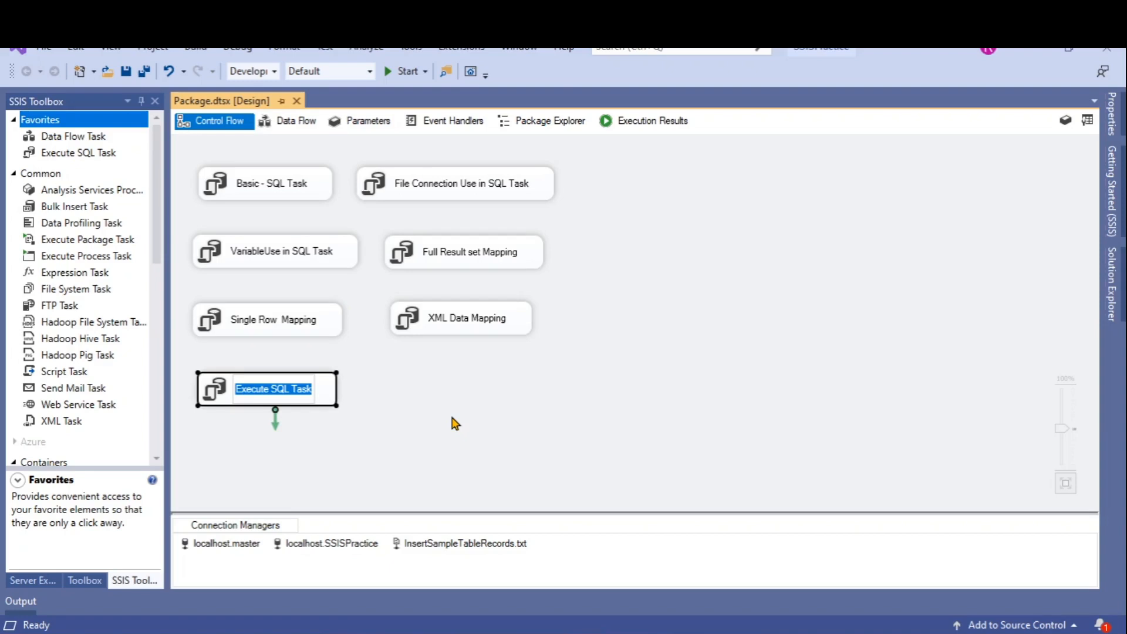
type("Paramet")
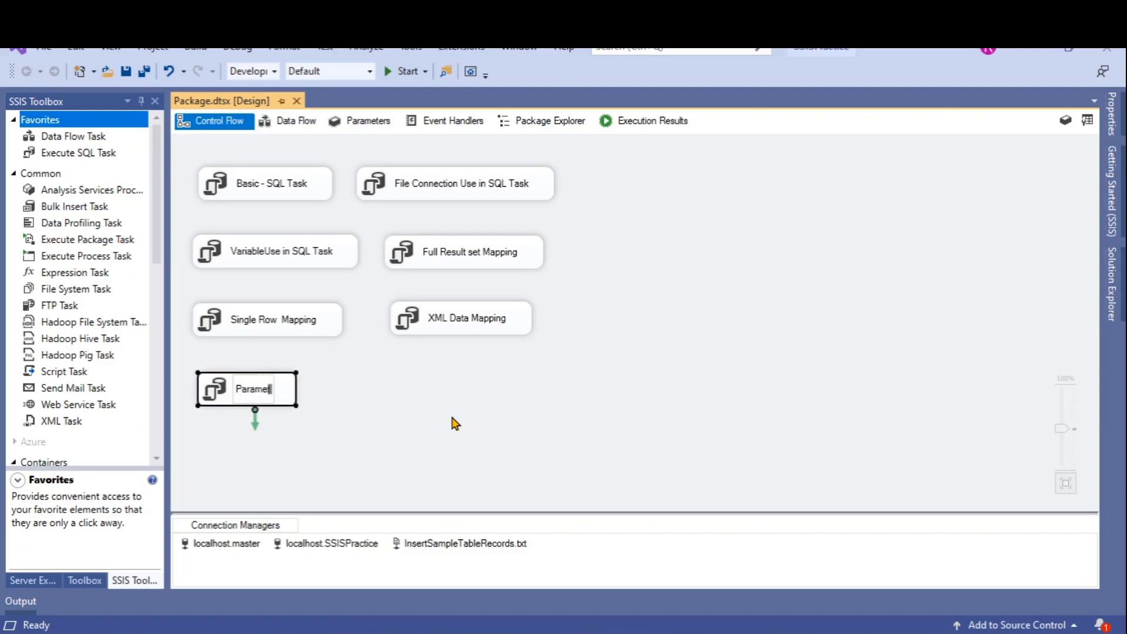
type("er Mapping")
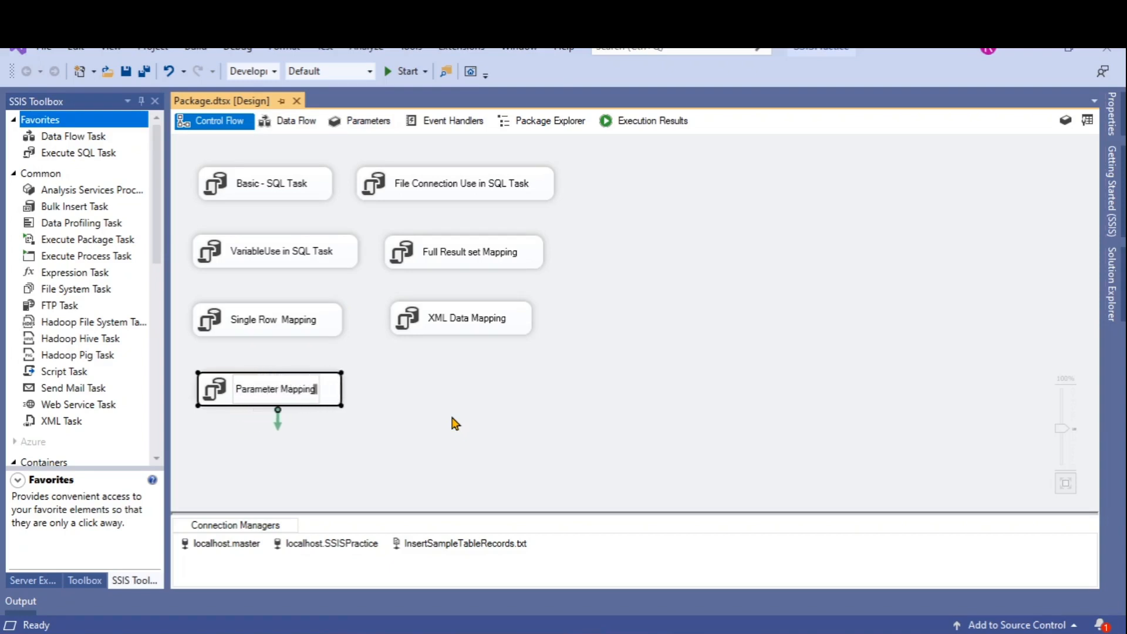
left_click(458, 398)
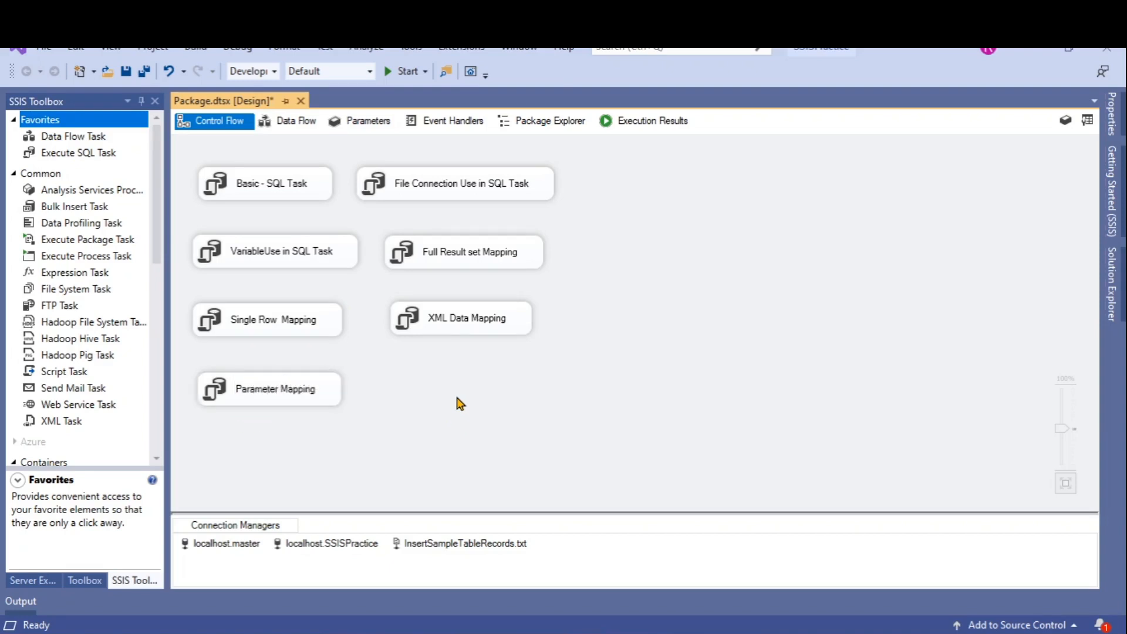
Step: Add a new Execute SQL Task to the control flow beside Parameter Mapping, below XML Data Mapping
left_click(55, 153)
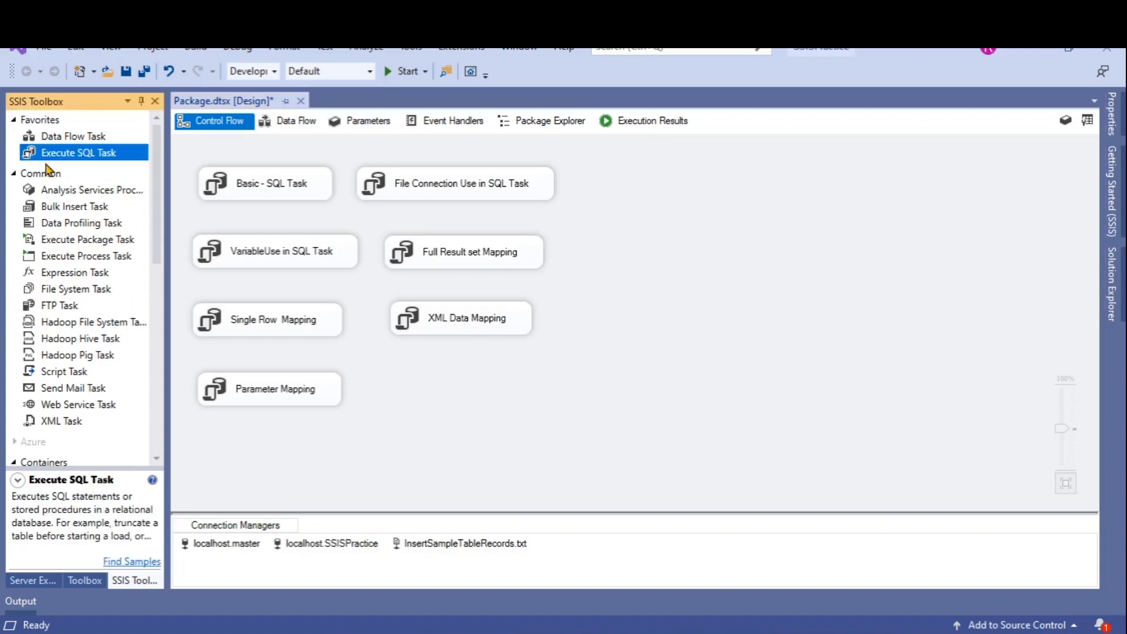
left_click(411, 389)
left_click_drag(483, 405, 455, 389)
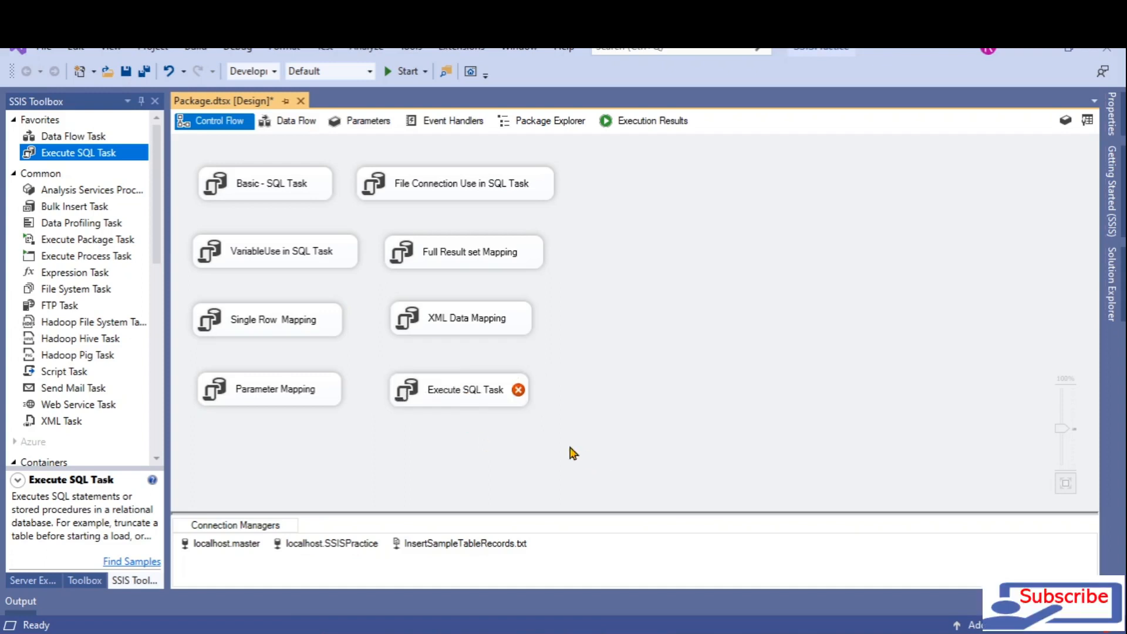
Step: Set the new Execute SQL Task's connection to localhost.SSISPractice
double_click(455, 404)
left_click(760, 375)
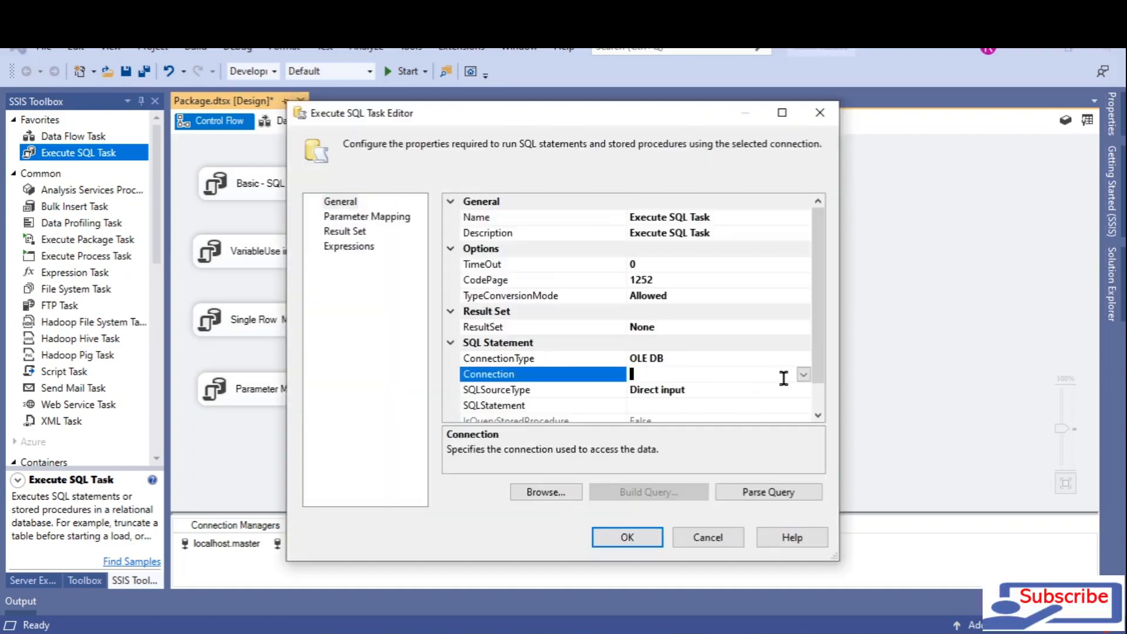
left_click(803, 375)
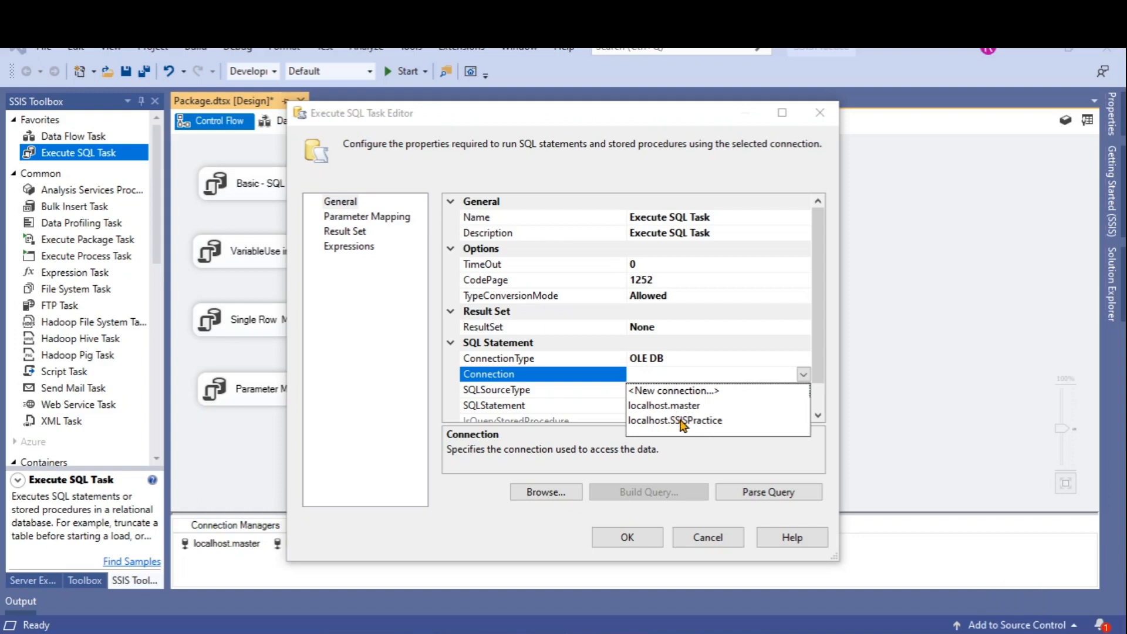
left_click(679, 421)
scroll(816, 317, "down", 1)
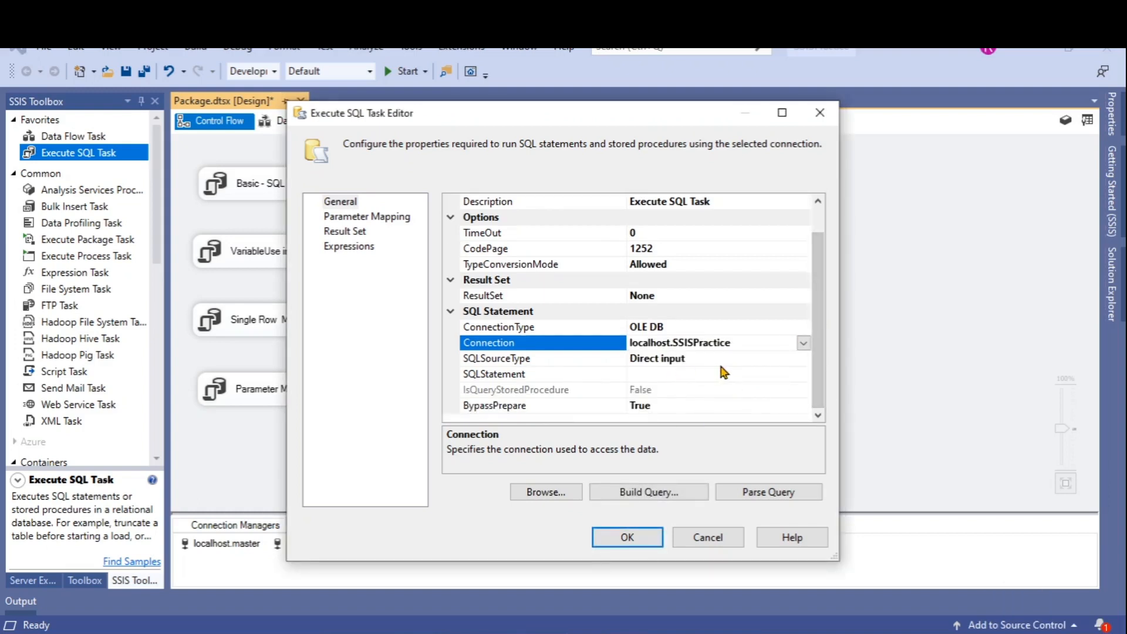
left_click(772, 375)
left_click(803, 375)
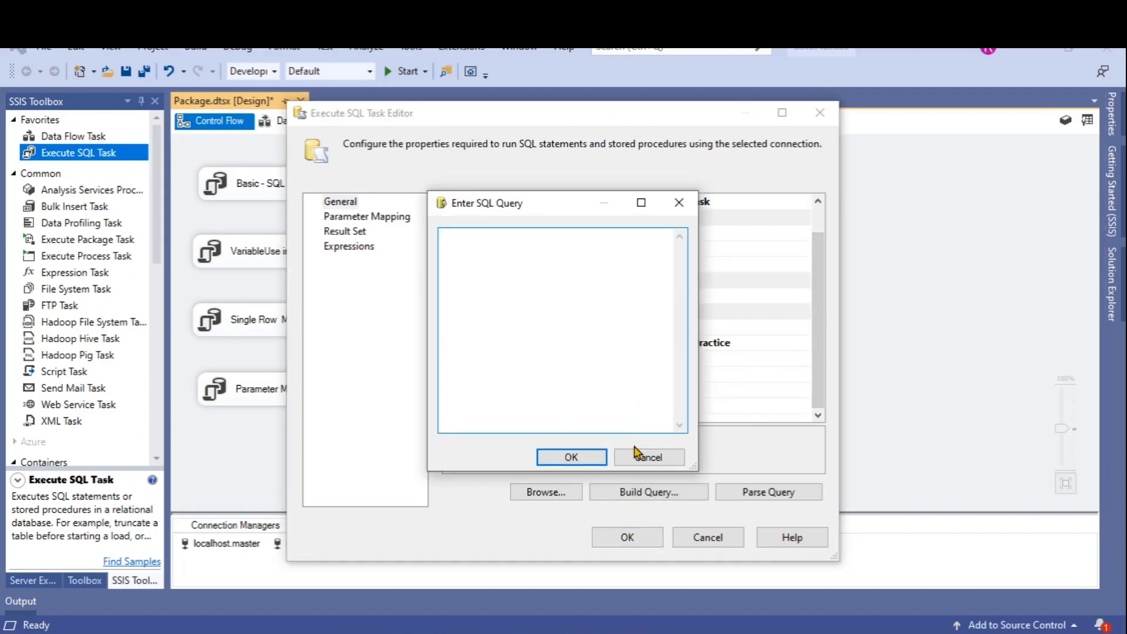
left_click(656, 458)
left_click_drag(813, 372, 811, 321)
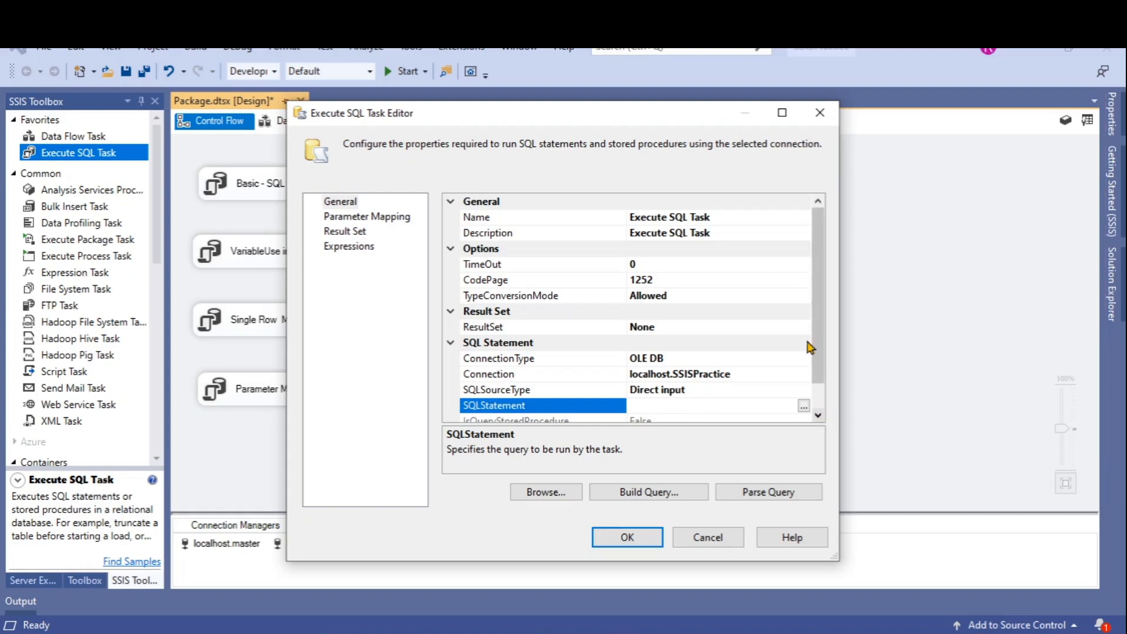
scroll(817, 349, "down", 1)
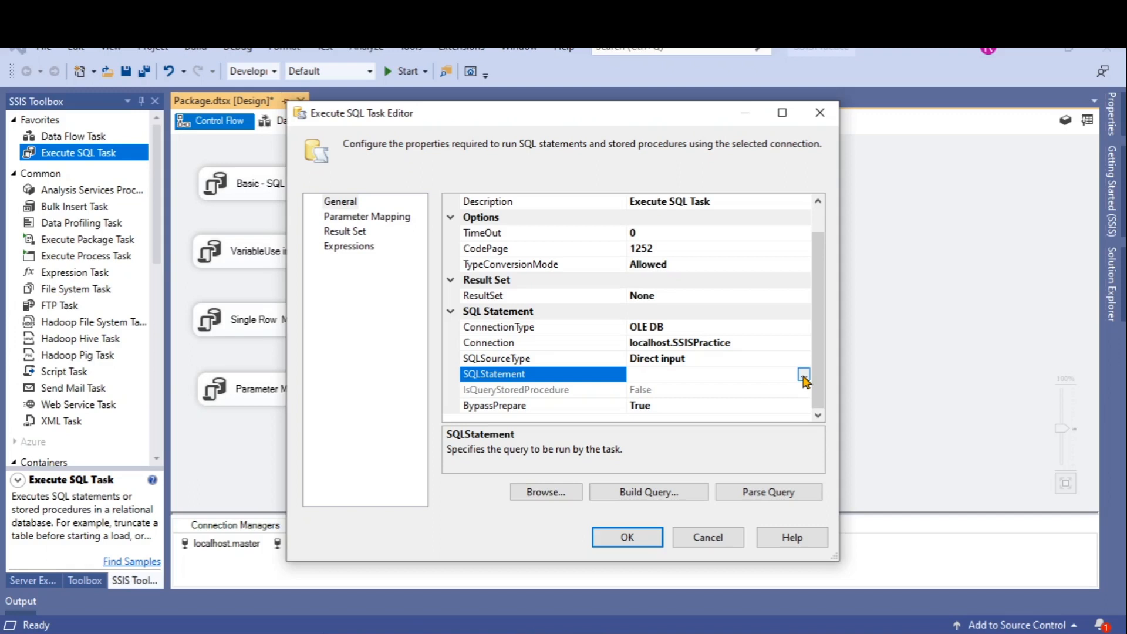
Step: Add a property expression to the task for the SqlStatementSource property
left_click(365, 247)
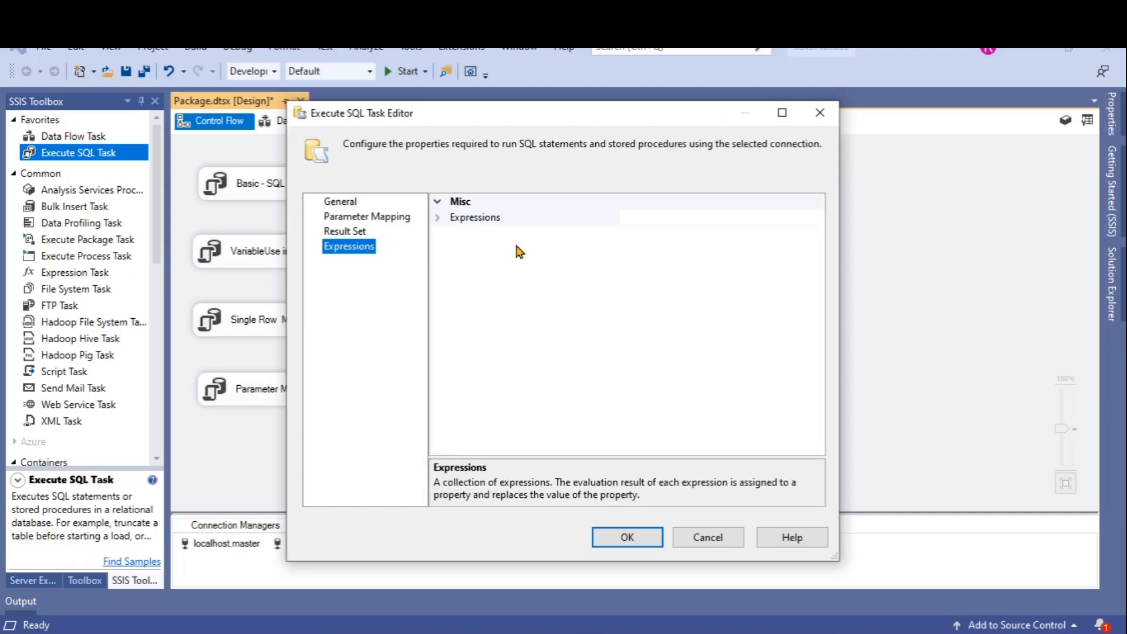
left_click(701, 218)
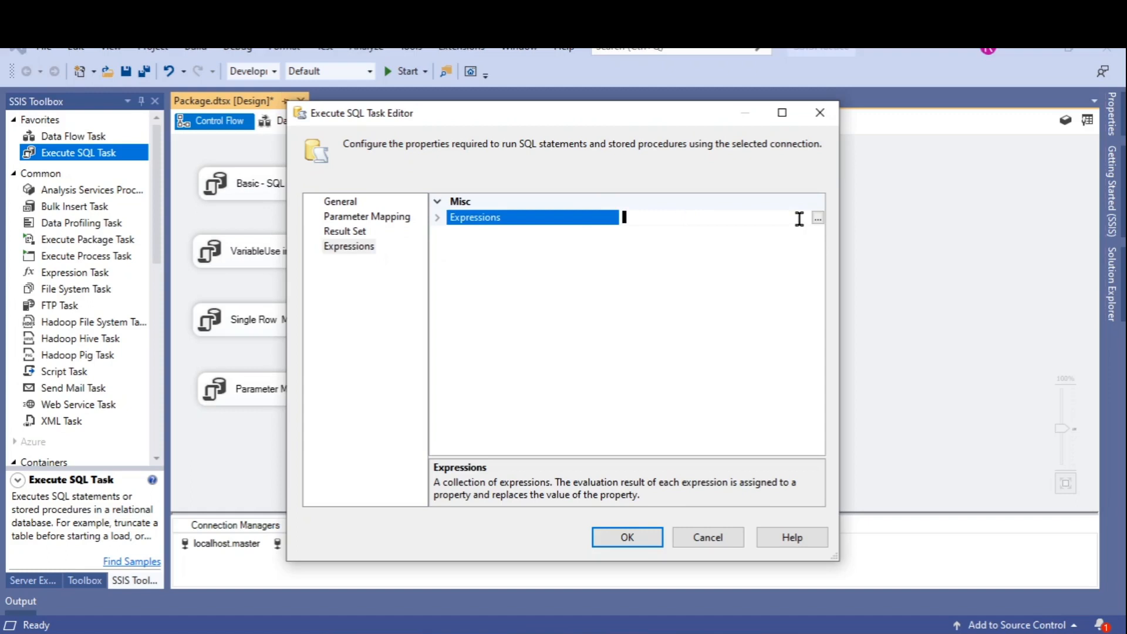
left_click(818, 218)
left_click(532, 269)
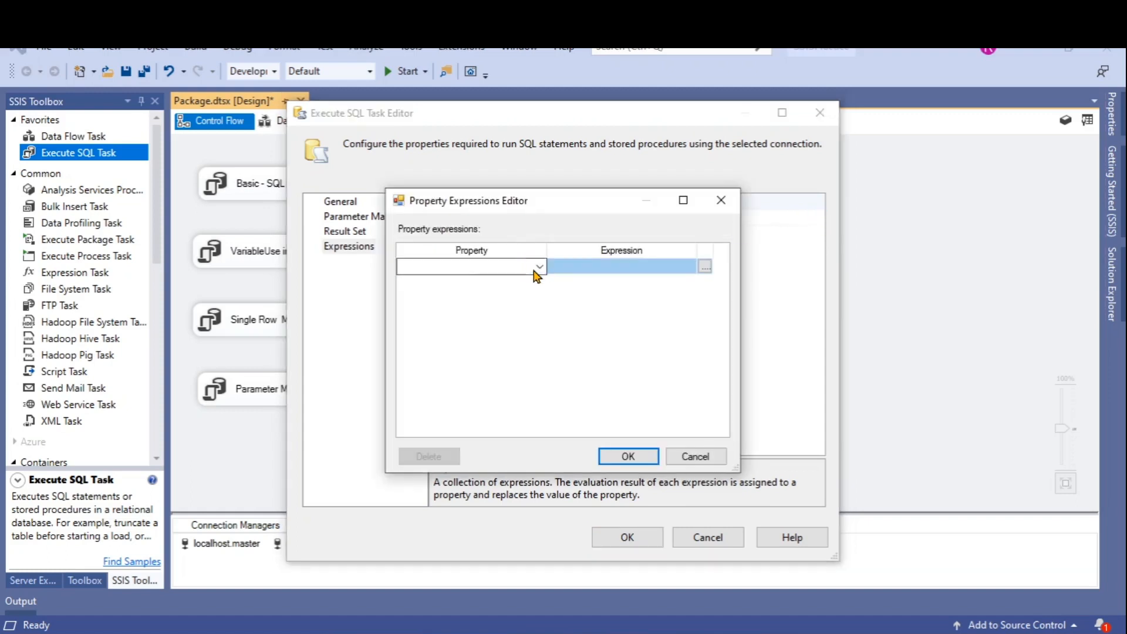
left_click(538, 267)
scroll(531, 290, "down", 5)
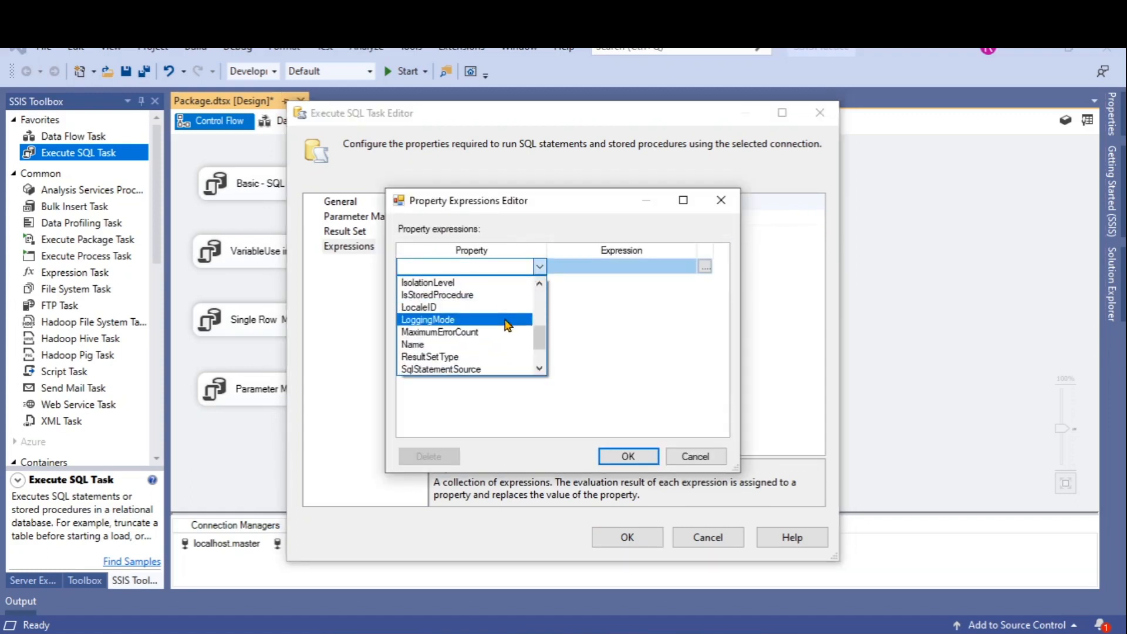
scroll(503, 345, "down", 1)
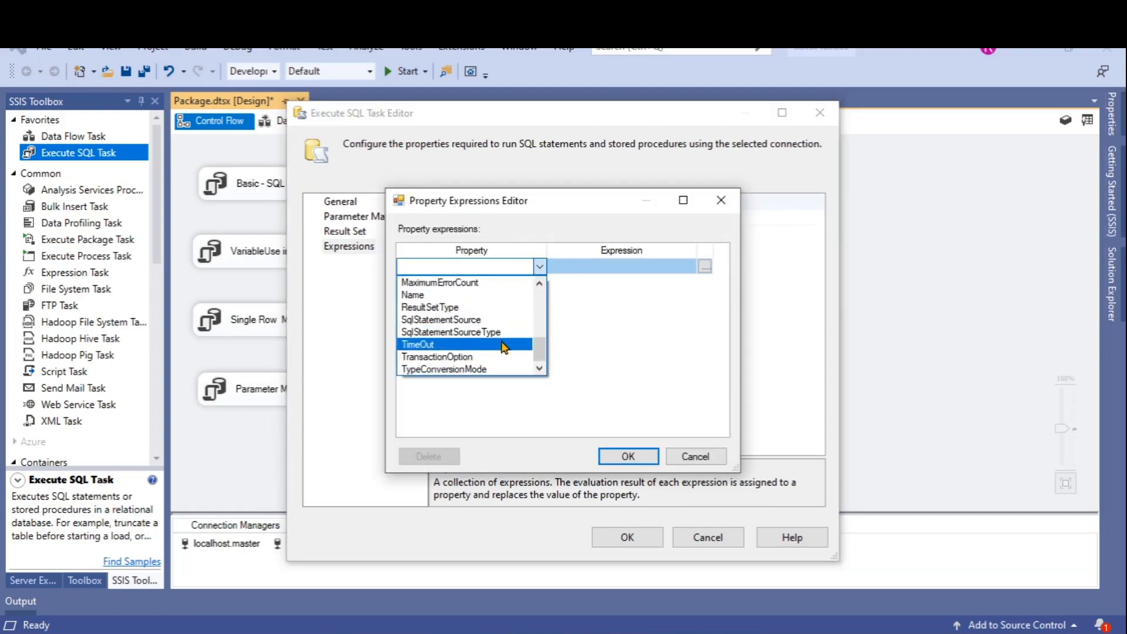
left_click(481, 321)
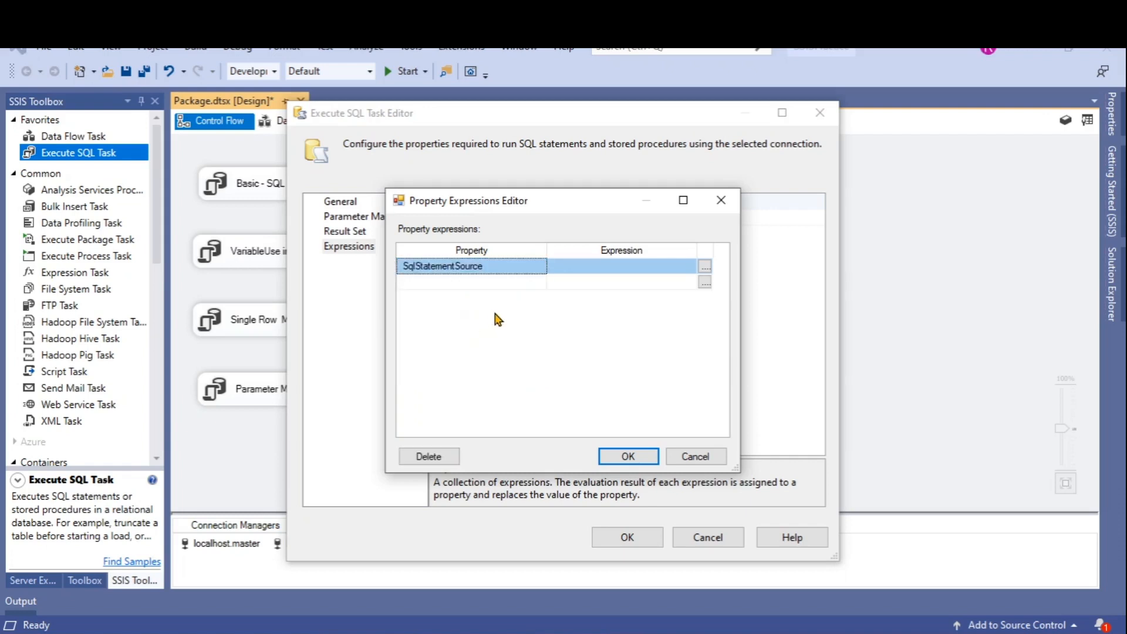
Step: Build the SqlStatementSource expression from the variable as @[User::SQLQuery] and evaluate it
left_click(708, 268)
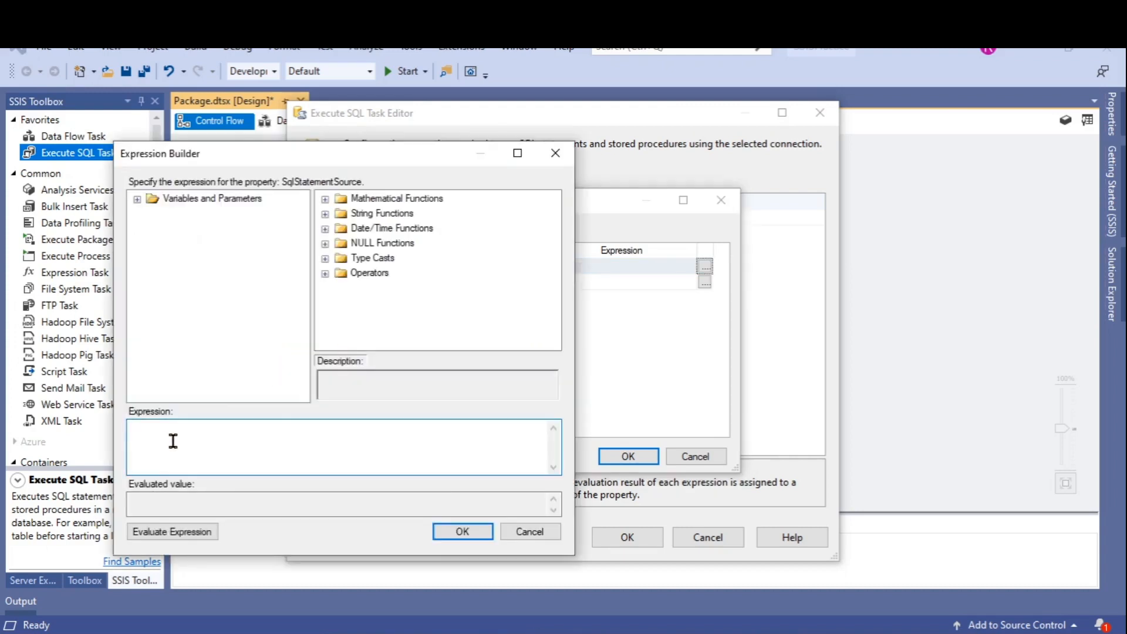
left_click(137, 199)
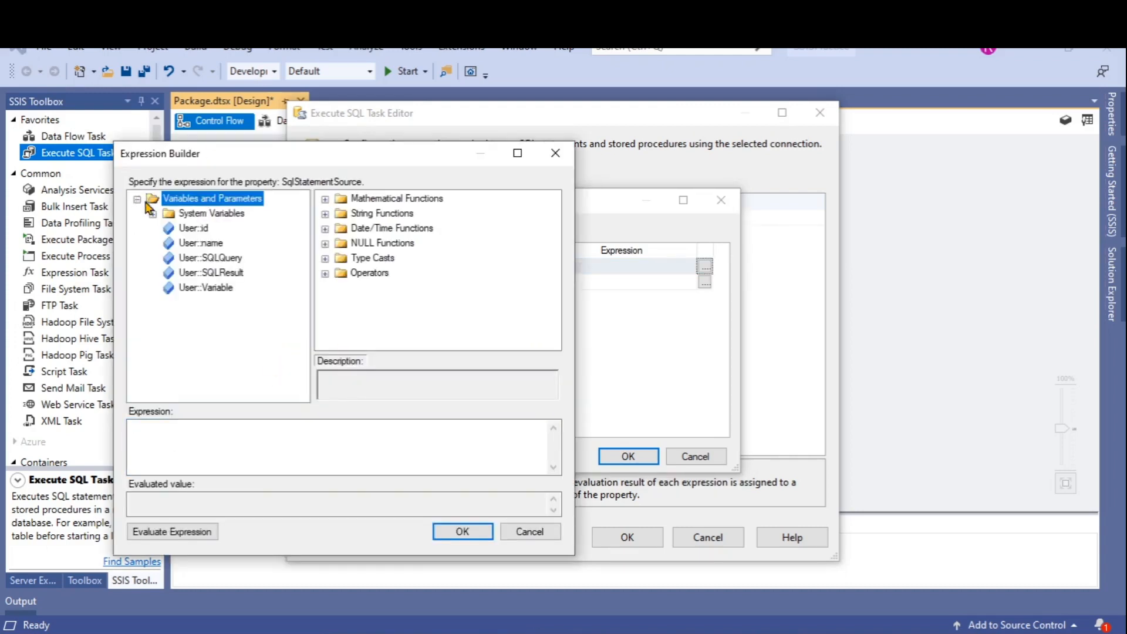
left_click(216, 290)
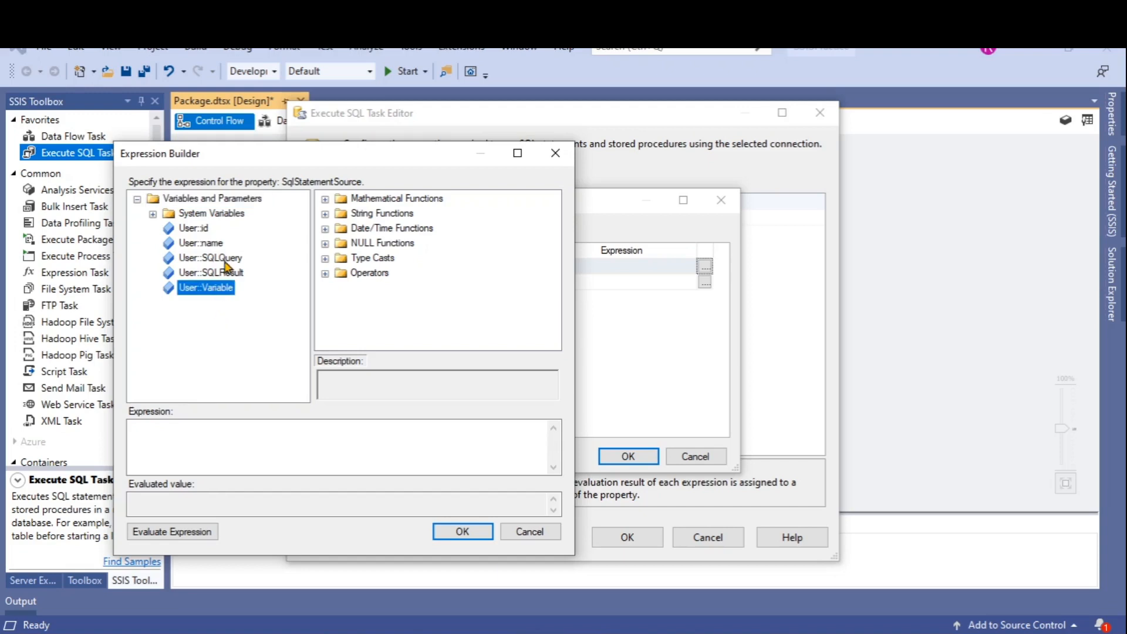
left_click_drag(222, 258, 209, 450)
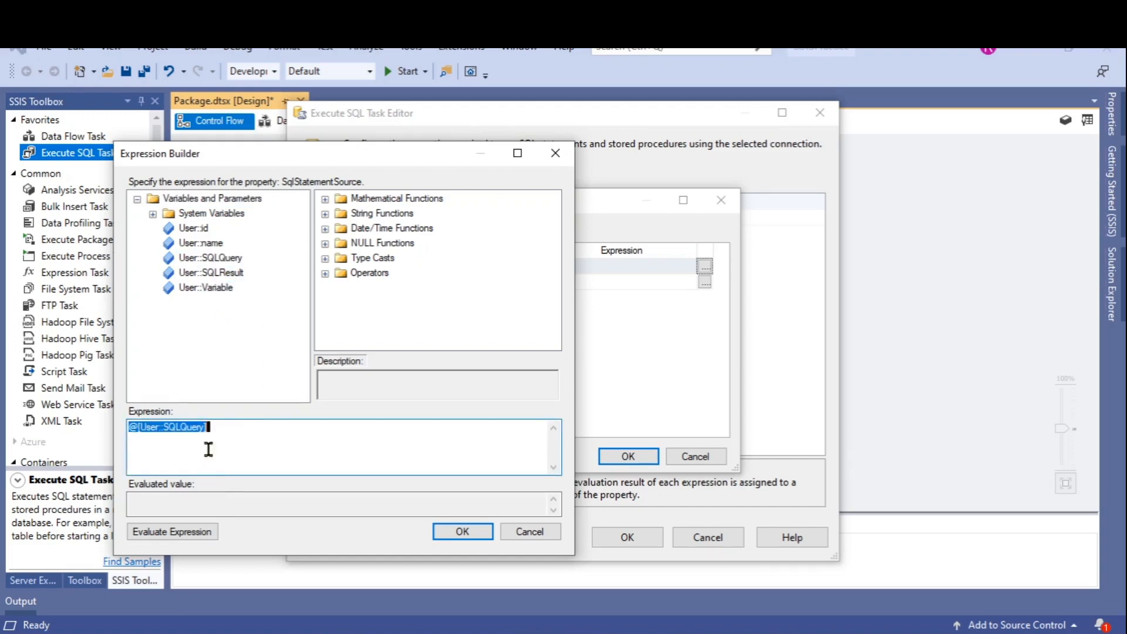
left_click(166, 536)
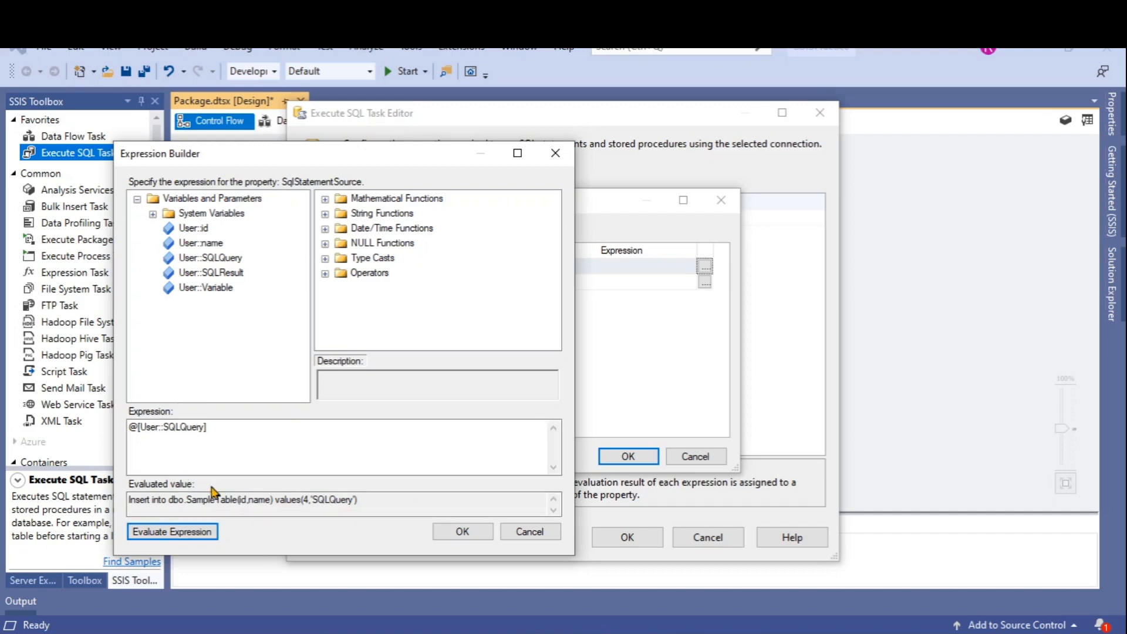
left_click(235, 429)
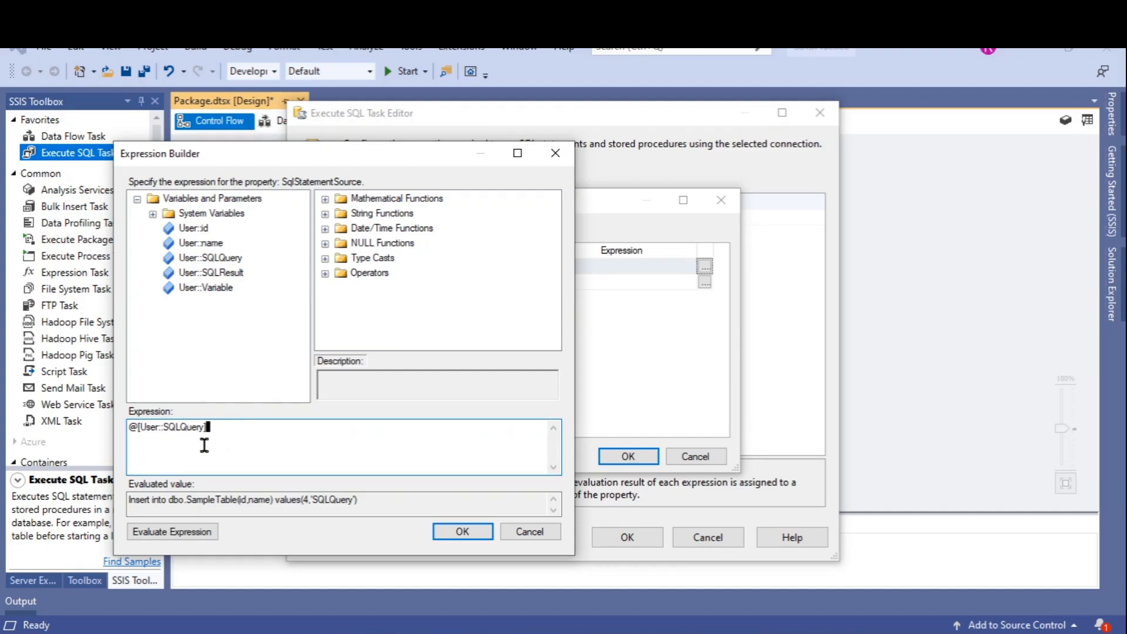
key("Home")
type("Raplace")
double_click(130, 427)
key("Delete")
Step: Examine the function categories available for expressions, including string, date/time, NULL and mathematical functions and the operators
left_click(328, 215)
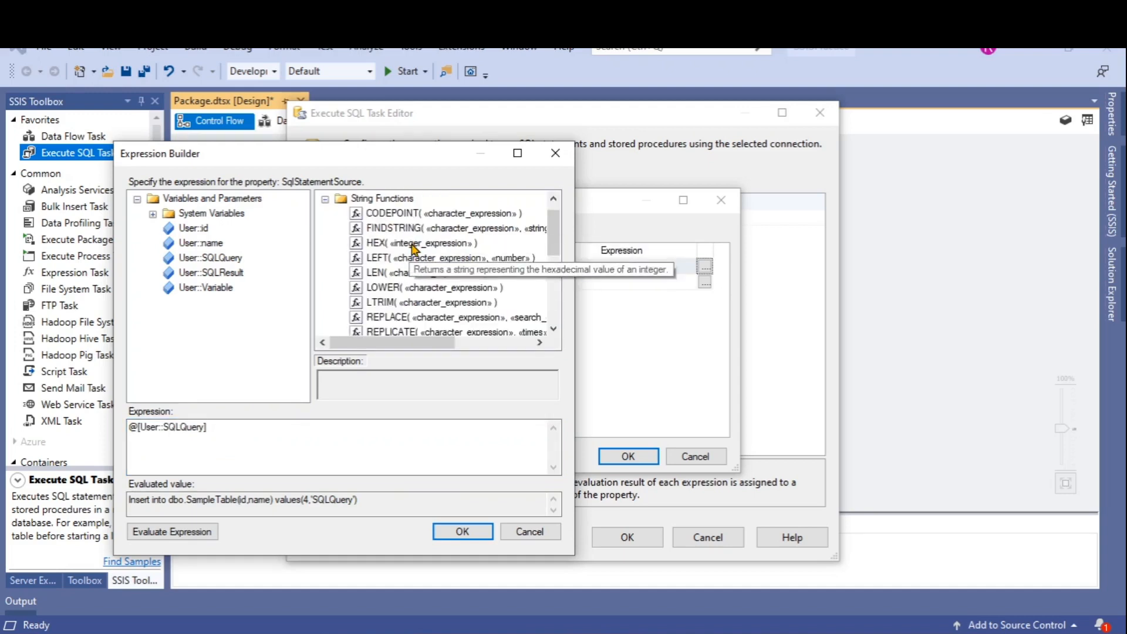
left_click(325, 214)
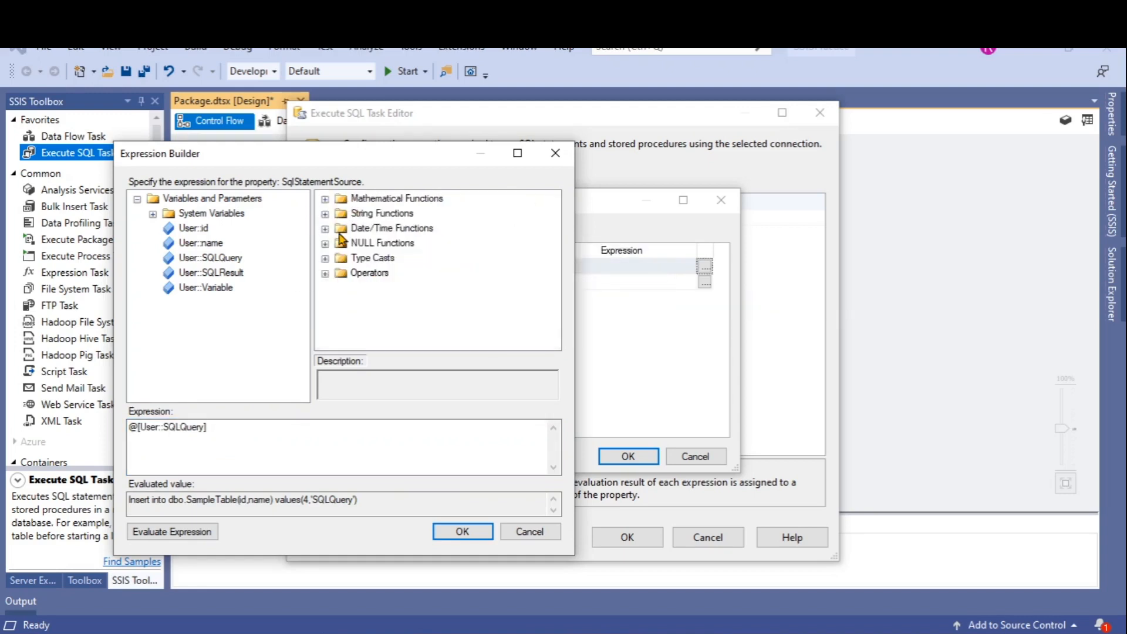
left_click(326, 229)
left_click(324, 200)
left_click(325, 228)
left_click(325, 200)
left_click(325, 243)
left_click(325, 201)
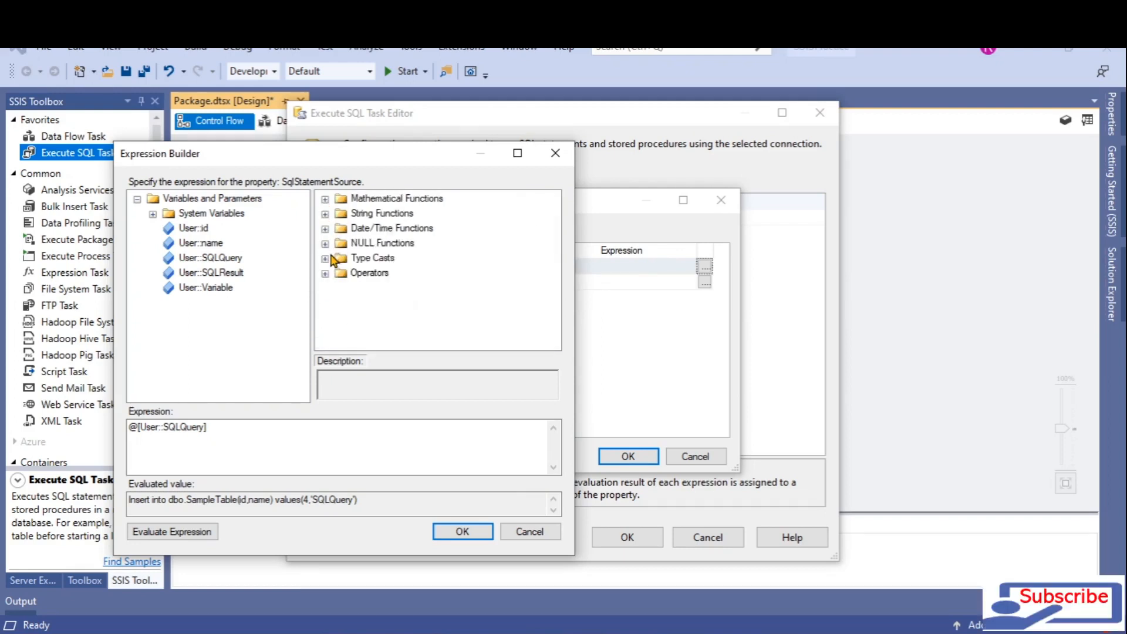
left_click(326, 273)
scroll(328, 279, "up", 2)
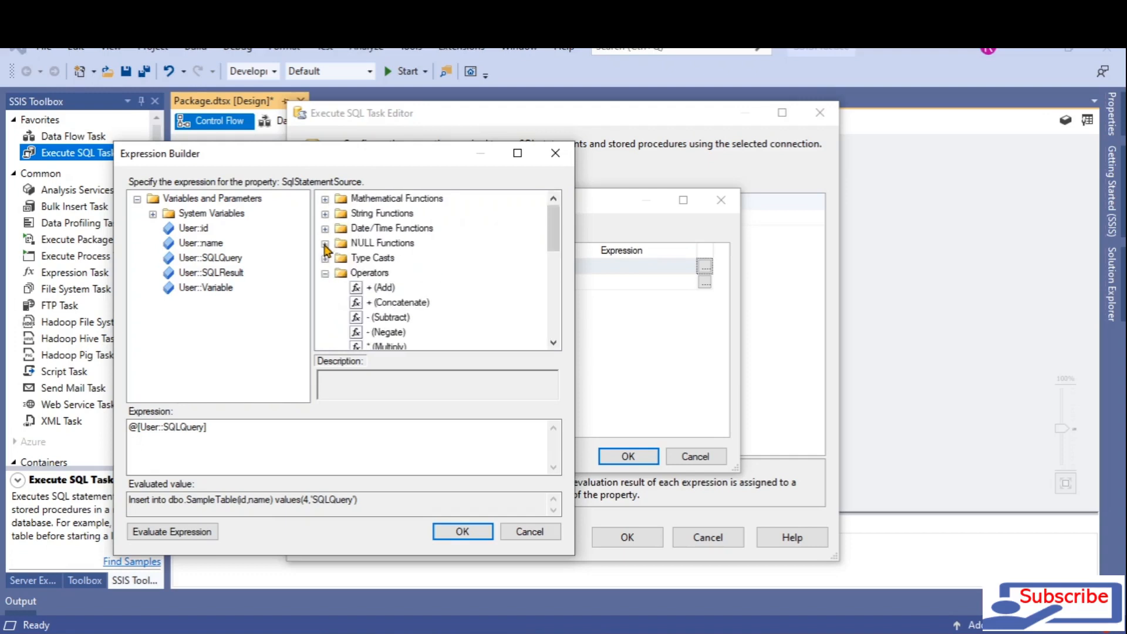
left_click(326, 273)
left_click(325, 199)
left_click(325, 200)
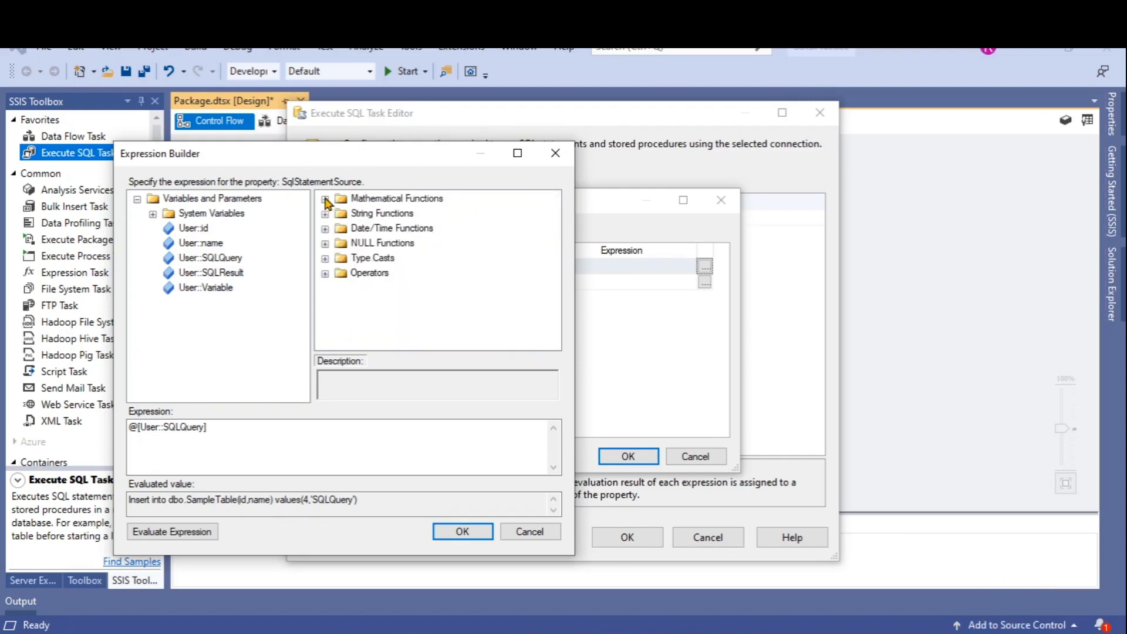
Step: Re-evaluate the @[User::SQLQuery] expression and accept it as the task's property expression
left_click(239, 424)
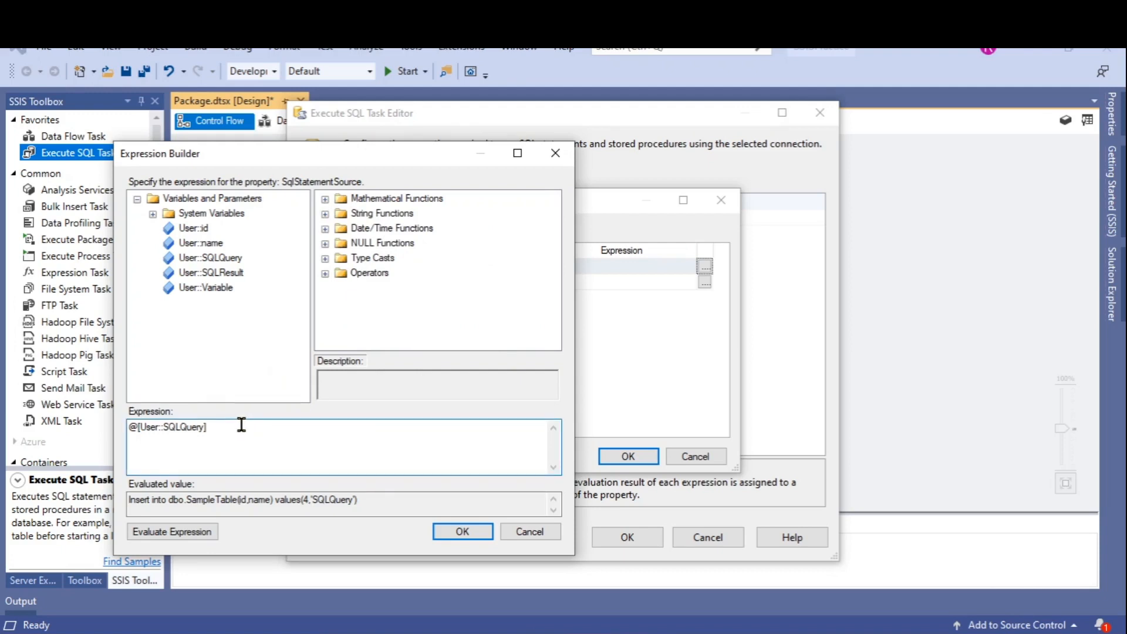
left_click(187, 534)
left_click(463, 531)
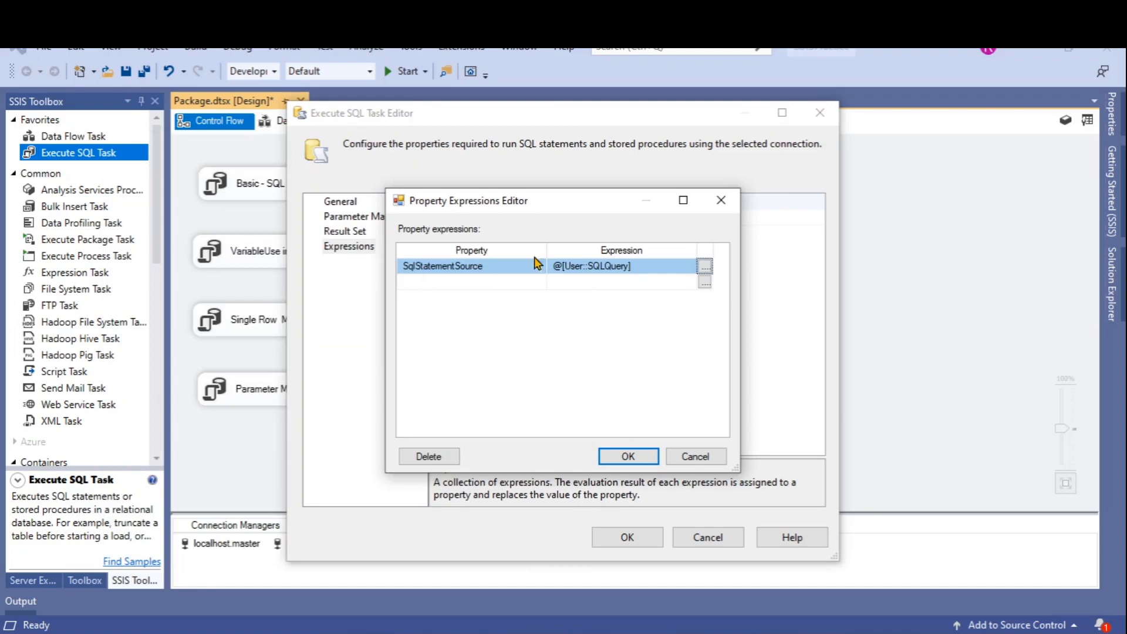
left_click(643, 458)
Step: Review the task's general SQL statement settings and apply the task configuration
left_click(343, 202)
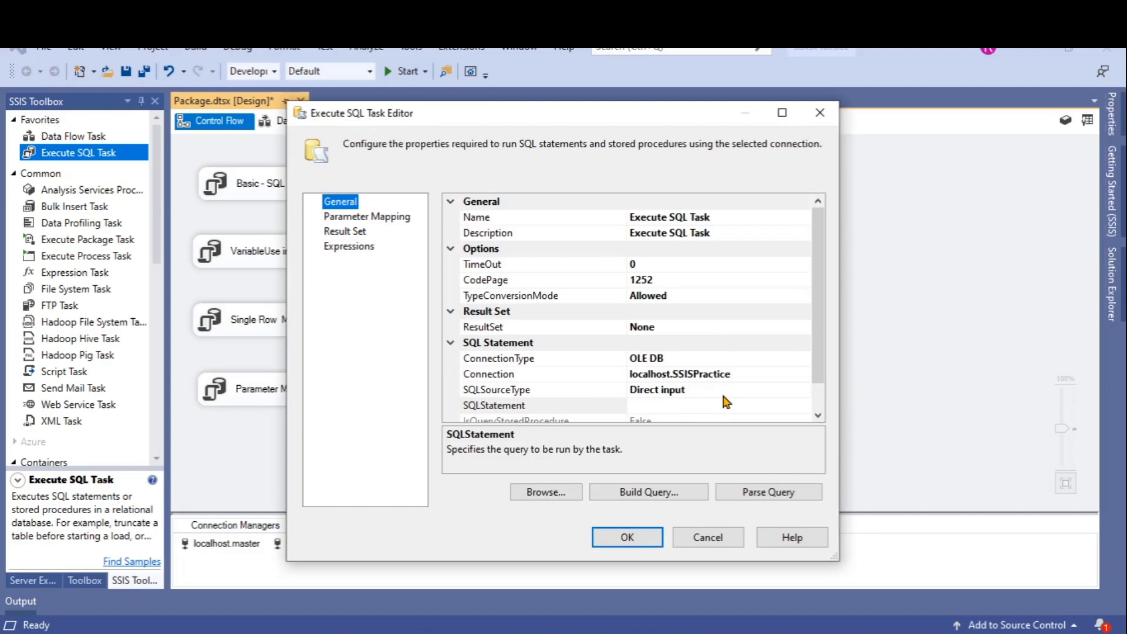
scroll(735, 385, "down", 1)
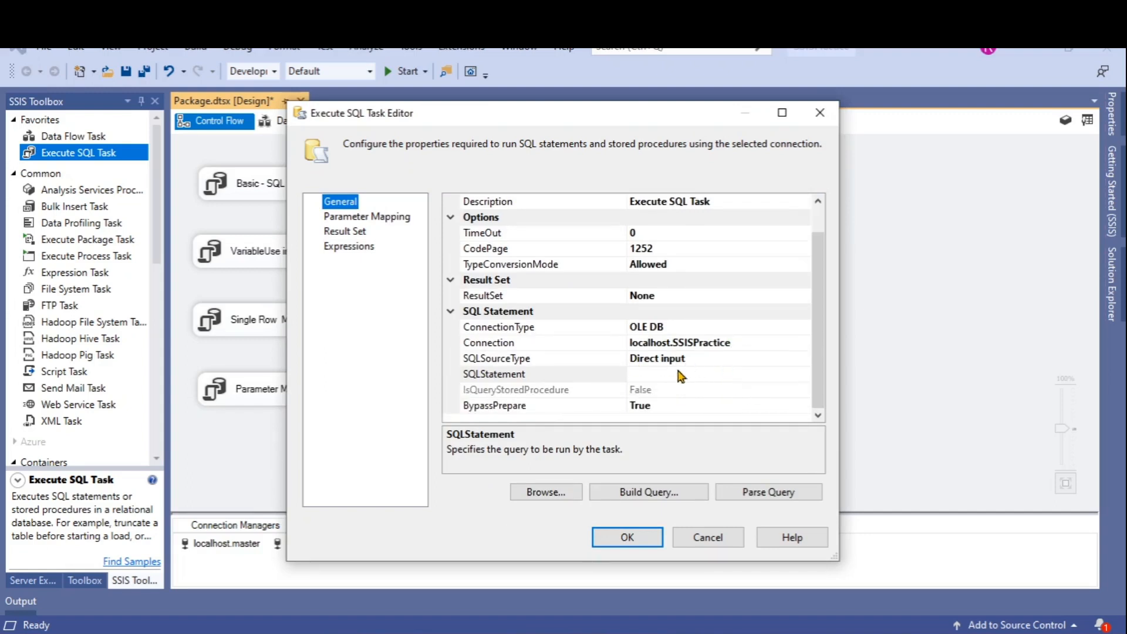
left_click(642, 541)
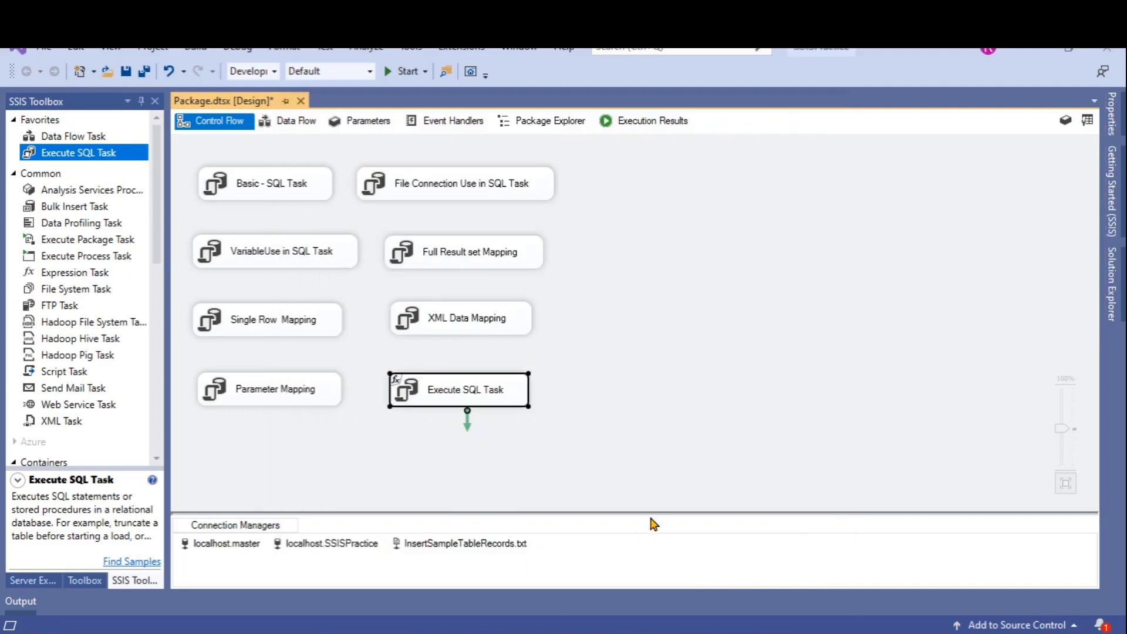
Step: Execute the expression-driven Execute SQL Task on its own and stop debugging after the run
right_click(487, 398)
left_click(559, 438)
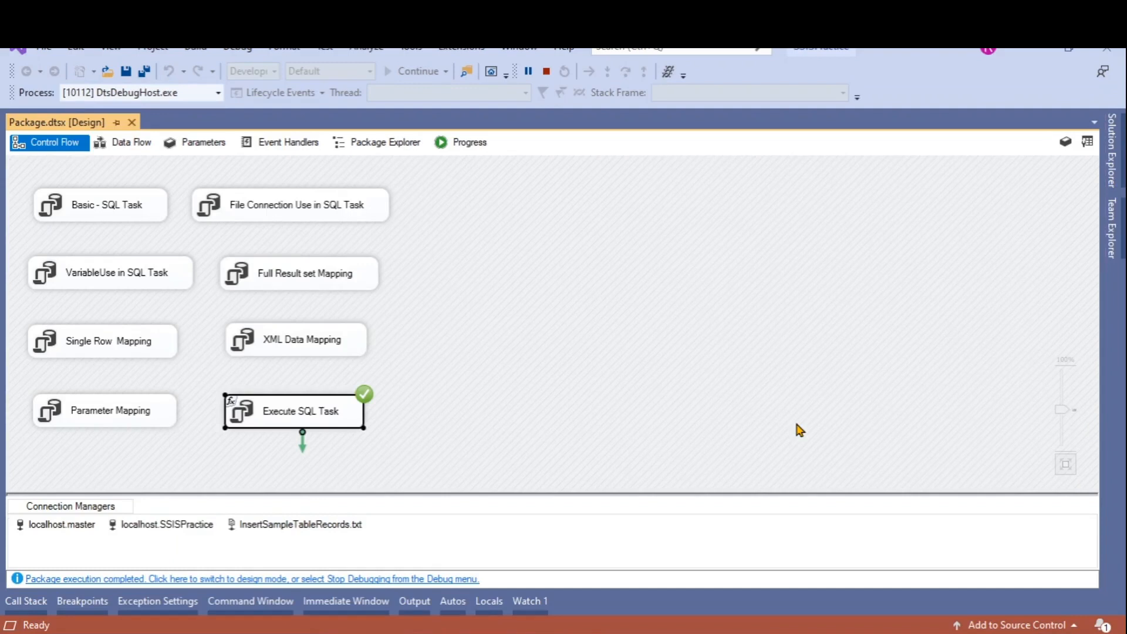
left_click(546, 71)
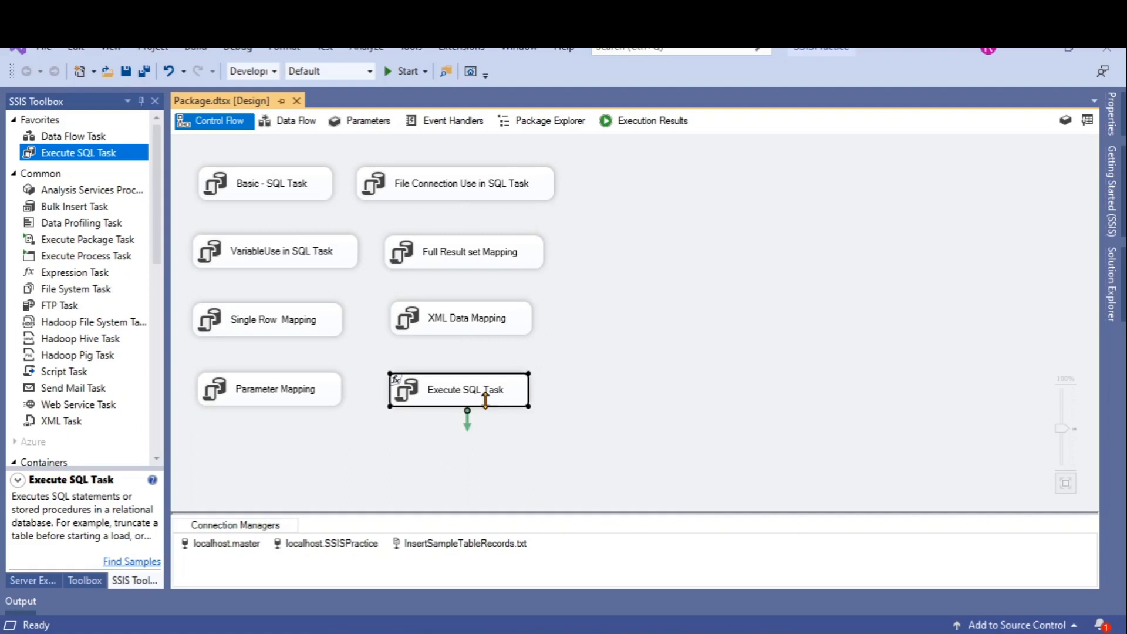
Step: Rename the expression-driven Execute SQL Task as Expressions and shift it slightly on the control flow canvas
right_click(487, 395)
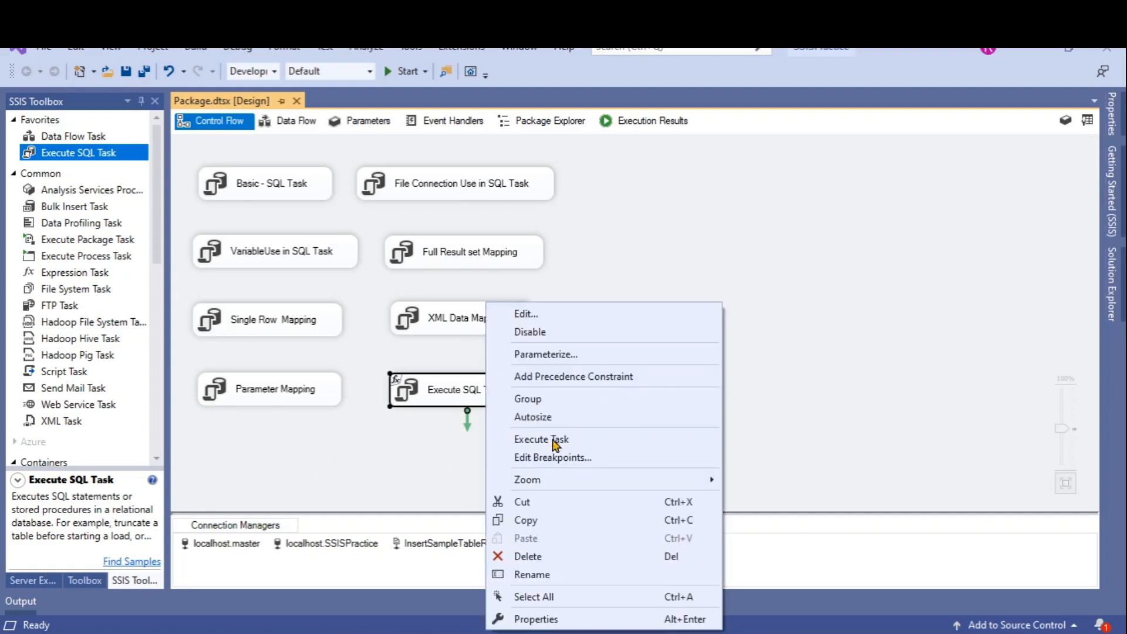
left_click(536, 574)
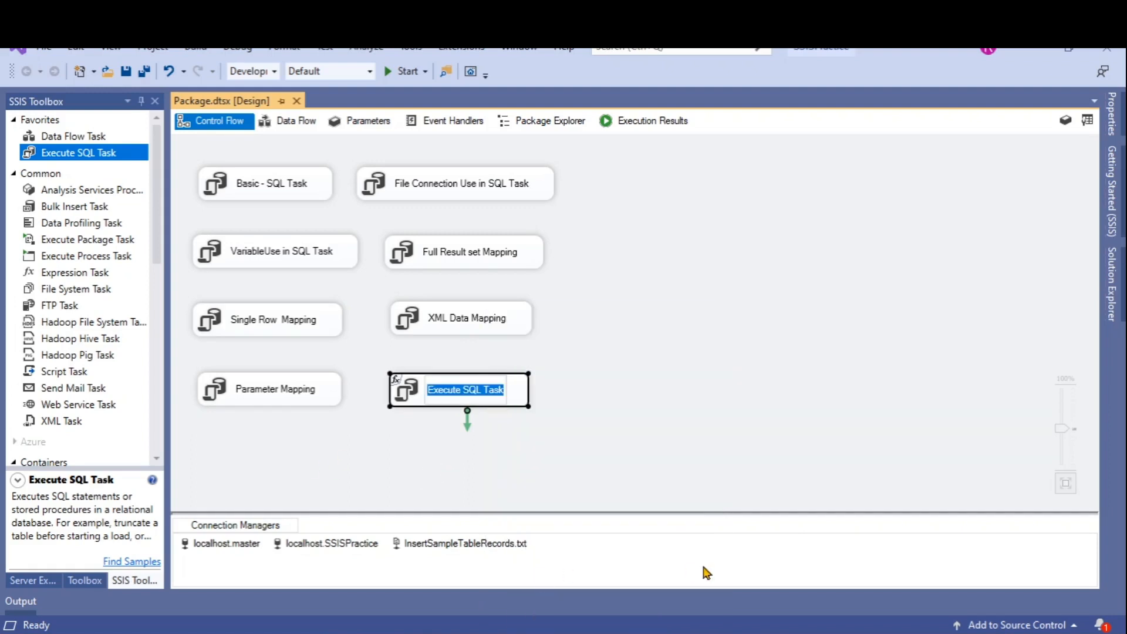
type("Ex")
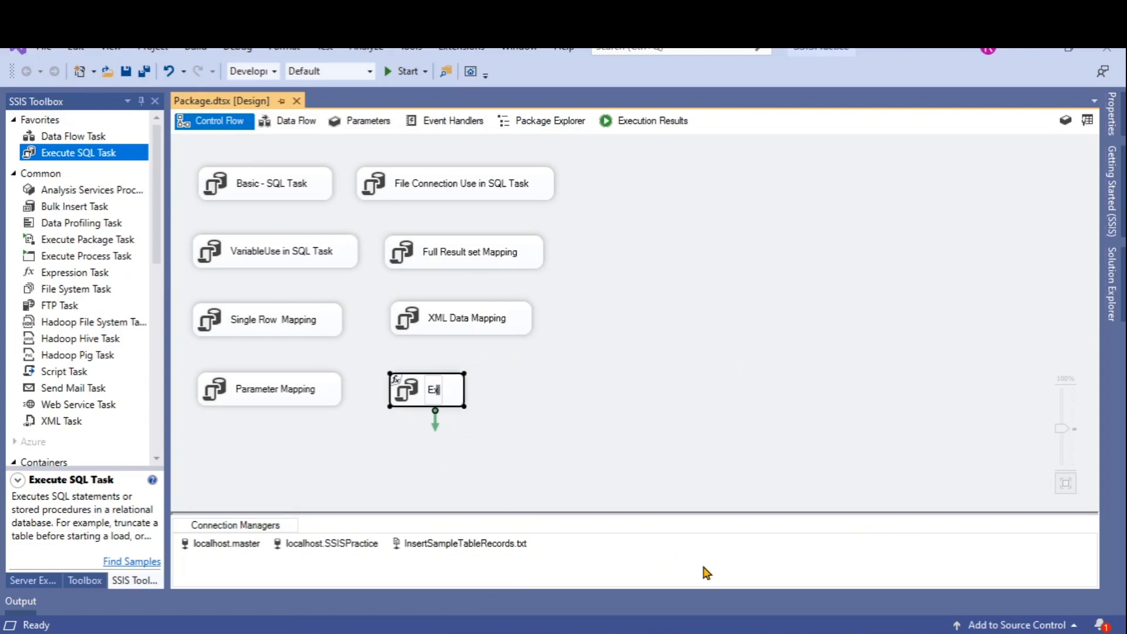
type("pressions")
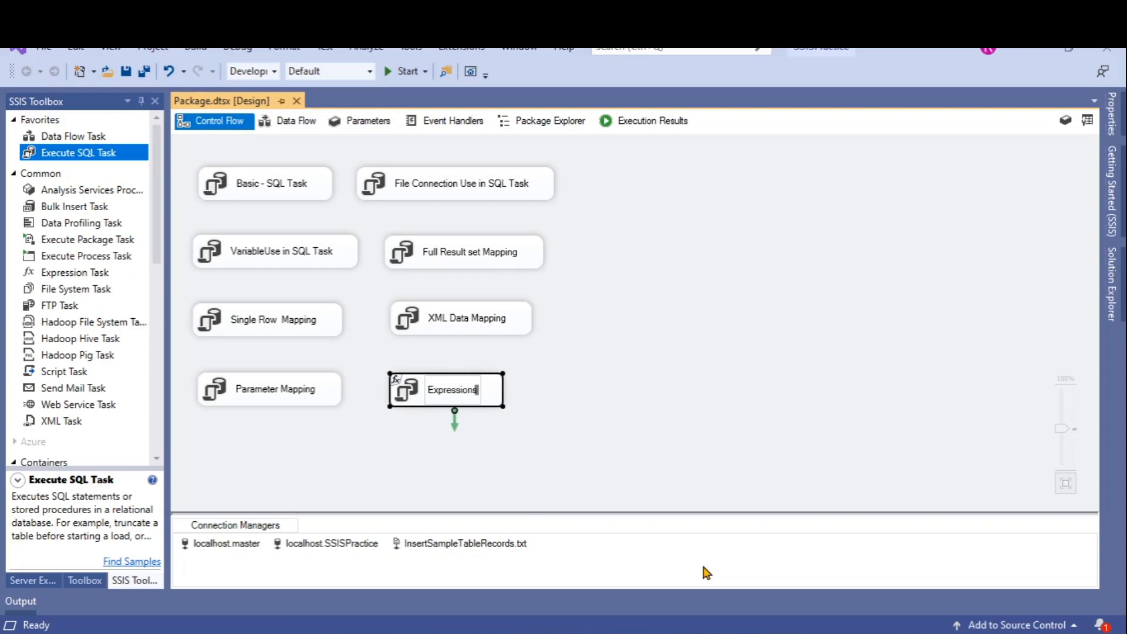
left_click(570, 377)
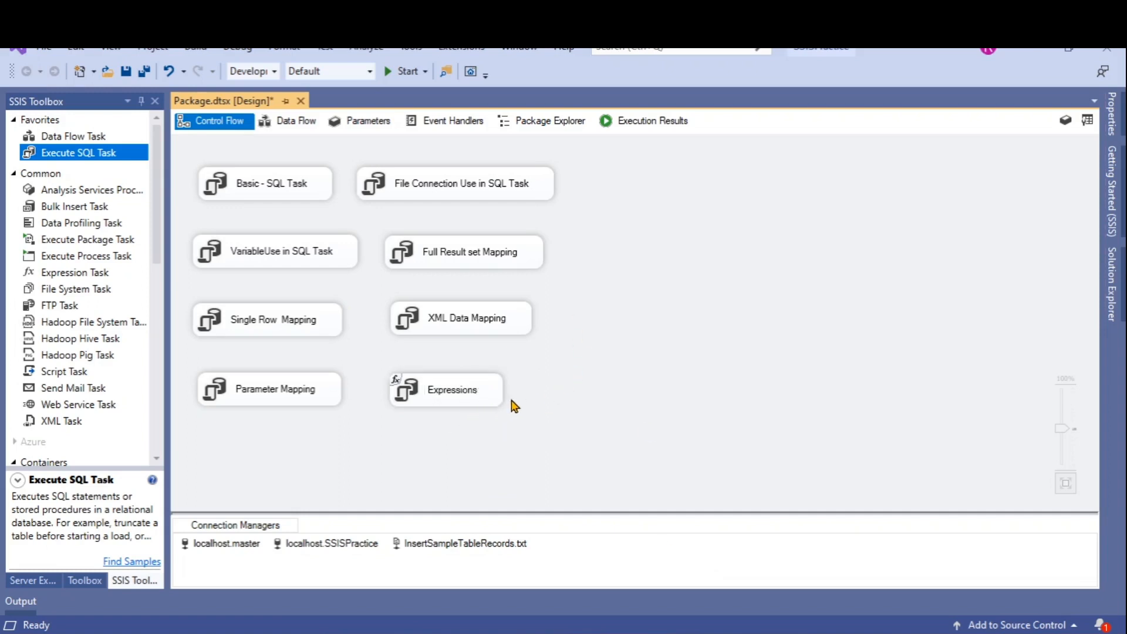
left_click(453, 402)
left_click_drag(452, 402, 460, 405)
left_click(624, 377)
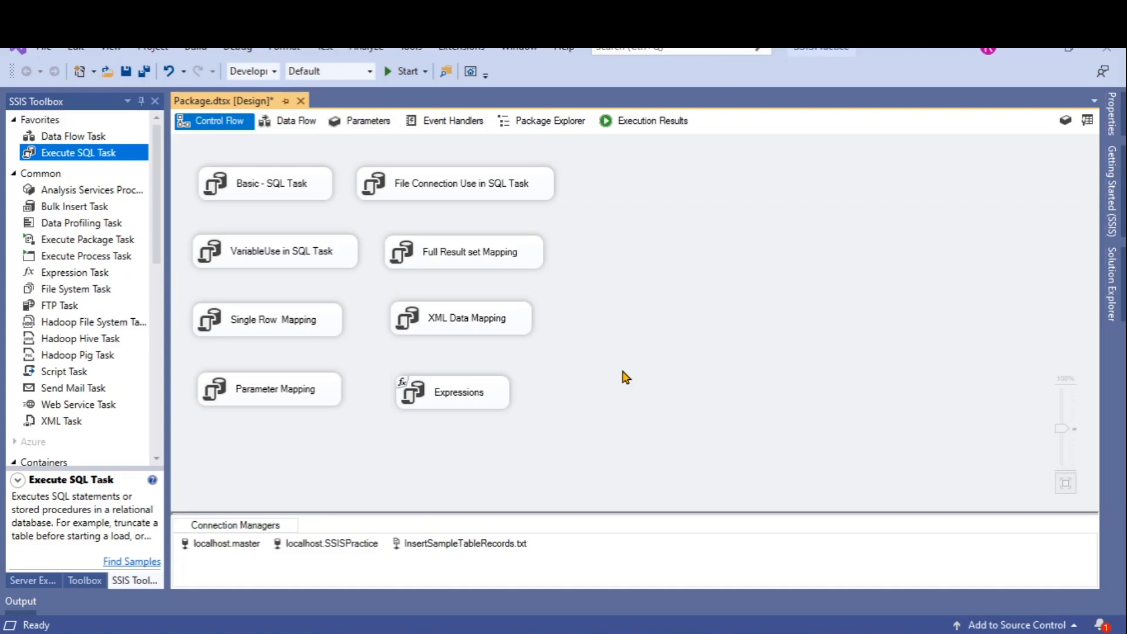
Step: Reopen the Expressions task's SqlStatementSource expression in the Expression Builder and evaluate it
double_click(479, 396)
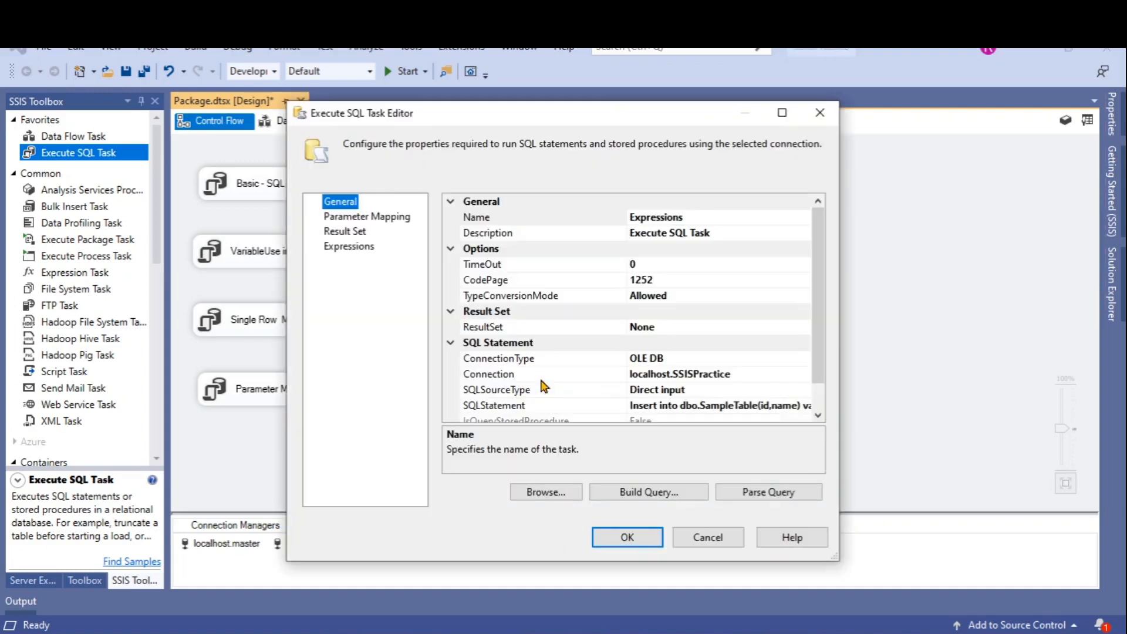
left_click(356, 246)
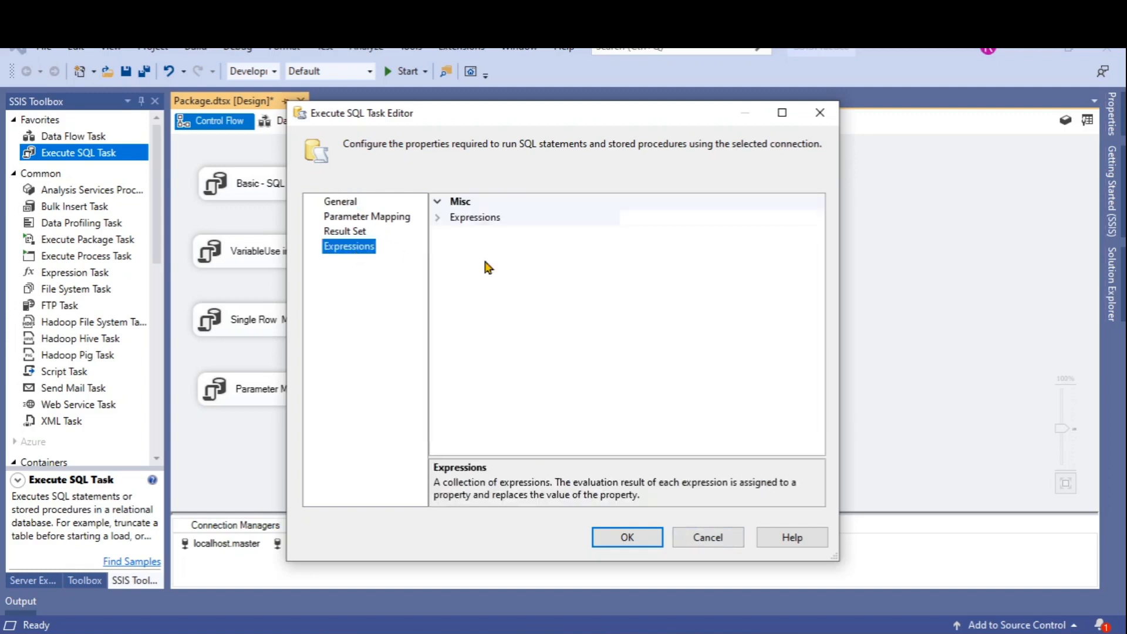
left_click(437, 217)
left_click(786, 232)
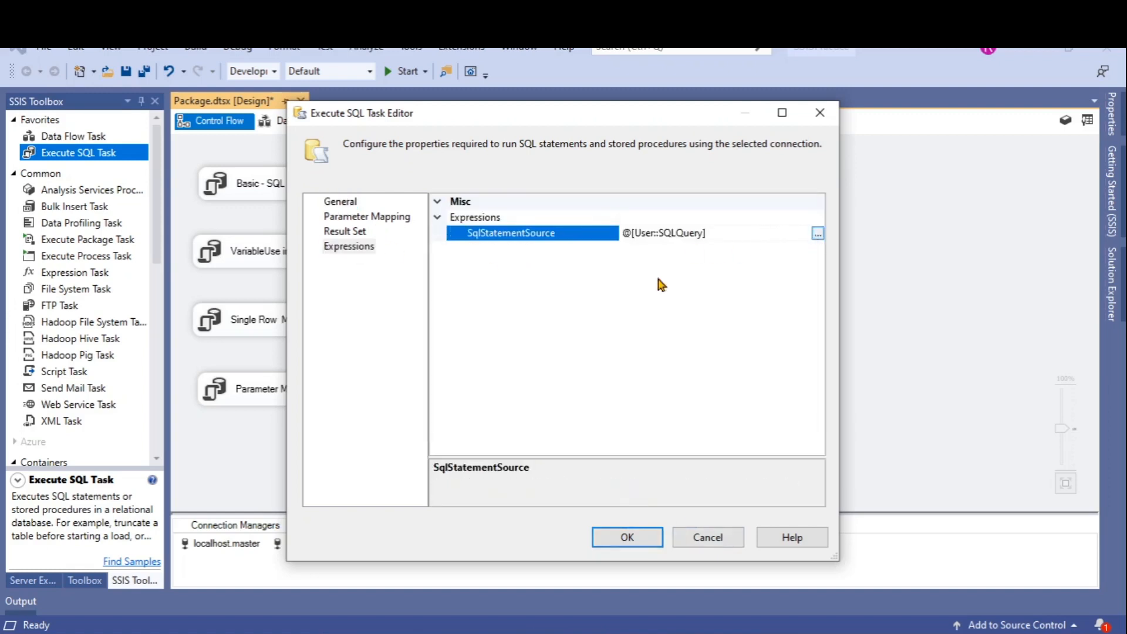
left_click(139, 357)
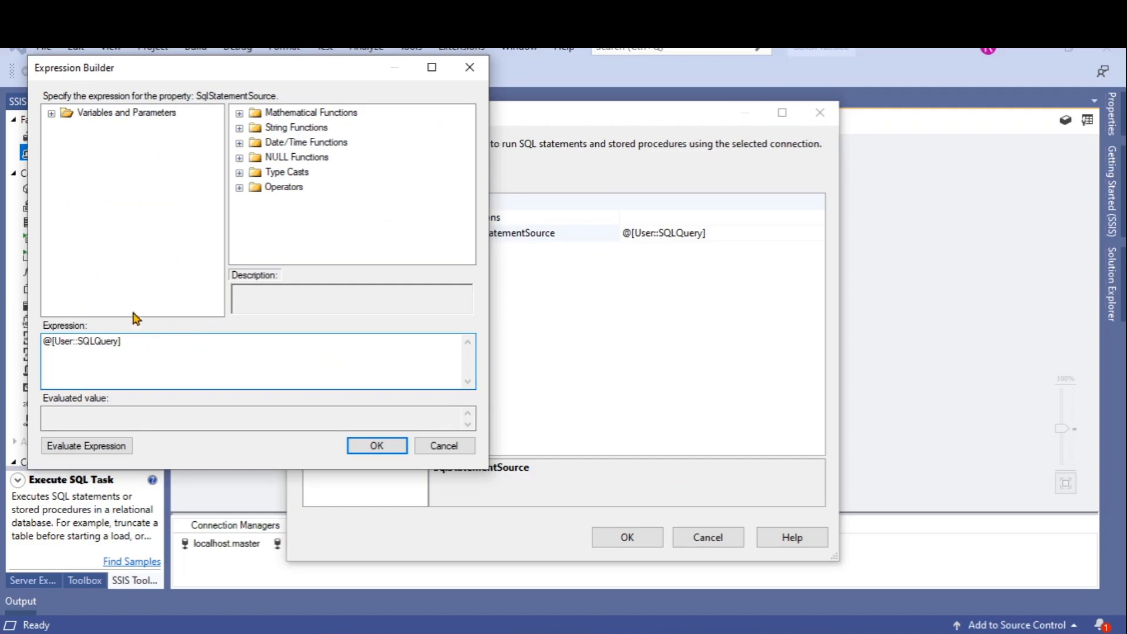
left_click(123, 447)
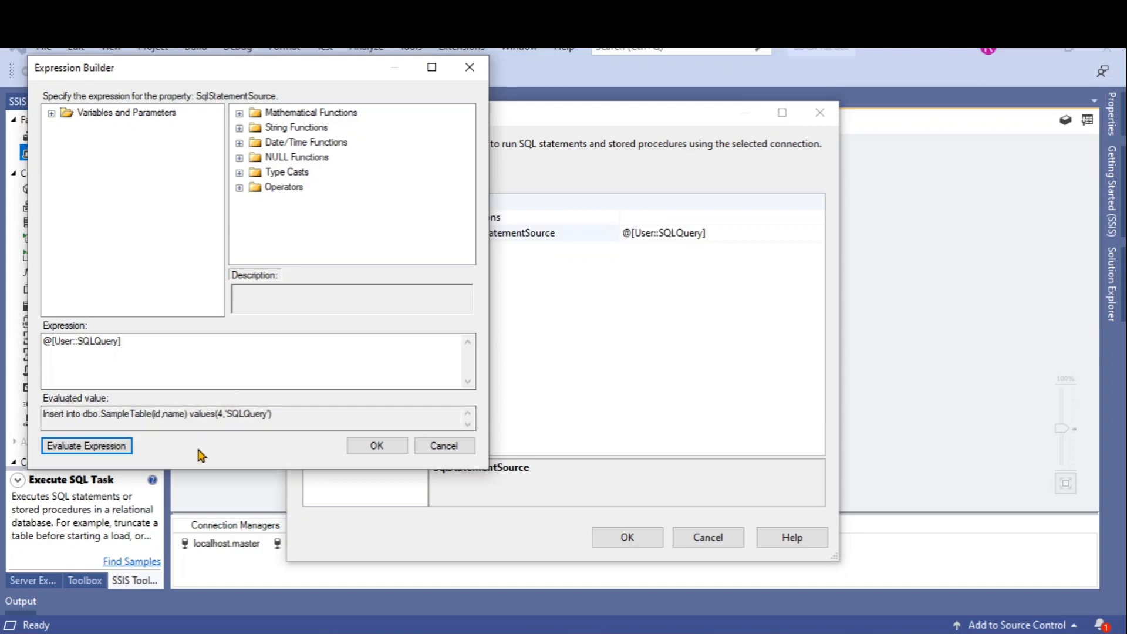
Step: Wrap @[User::SQLQuery] in nested Replace functions that add a loaddate column and a GETDATE() value cast to DT_WSTR, 40, and accept the task changes
left_click(307, 339)
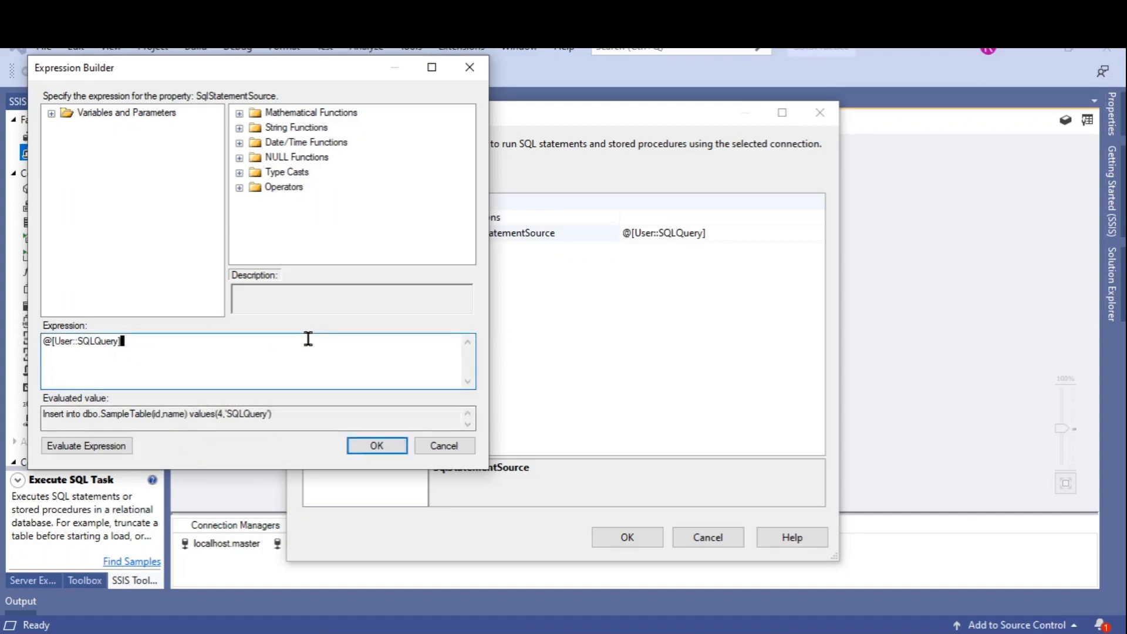
key("Home")
type("Replace")
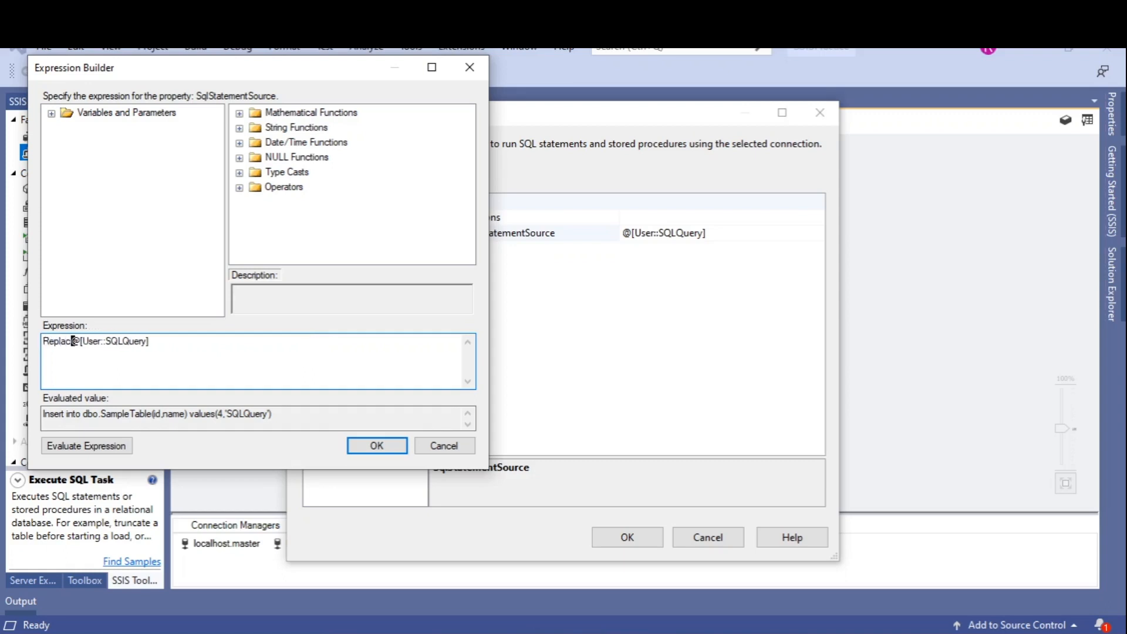
type("(")
key("End")
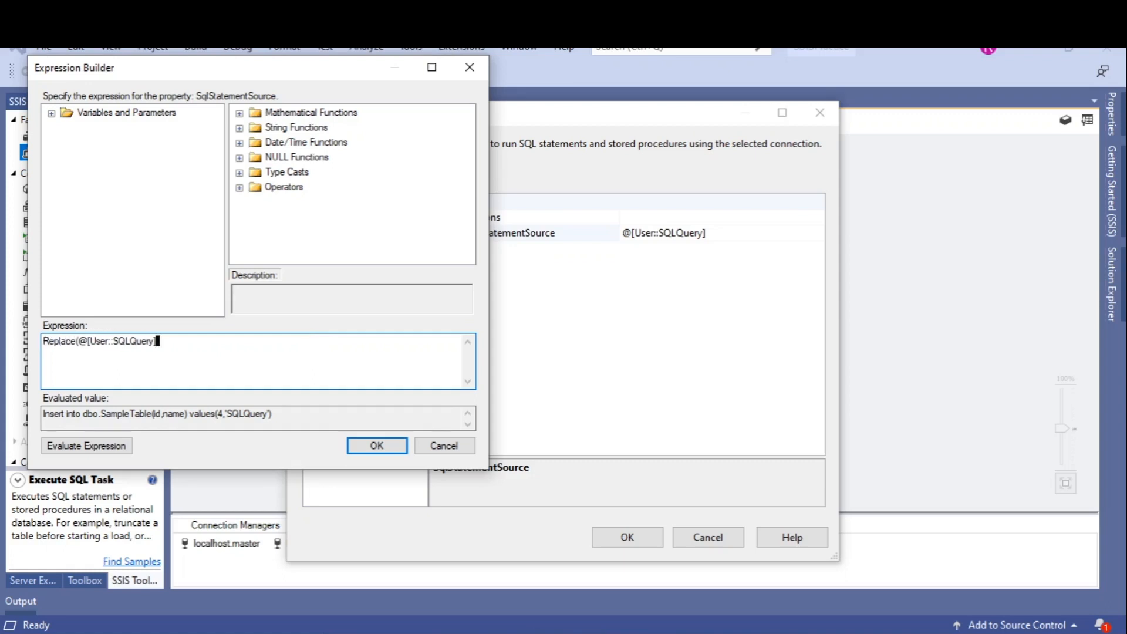
left_click(169, 420)
type(",")
type("\"name")
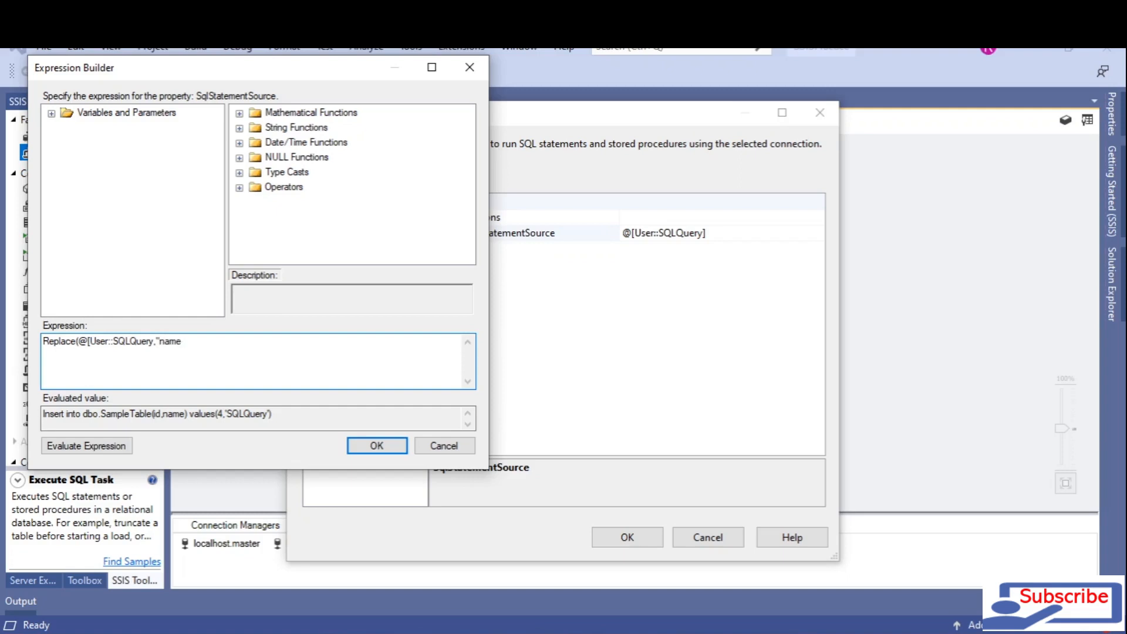
type(")\"")
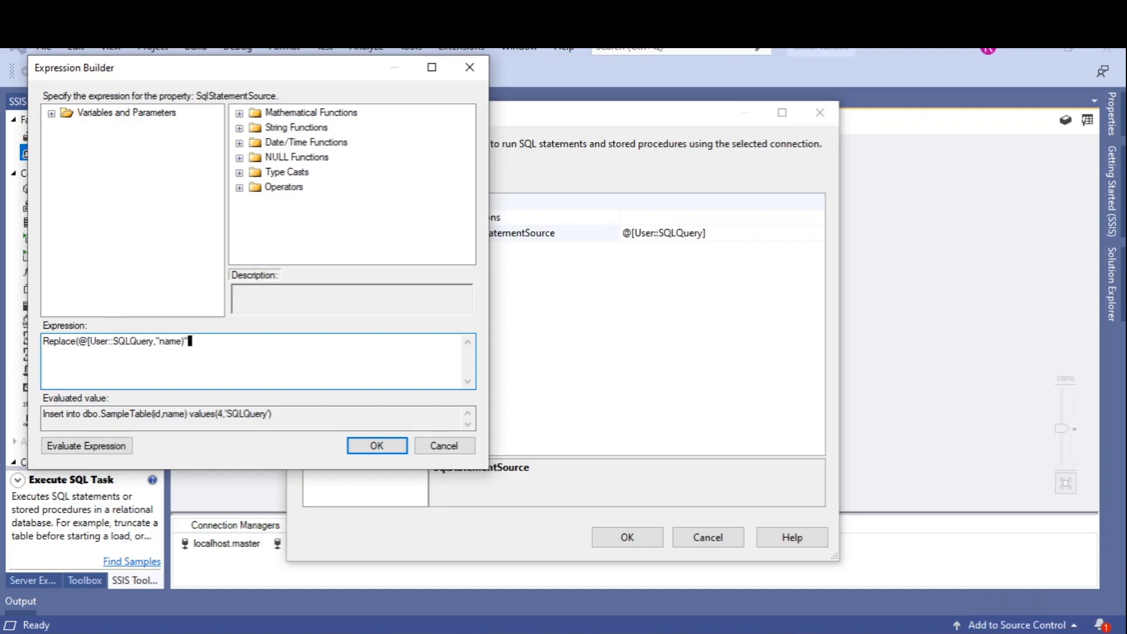
type(",\"name,loaddate)\"),\"'SQLQuery')\",\"'SQLQuery','\" +")
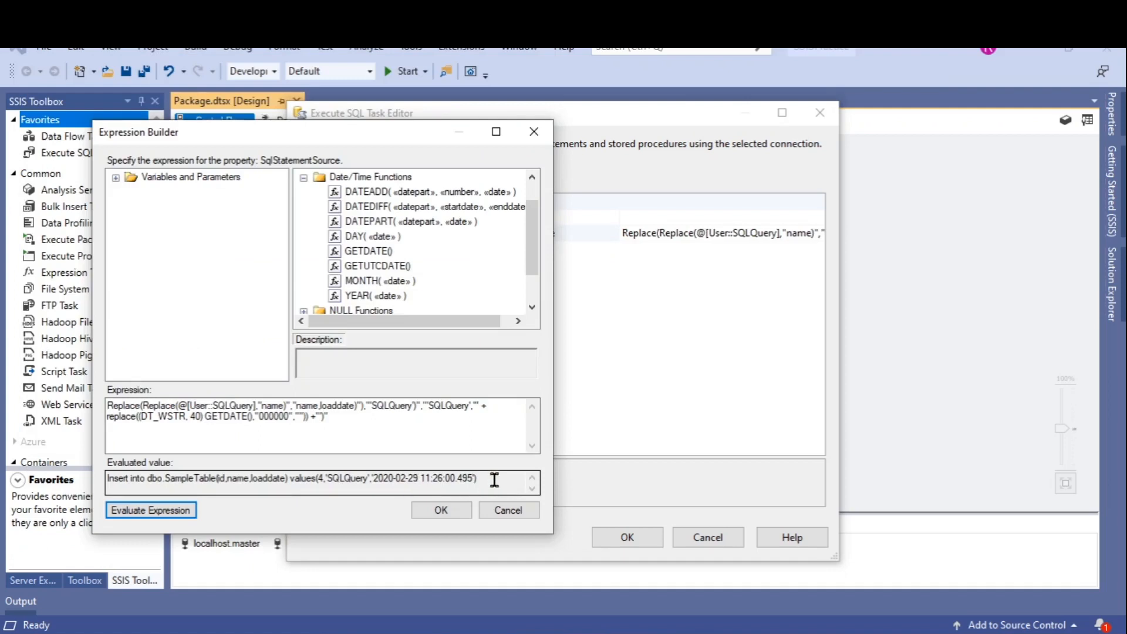
left_click(449, 510)
left_click(627, 537)
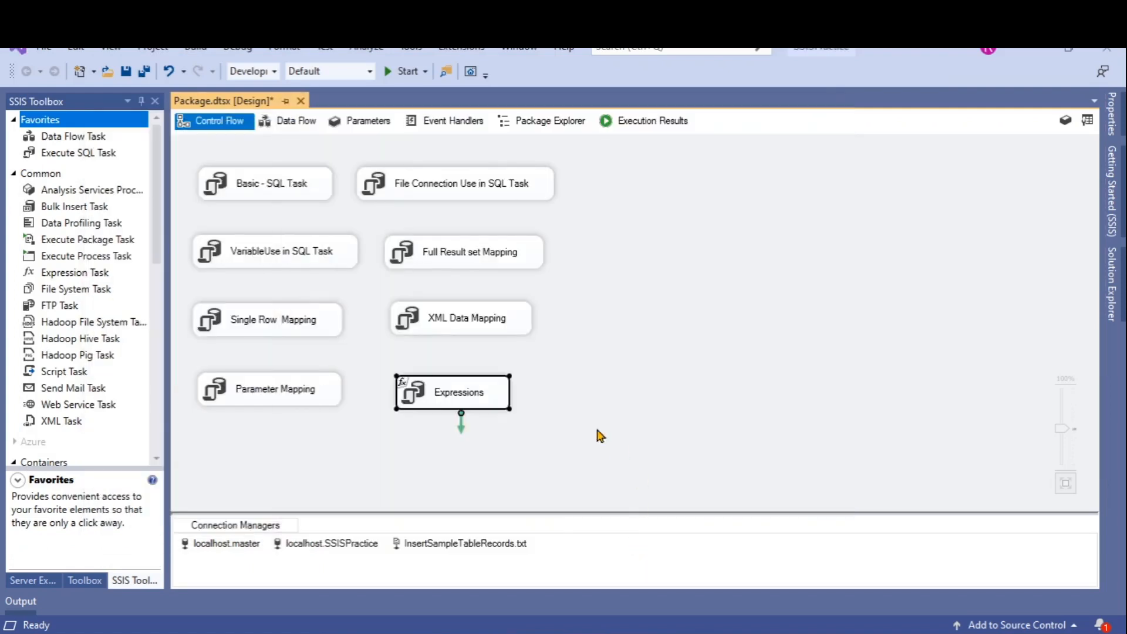
Step: Execute the Expressions task with its new expression and stop debugging after the run
right_click(447, 397)
left_click(503, 439)
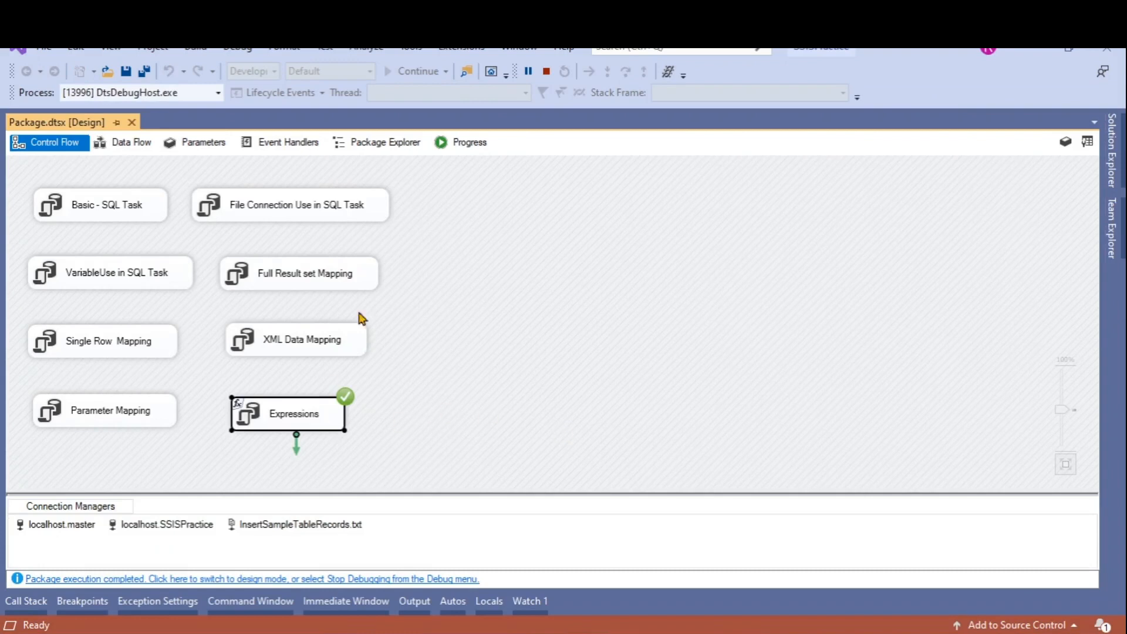
left_click(546, 71)
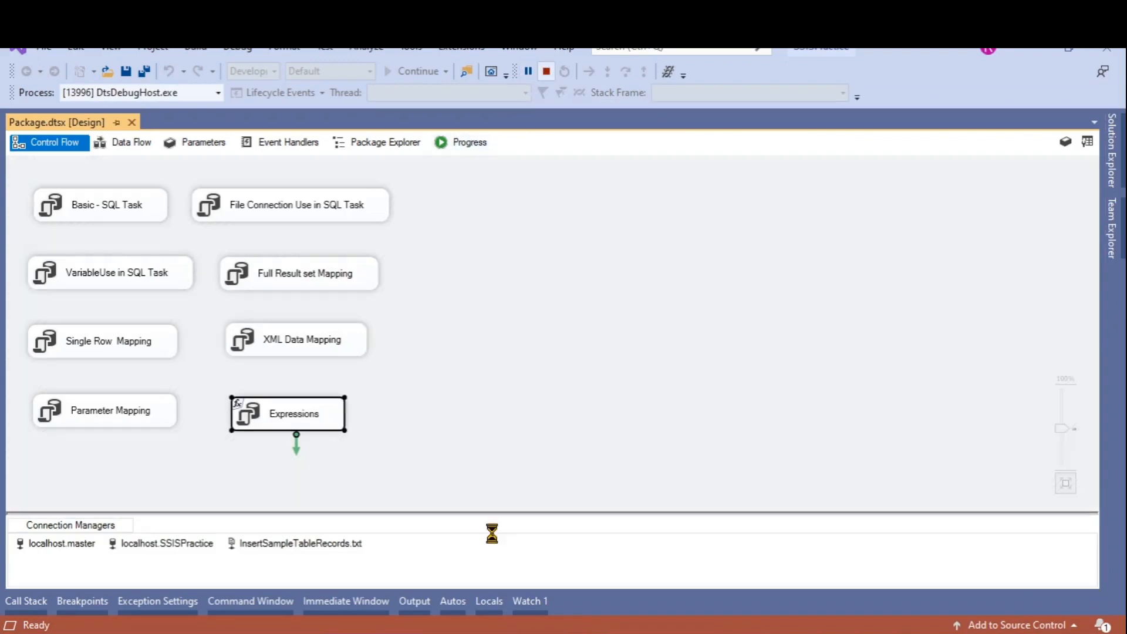
Step: Switch to SQL Server Management Studio and run only the SELECT on SampleTable, without the for xml auto clause
left_click(500, 631)
left_click(573, 322)
left_click(431, 225)
left_click_drag(613, 197, 292, 165)
left_click(233, 107)
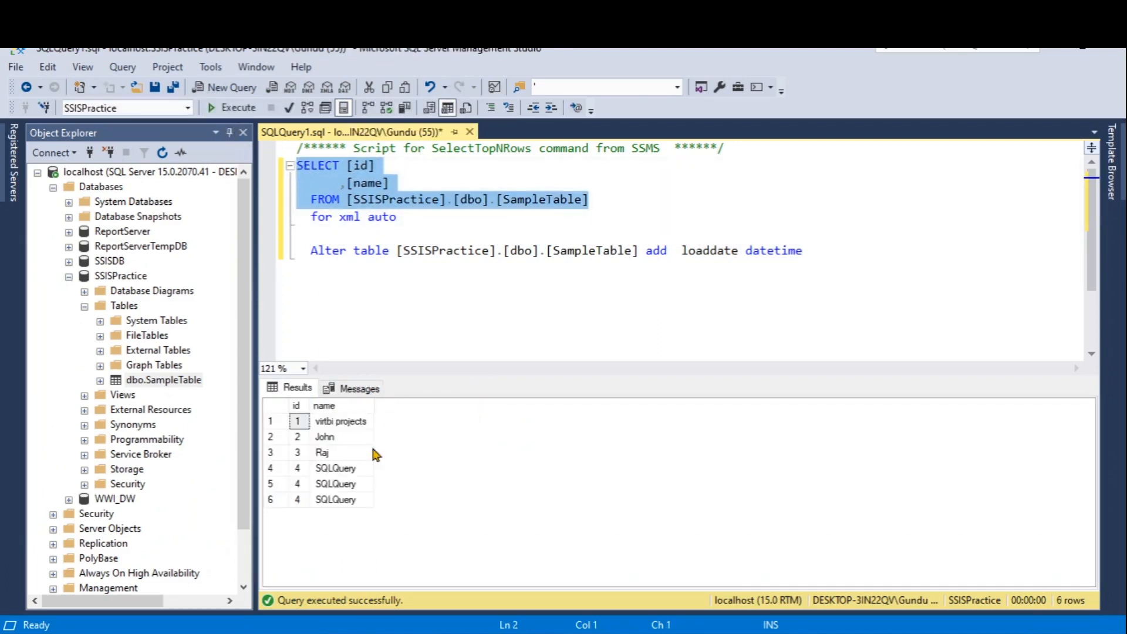
Step: Add the loaddate column after [name] in the SampleTable SELECT query
left_click(411, 182)
type(",ladat")
key("BackSpace")
key("BackSpace")
key("BackSpace")
key("BackSpace")
type("oaddate")
Step: Run the extended SELECT without the for xml auto clause and check the loaddate value of the newest row
left_click(726, 201)
left_click_drag(613, 211, 296, 166)
left_click(387, 232)
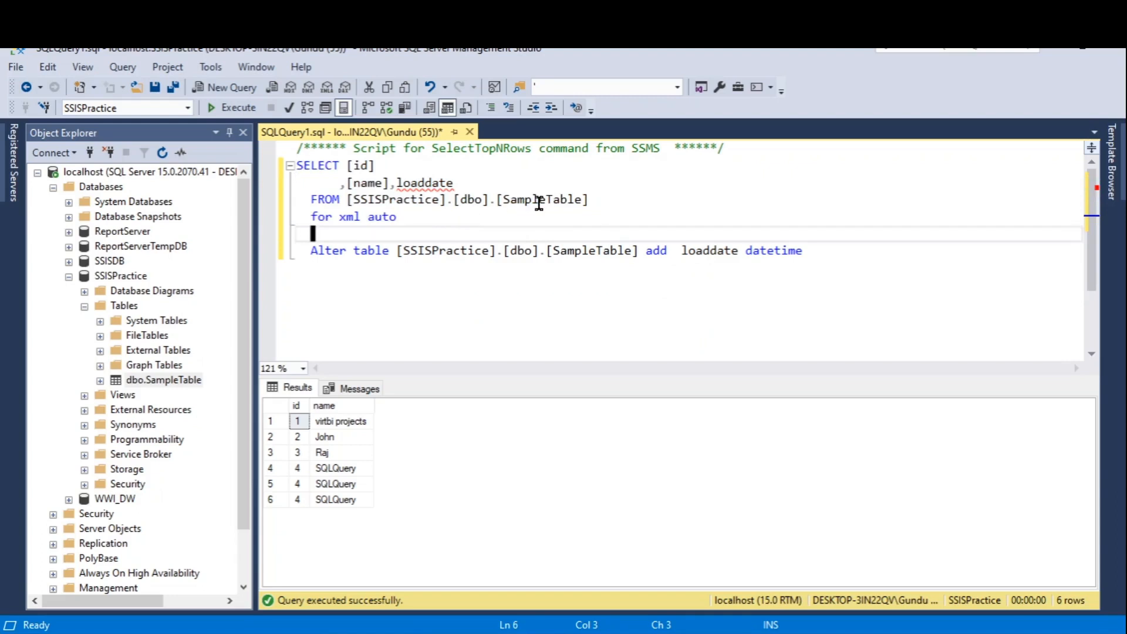
left_click_drag(614, 199, 296, 165)
left_click(233, 108)
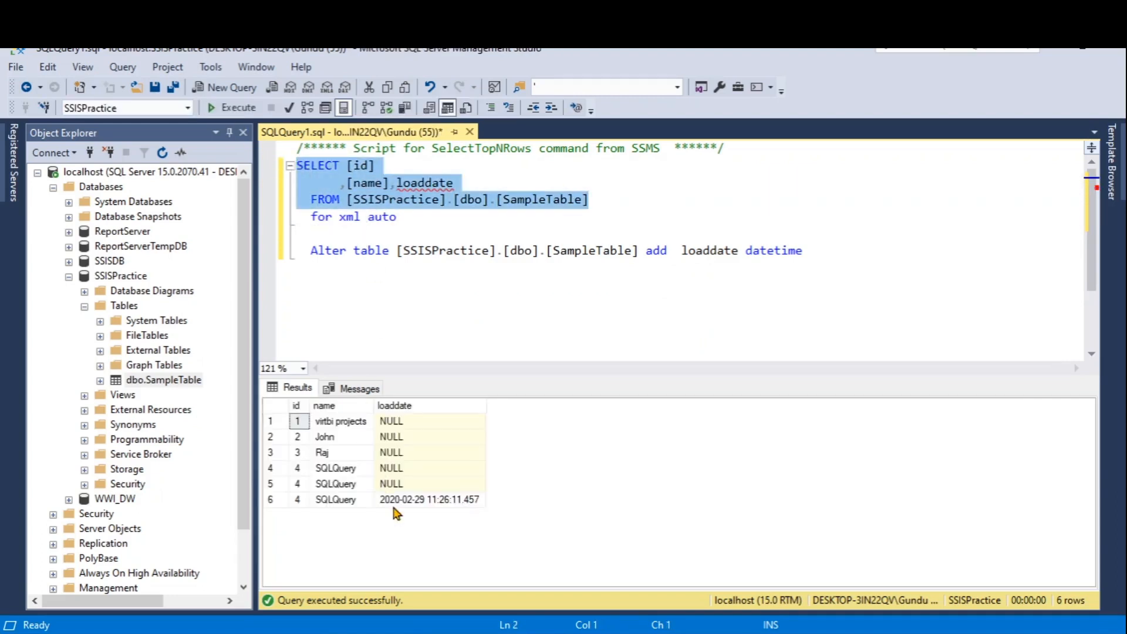
left_click(418, 503)
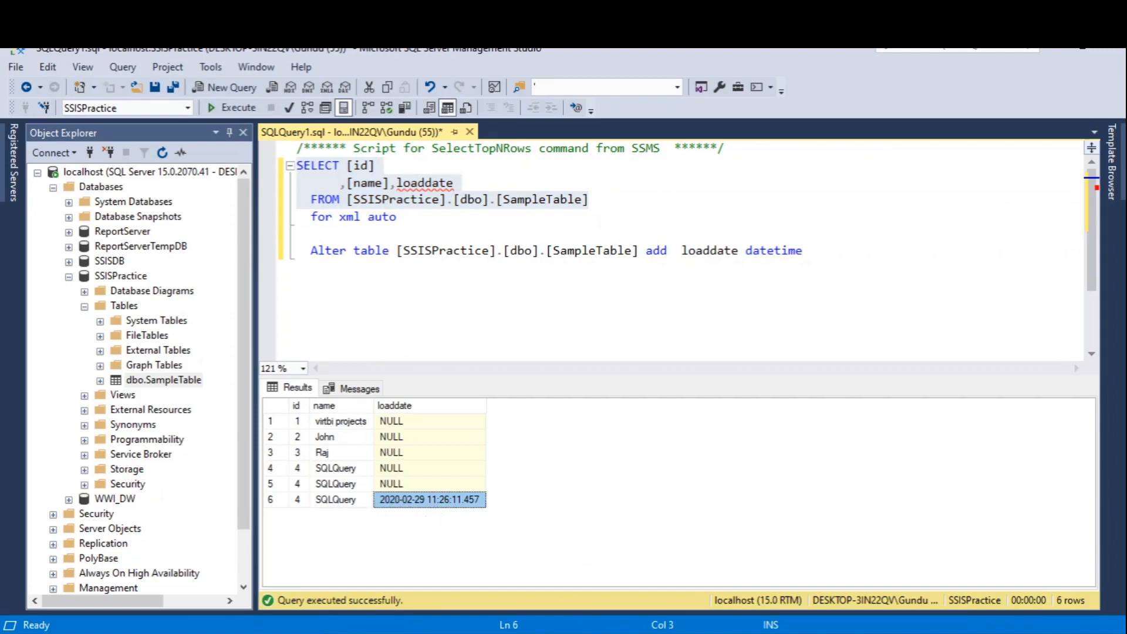
Step: Switch back to Visual Studio and rename the Expressions task as Expressions in SQL Task
key("alt+Tab")
left_click(575, 394)
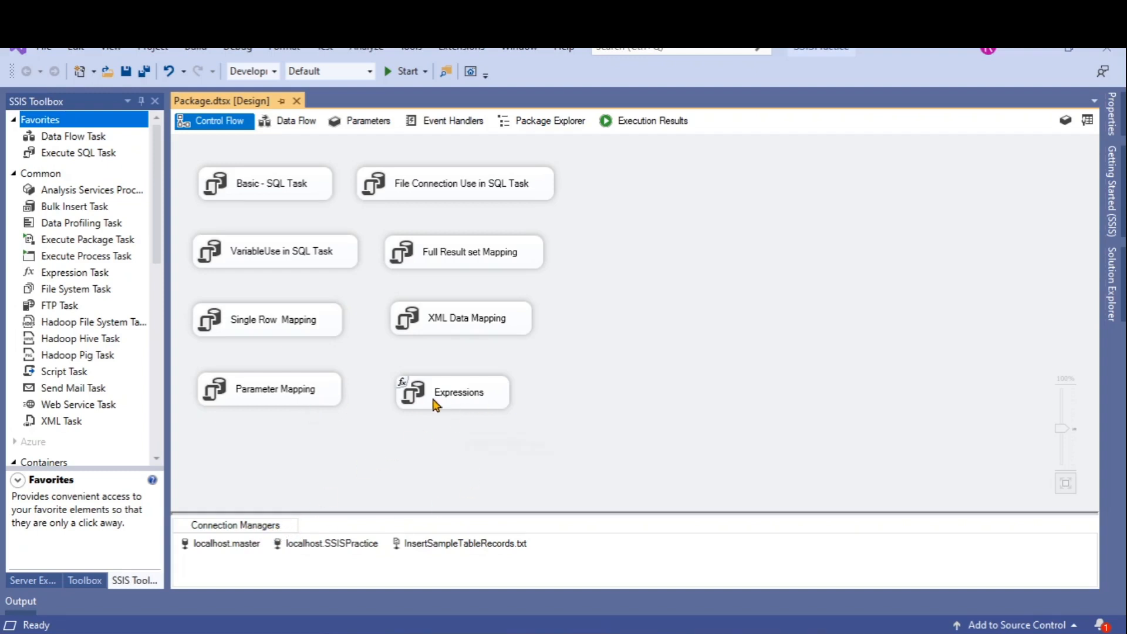
left_click(468, 401)
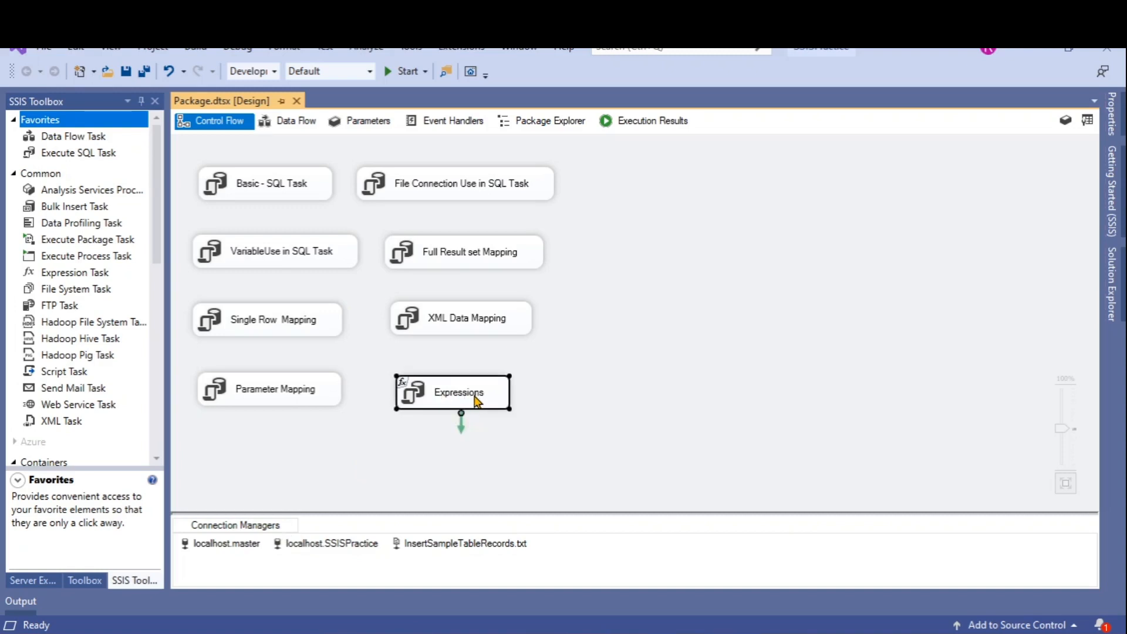
left_click(476, 400)
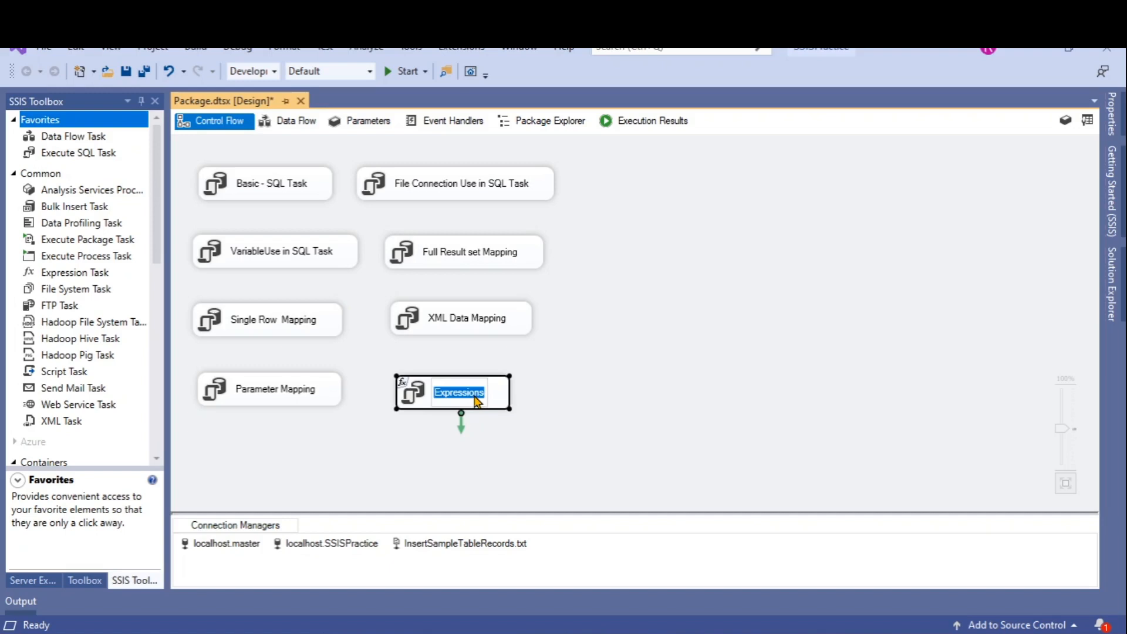
key("End")
type("in")
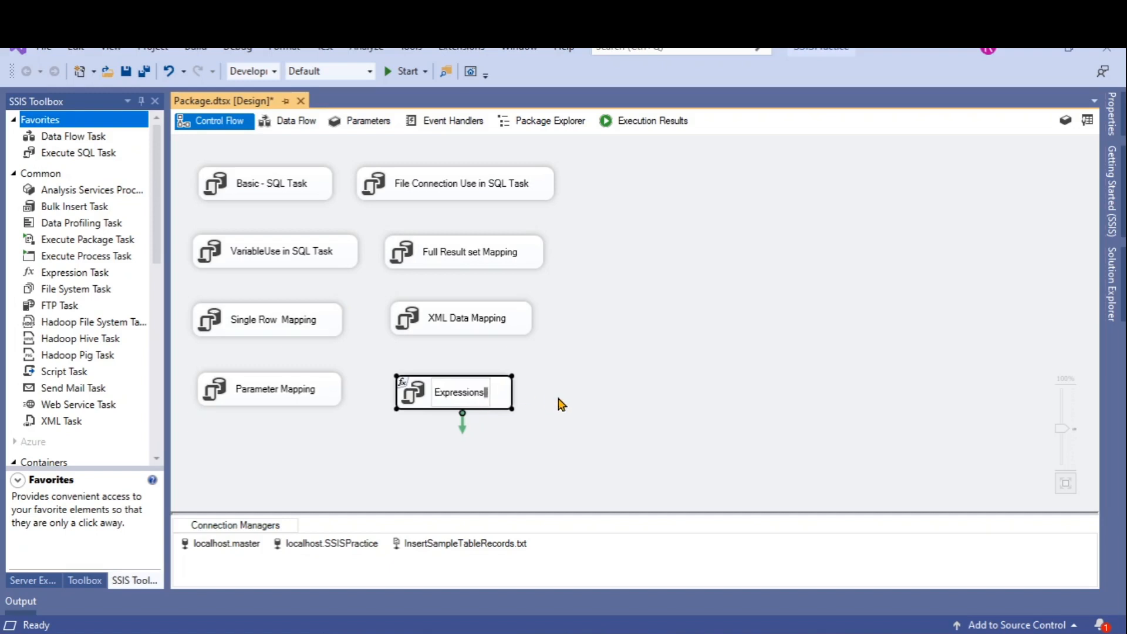
type(" SQL")
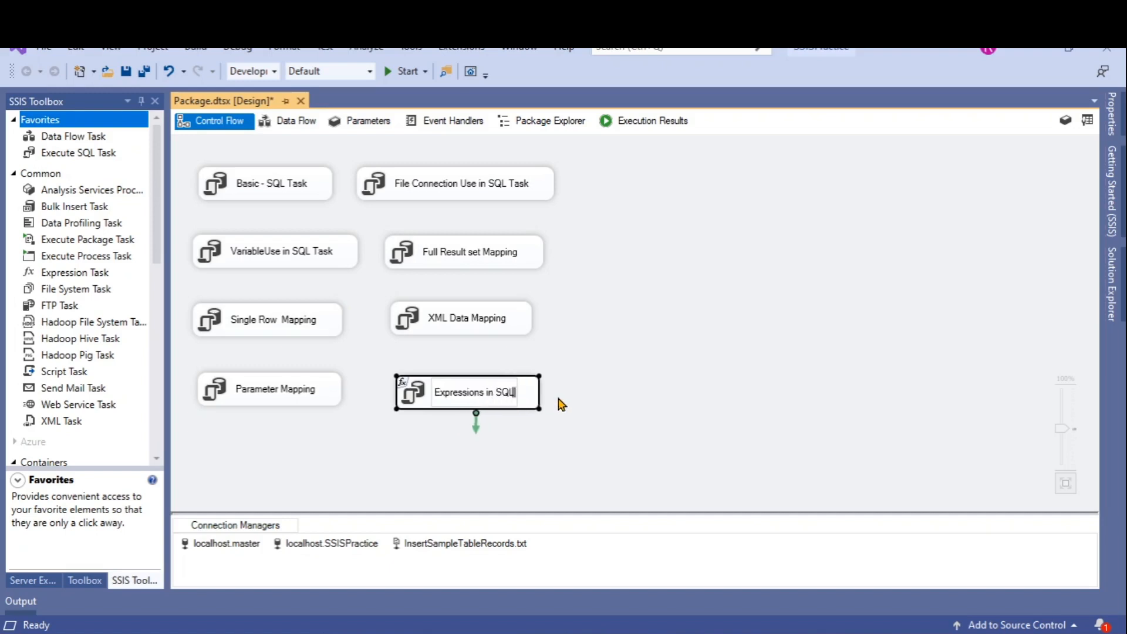
type(" Task")
left_click(659, 360)
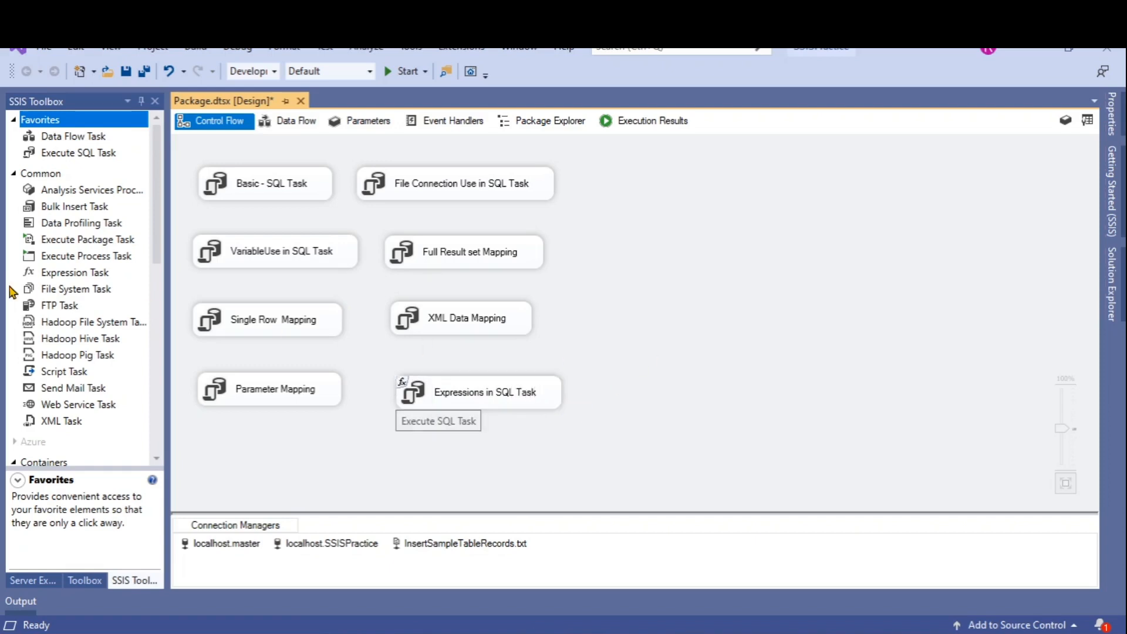
Step: Open the localhost.SSISPractice connection manager and review its provider, server, authentication and database settings
left_click(72, 276)
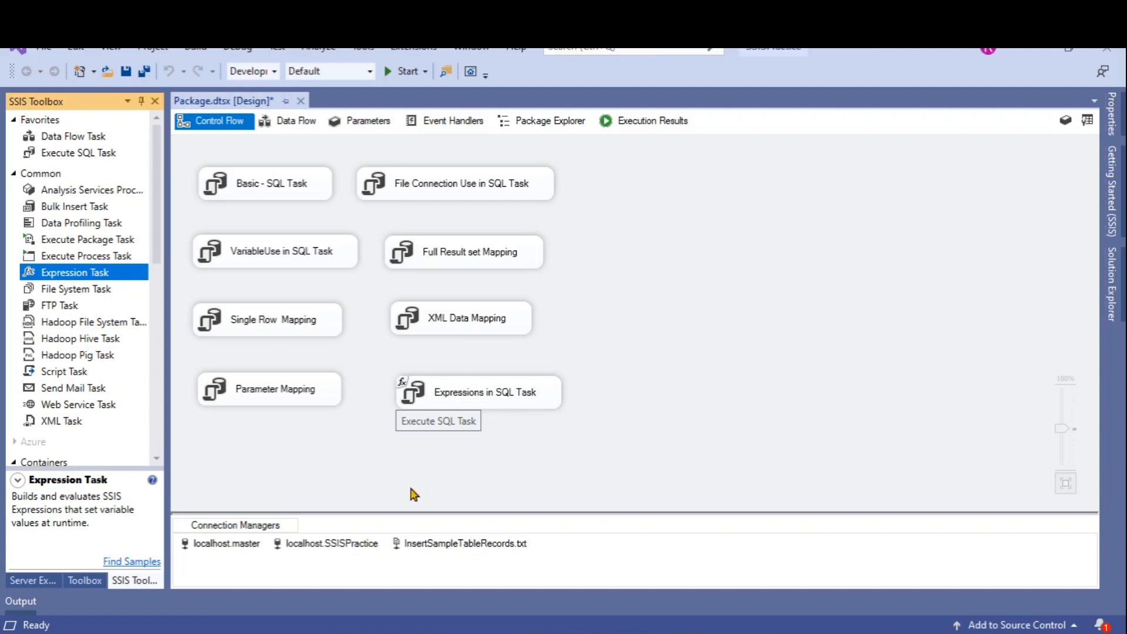
left_click(459, 550)
left_click(460, 544)
left_click(320, 546)
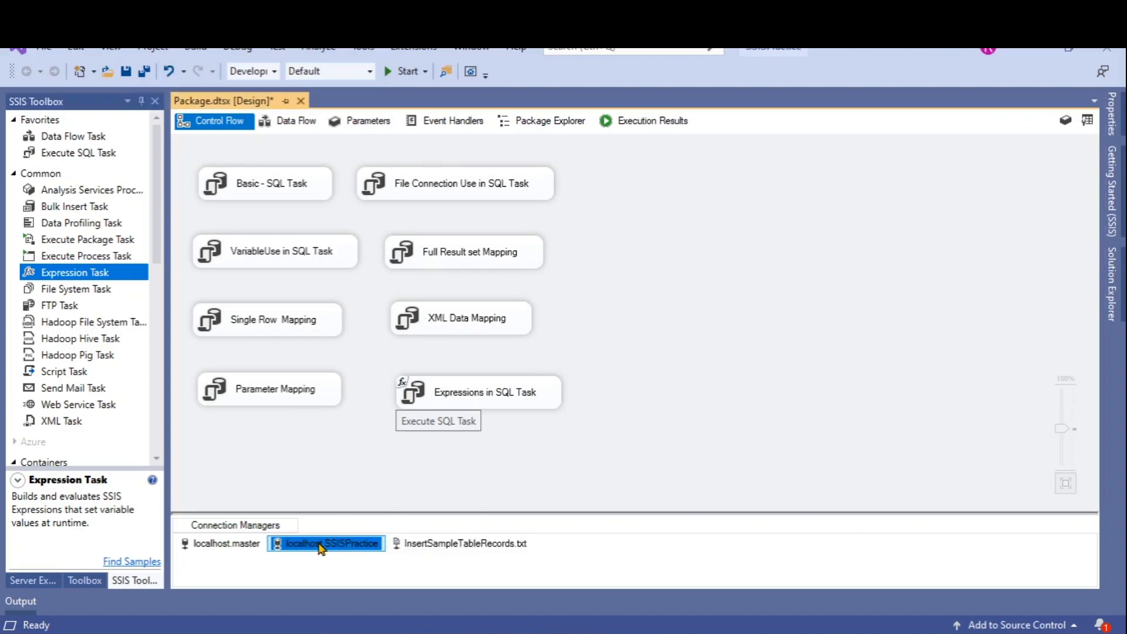
double_click(321, 546)
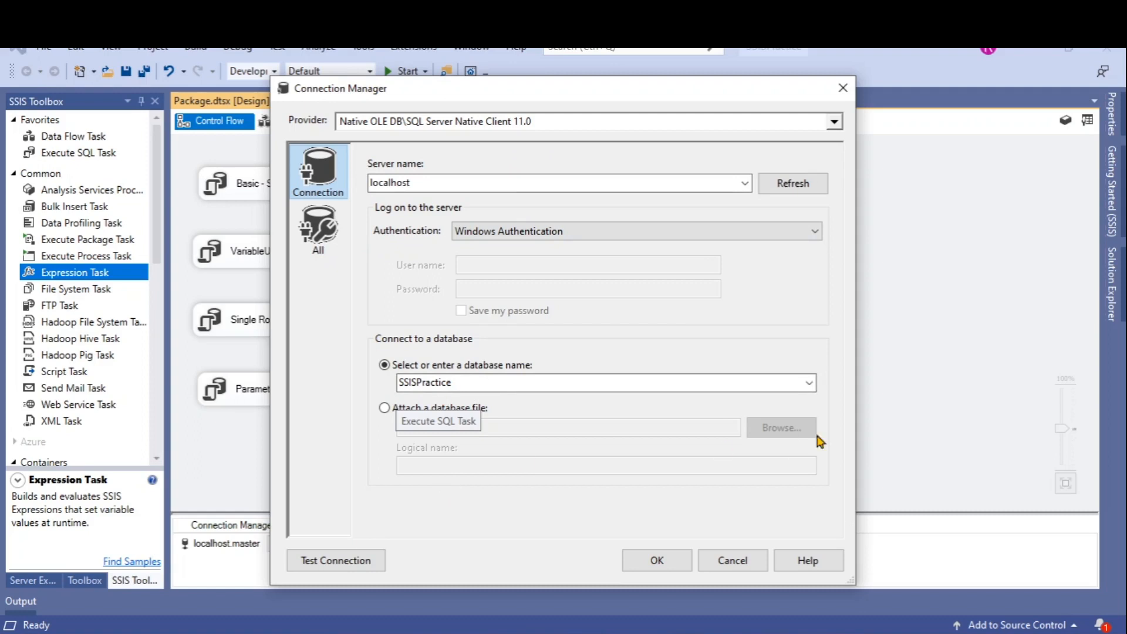
Step: Close the connection settings and examine which properties of the localhost.SSISPractice connection can be set by expressions, leaving without adding one
left_click(734, 556)
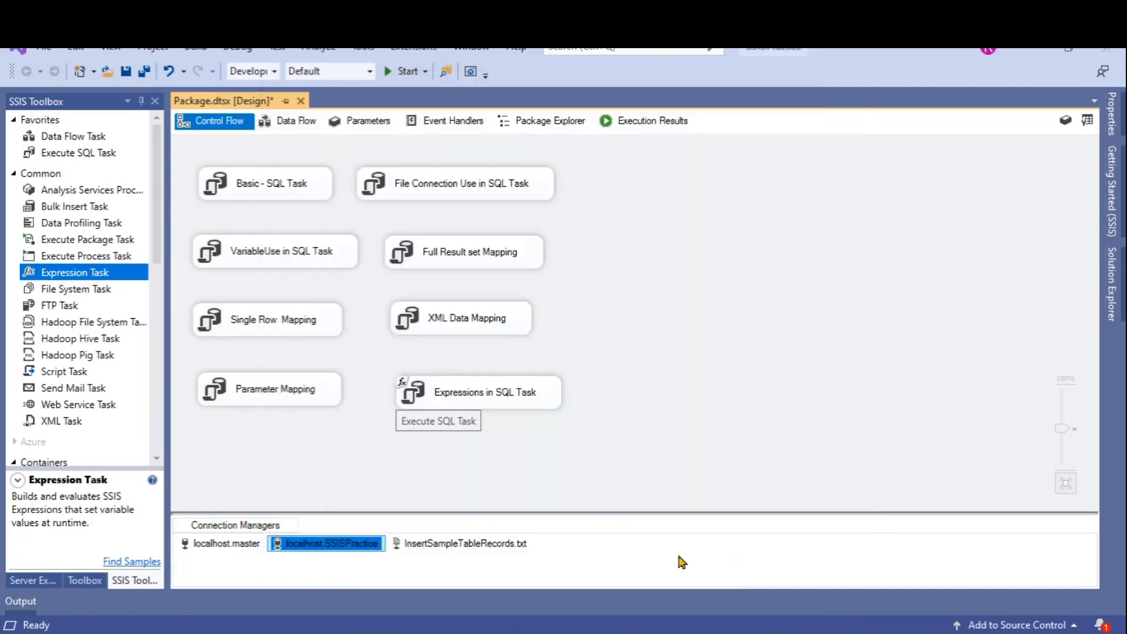
left_click(359, 551)
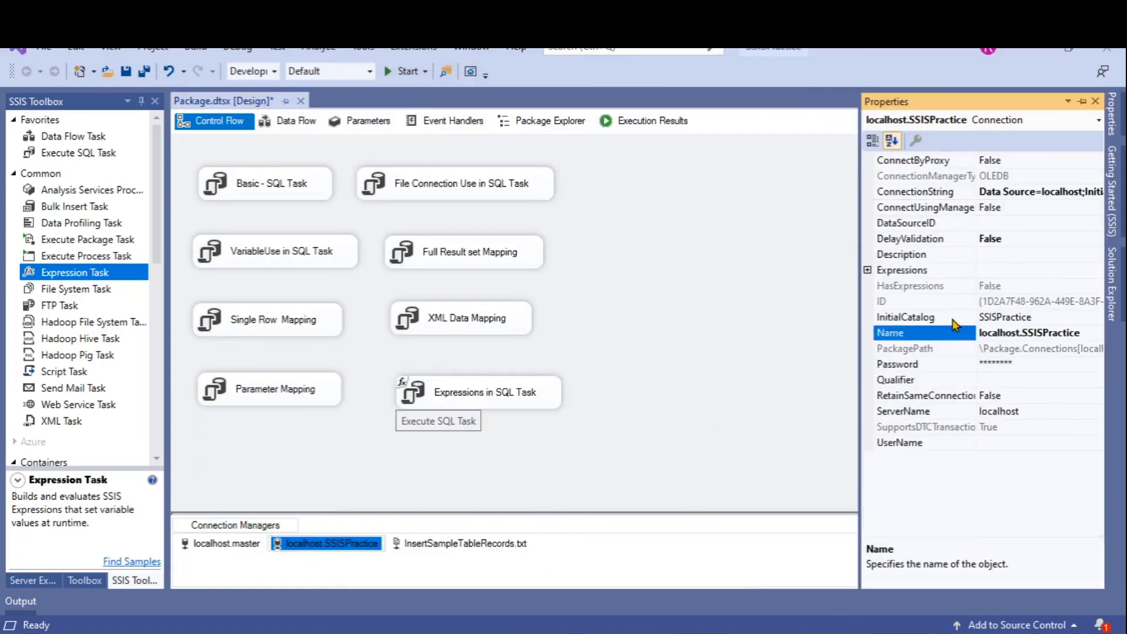
left_click(904, 271)
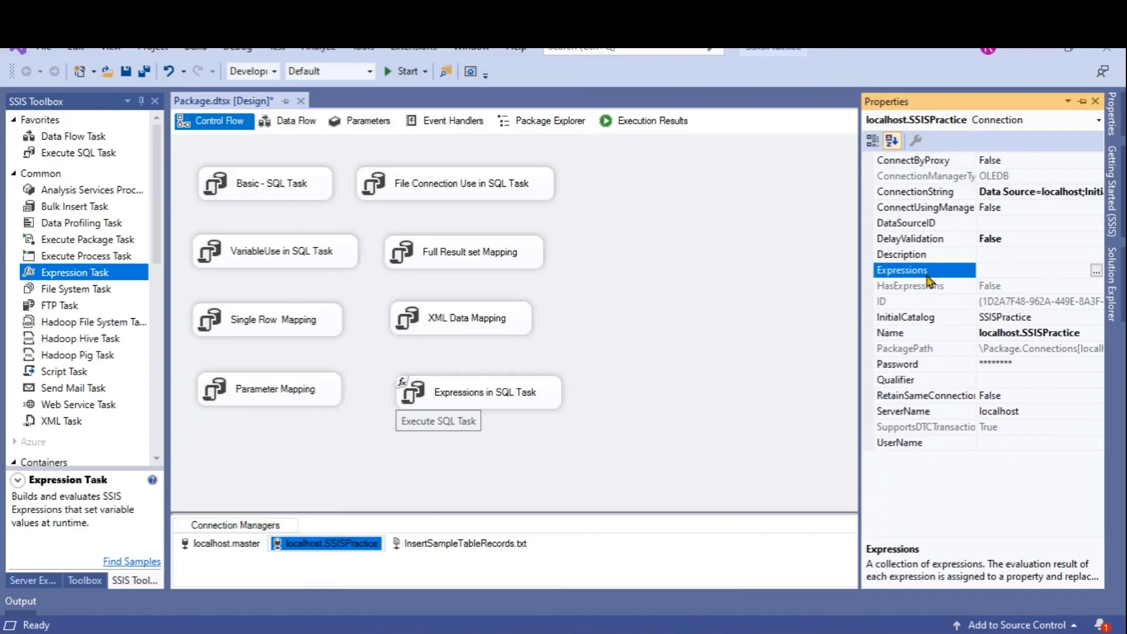
left_click(1095, 271)
left_click(503, 267)
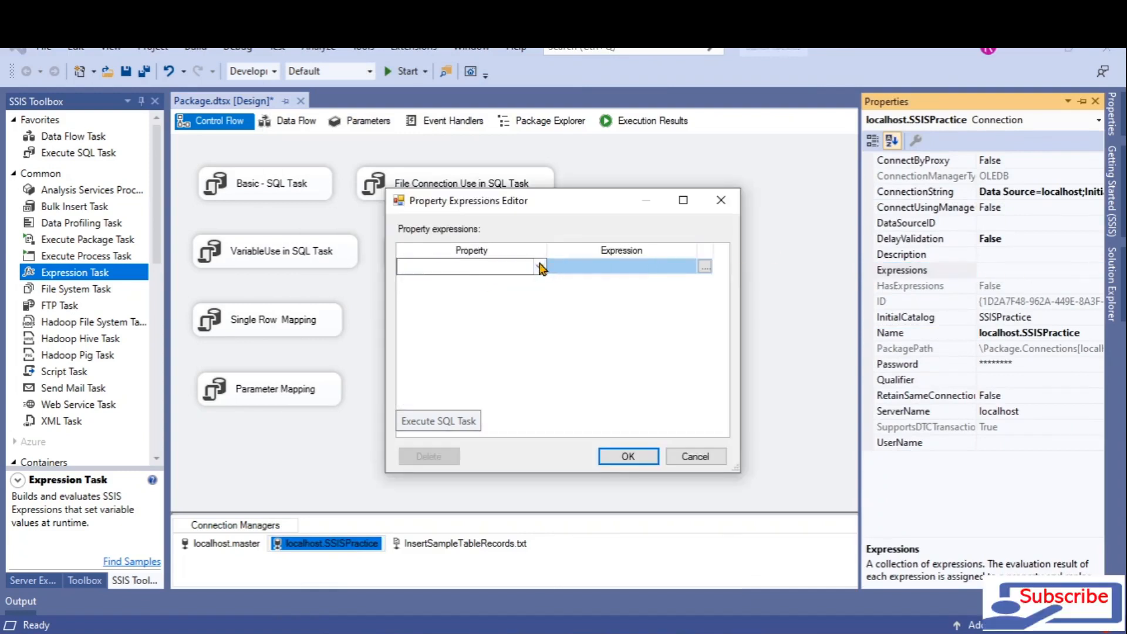
left_click(539, 266)
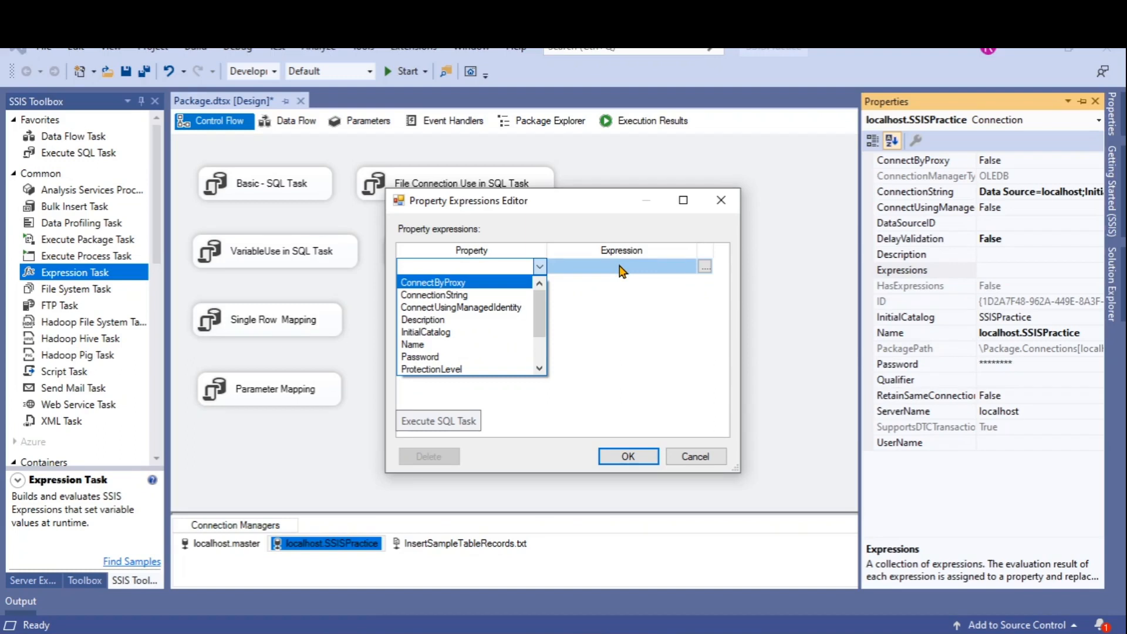
left_click(705, 459)
left_click(695, 457)
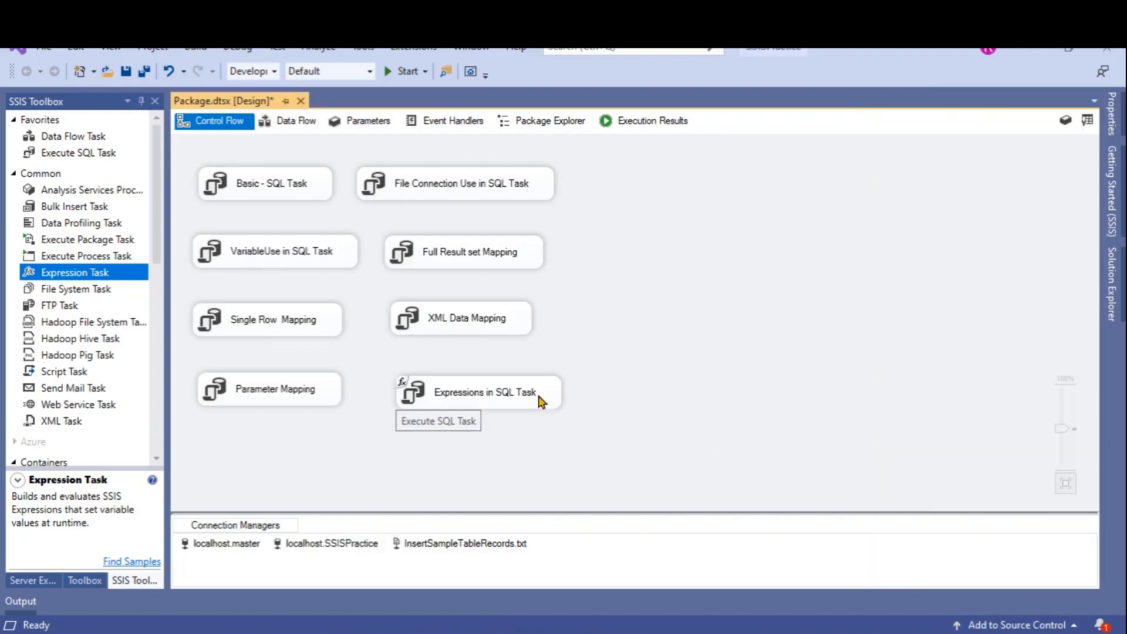
Step: Review the general, parameter mapping, result set and expression settings of Expressions in SQL Task, including its SQL statement
double_click(495, 381)
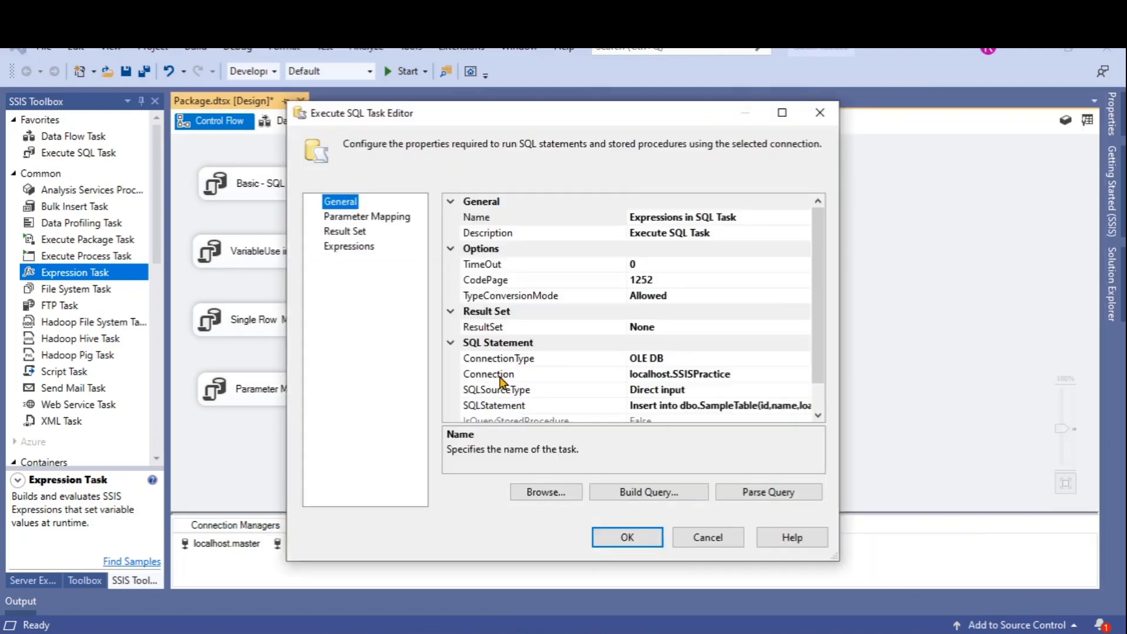
left_click_drag(824, 268, 821, 326)
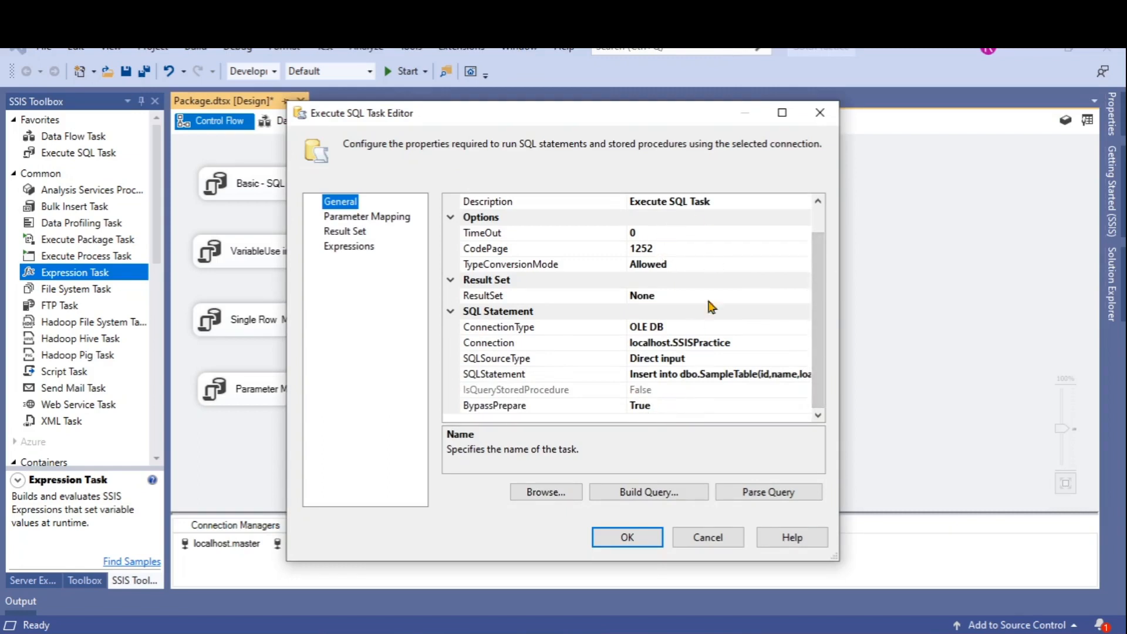
left_click(348, 217)
left_click(344, 233)
left_click(344, 248)
left_click(345, 232)
left_click(352, 218)
left_click(342, 203)
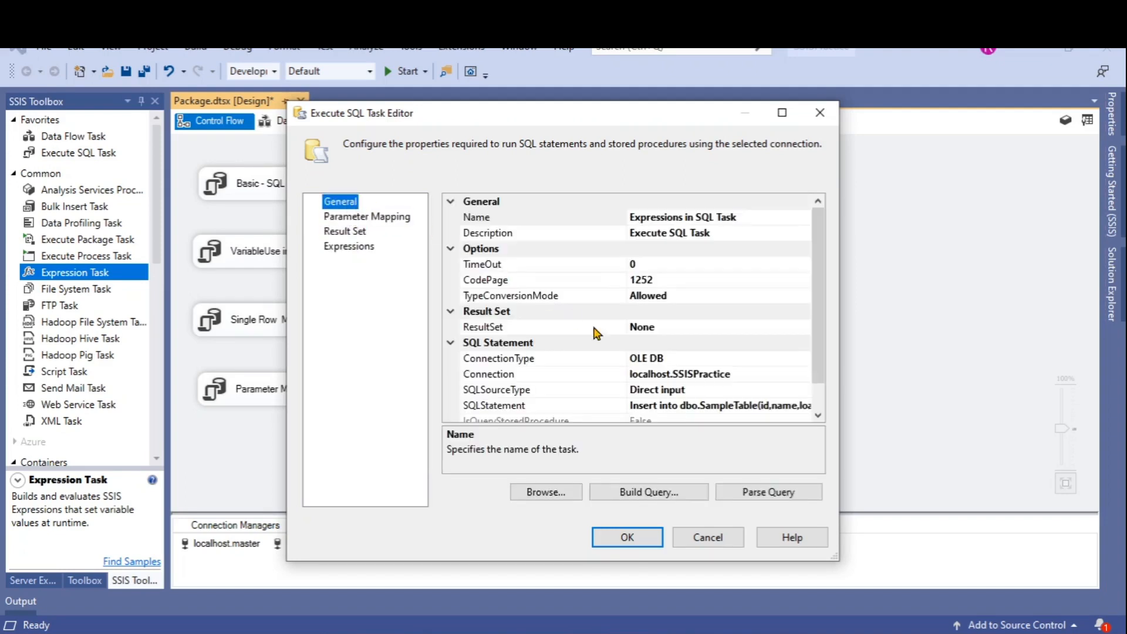
left_click_drag(815, 328, 773, 380)
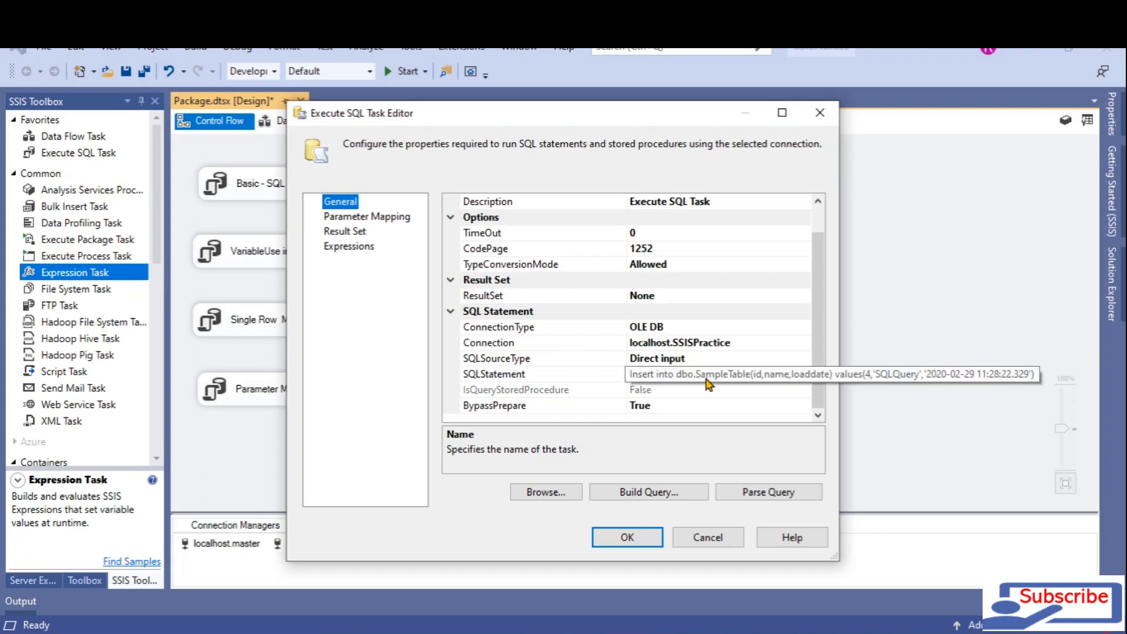
left_click(646, 541)
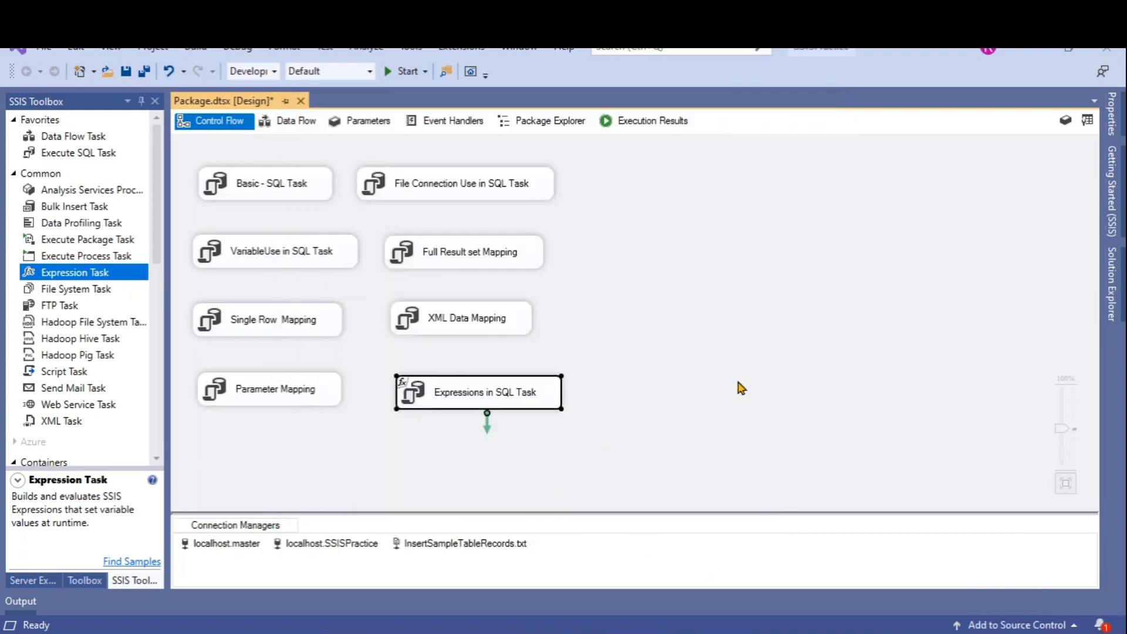
Step: Nudge Expressions in SQL Task slightly up and left to align it with the neighbouring tasks, and deselect it
left_click_drag(481, 395, 471, 387)
left_click(810, 361)
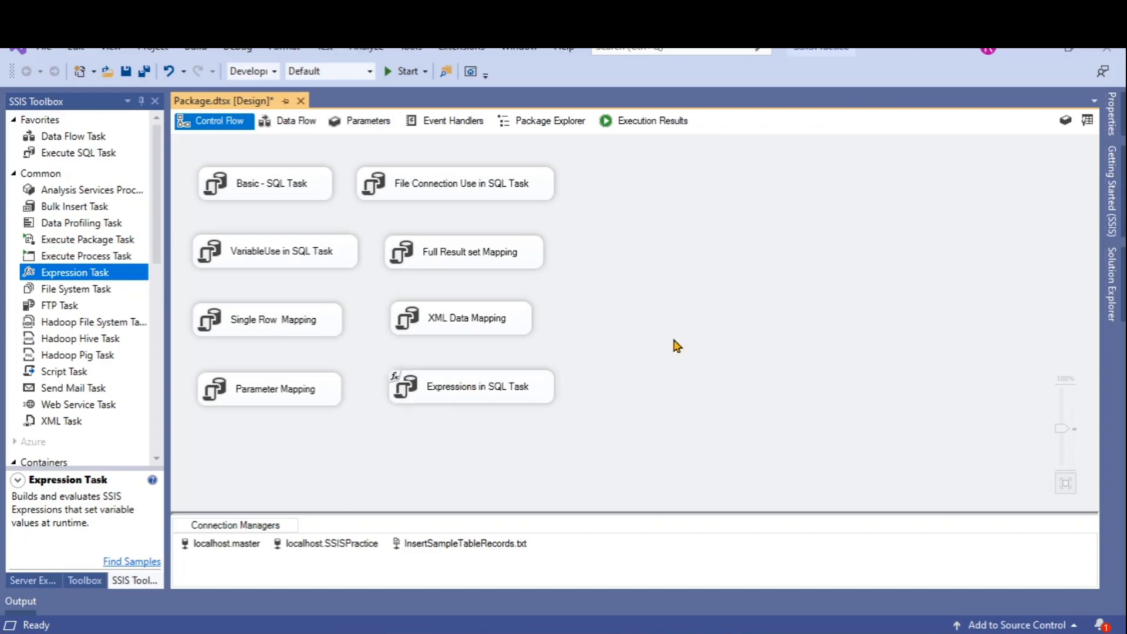